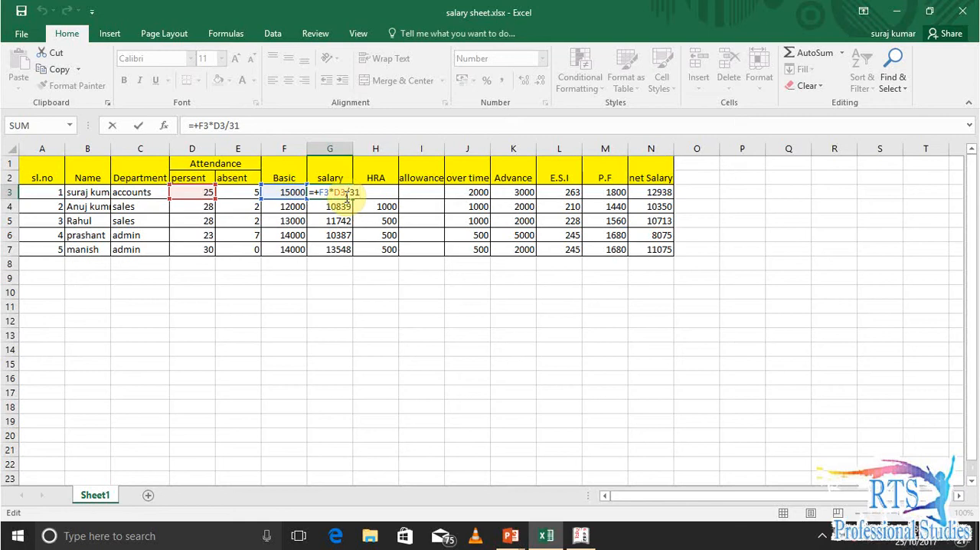
Examine the salary formulas for all employees in the salary column, based on basic pay and days present
key("Up")
key("Down")
key("Down")
key("Down")
key("Down")
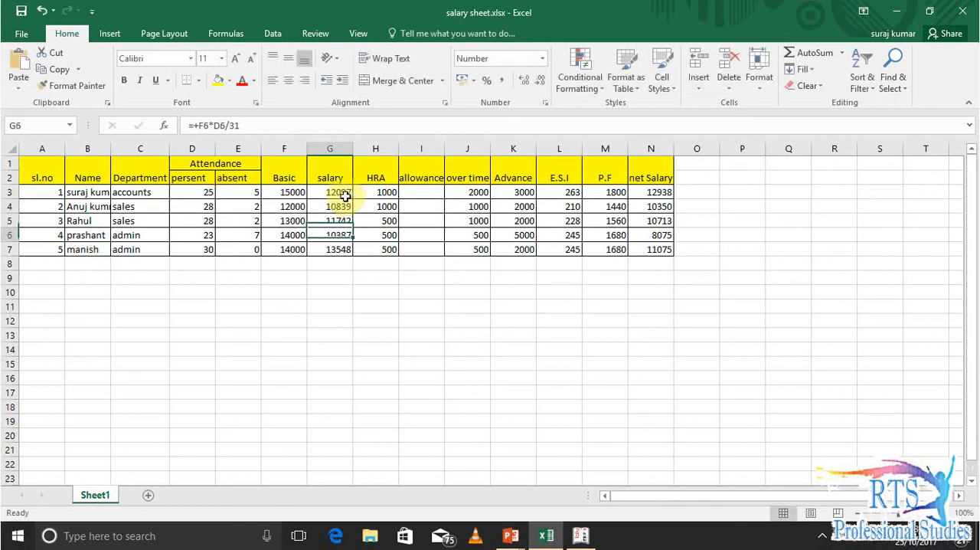
key("Up")
key("Up")
key("Up")
key("Up")
key("Down")
key("Down")
key("Down")
key("Down")
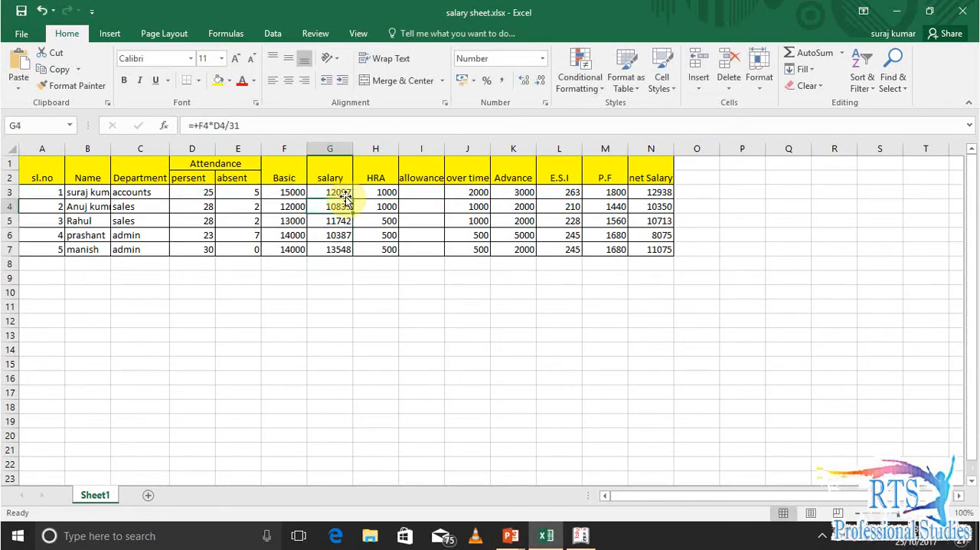
key("Up")
key("Up")
key("Up")
key("Up")
key("Up")
key("Down")
key("Down")
key("Up")
key("Up")
Review the first employee's pay components in row 3, from HRA across to the net salary formula
key("Right")
key("Right")
key("Left")
key("Left")
key("Down")
key("Right")
key("Left")
key("Right")
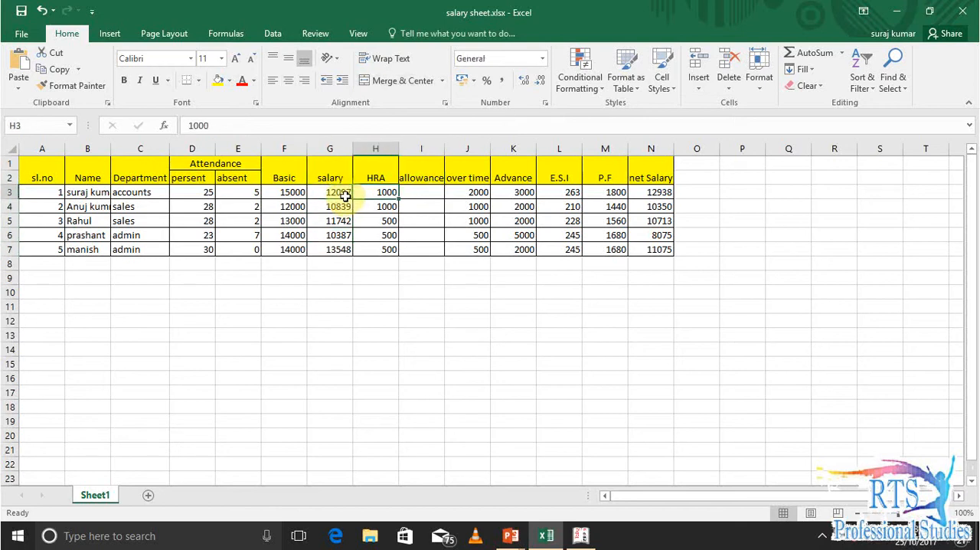
key("Right")
key("Right")
key("Right")
key("Right")
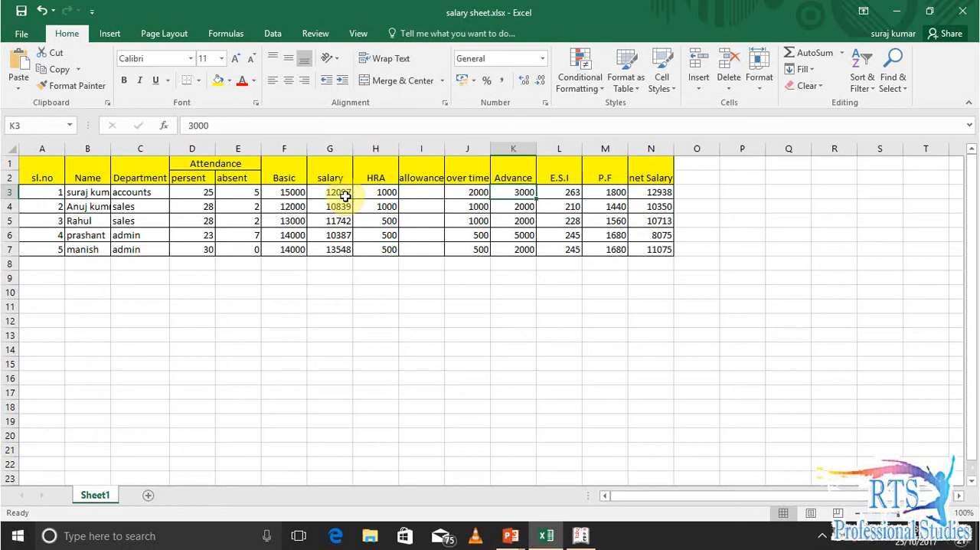
key("Right")
key("Right")
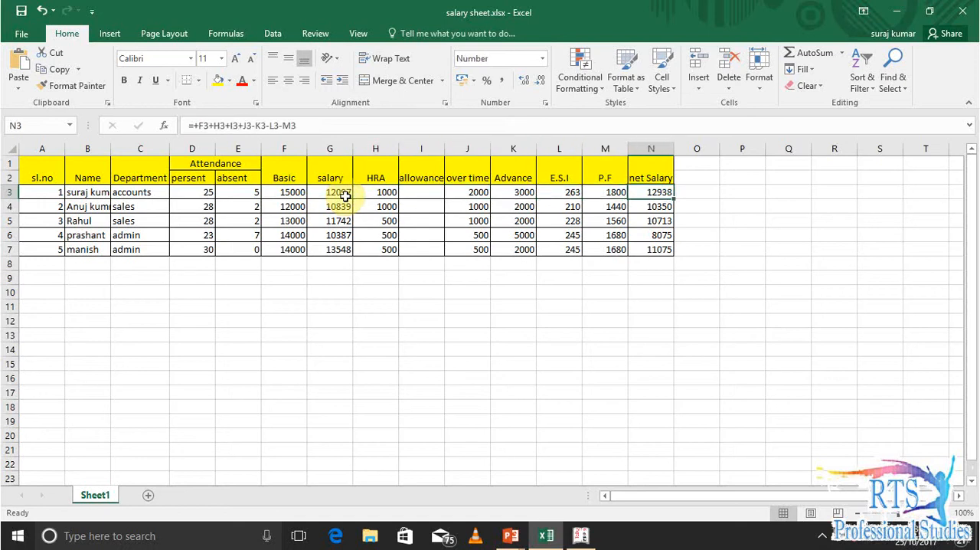
Inspect the first employee's E.S.I formula and the cell it refers to, leaving the formula as it is
key("Left")
key("Left")
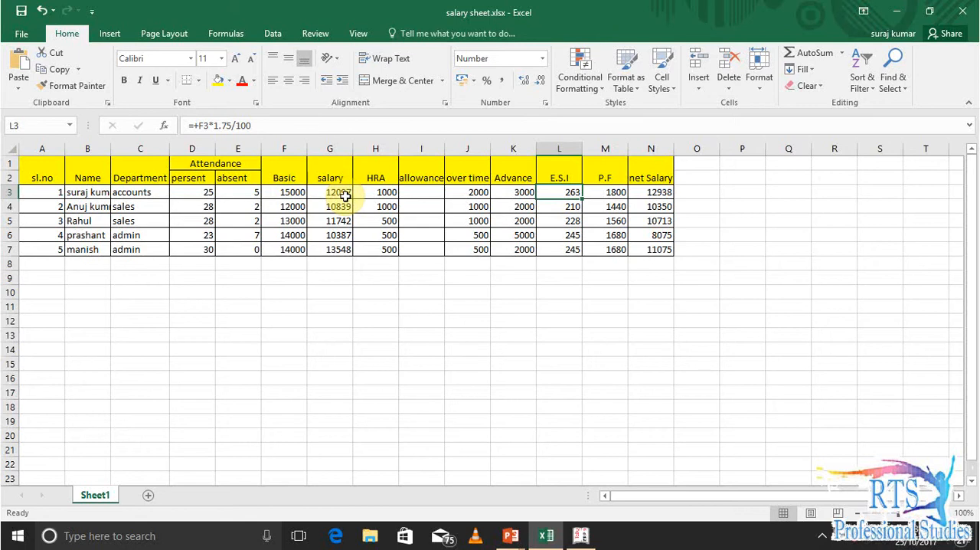
key("F2")
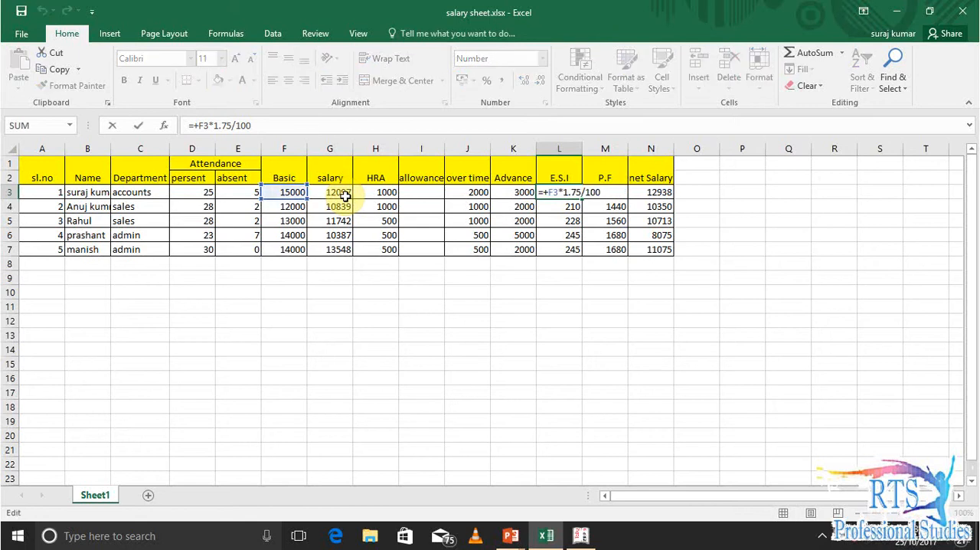
key("Return")
Inspect the first employee's P.F formula and check the P.F formulas of the other employees
key("Up")
key("Right")
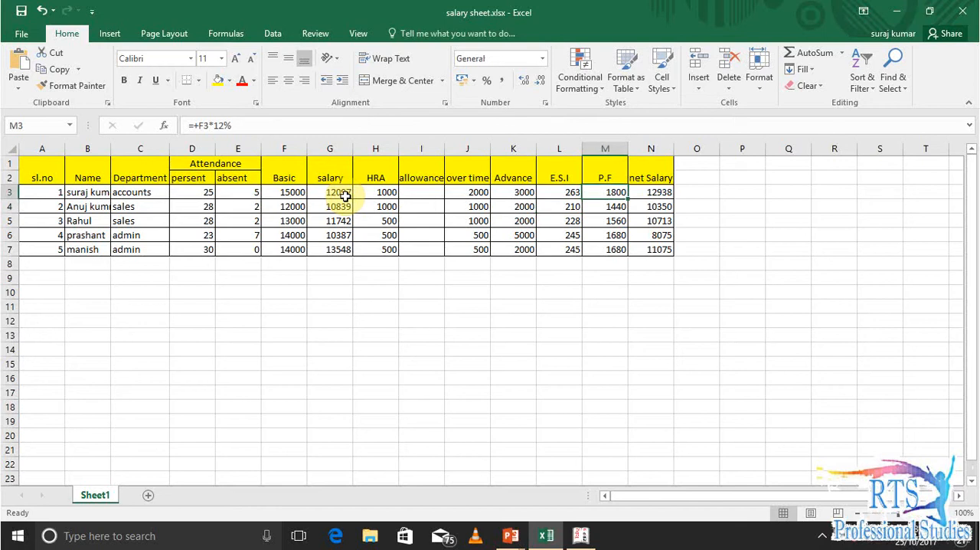
key("F2")
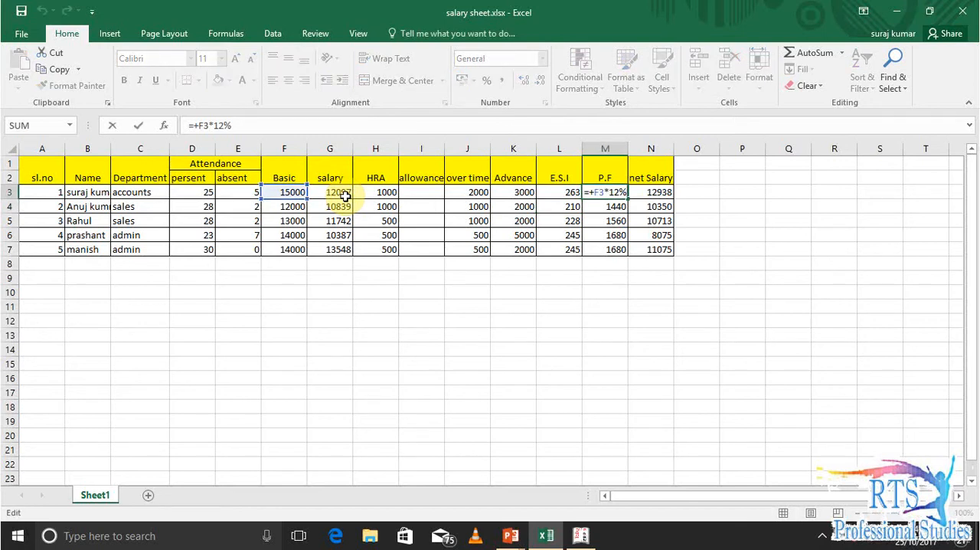
key("Return")
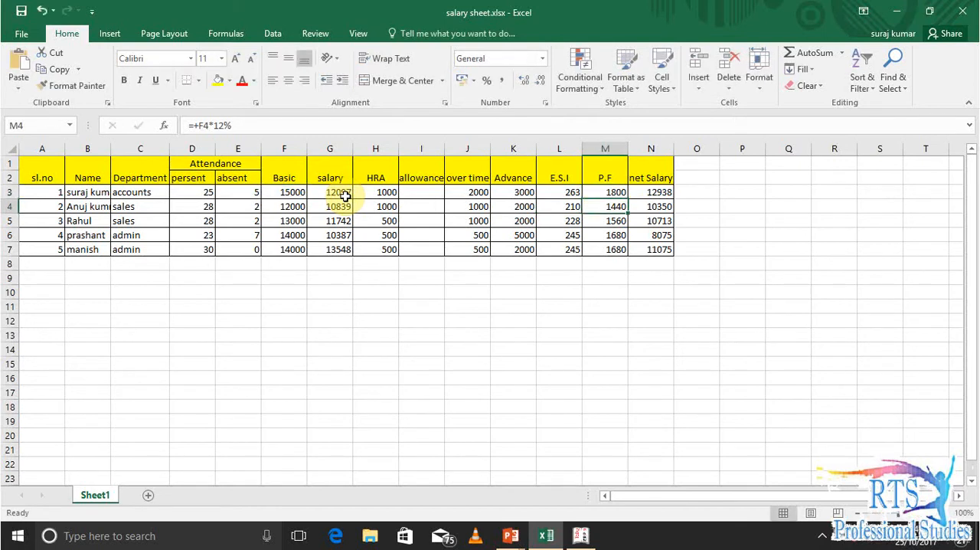
key("Down")
key("Down")
key("Down")
key("Down")
key("Up")
key("Up")
key("Up")
key("Up")
key("Down")
key("Down")
key("Down")
key("Down")
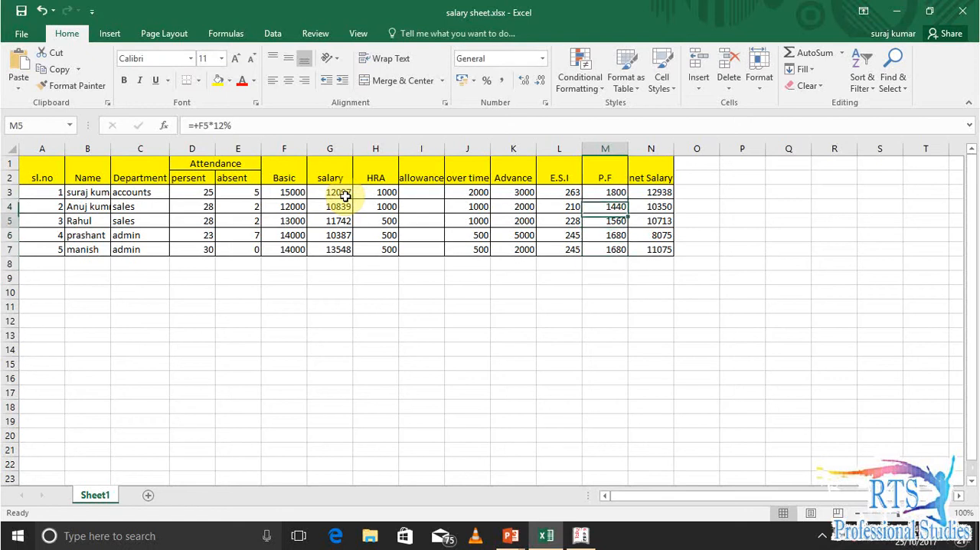
key("Left")
key("Left")
key("Left")
key("Left")
key("Left")
key("Left")
key("Left")
key("Left")
key("Left")
key("Left")
key("Left")
key("Left")
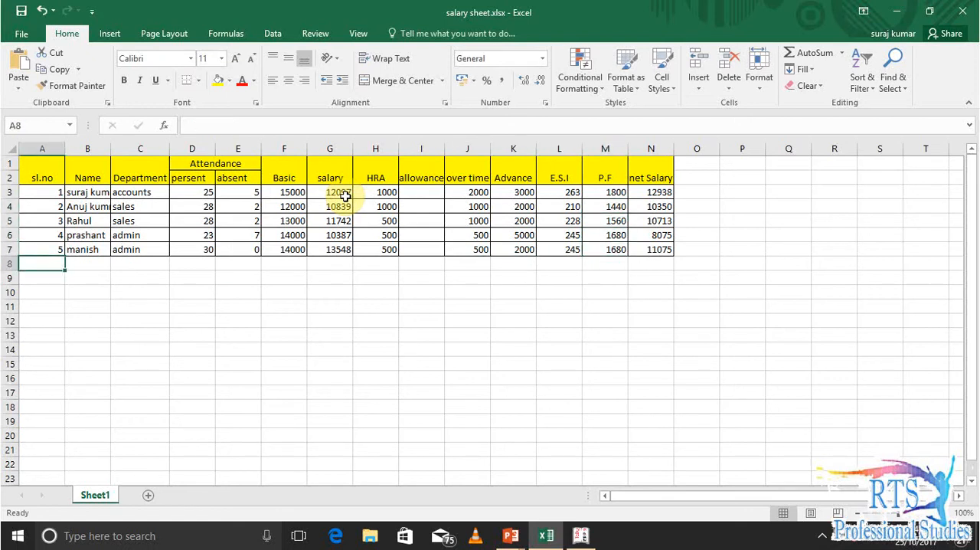
key("Right")
key("Right")
key("Right")
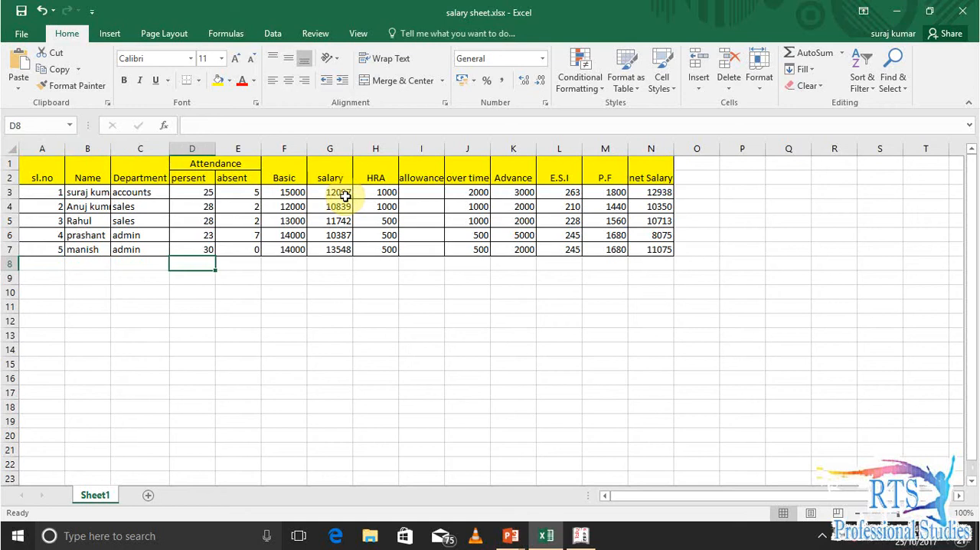
key("Left")
key("Left")
key("Left")
Switch to Tally.ERP 9 and open the Accounting Features of Raj Home Appliances
key("alt+Tab")
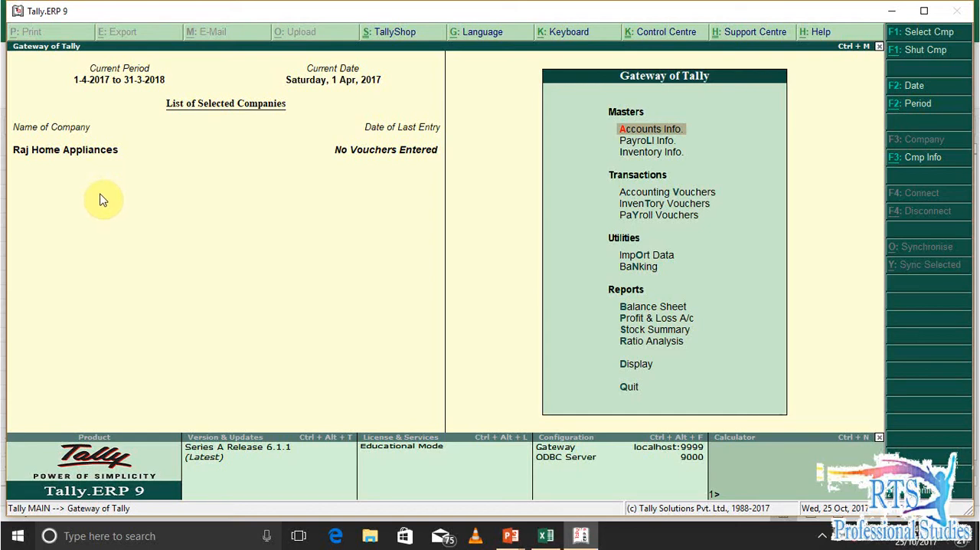
key("F12")
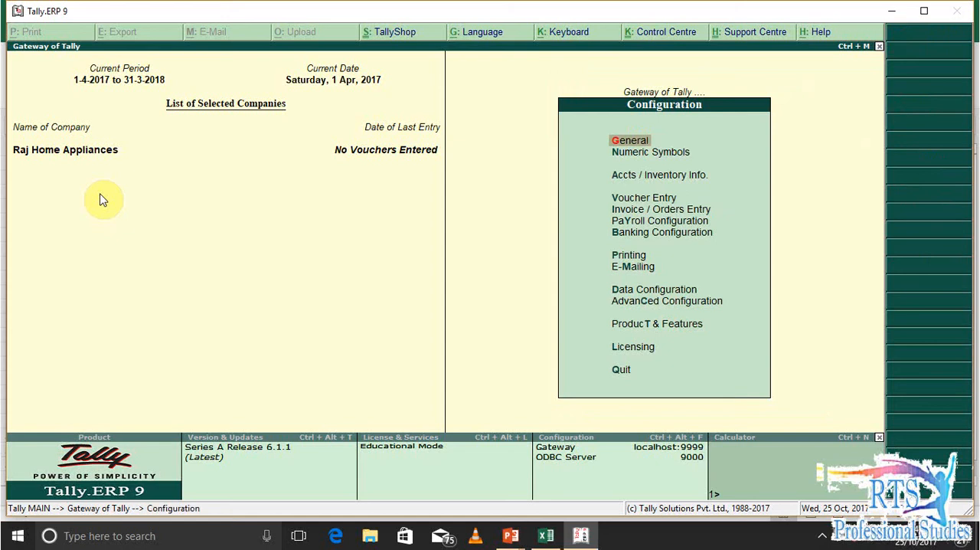
key("Escape")
key("F11")
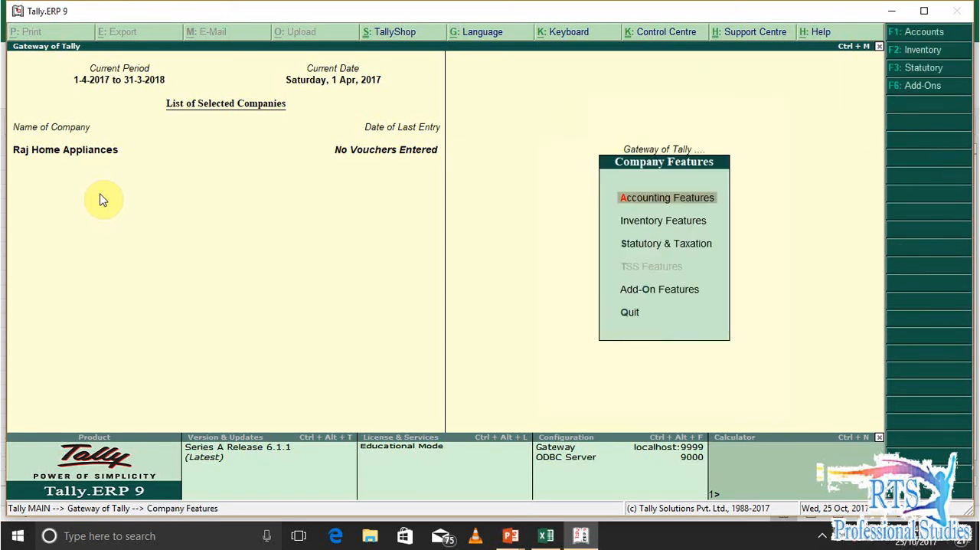
key("Down")
key("Down")
key("Down")
key("Up")
key("Up")
key("Up")
key("Return")
Set interest calculation to No, go through the payroll, cost centre and banking options, and accept the accounting features
key("Return")
key("Return")
key("Return")
key("Return")
key("Return")
key("Return")
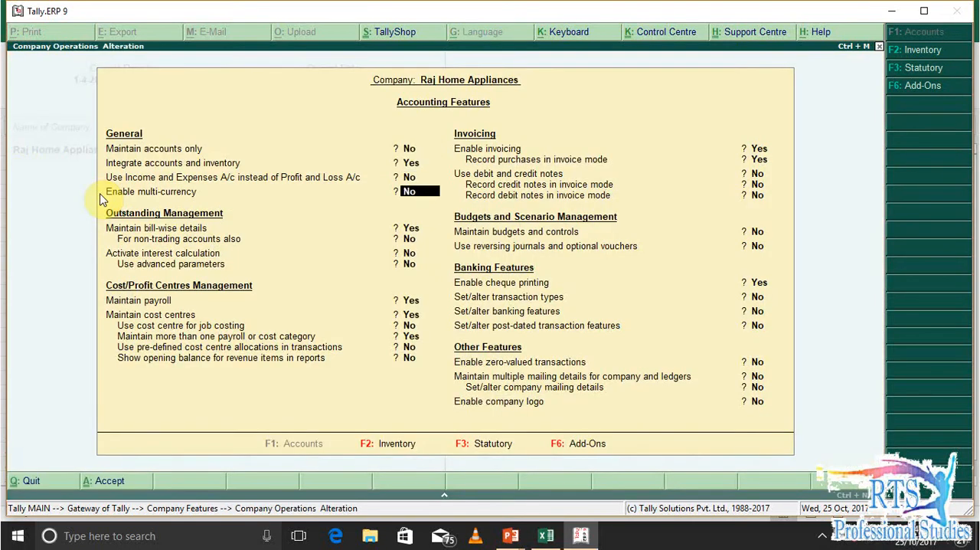
key("Return")
key("Return")
key("Up")
key("Up")
type("n")
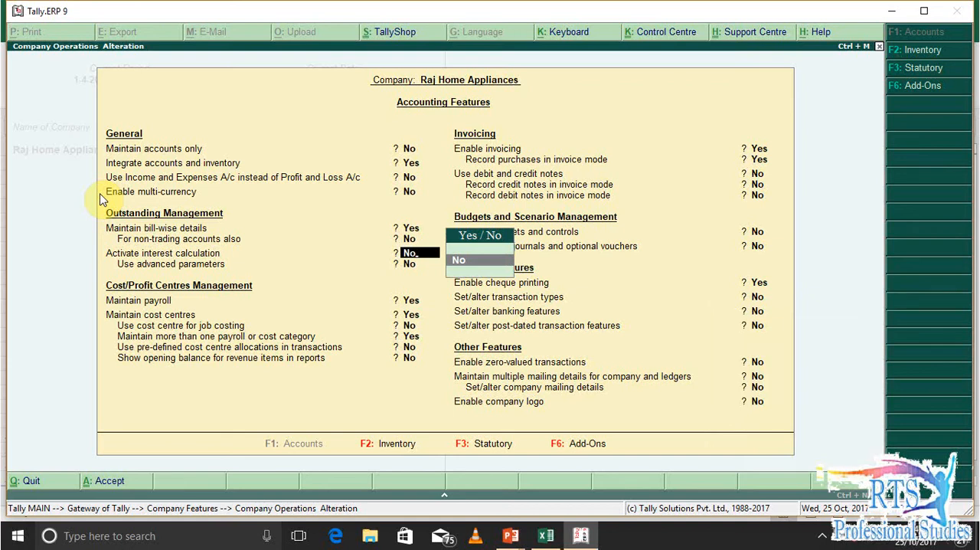
key("Return")
key("Return")
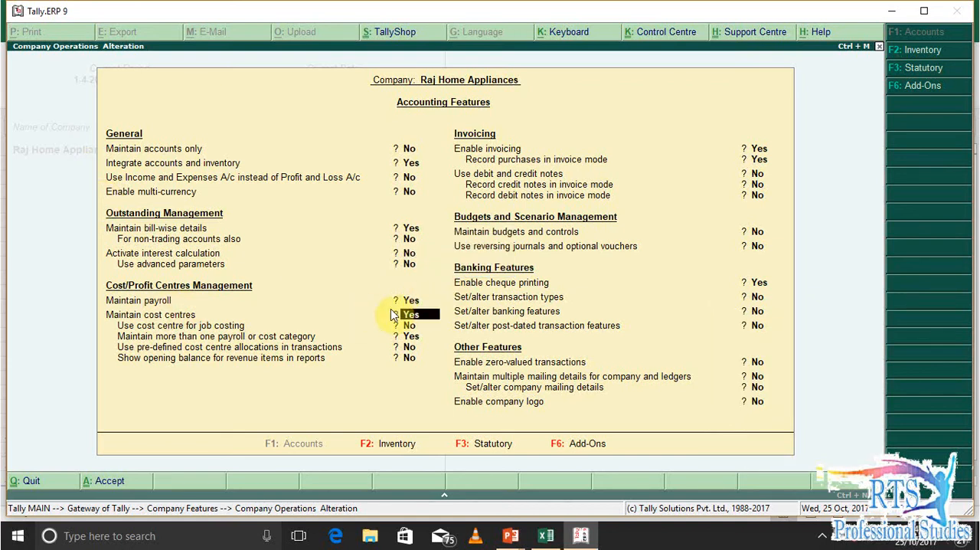
key("Return")
key("Return")
key("Return")
key("Return")
key("Return")
key("Return")
key("Return")
key("Return")
key("Return")
key("Return")
key("Return")
key("Return")
key("Return")
key("Return")
key("Return")
key("Return")
key("Return")
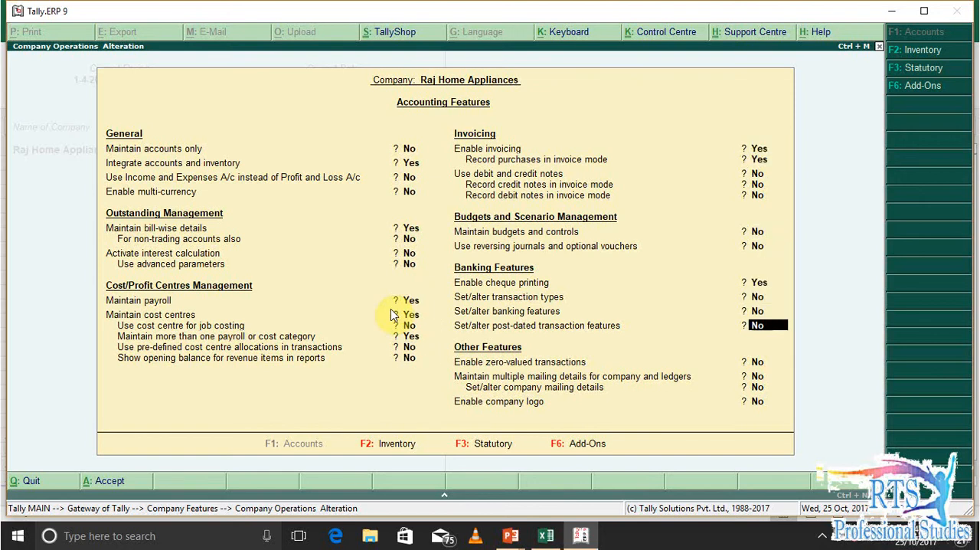
key("Return")
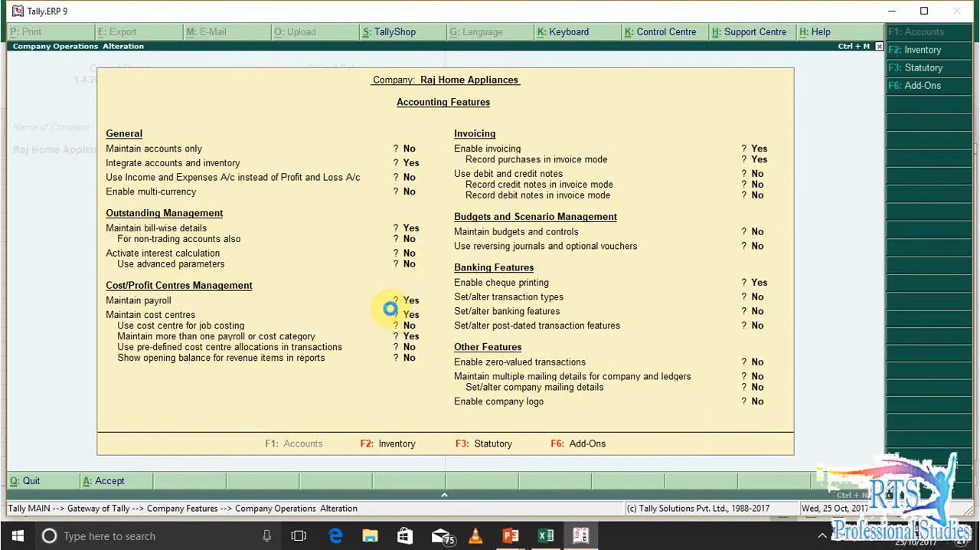
Open the company's Statutory & Taxation features and set the option to set/alter payroll statutory details to Yes
key("Down")
key("Down")
key("Down")
key("Up")
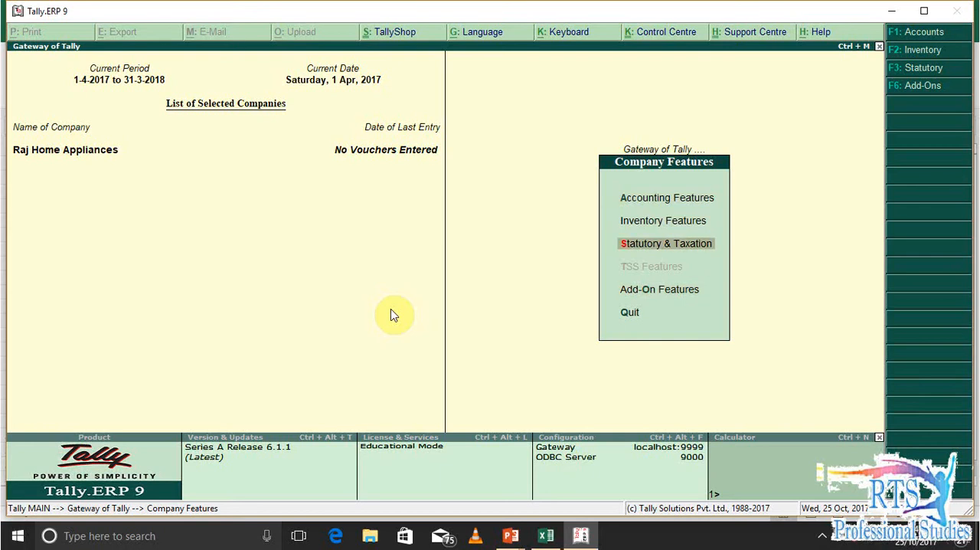
key("Return")
key("Return")
key("Return")
key("Return")
key("Return")
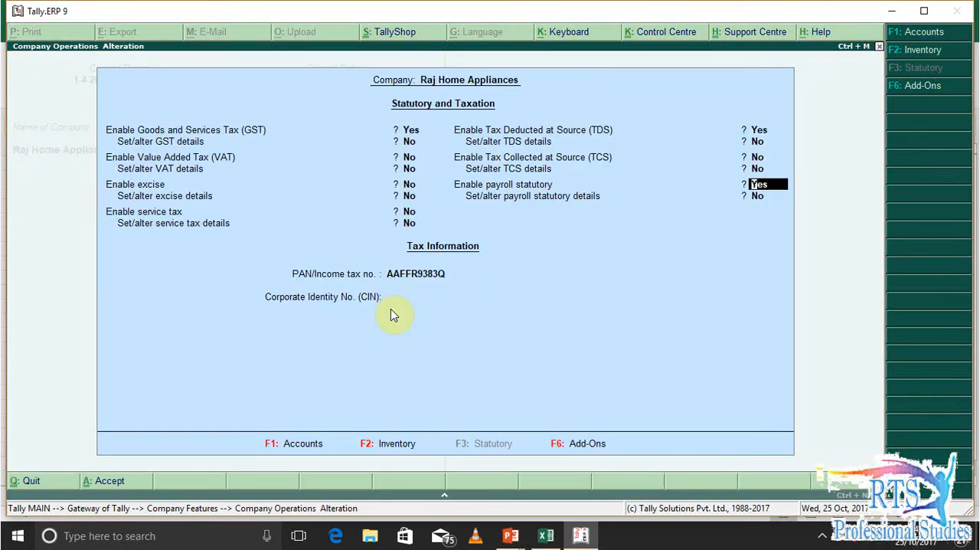
key("Return")
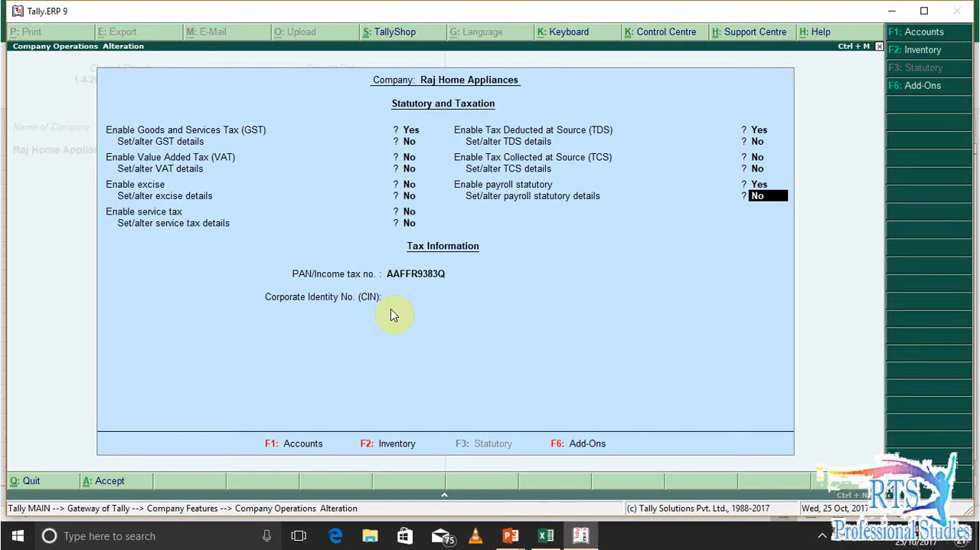
key("y")
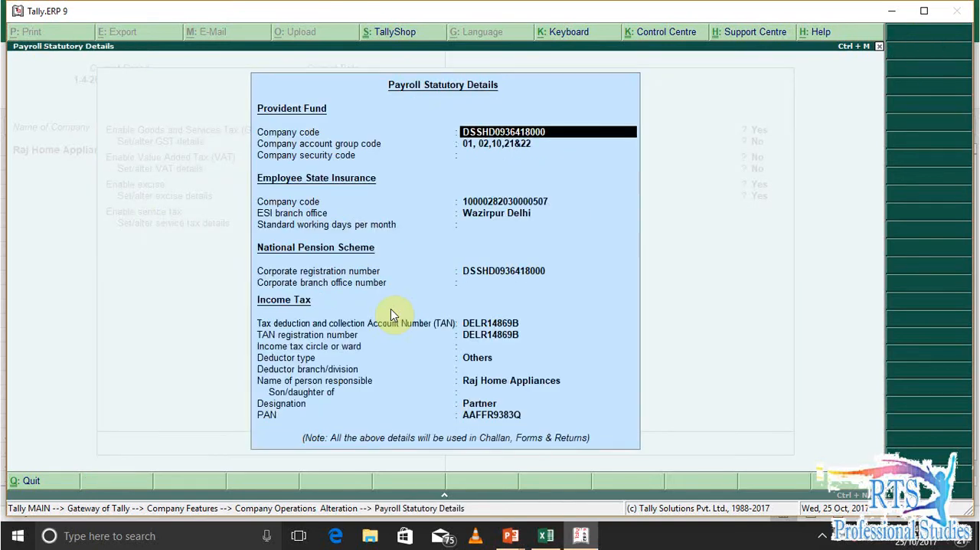
key("Return")
key("Return")
key("Return")
key("Return")
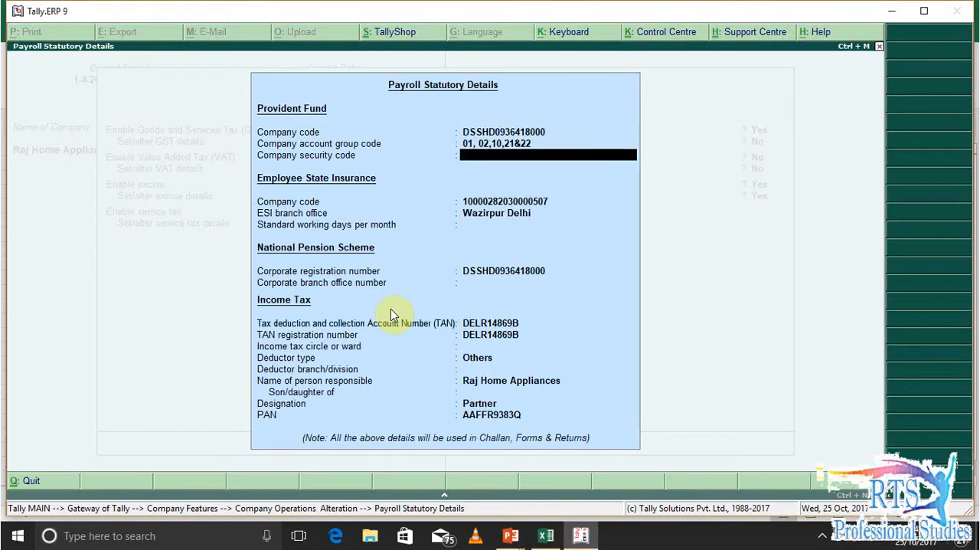
key("BackSpace")
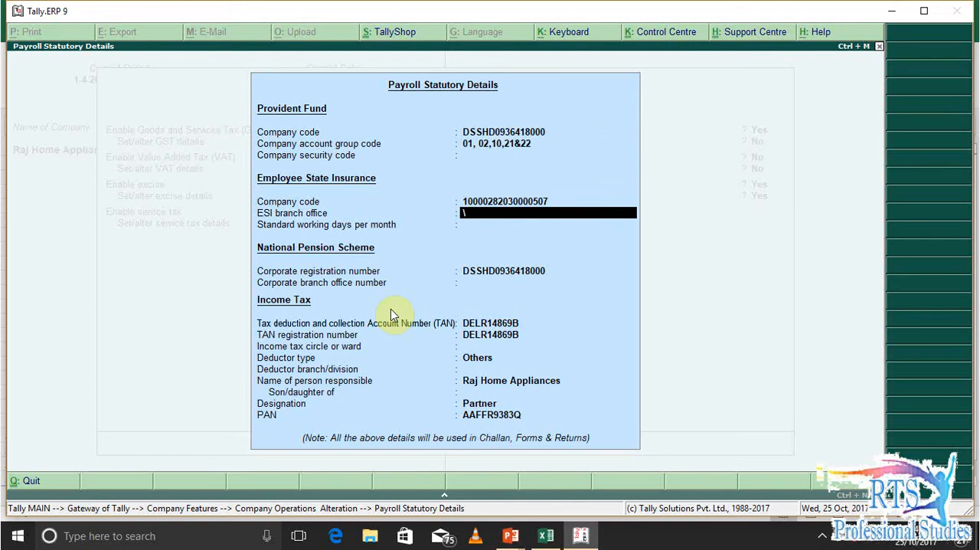
key("Escape")
Go through the payroll statutory details for provident fund, ESI, pension scheme and income tax, and accept the statutory features
key("y")
key("Return")
key("Return")
key("Return")
key("Return")
key("Return")
key("Return")
key("Return")
key("Return")
key("Return")
key("Return")
key("Return")
key("Return")
key("Return")
key("Return")
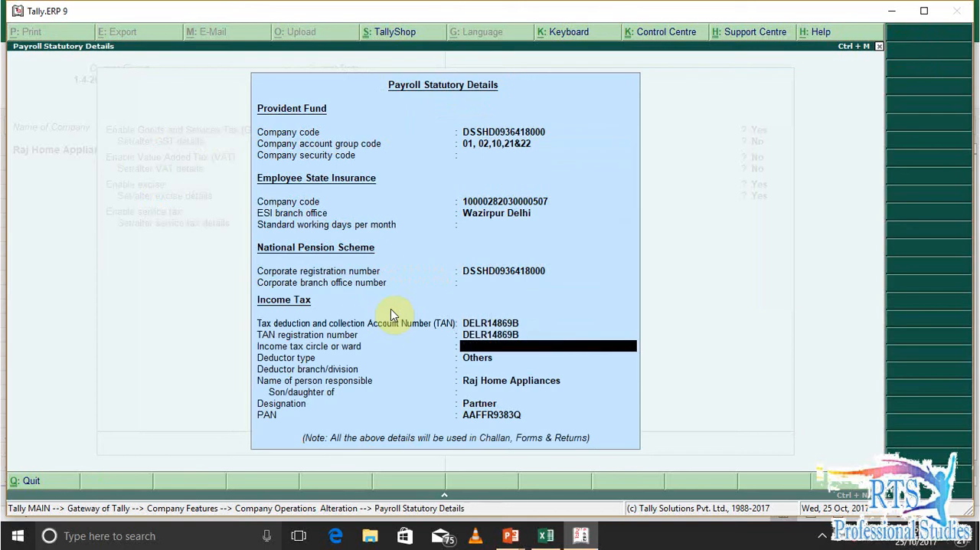
key("Return")
key("Return")
key("Return")
key("Return")
key("Return")
key("Return")
key("Return")
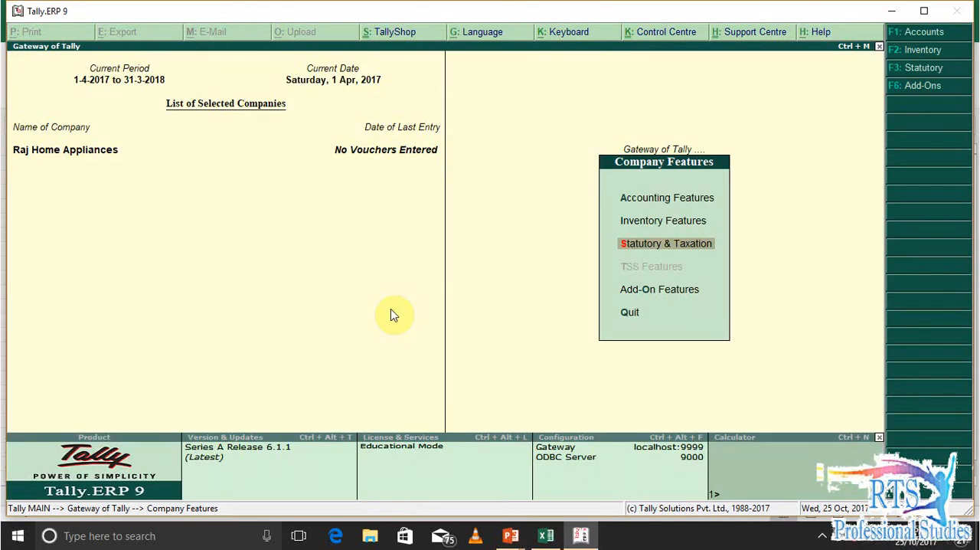
Look at the payroll entries in the Display menu and return to the Gateway of Tally
key("Escape")
key("d")
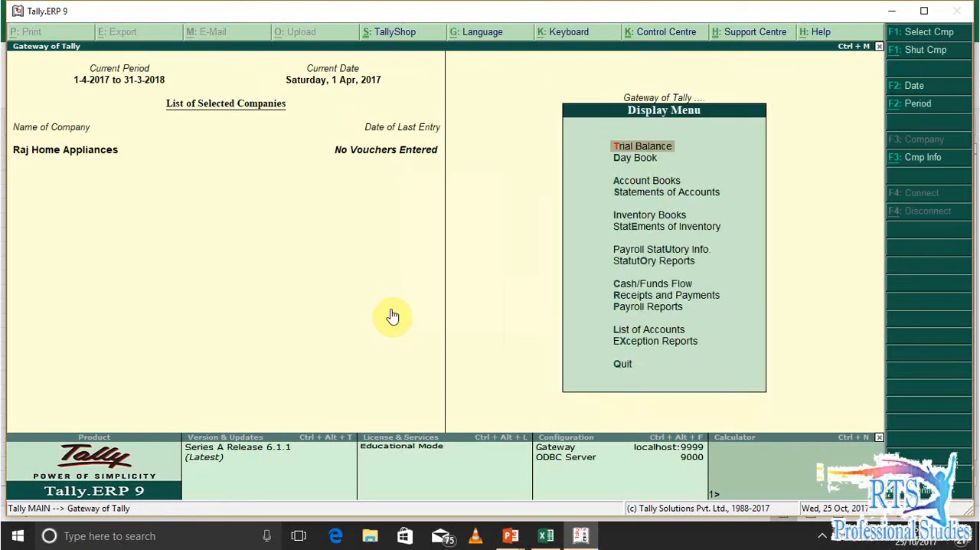
key("y")
key("Escape")
key("Escape")
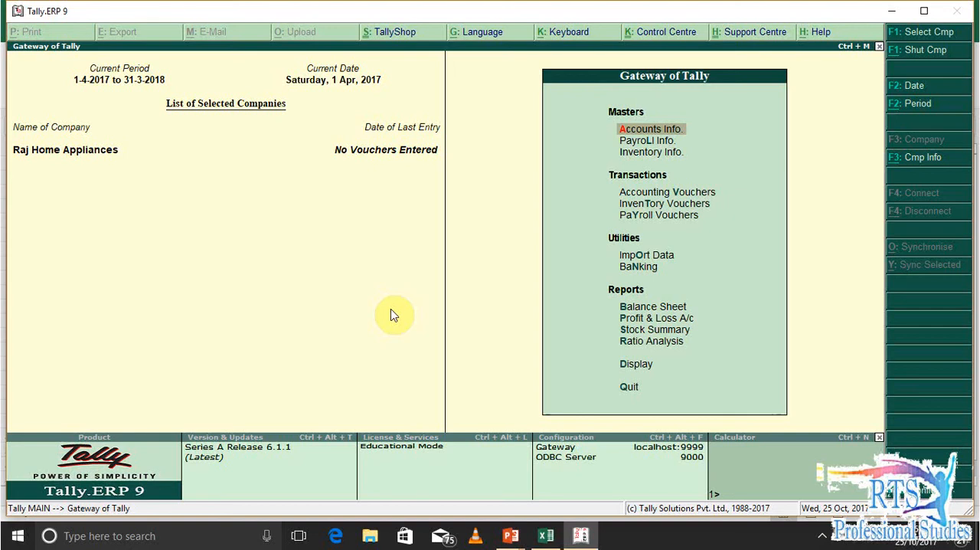
Look over the Payroll Info. masters and display the list of existing employee categories
key("l")
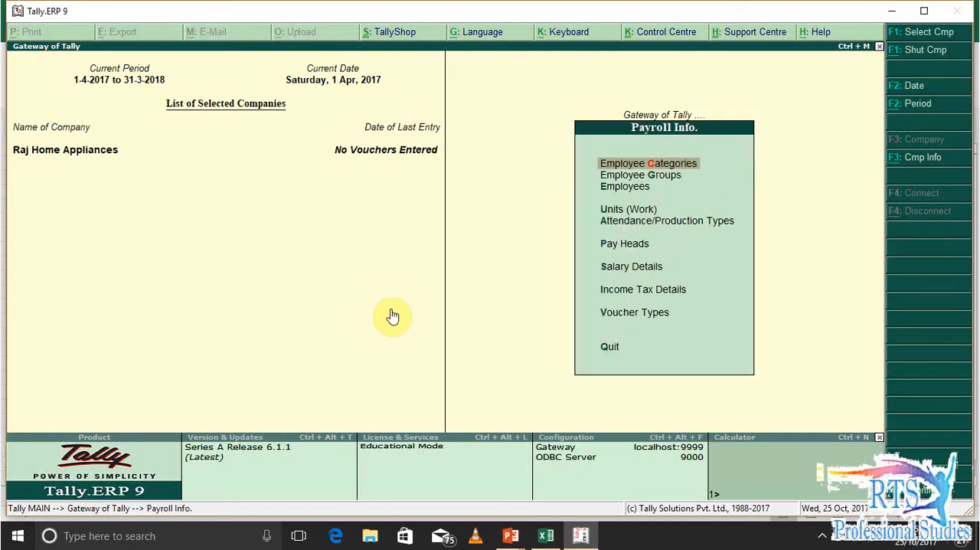
key("Down")
key("Down")
key("Down")
key("Down")
key("Down")
key("Down")
key("Down")
key("Down")
key("Up")
key("Up")
key("Up")
key("Up")
key("Up")
key("Up")
key("Up")
key("Up")
key("Return")
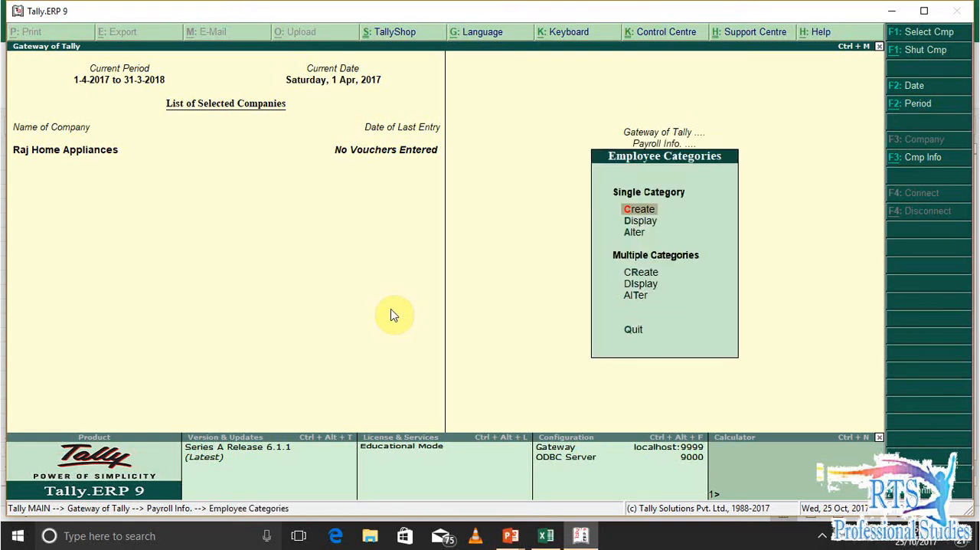
key("d")
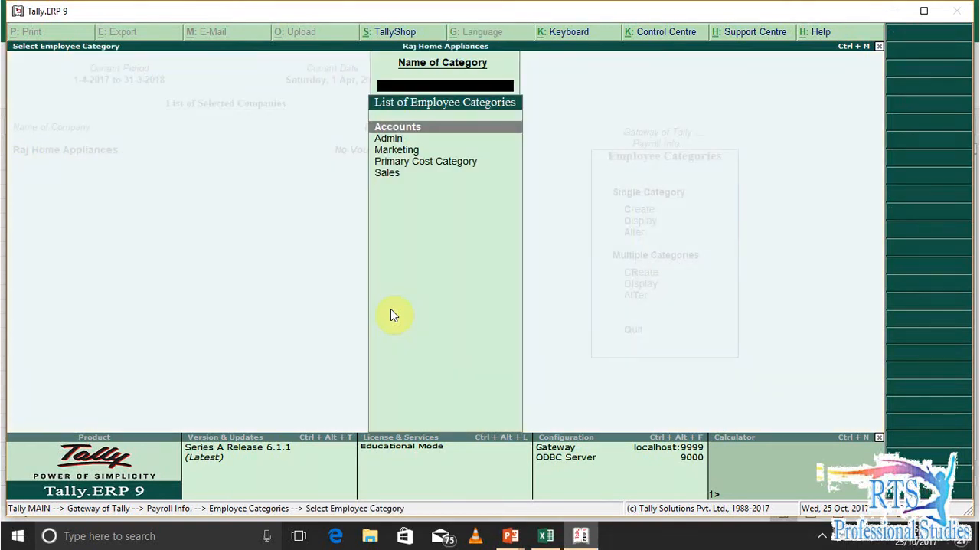
key("Down")
key("Down")
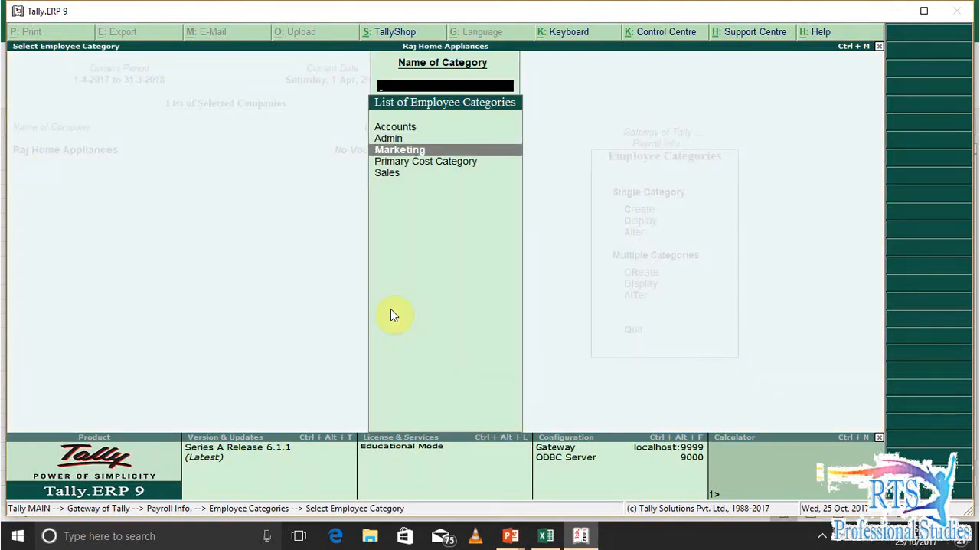
Go through the entries in the list of employee categories, from Marketing to Sales and back to Accounts
key("Down")
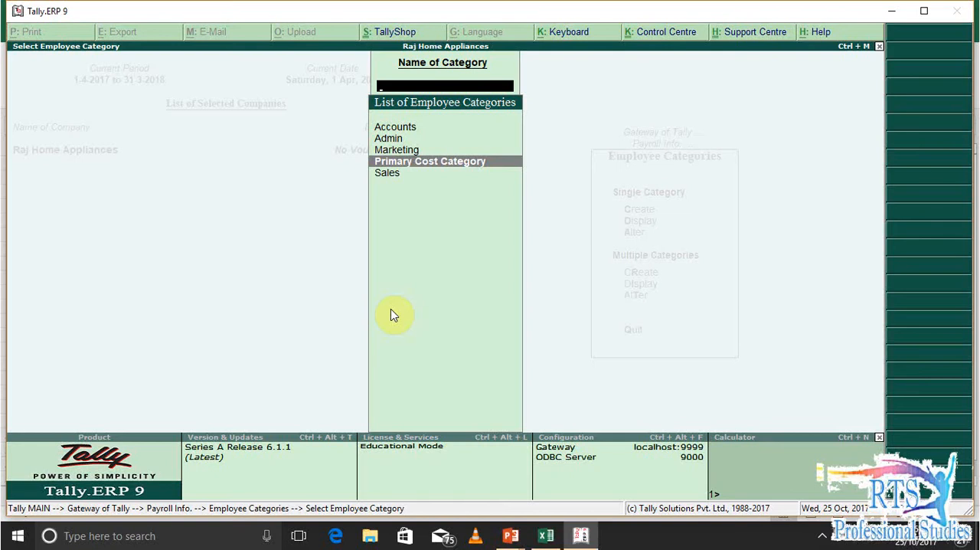
key("Down")
key("Up")
key("Up")
Look at the blank creation form for a single employee category and return to the Employee Categories options
key("Up")
key("Up")
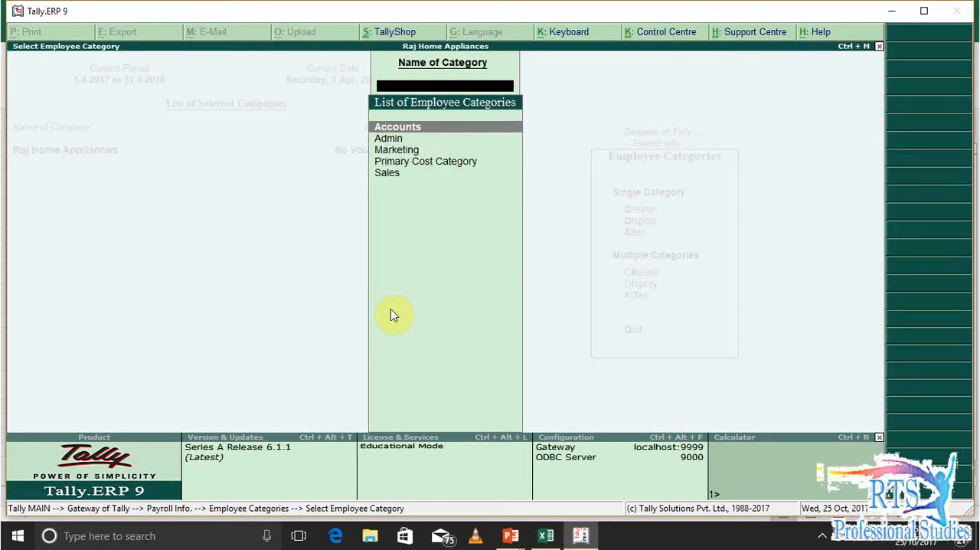
key("Escape")
key("Up")
key("Up")
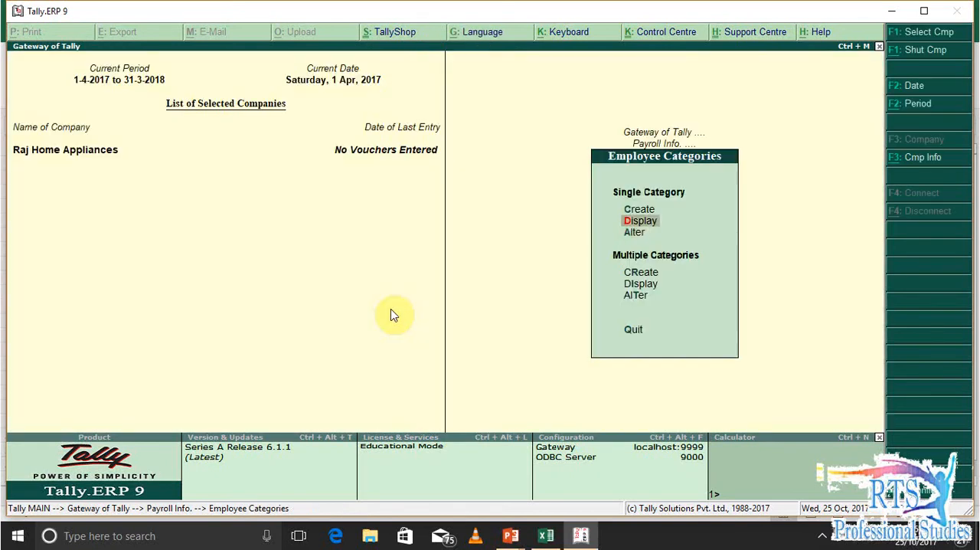
key("Return")
key("Escape")
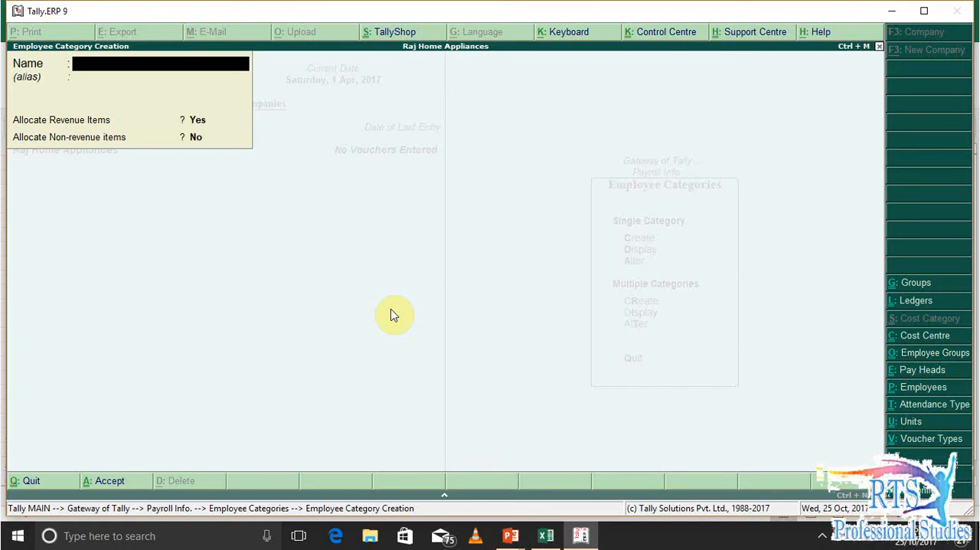
key("Return")
key("Escape")
key("Return")
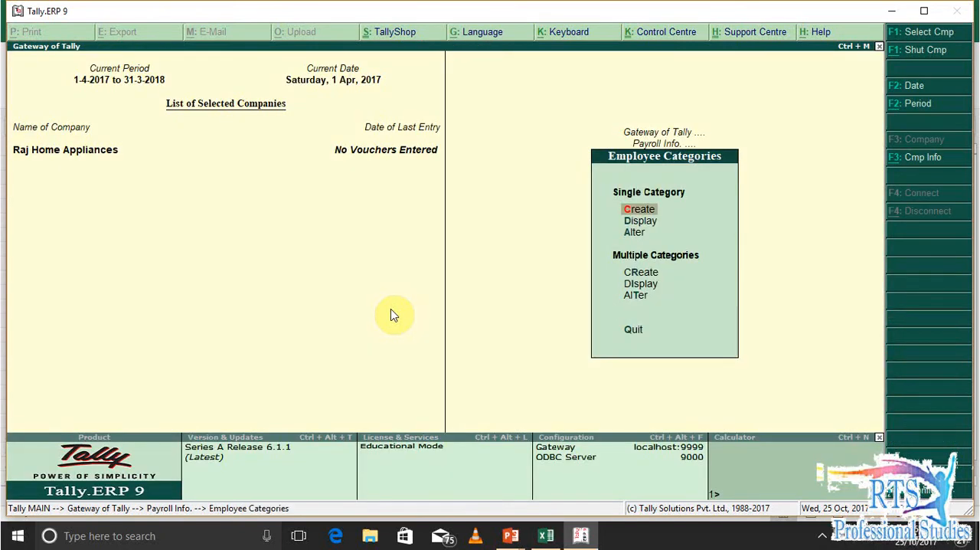
Open the Accounts employee category for alteration and check its revenue and non-revenue allocation settings
key("d")
key("Down")
key("Down")
key("Up")
key("Up")
key("Return")
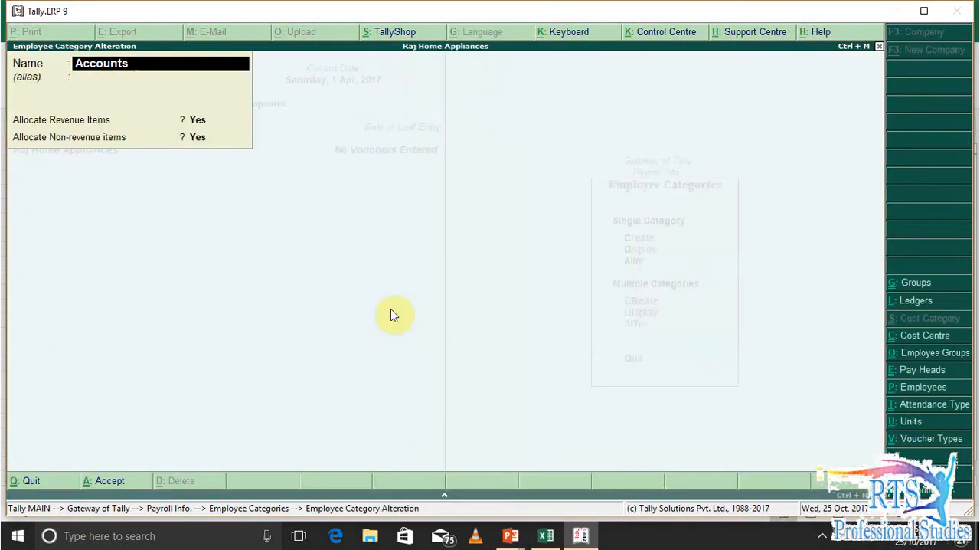
key("Return")
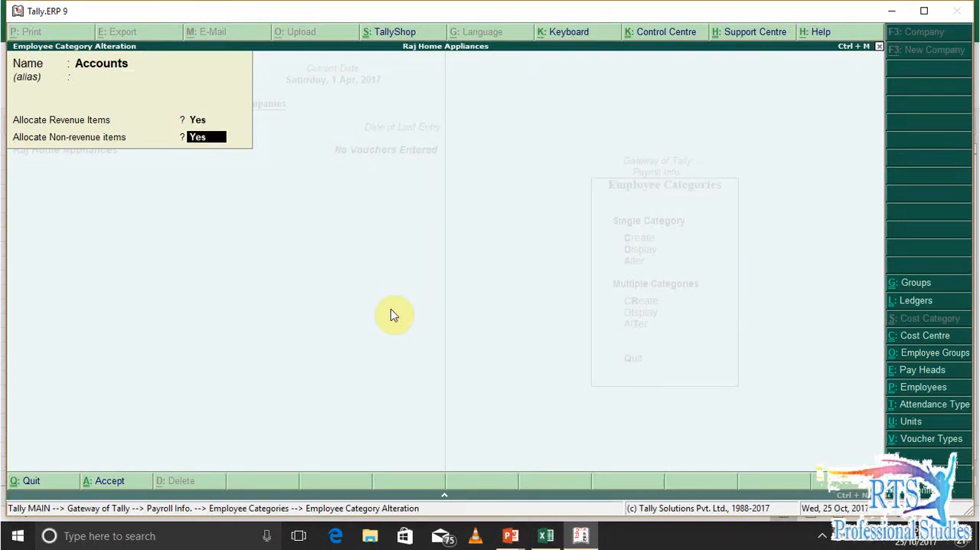
key("Escape")
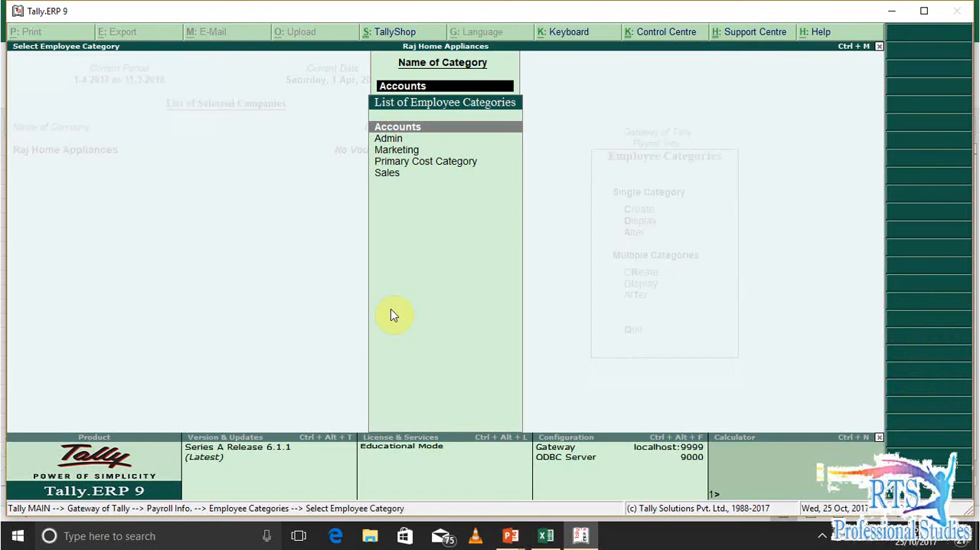
Open the Sales employee category, go through its fields, and return to the Payroll Info. masters
key("Down")
key("Down")
key("Down")
key("Down")
key("Return")
key("Return")
key("Return")
key("Return")
key("Return")
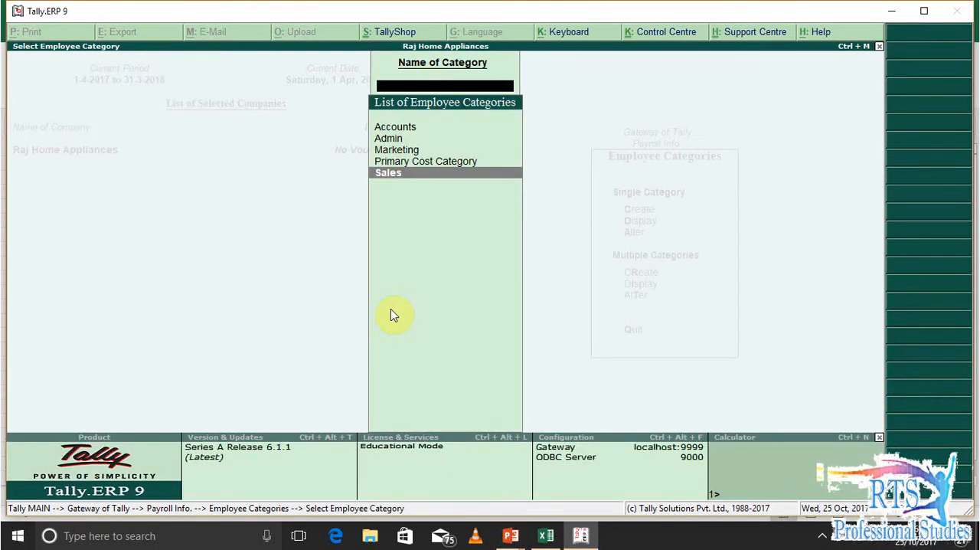
key("Escape")
key("Escape")
Open the list of employee groups for alteration and examine which groups and parent categories exist
key("Down")
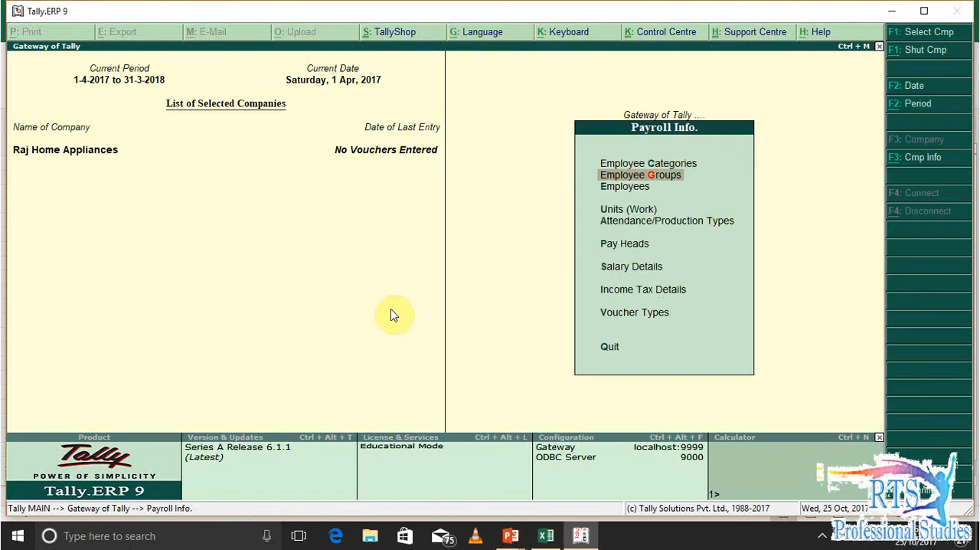
key("Return")
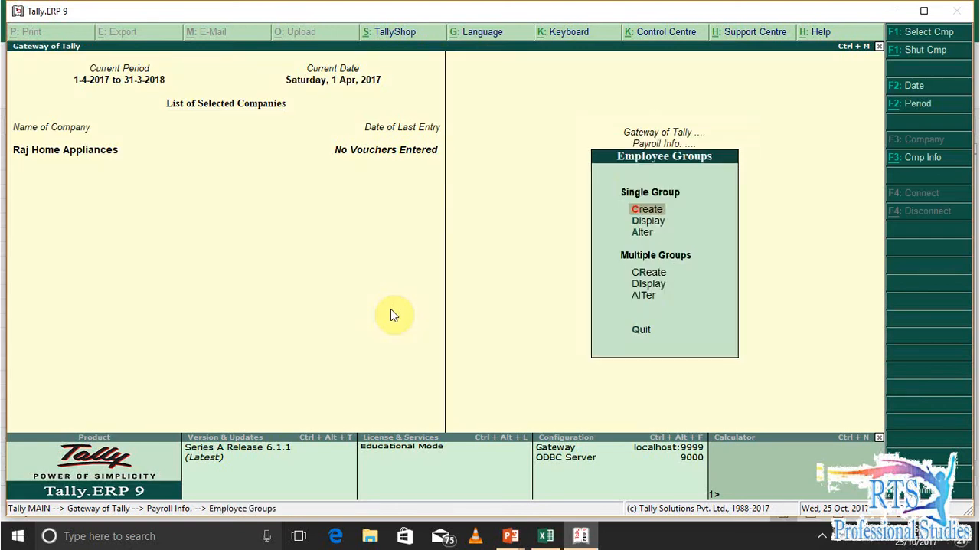
key("a")
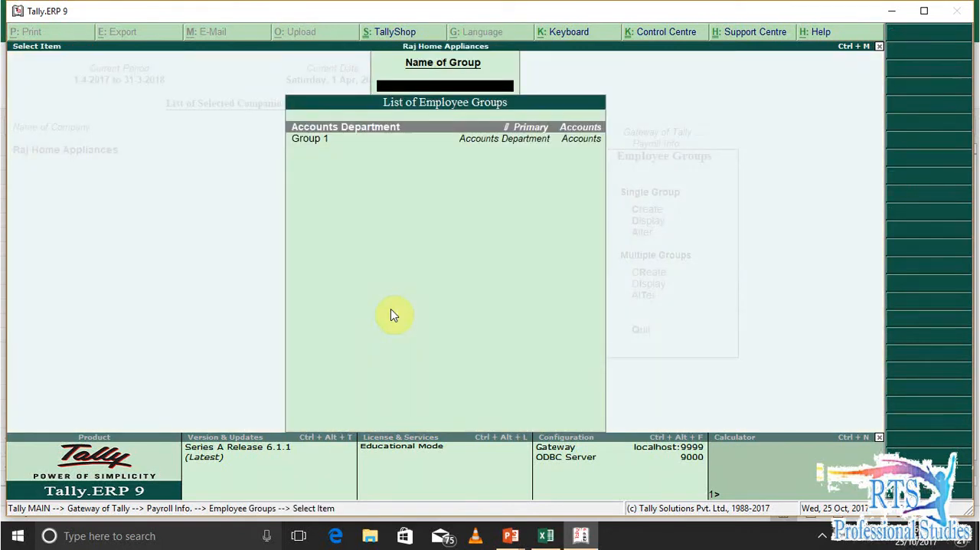
key("Down")
key("Up")
key("Escape")
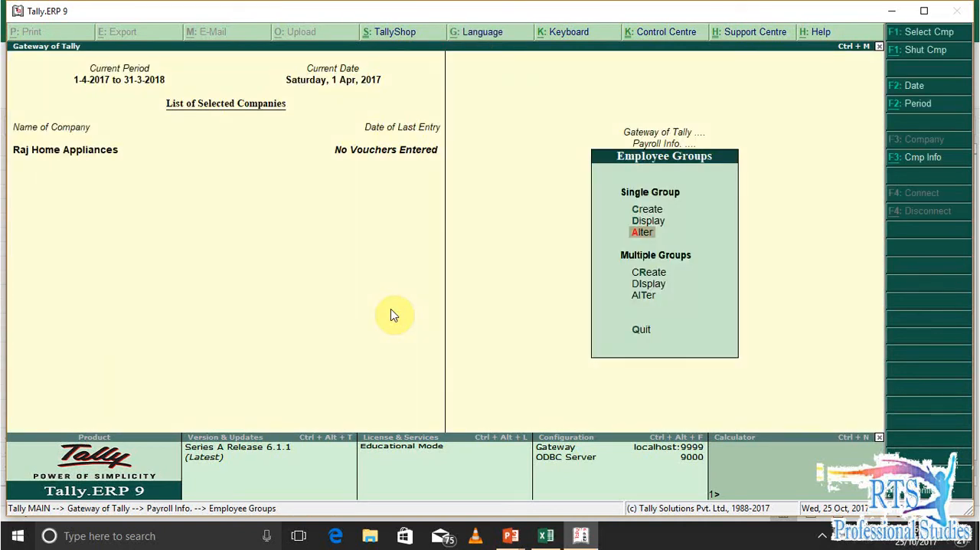
Open the Accounts Department employee group for alteration, go through its fields, and return to the payroll masters
key("Return")
key("Return")
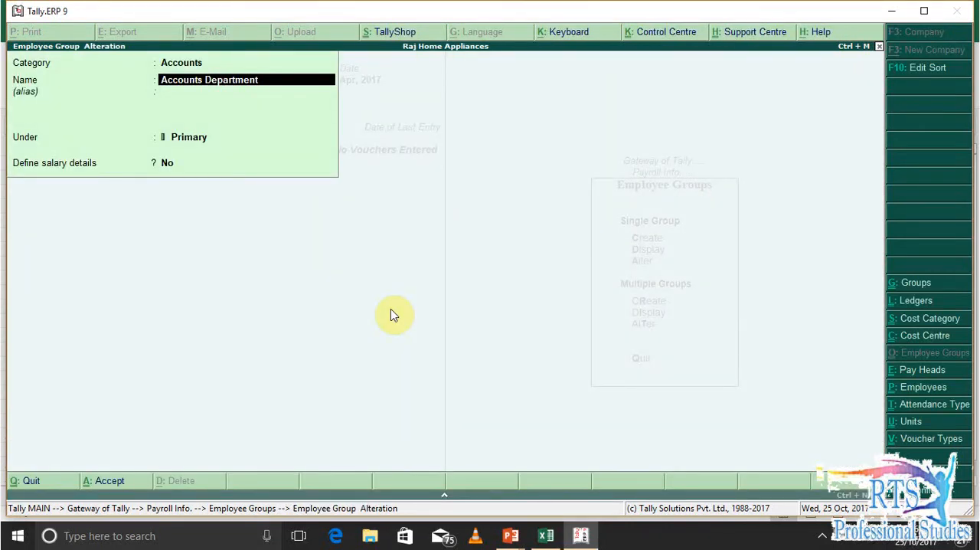
key("Return")
key("Return")
key("Return")
key("Return")
key("Return")
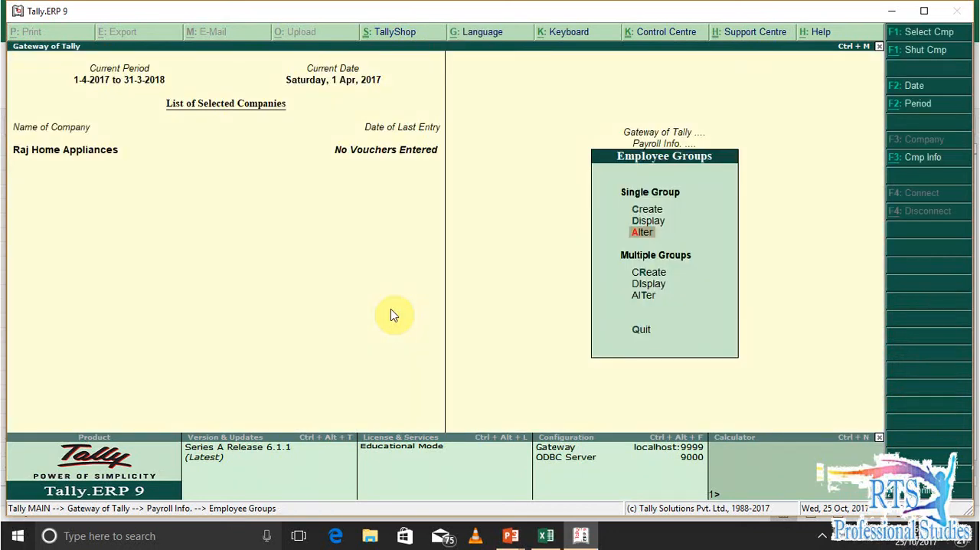
key("Escape")
Open the list of employees for alteration and compare it with the names in the Excel salary sheet
key("Down")
key("Return")
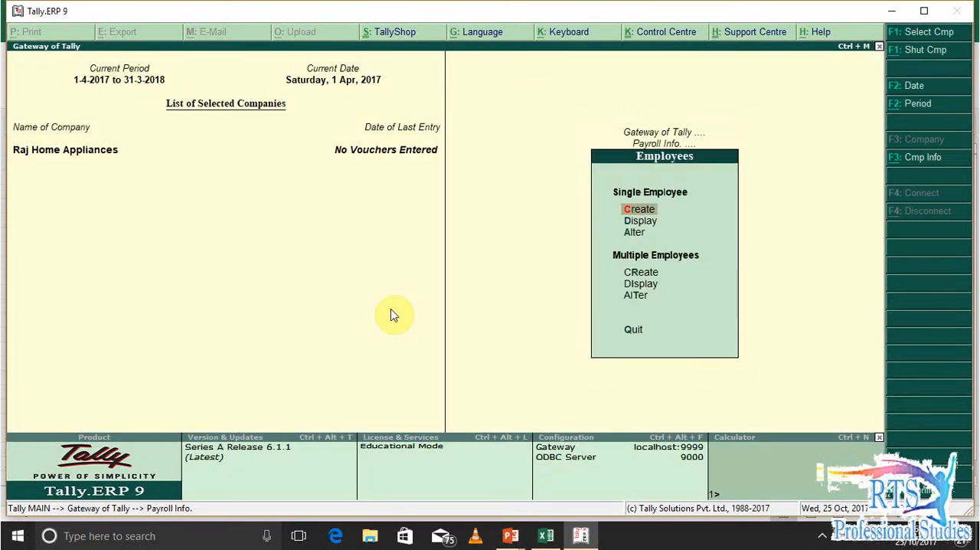
key("a")
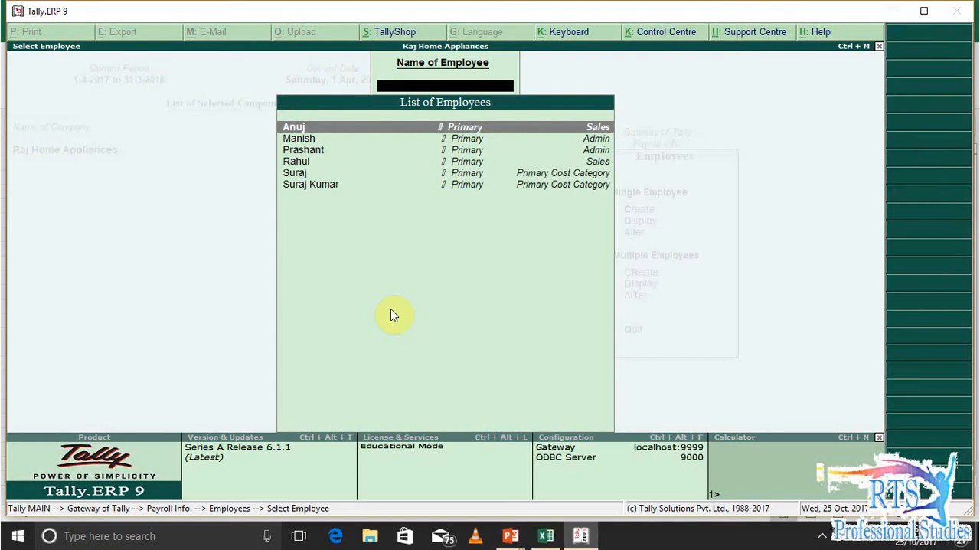
key("Down")
key("Down")
key("Down")
key("Down")
key("Down")
key("Up")
key("Up")
key("Up")
key("Down")
key("Down")
key("Down")
key("Up")
key("Up")
key("Up")
key("alt+Tab")
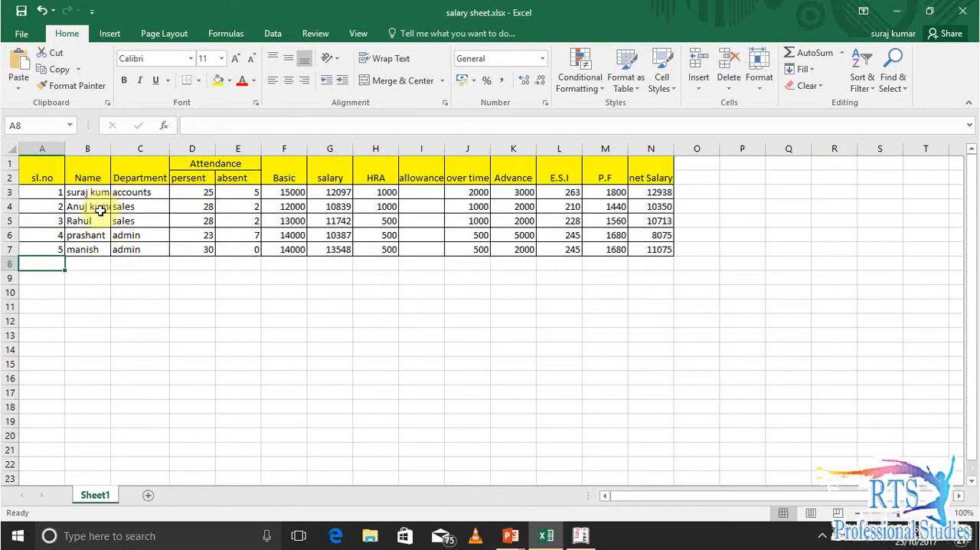
key("alt+Tab")
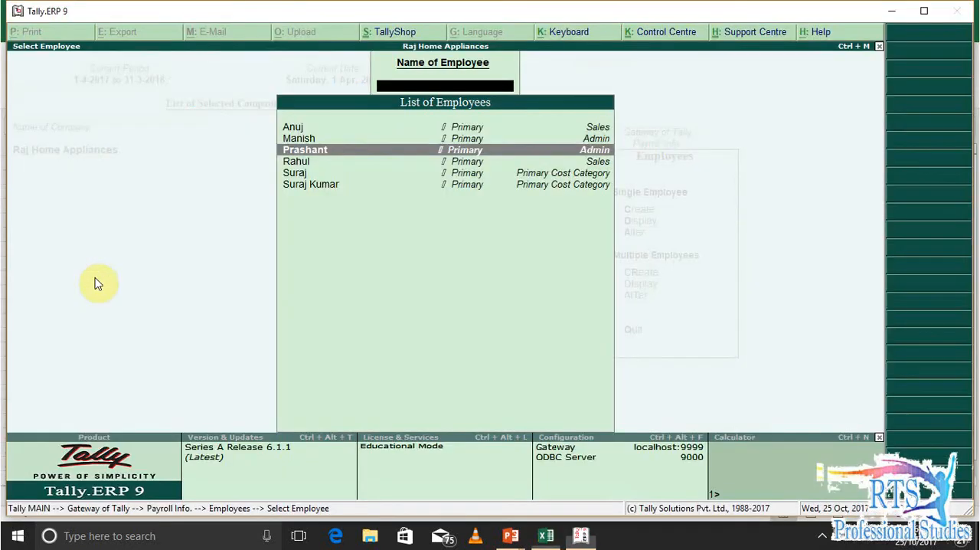
Open the last listed employee's record for alteration and set Define salary details to Yes
key("Down")
key("Down")
key("Down")
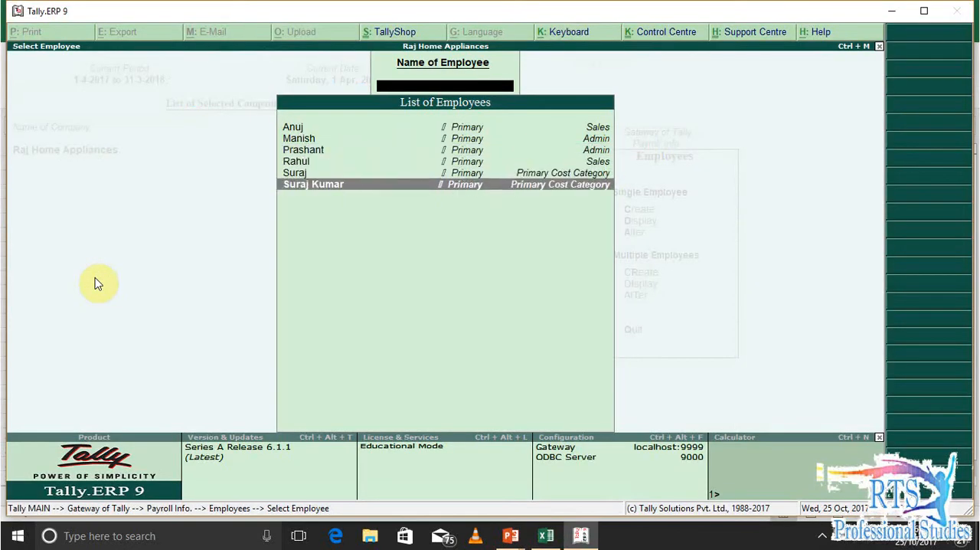
key("Return")
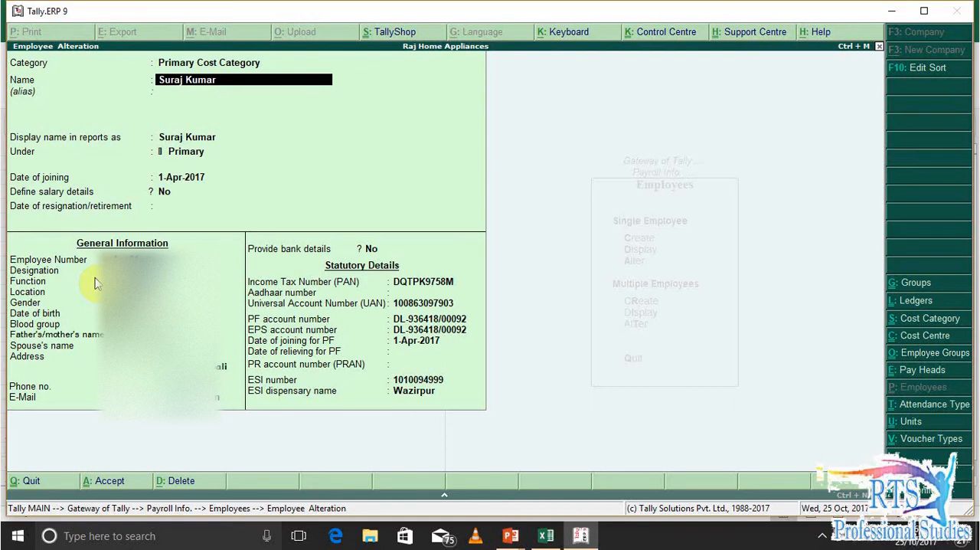
key("Return")
key("Return")
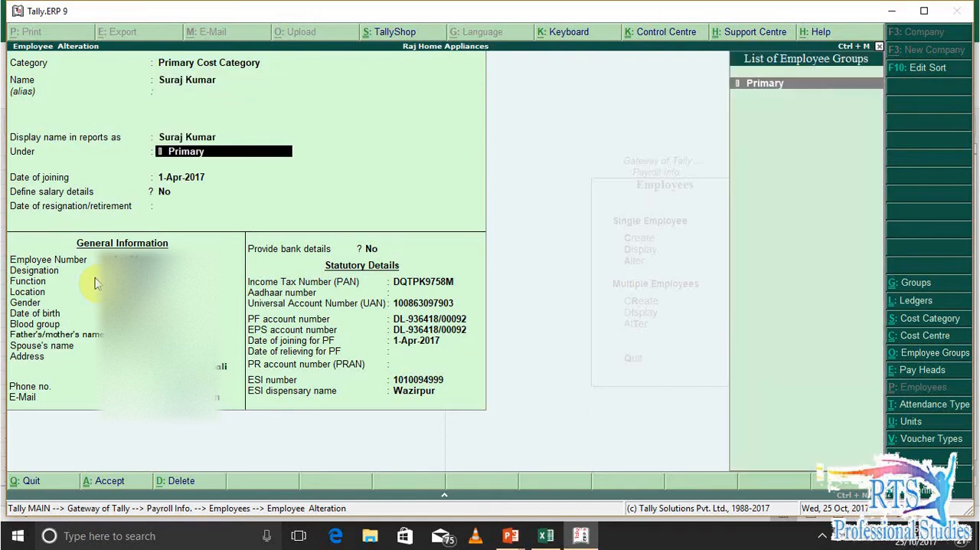
key("Return")
key("Return")
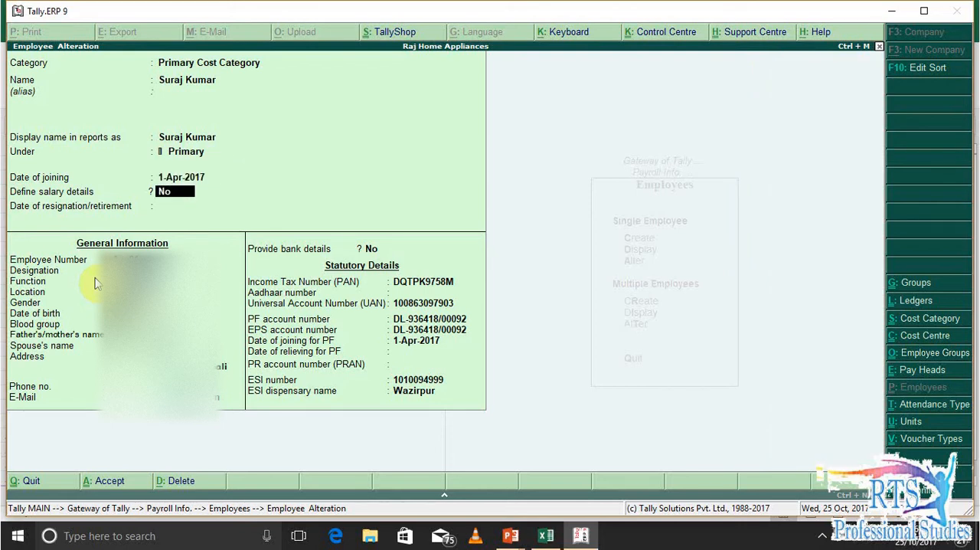
type("y")
key("Return")
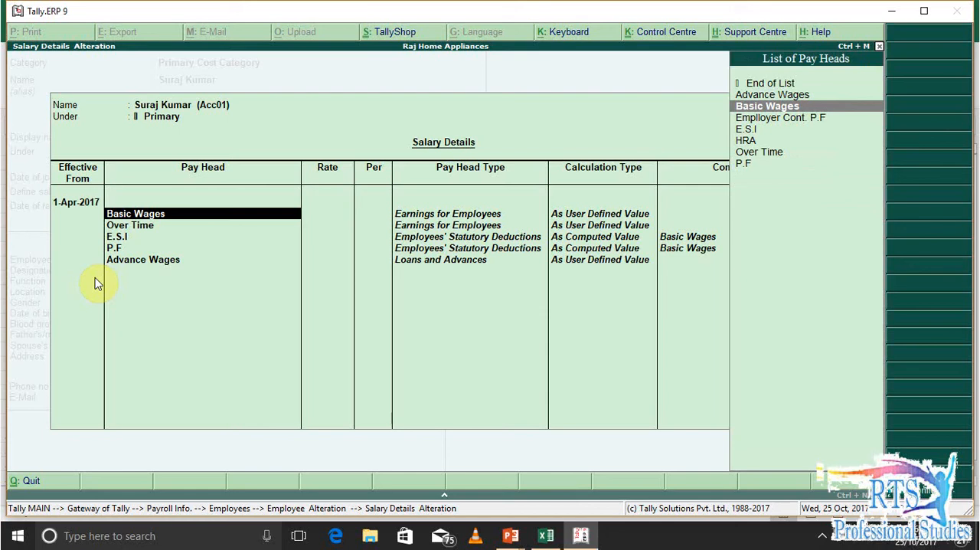
Go through the pay heads in the employee's salary details, from Basic Wages to Advance Wages
key("Return")
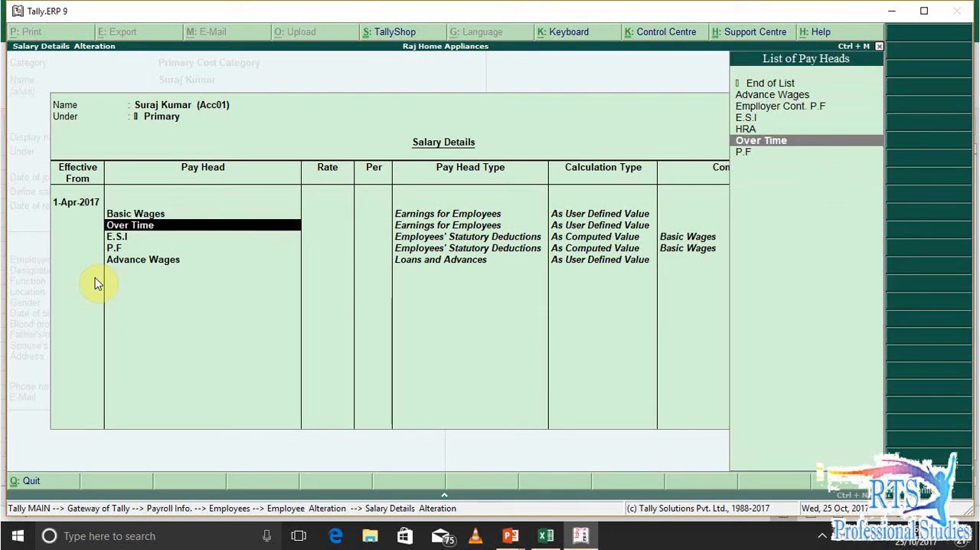
key("Return")
key("Return")
key("Return")
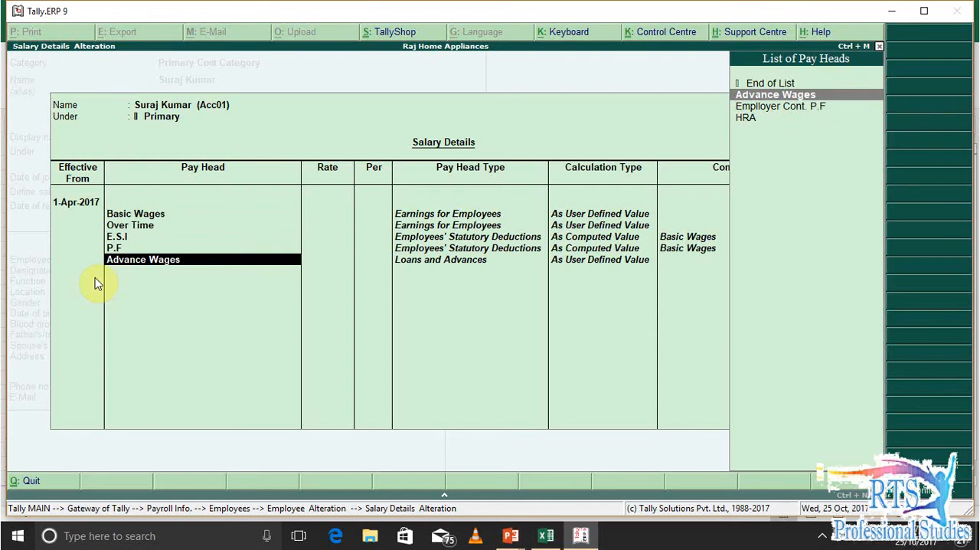
key("Return")
Replace the E.S.I pay head in the third row of the employee's salary details with HRA
key("Up")
key("Up")
key("Up")
key("Up")
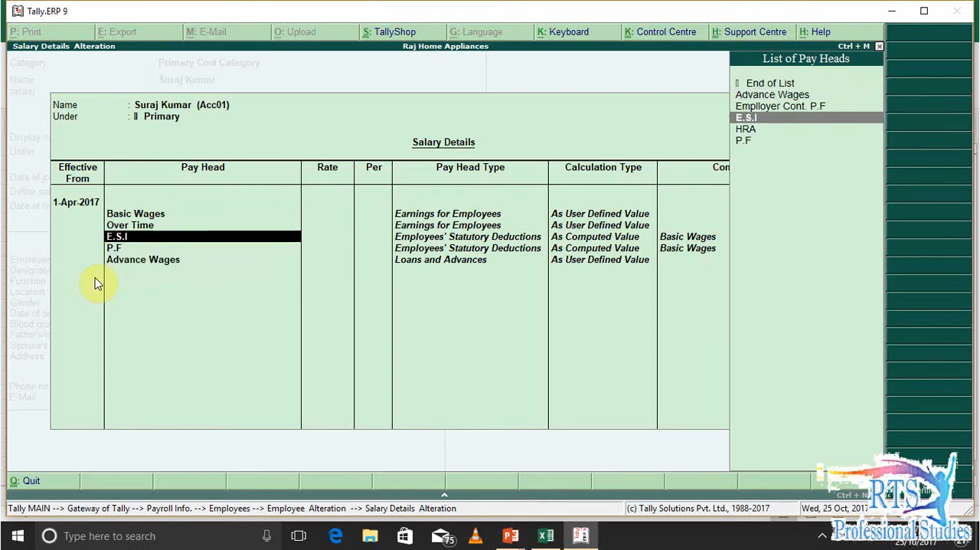
key("Down")
key("Down")
key("Return")
key("Return")
Set the fourth, fifth and sixth pay heads in the salary details to Advance Wages, E.S.I and P.F
key("Up")
key("Up")
key("Up")
key("Up")
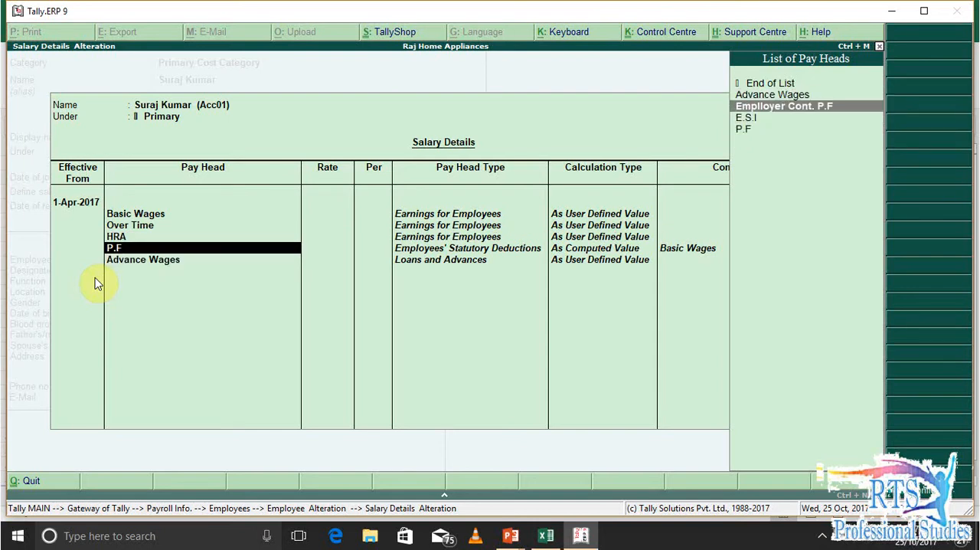
key("Return")
key("Down")
key("Down")
key("Return")
key("Down")
key("Down")
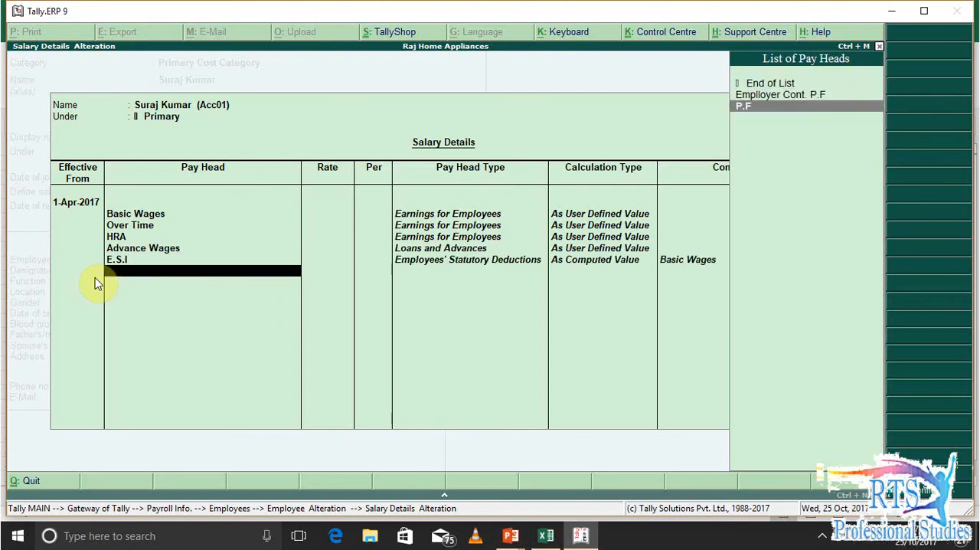
key("Return")
Open the pay head creation form from the salary details, look at its fields, and leave it without creating anything
key("Return")
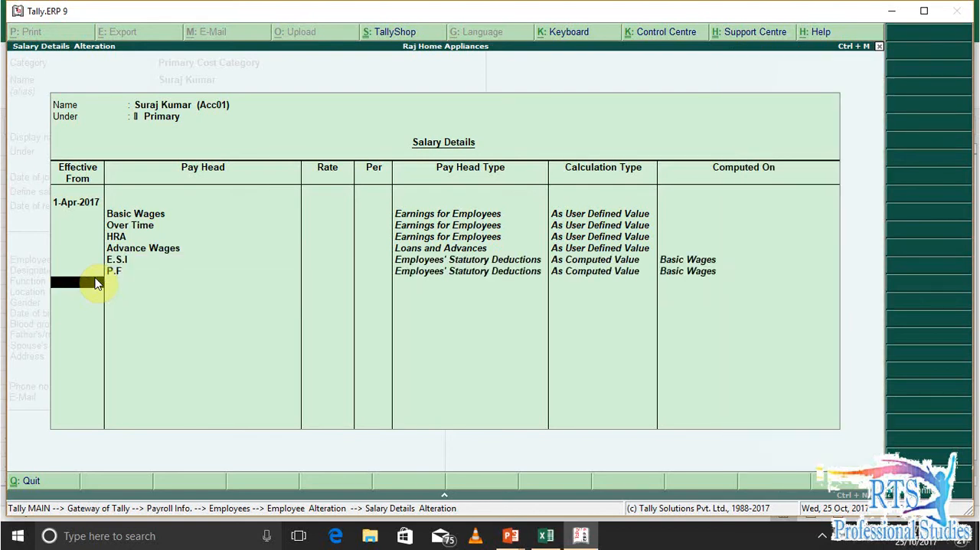
key("BackSpace")
key("Return")
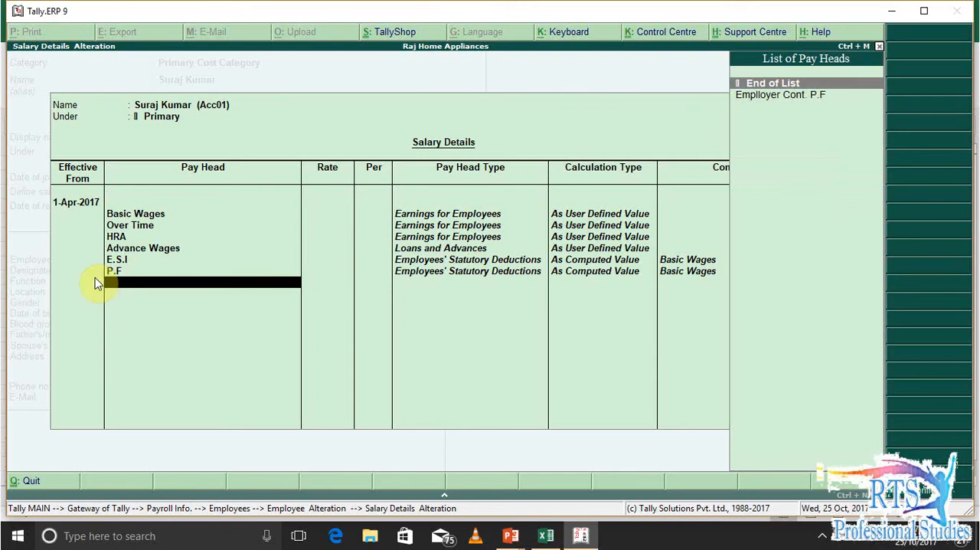
key("alt+c")
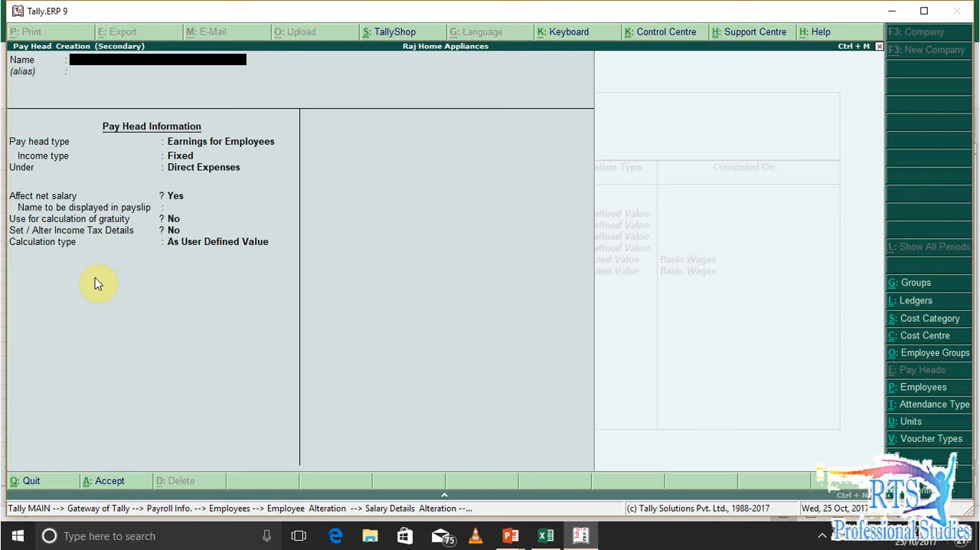
key("Escape")
key("y")
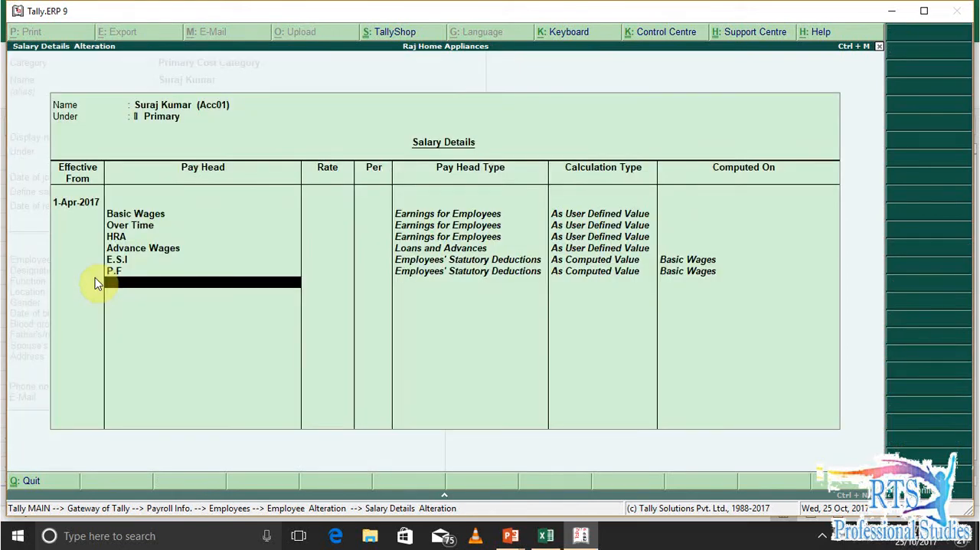
Review the reordered pay heads in the salary details from P.F back up to Basic Wages
key("Up")
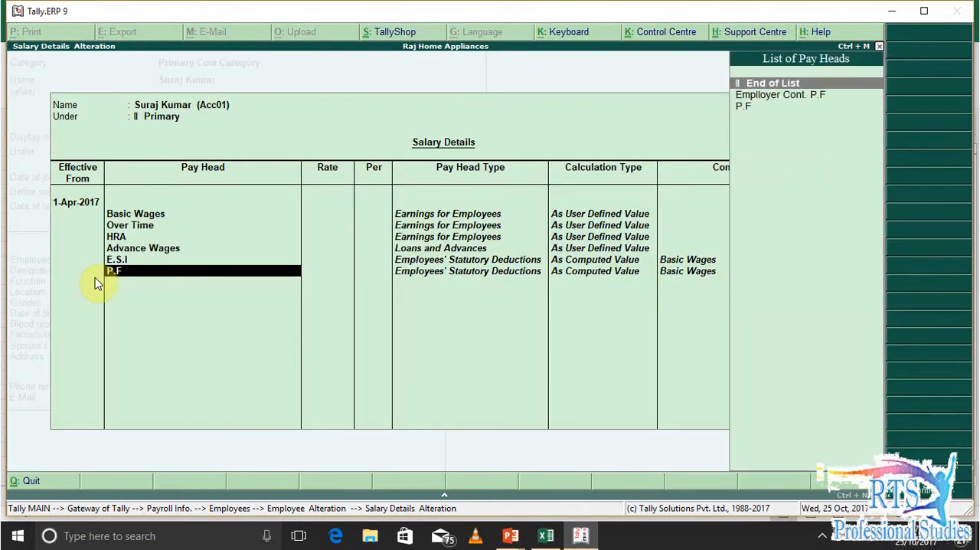
key("Up")
key("Up")
key("Up")
key("Up")
key("Up")
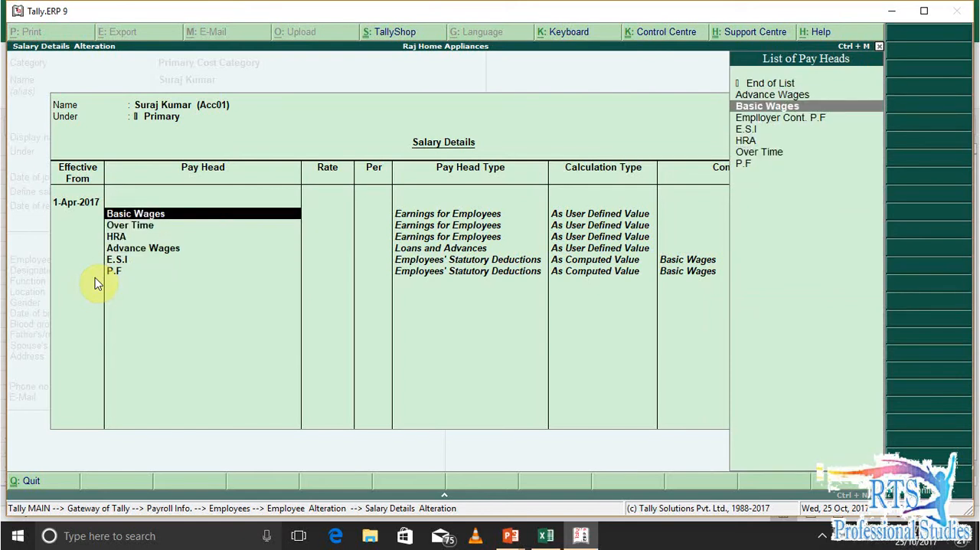
Examine the Basic Wages pay head's type, income type, group, payslip name, gratuity and calculation settings from the salary details
key("ctrl+Return")
key("Return")
key("Return")
key("Return")
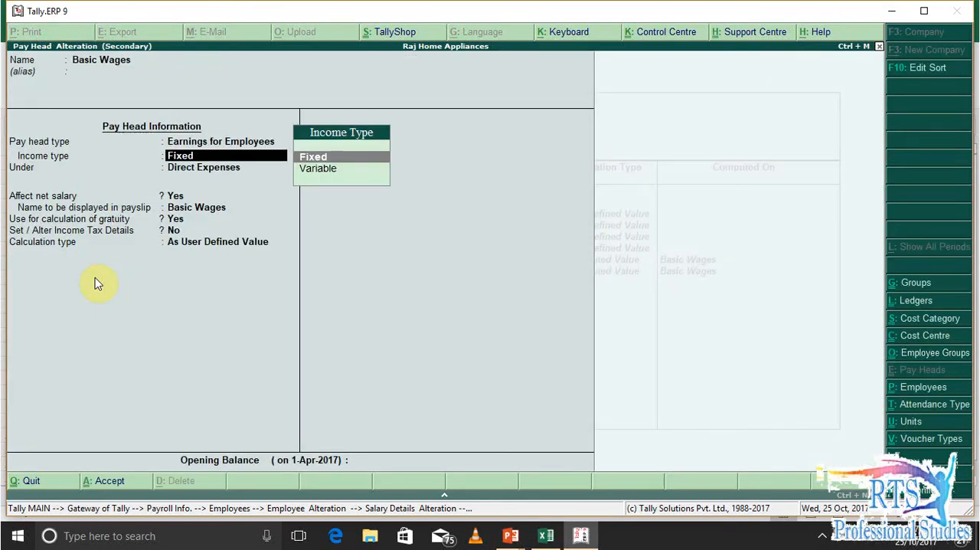
key("BackSpace")
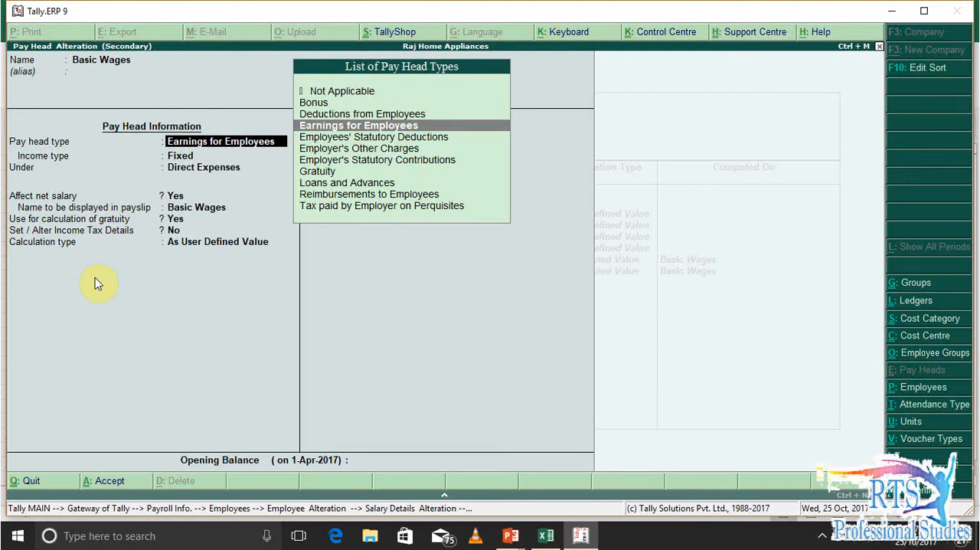
key("Return")
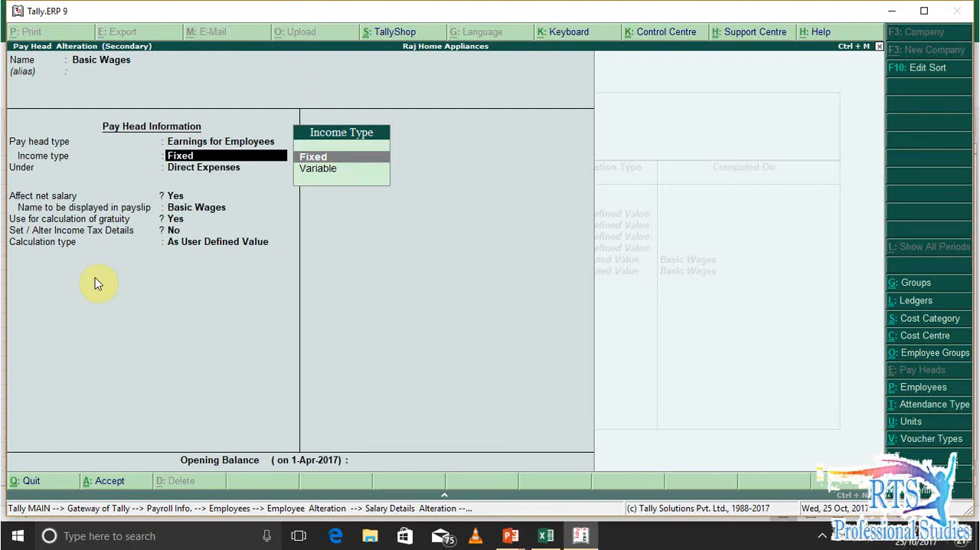
key("Return")
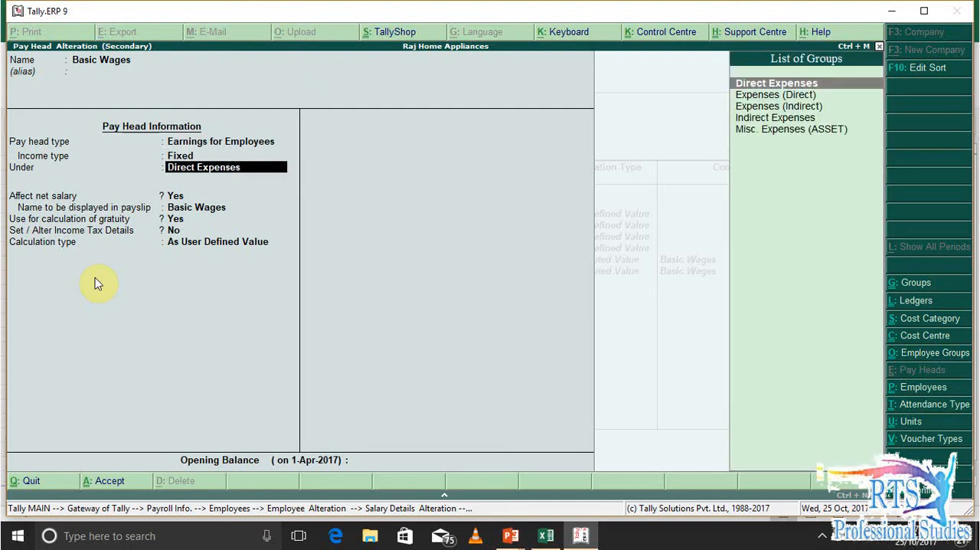
key("Return")
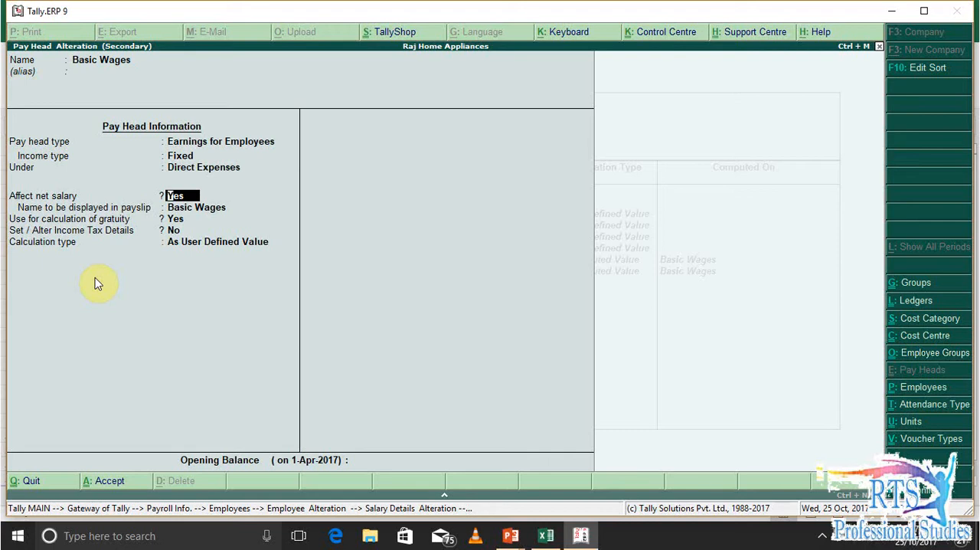
key("Return")
key("Return")
key("Return")
key("Return")
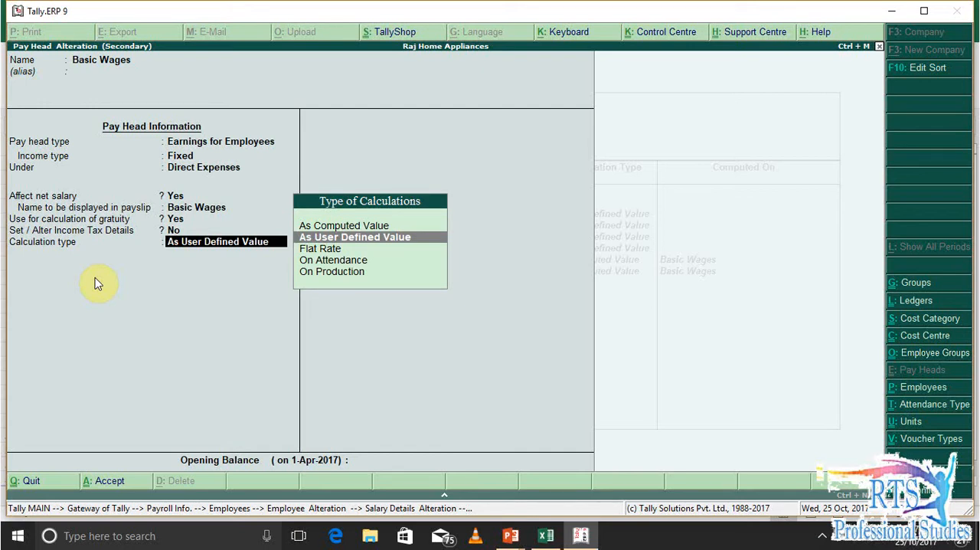
key("Return")
key("Return")
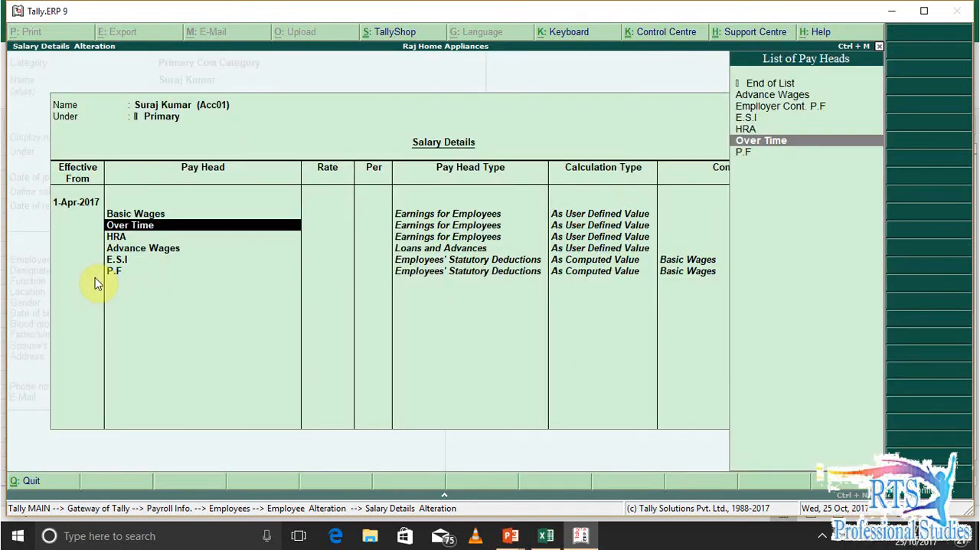
Examine the Advance Wages pay head's type, group, net salary, payslip name and calculation settings from the salary details
key("Down")
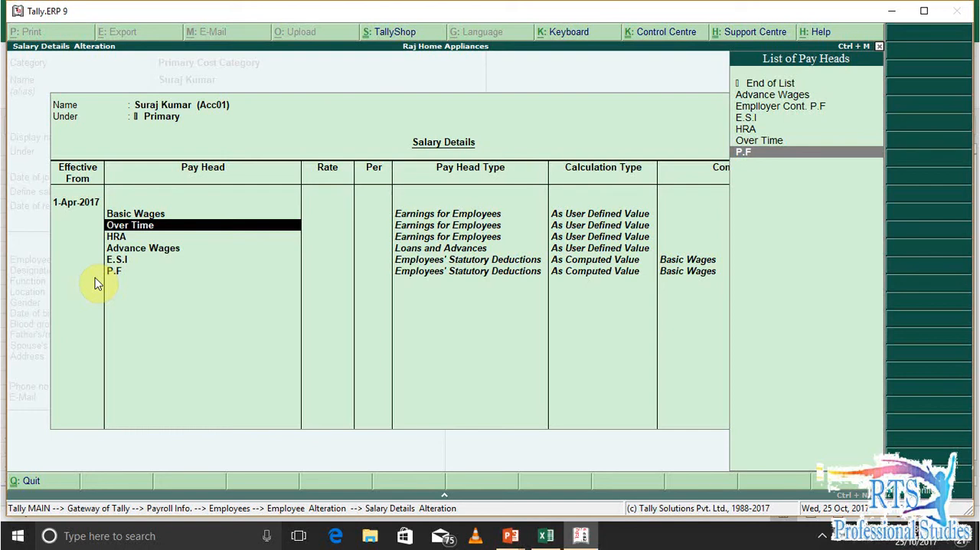
key("Up")
key("Up")
key("Down")
key("Return")
key("Return")
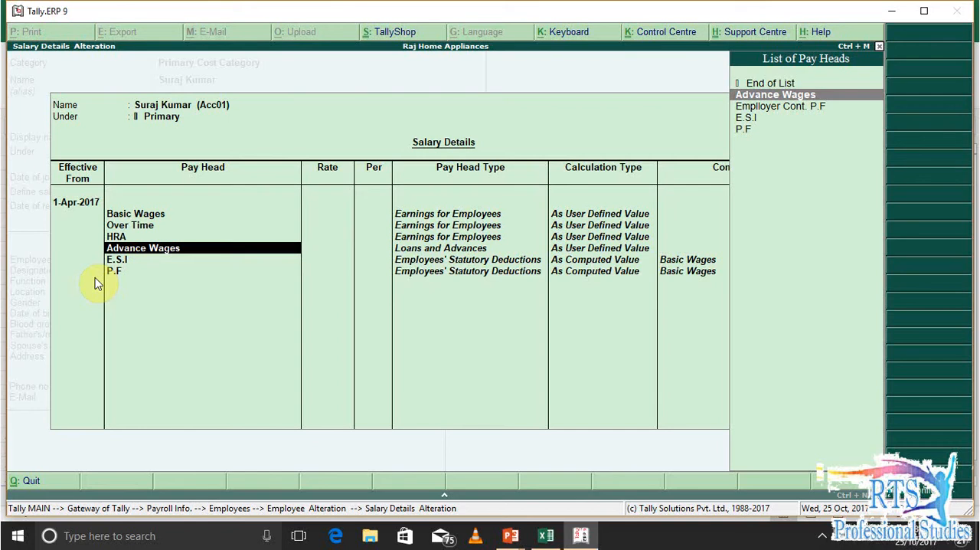
key("ctrl+Return")
key("Return")
key("Return")
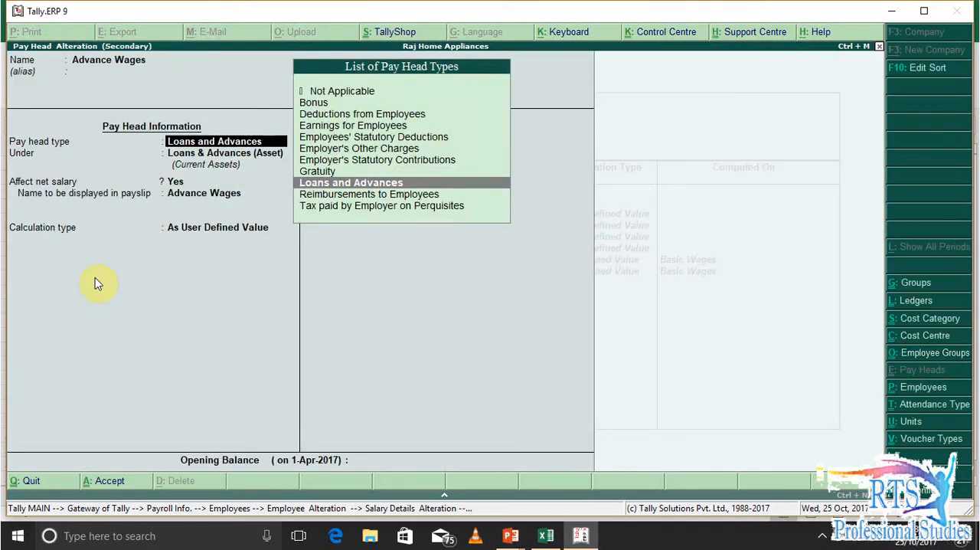
key("Return")
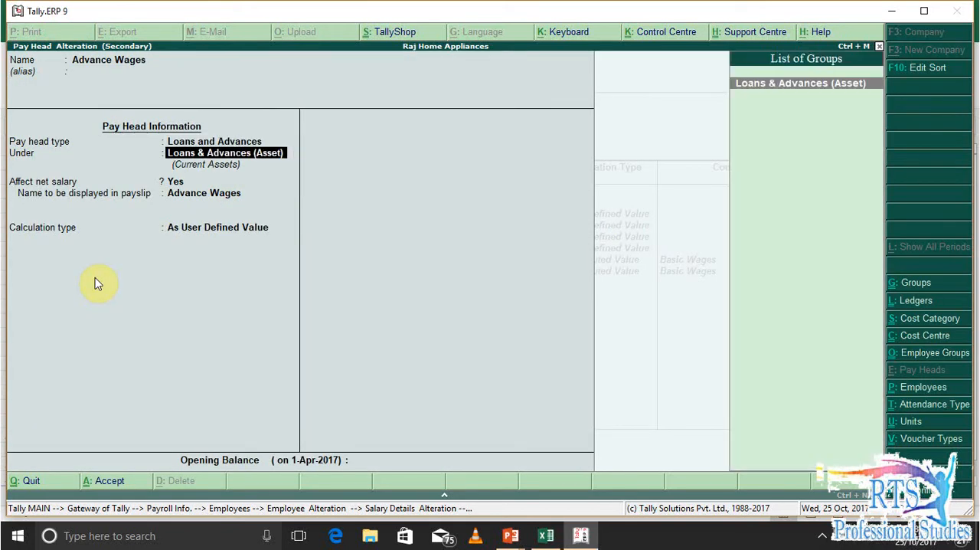
key("Return")
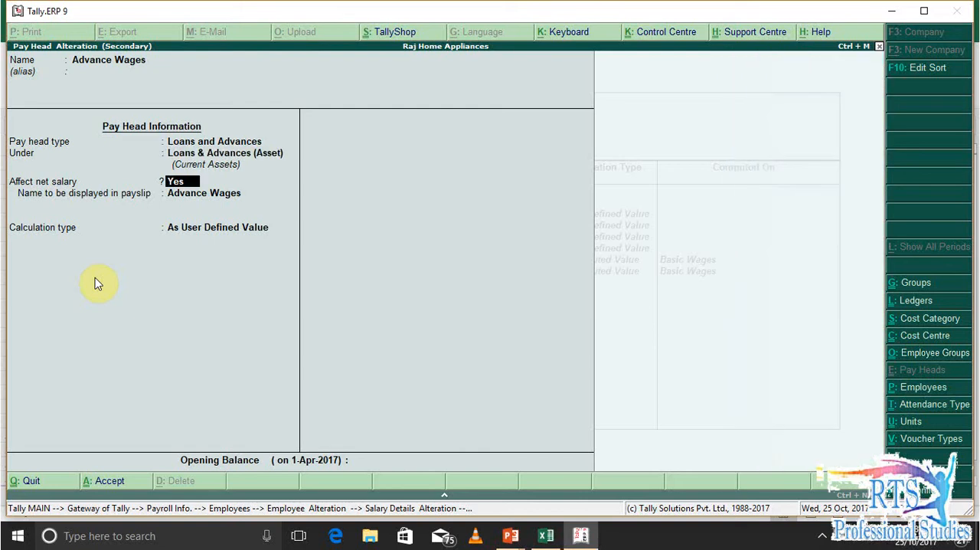
key("Return")
key("Return")
key("Return")
key("Return")
left_click(94, 277)
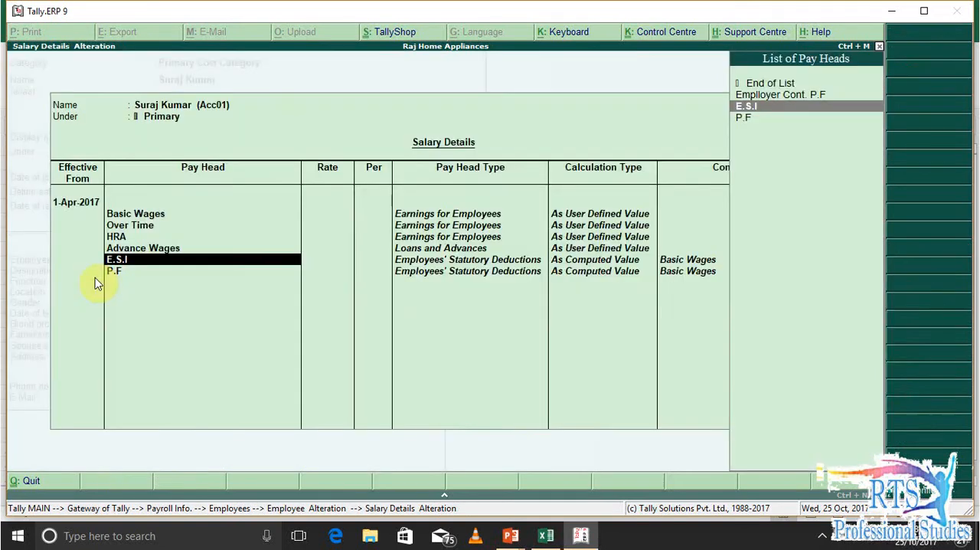
Accept the remaining E.S.I and P.F rows of the salary details and save the employee's record
key("Return")
key("Return")
key("Return")
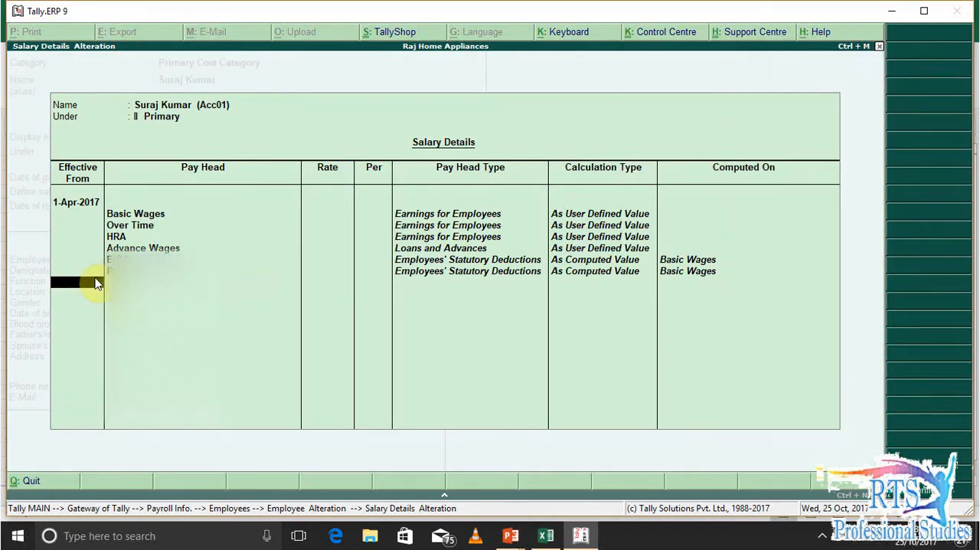
key("Return")
key("Return")
key("Return")
key("Return")
key("Return")
key("Return")
key("Return")
key("Return")
key("Return")
key("Return")
key("Return")
key("Return")
key("Return")
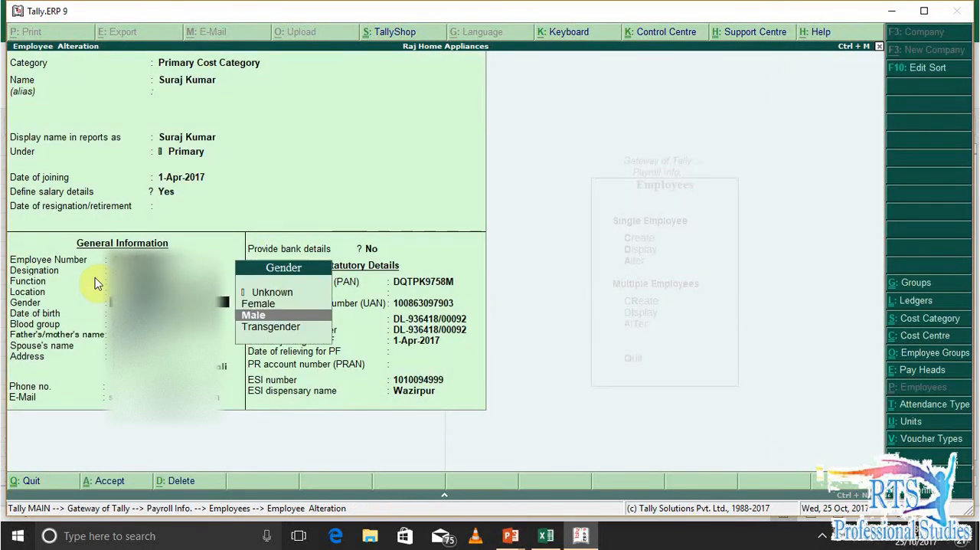
key("Return")
key("Return")
key("Return")
key("Return")
key("Return")
key("Return")
key("Return")
key("Return")
key("Return")
key("Return")
key("Return")
key("Return")
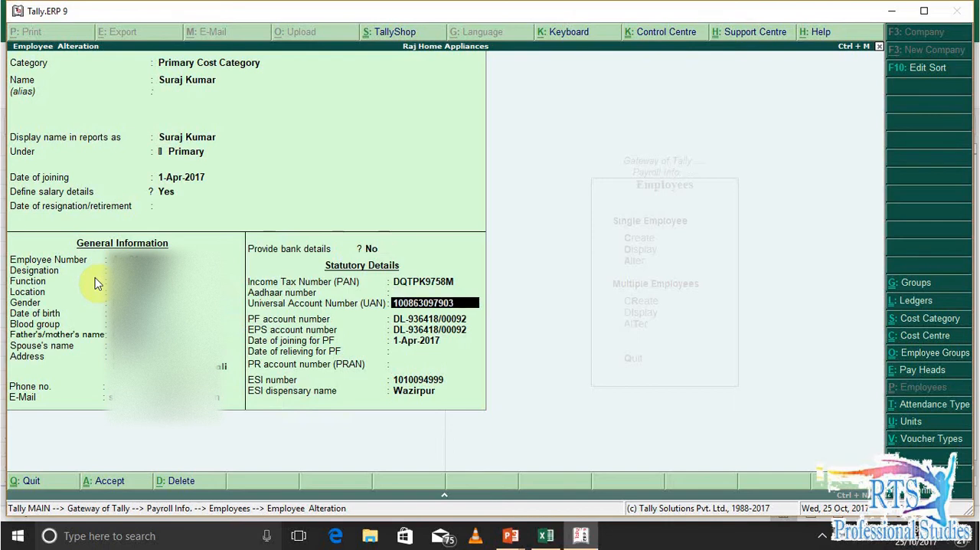
key("Return")
key("Return")
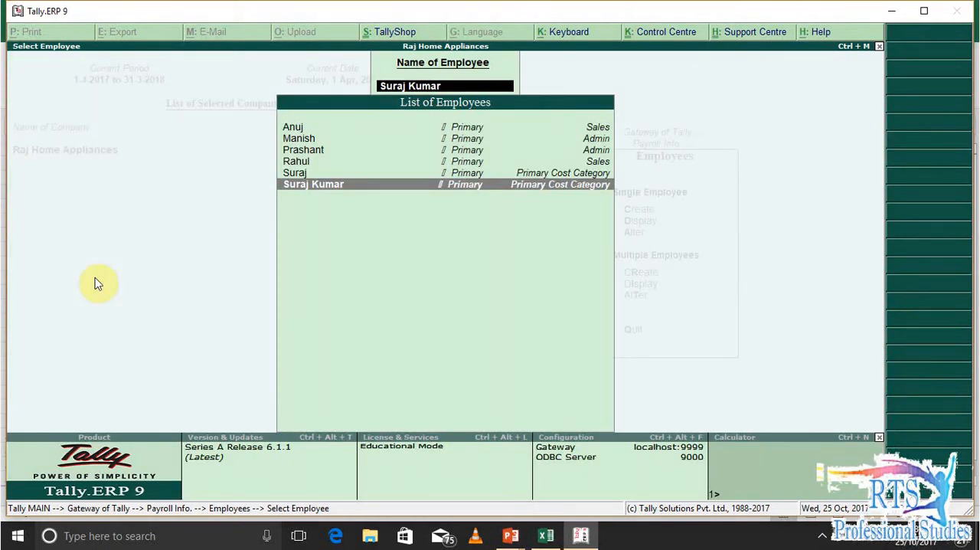
Open the third listed employee, in the Admin category, for alteration and answer Yes to Define salary details
key("Escape")
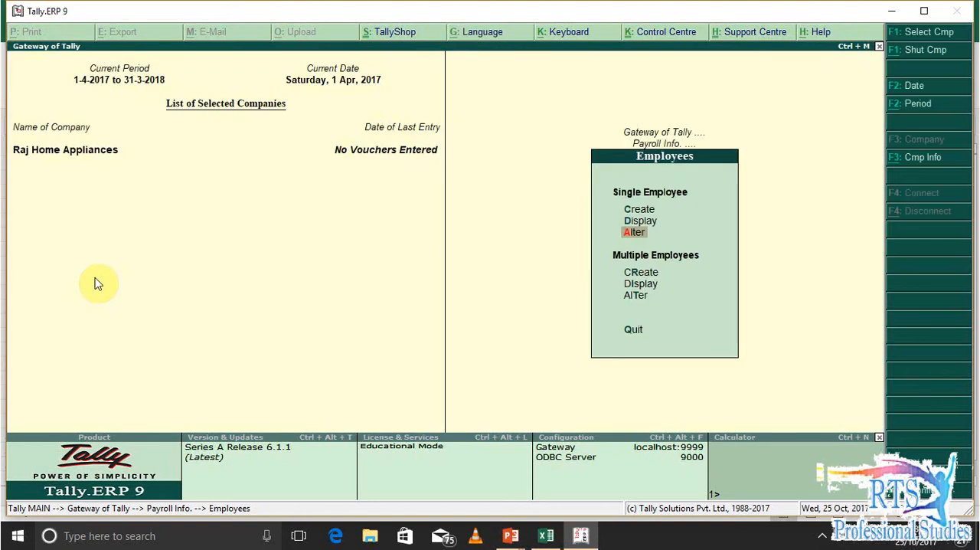
key("Return")
key("Down")
key("Down")
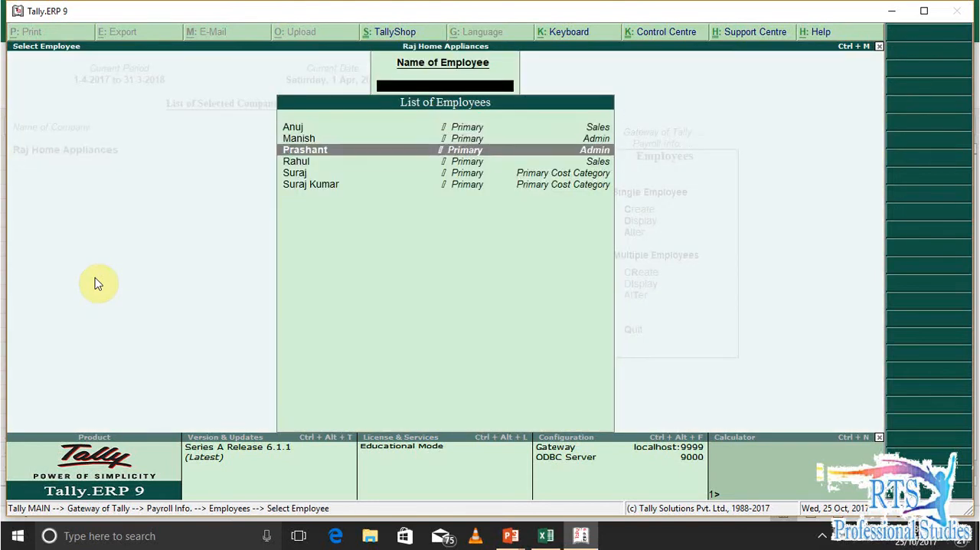
key("Return")
key("Return")
key("Return")
key("Return")
key("Return")
key("Return")
type("y")
Examine the E.S.I pay head's statutory pay type, group, calculation and rounding settings from this employee's salary details
key("Return")
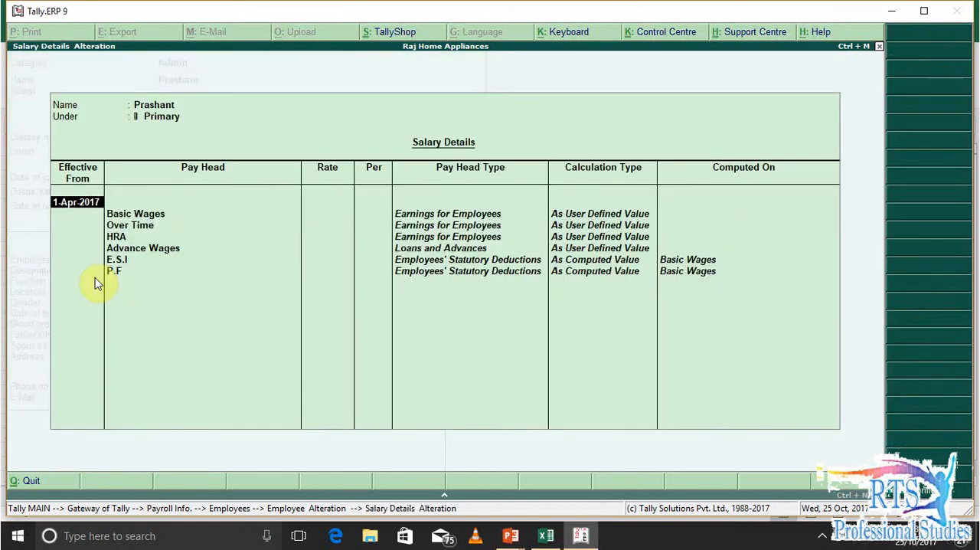
key("Return")
key("Return")
key("Return")
key("Return")
key("Return")
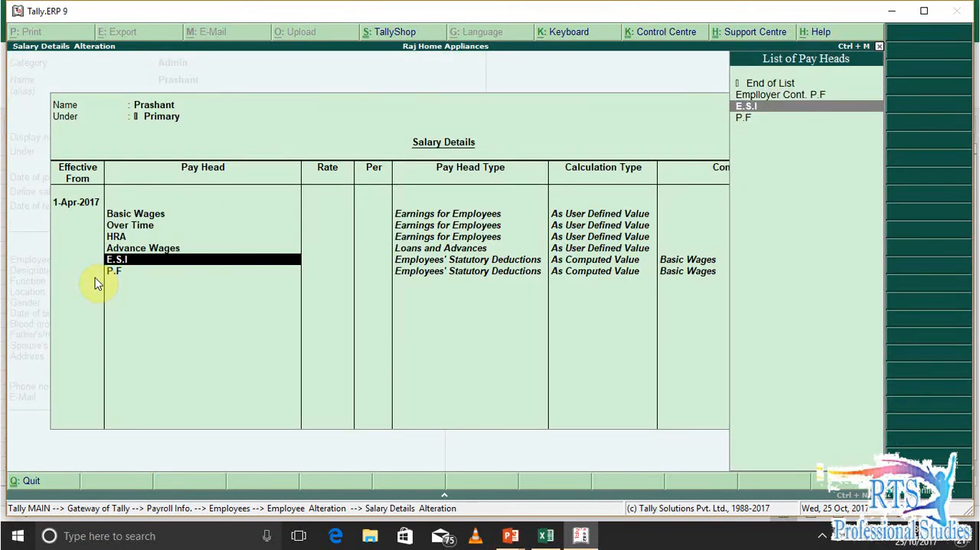
key("ctrl+Return")
key("Return")
key("Return")
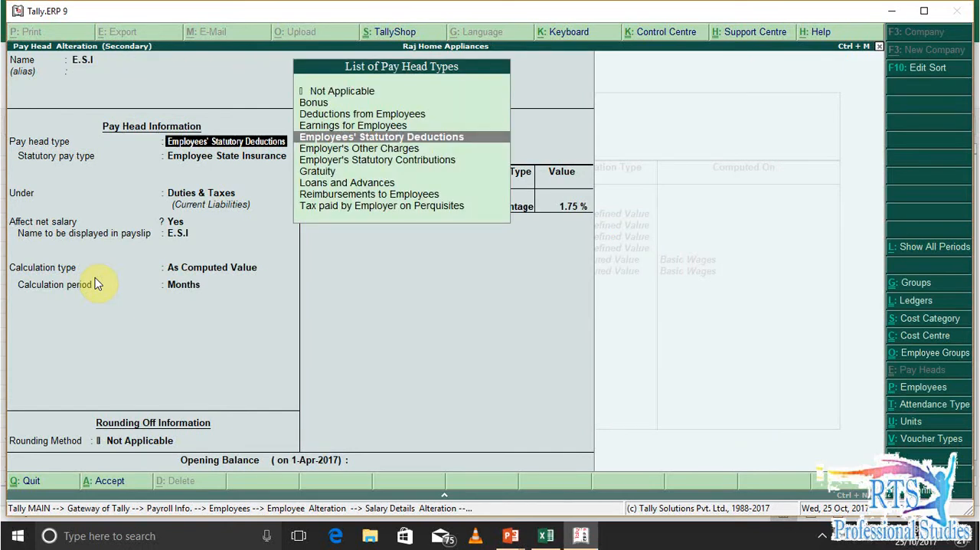
key("Return")
key("Return")
key("Return")
key("Return")
key("Return")
key("Return")
key("Return")
key("Return")
key("Return")
key("Return")
key("Return")
key("Return")
key("Return")
key("Return")
key("Return")
key("Return")
key("Return")
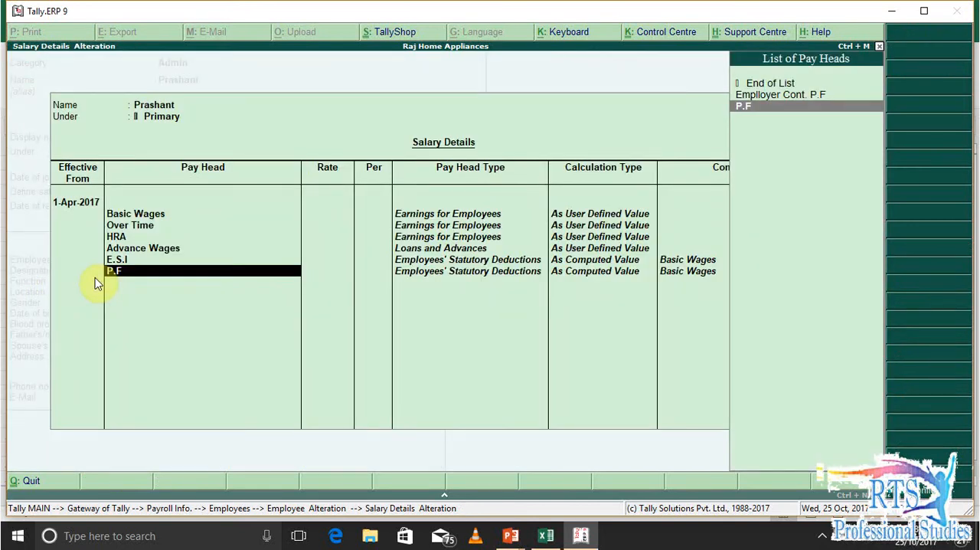
Accept the Admin employee's salary details, save the employee record and return to the Gateway of Tally
key("Return")
key("Return")
key("Return")
key("Return")
key("Return")
key("Return")
key("Return")
key("Return")
key("Return")
key("Return")
key("Return")
key("Return")
key("Return")
key("Return")
key("Return")
key("Return")
key("Return")
key("Return")
key("Return")
key("Return")
key("Return")
key("Return")
key("Return")
key("Return")
key("Return")
key("Return")
left_click(94, 277)
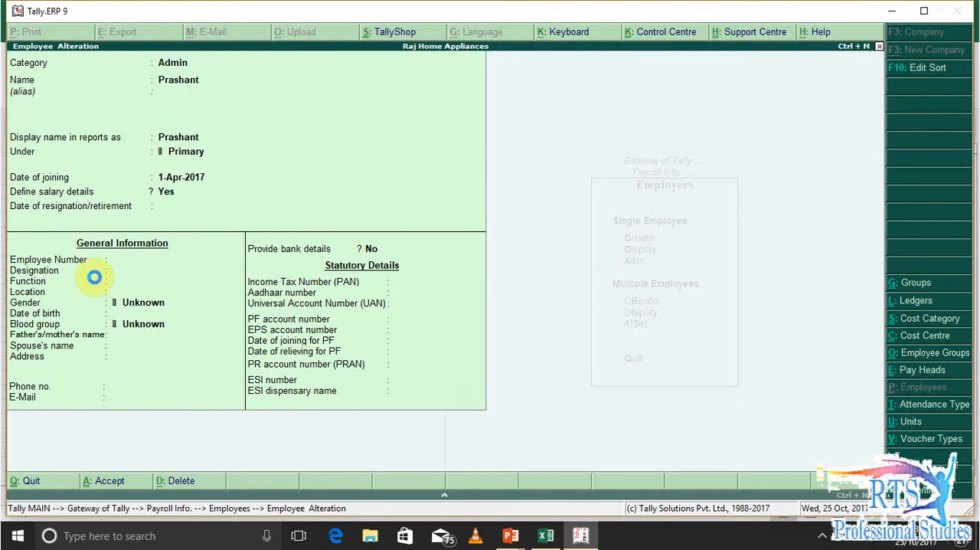
key("Escape")
key("Escape")
key("Escape")
key("Escape")
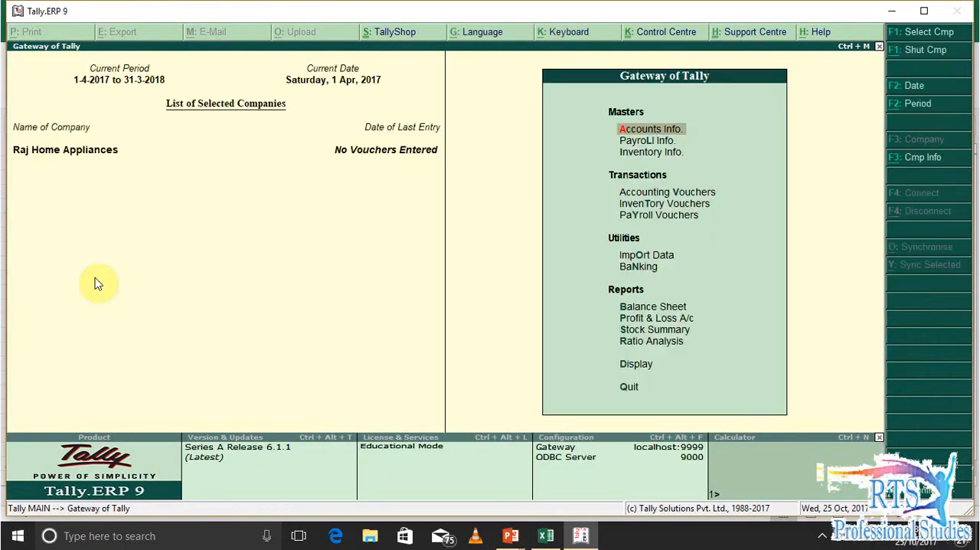
key("Escape")
Look at the days work unit's symbol and decimal places in the payroll masters, and leave it unaltered
key("o")
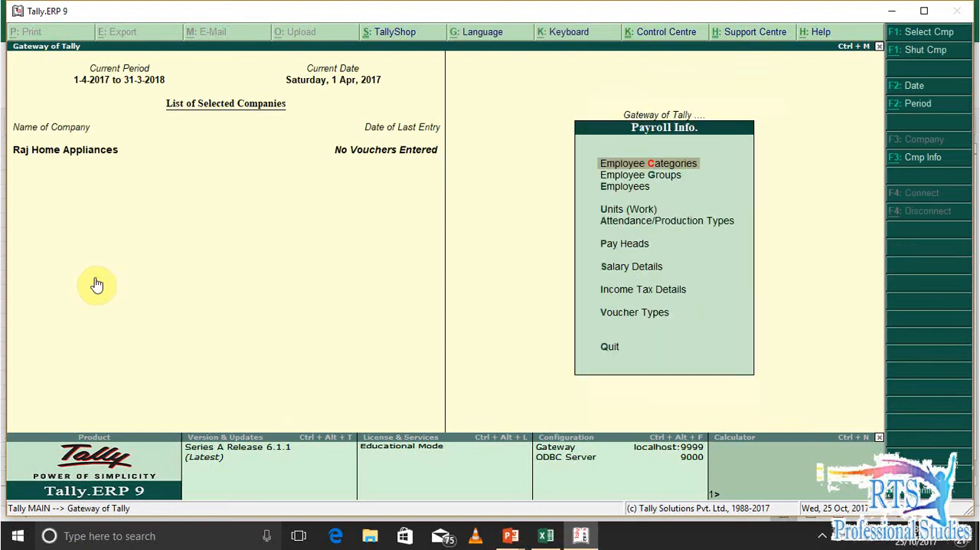
key("Down")
key("Down")
key("Down")
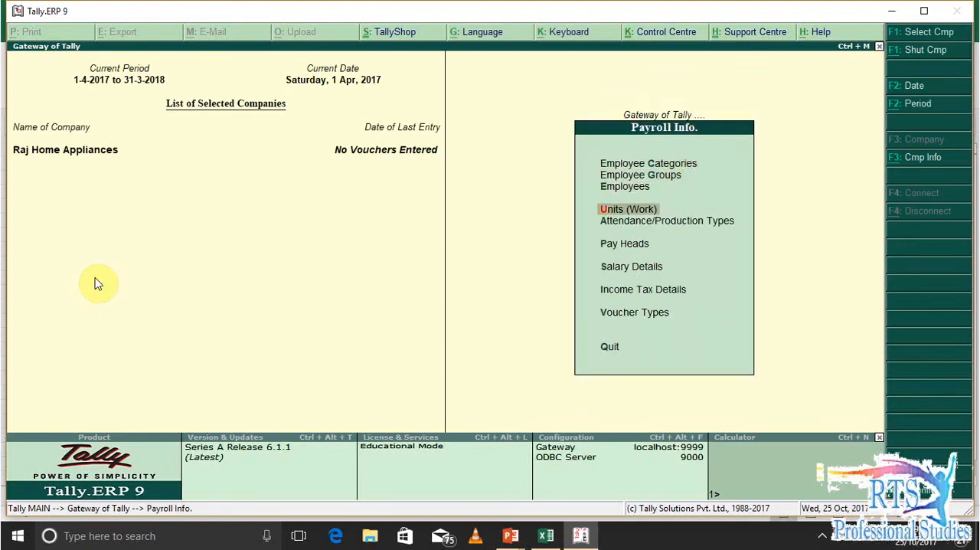
key("Return")
key("a")
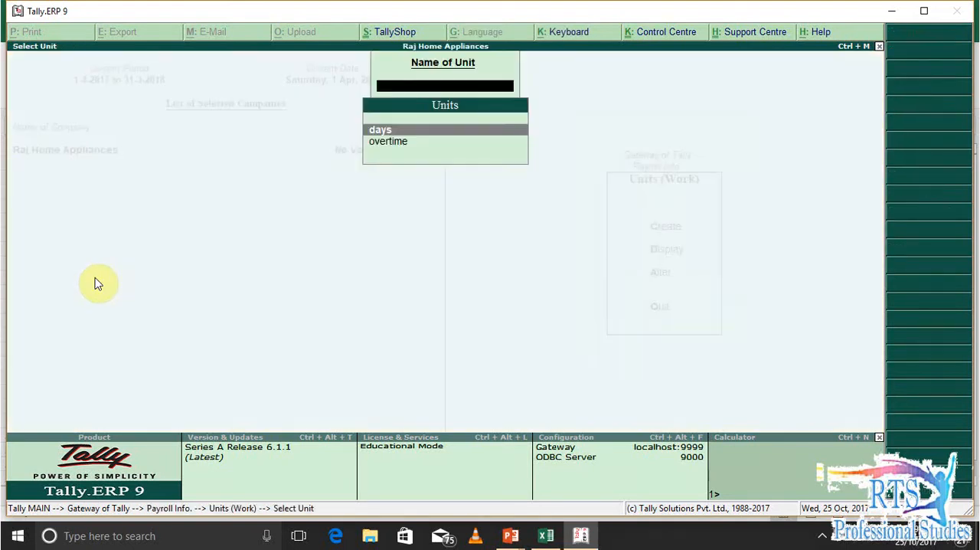
key("Down")
key("Up")
key("Return")
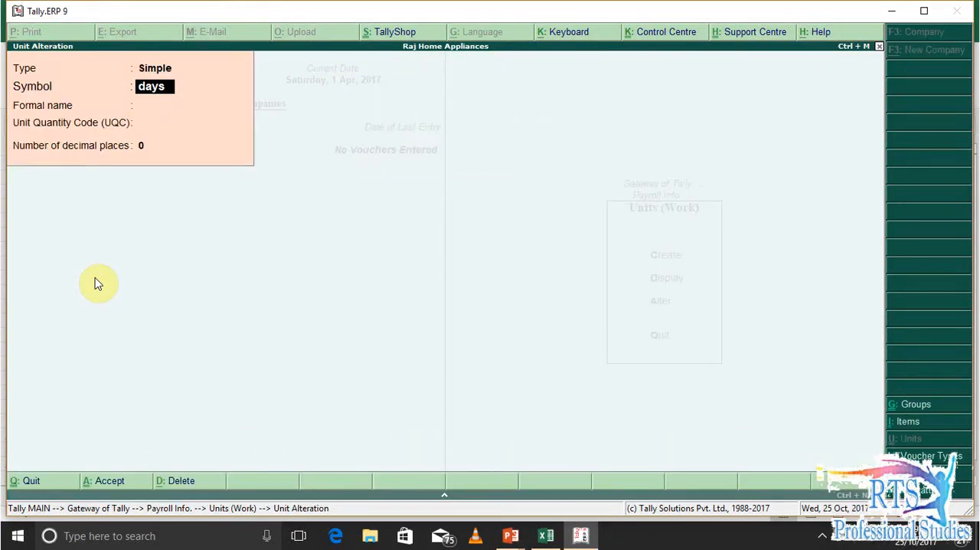
key("Escape")
key("y")
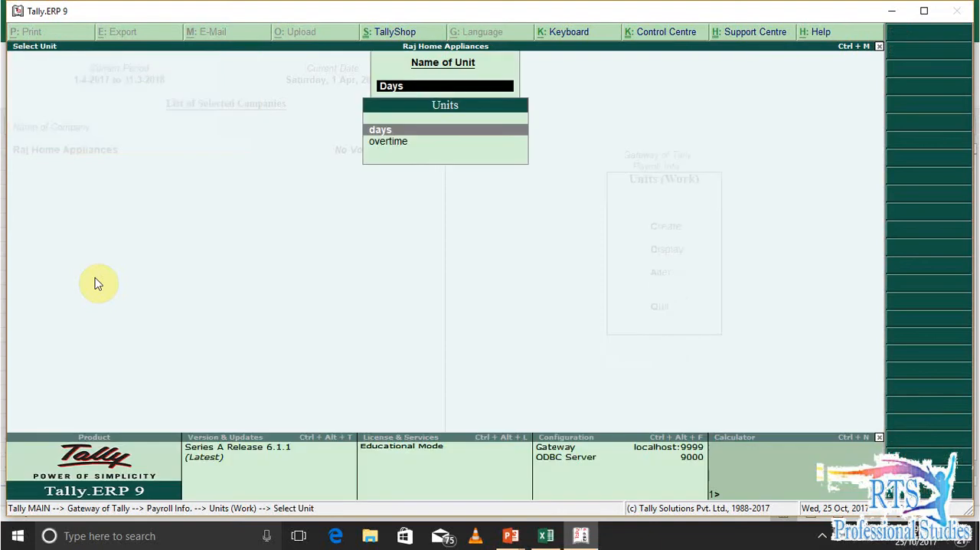
key("Escape")
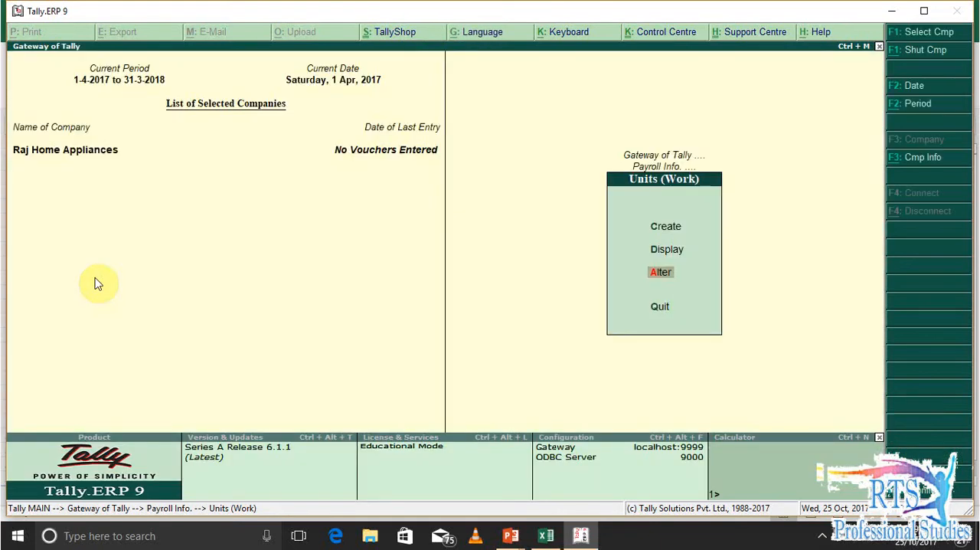
Open the Persent attendance type for alteration from the payroll masters
key("Escape")
key("Down")
key("Down")
key("Up")
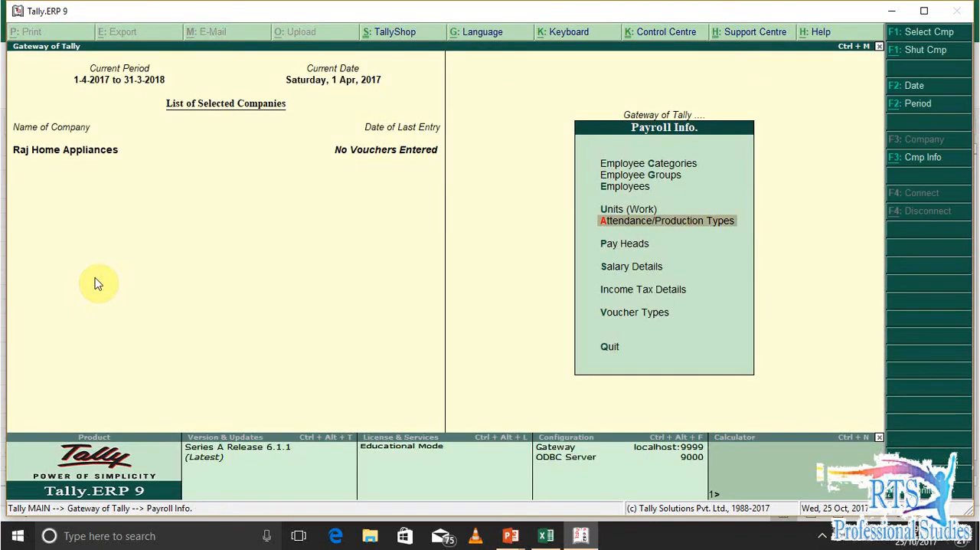
key("Return")
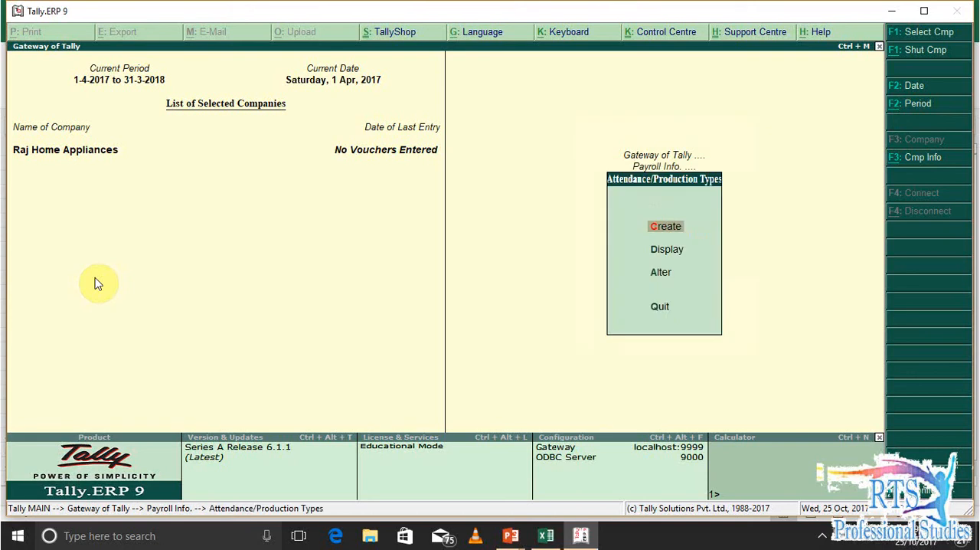
key("a")
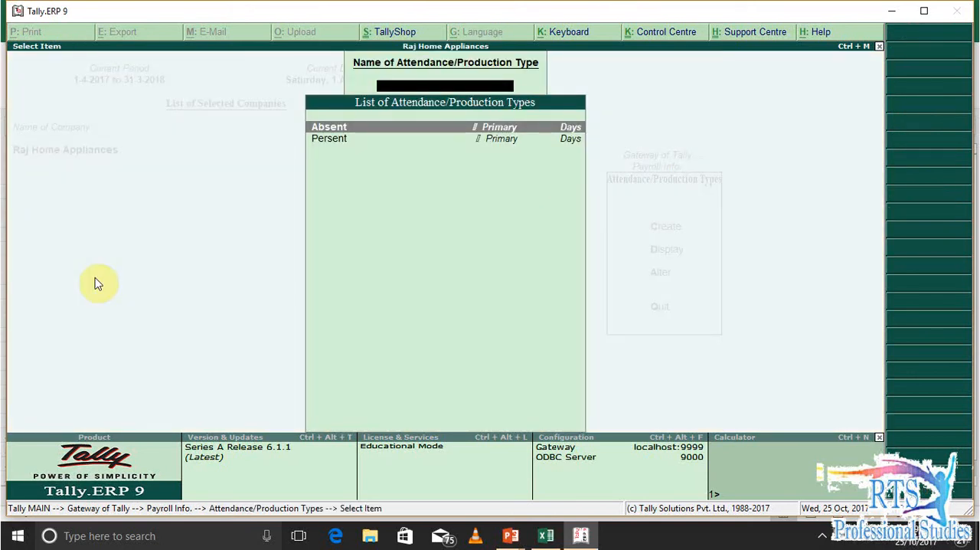
key("Down")
key("Return")
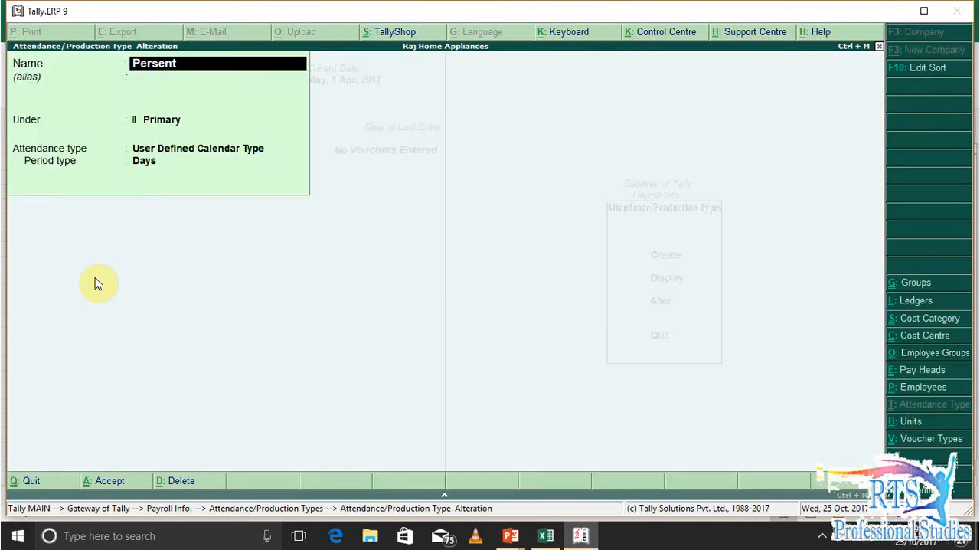
Check the Persent attendance type's group, attendance type and period type, and accept it unaltered
key("Return")
key("Return")
key("Return")
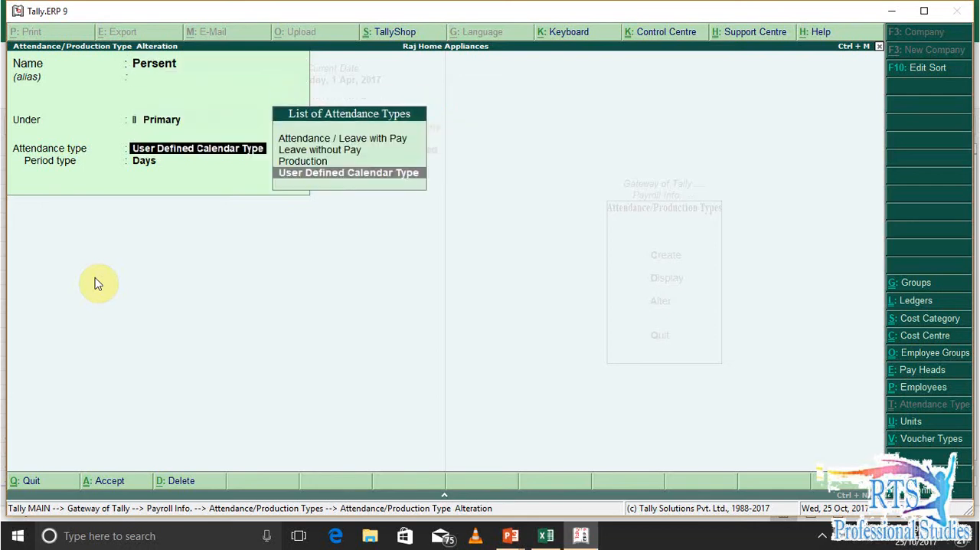
key("Return")
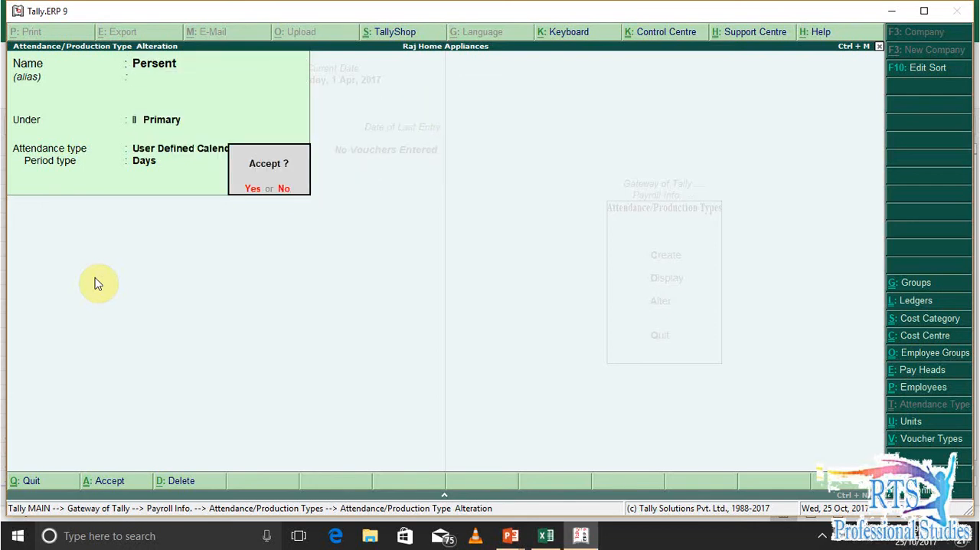
key("Return")
Look at the Absent attendance type's settings and leave it unaltered, returning to the payroll masters
key("Up")
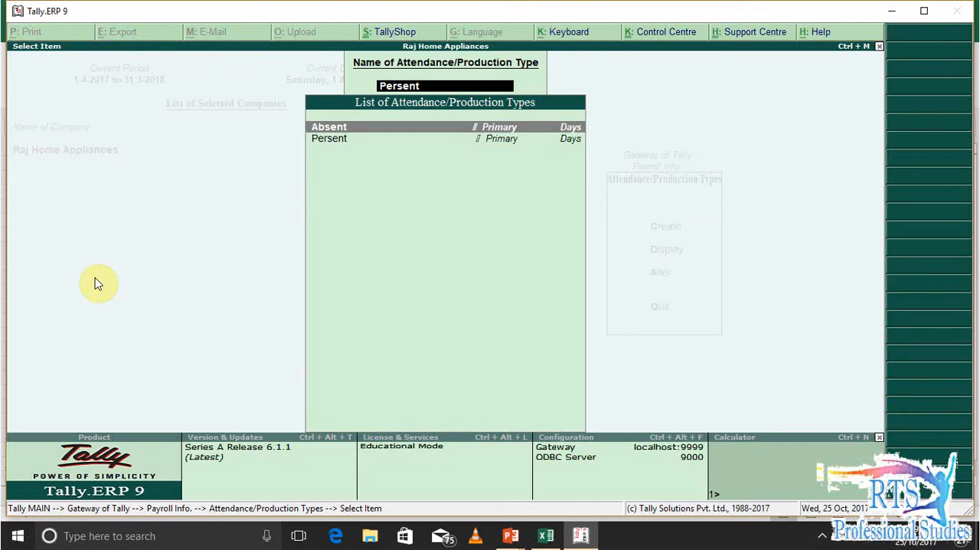
key("Return")
key("Return")
key("Return")
key("Return")
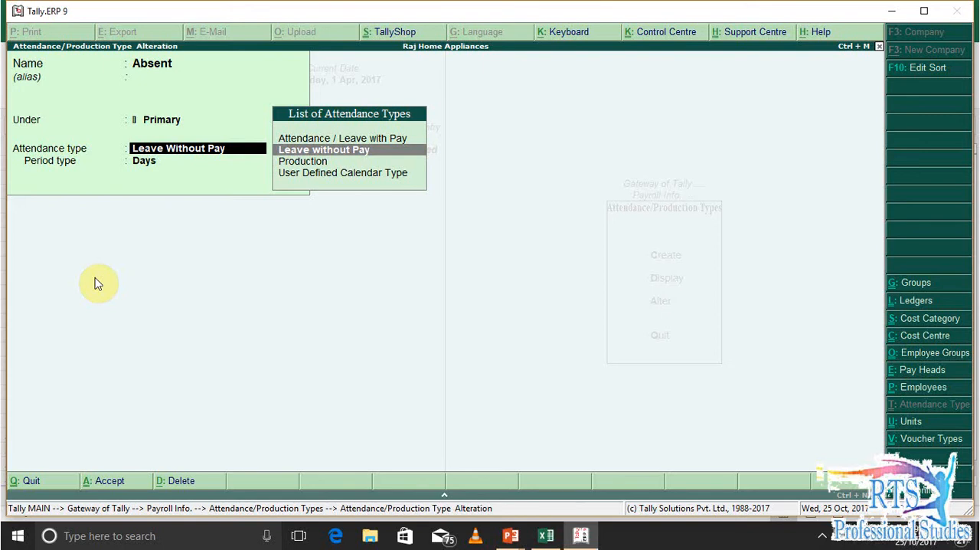
key("Escape")
key("Escape")
key("Escape")
Examine the list of pay heads available for alteration in the payroll masters
key("Down")
key("Return")
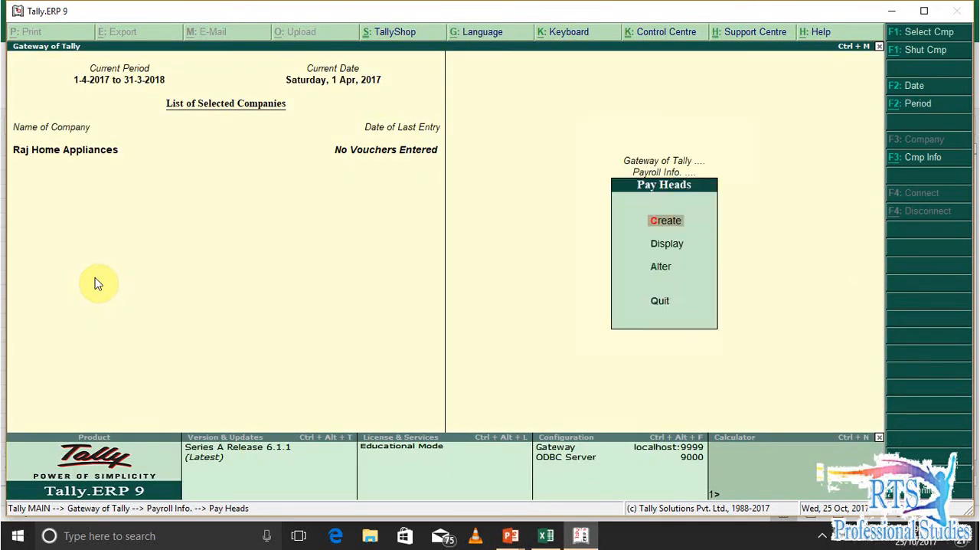
key("a")
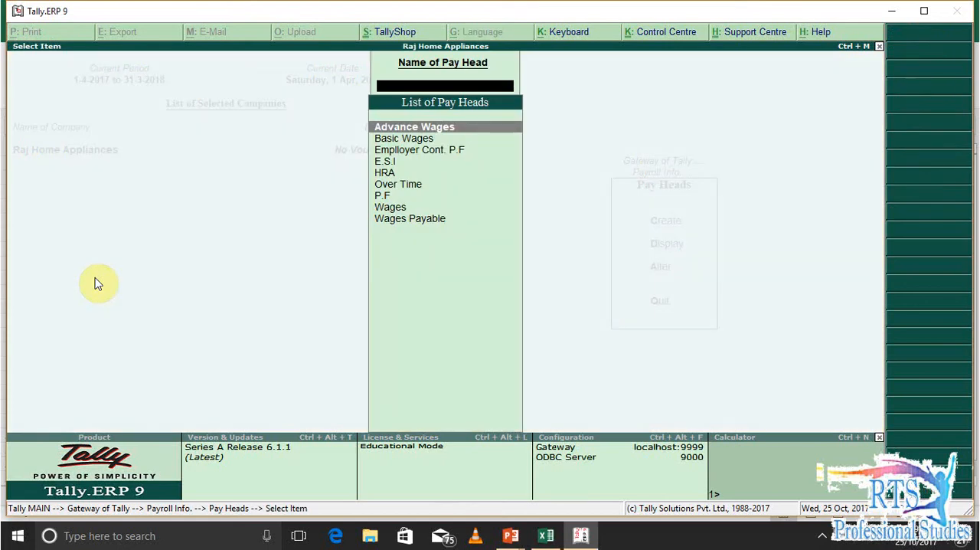
key("Down")
key("Up")
key("Escape")
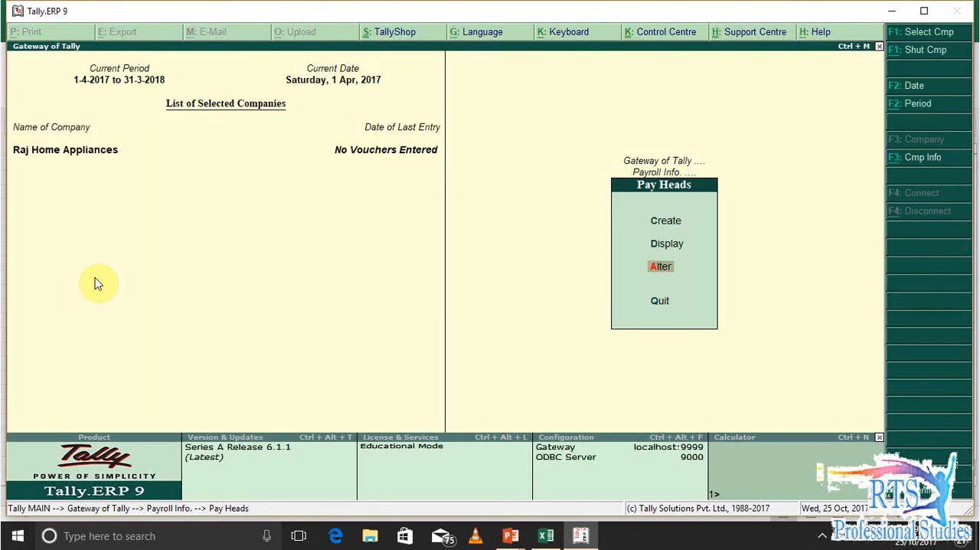
key("Return")
key("Down")
key("Down")
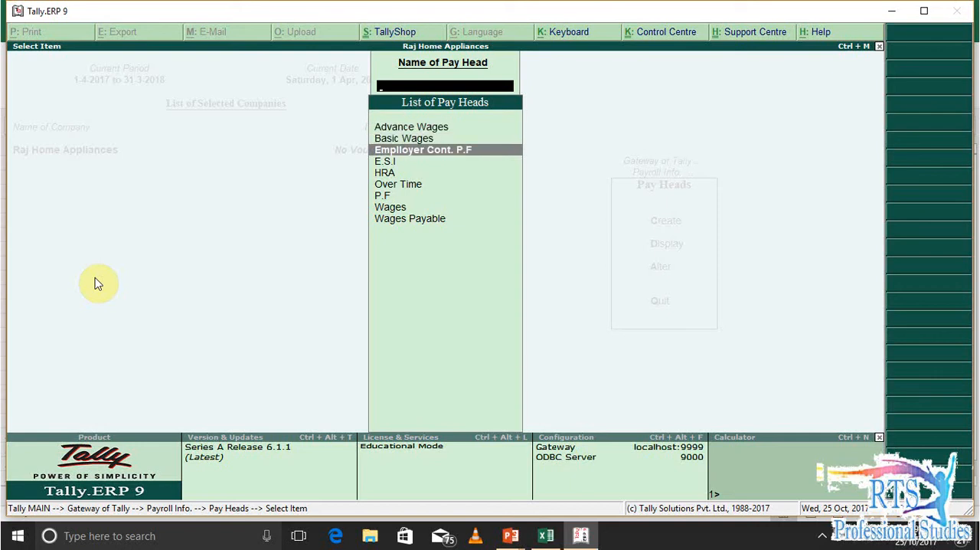
key("Up")
key("Up")
key("Down")
key("Down")
key("Down")
key("Down")
key("Down")
key("Up")
key("Up")
key("Up")
key("Up")
key("Up")
key("Down")
key("Down")
key("Down")
key("Down")
key("Down")
key("Down")
key("Down")
key("Down")
key("Escape")
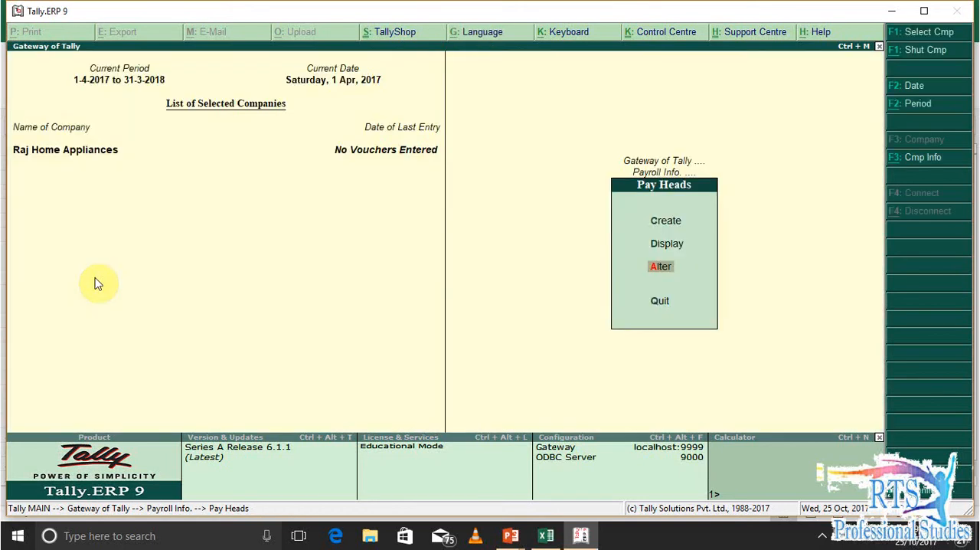
Examine the Accounts Department group's salary details and the list of groups and employees, leaving everything unaltered
key("Escape")
key("Down")
key("Return")
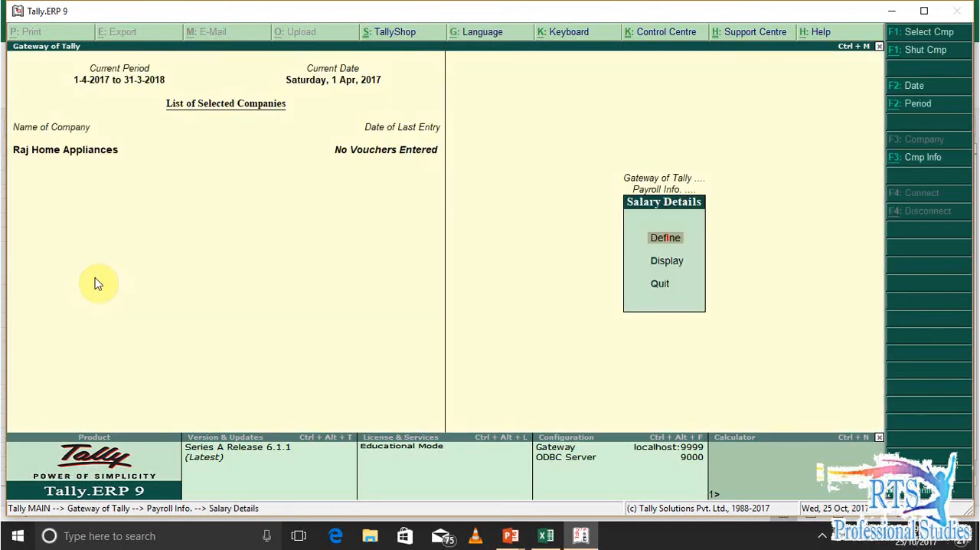
key("Return")
key("Down")
key("Down")
key("Down")
key("Down")
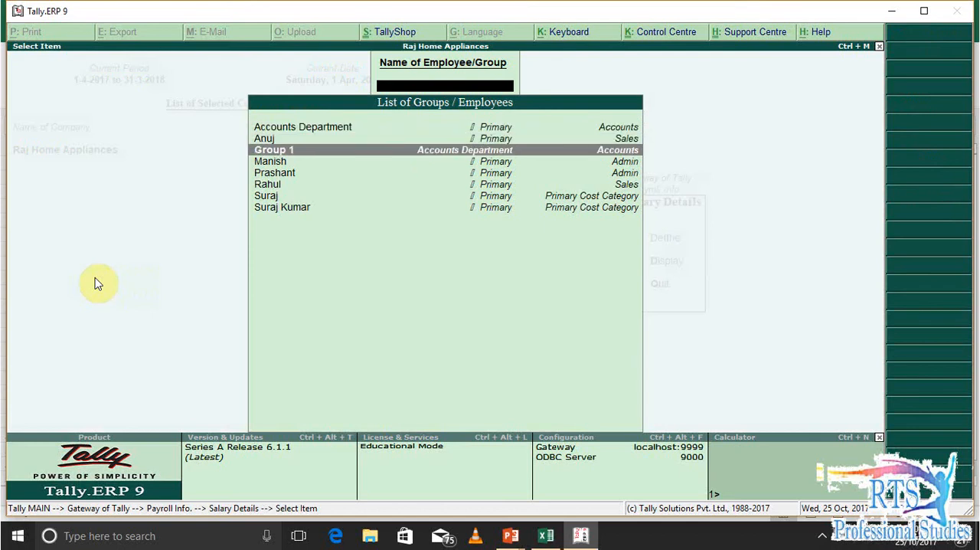
key("Up")
key("Up")
key("Up")
key("Up")
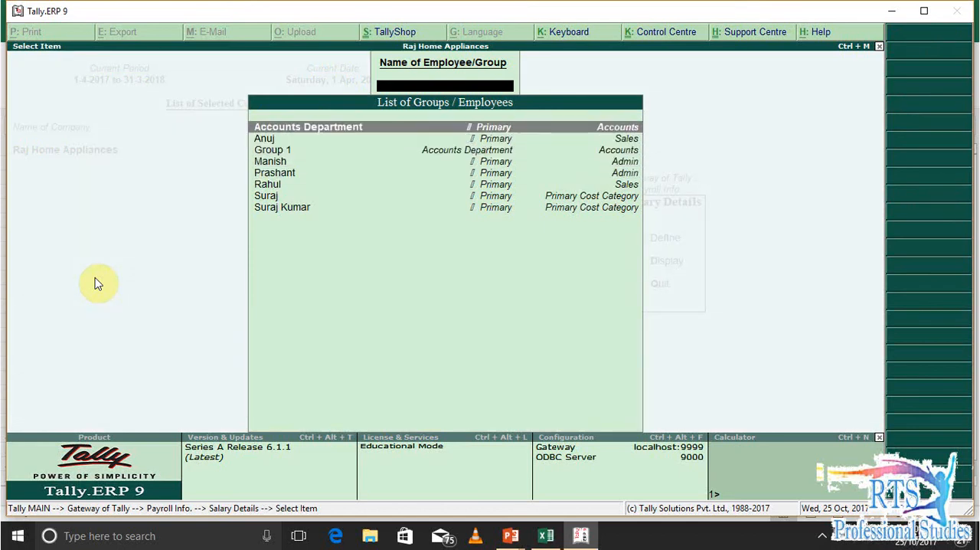
key("Return")
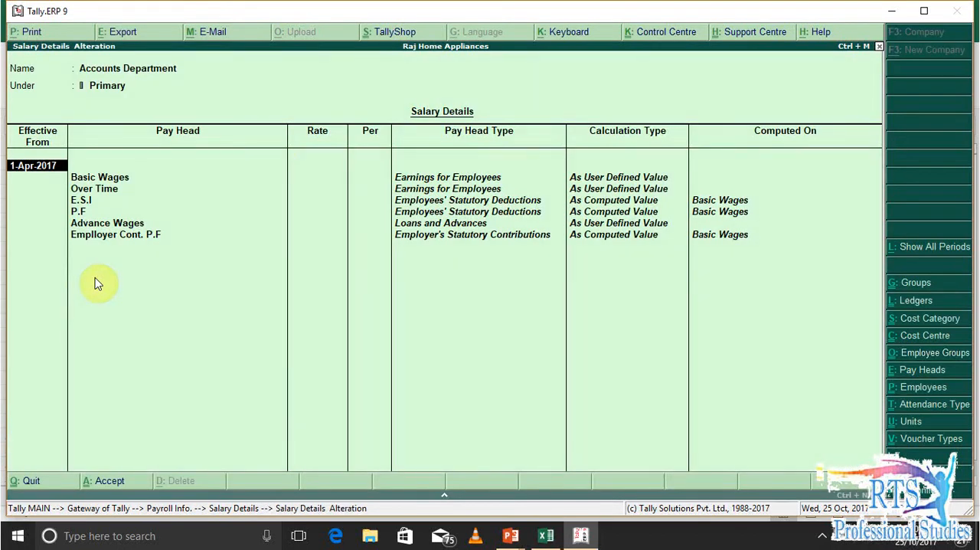
key("Escape")
key("y")
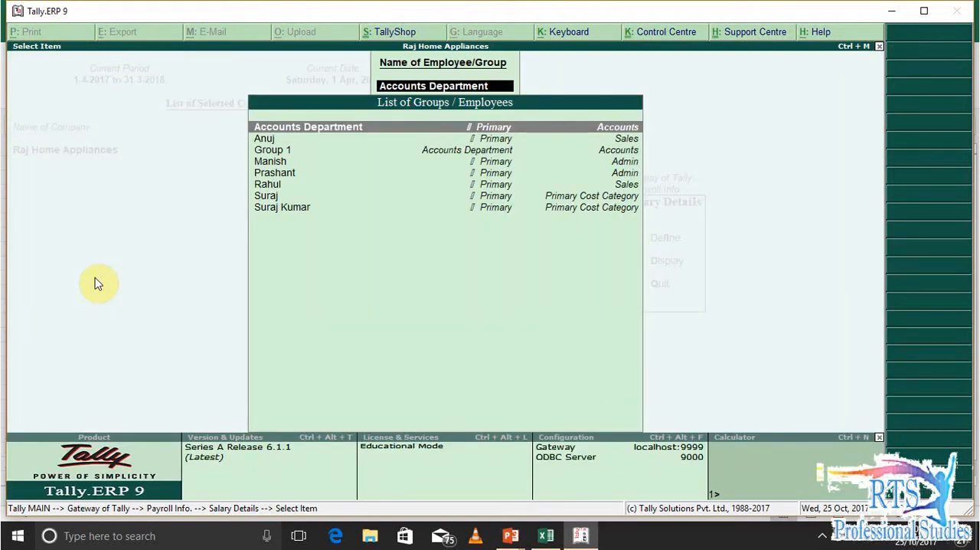
key("Down")
key("Down")
key("Down")
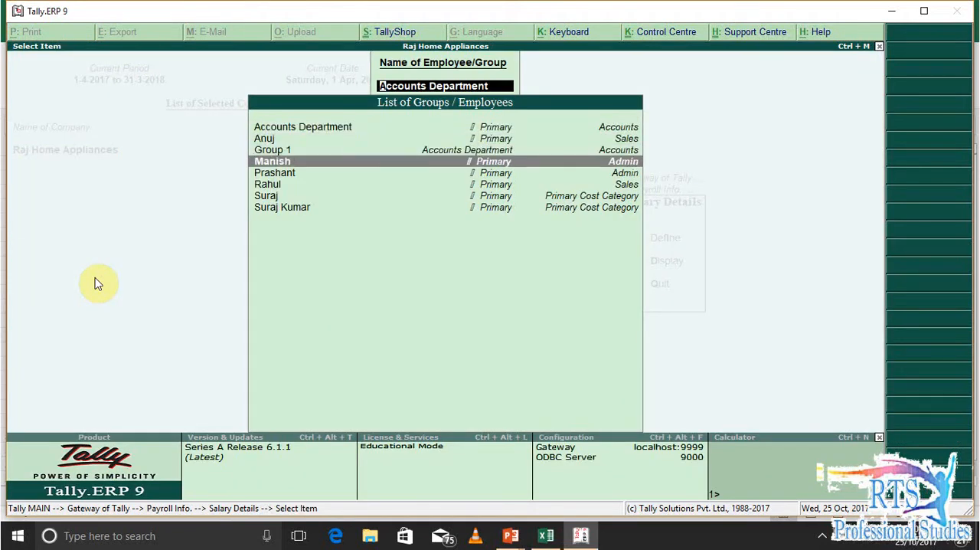
key("Up")
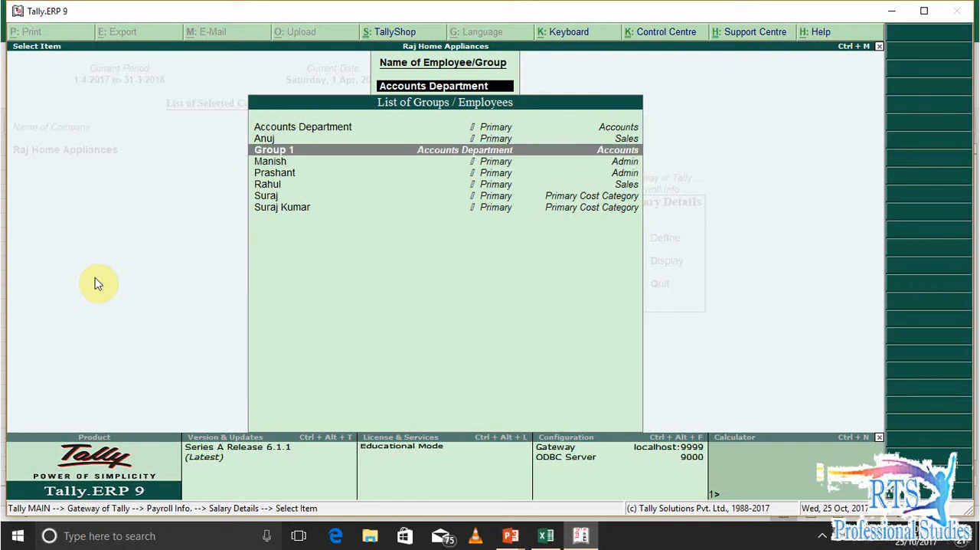
key("Escape")
Examine each pay head's income tax component, tax calculation basis and TDS setting in the income tax pay head configuration
key("Escape")
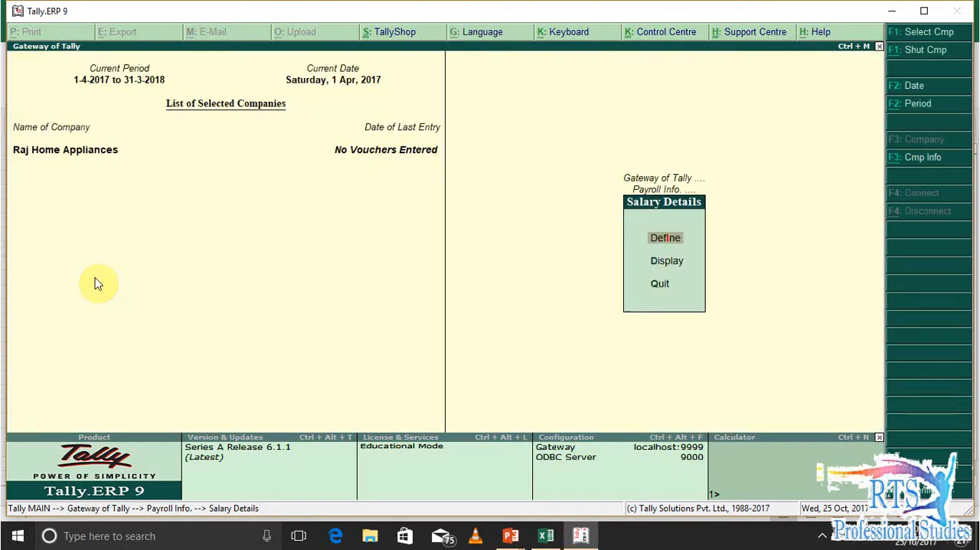
key("Escape")
key("Down")
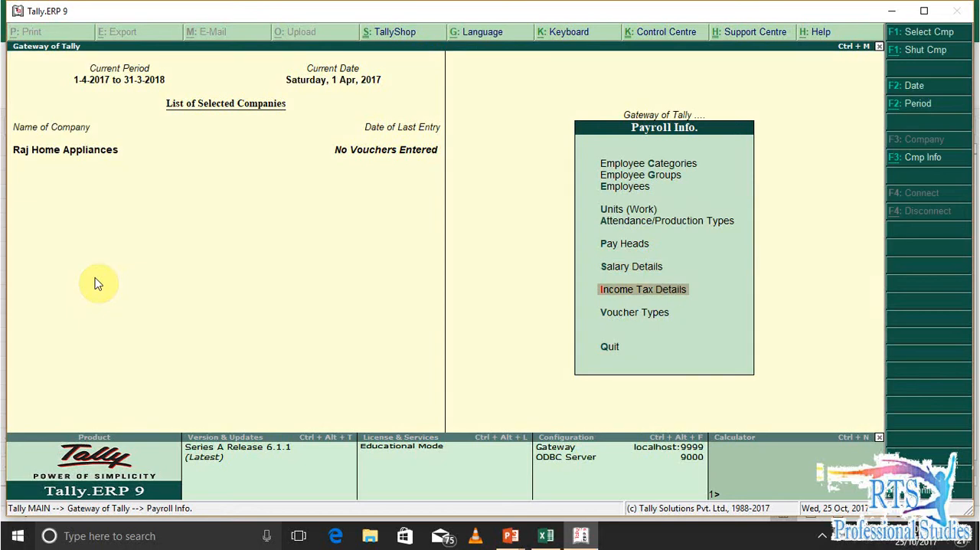
key("Return")
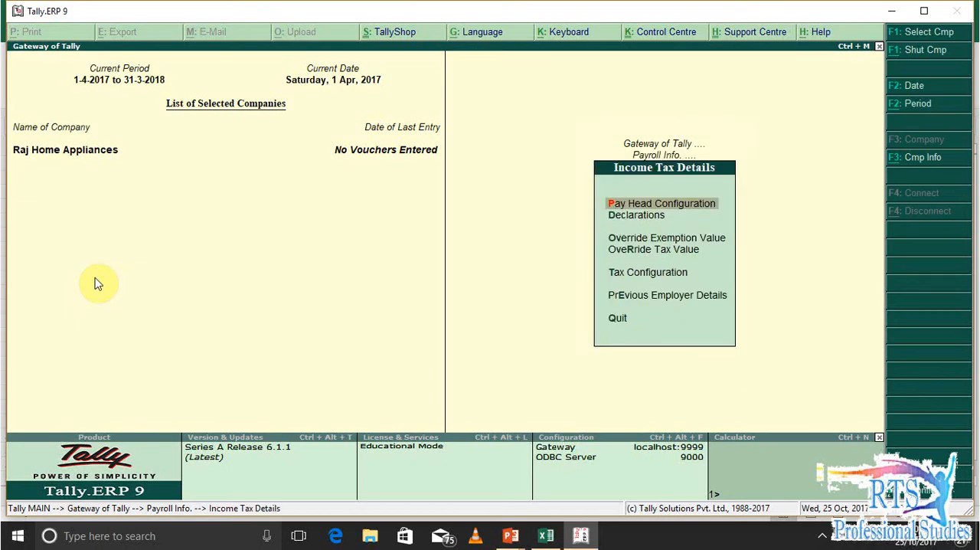
key("Return")
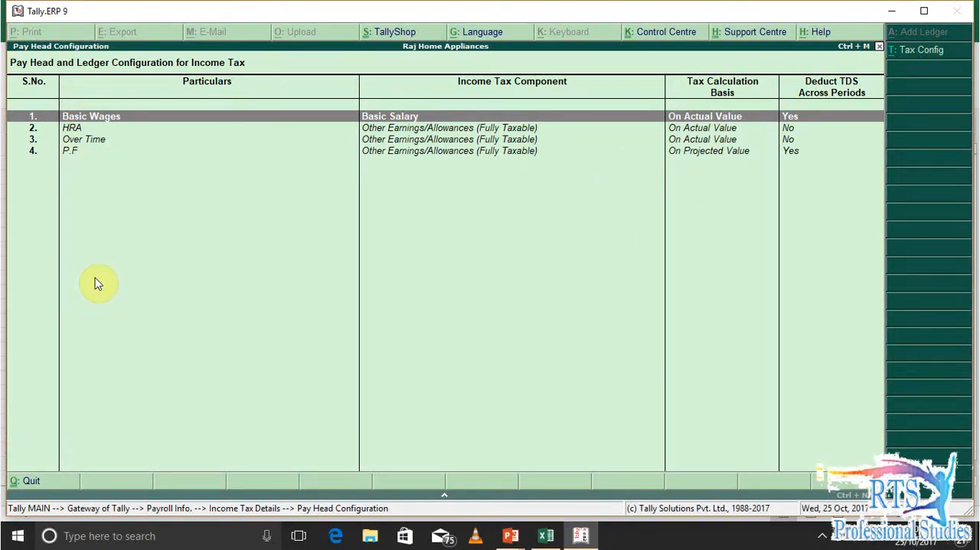
key("Down")
key("Down")
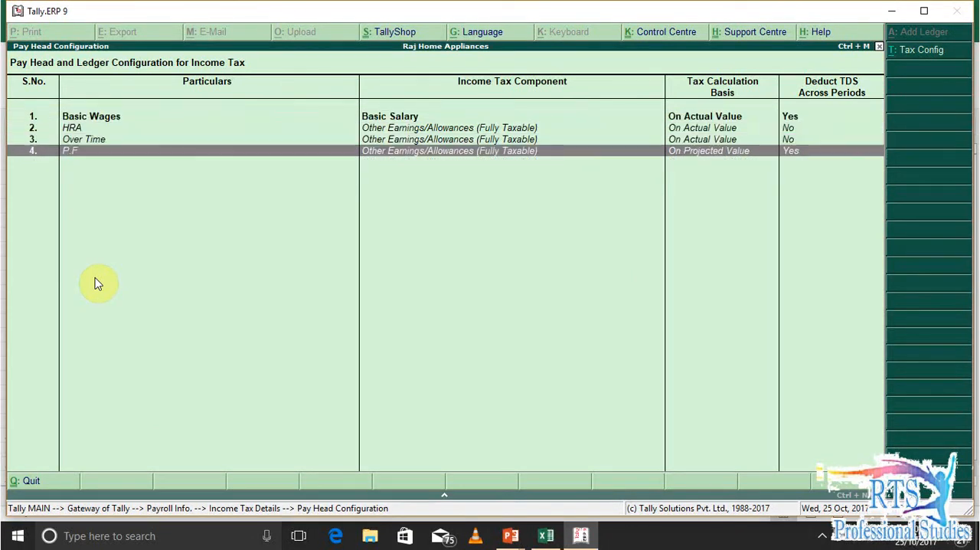
key("Up")
key("Up")
key("Down")
key("Down")
key("Down")
key("Up")
key("Up")
key("Down")
key("Down")
key("Escape")
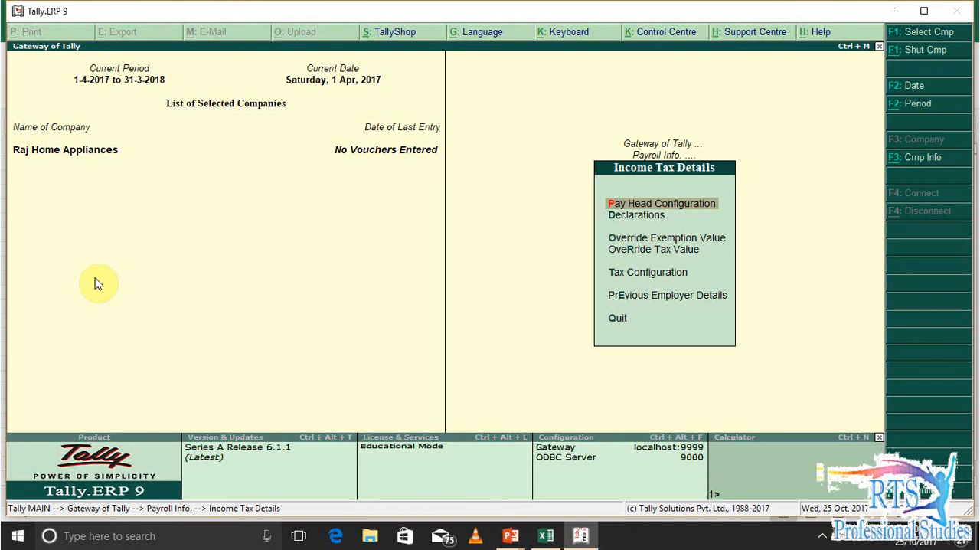
Look through the other income tax detail options up to Previous Employer Details, and return to the Gateway of Tally
key("Escape")
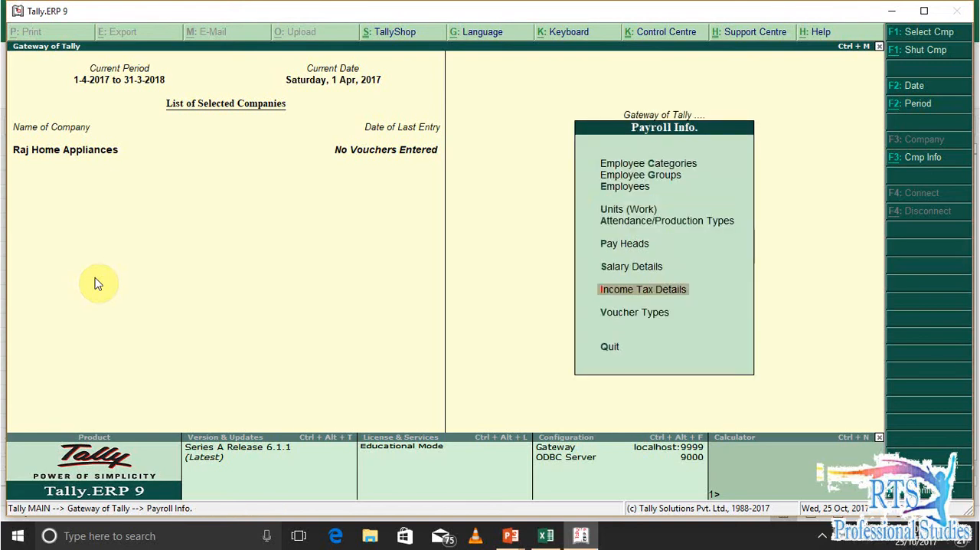
key("Down")
key("Down")
key("Up")
key("Up")
key("Return")
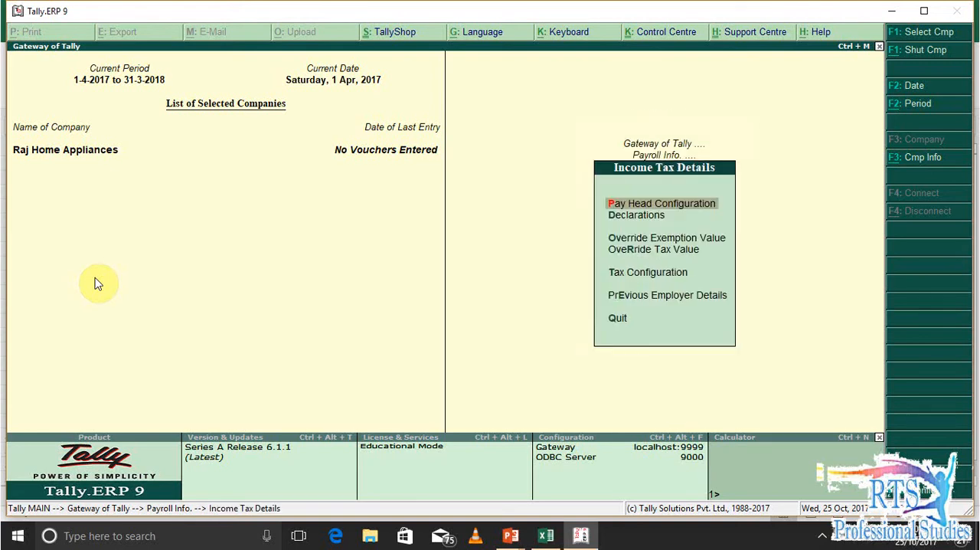
key("Down")
key("Down")
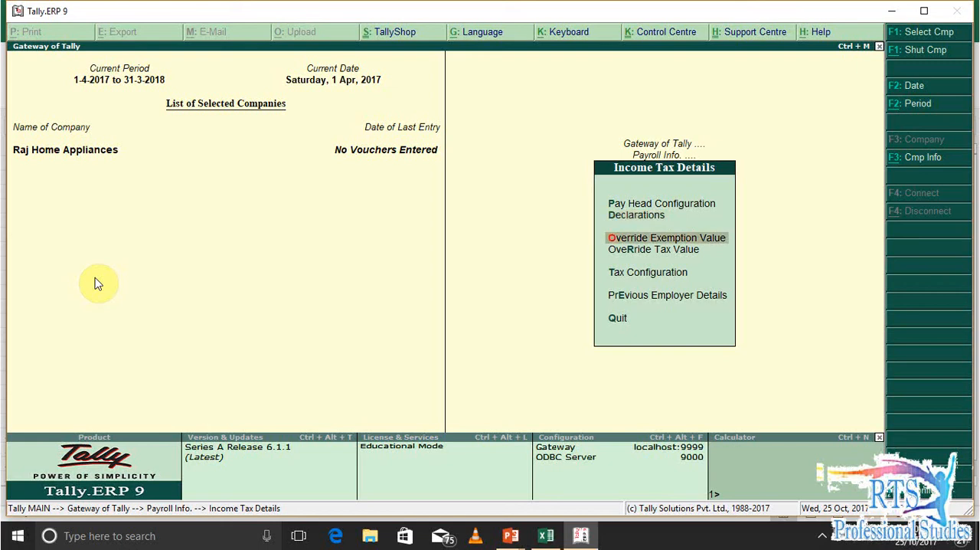
key("Down")
key("Down")
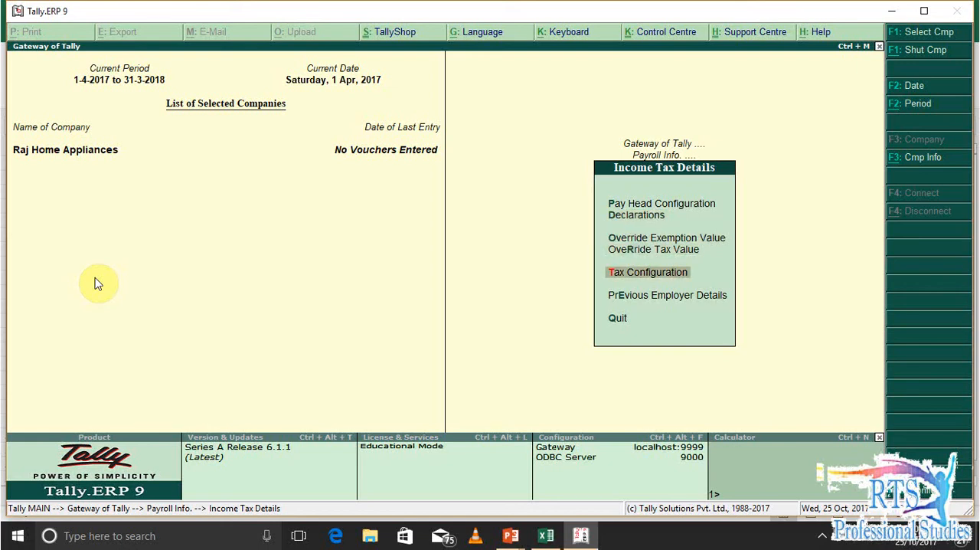
key("Down")
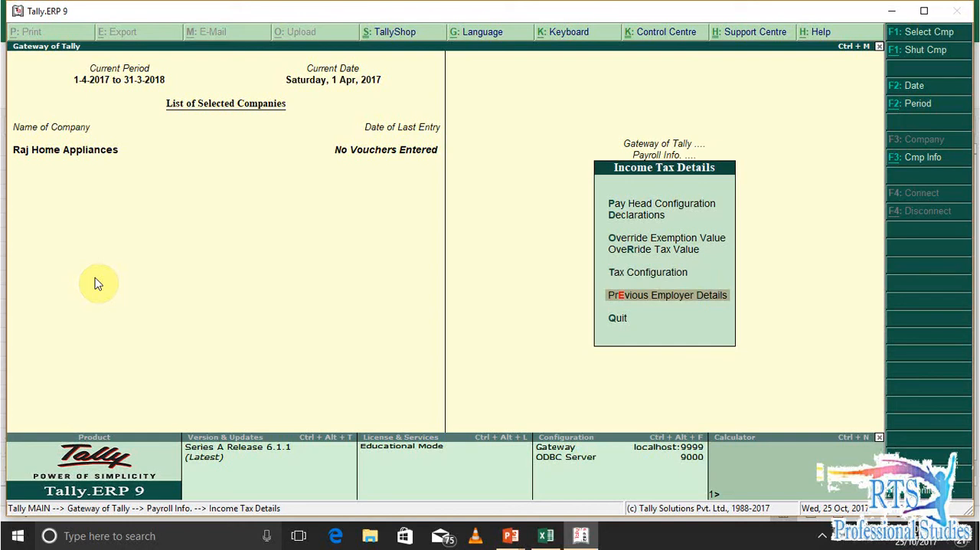
key("Escape")
key("Escape")
key("Escape")
key("n")
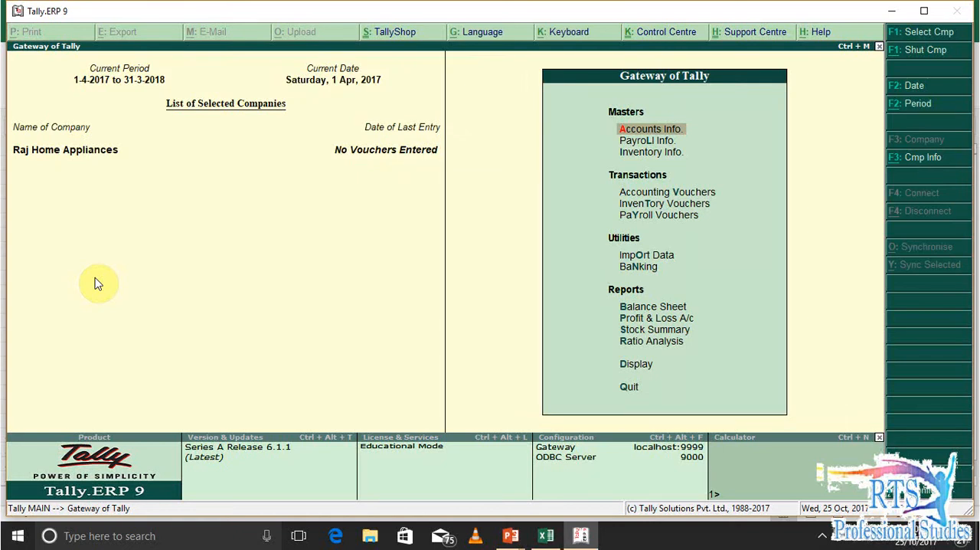
Start a new attendance voucher among the payroll vouchers
key("v")
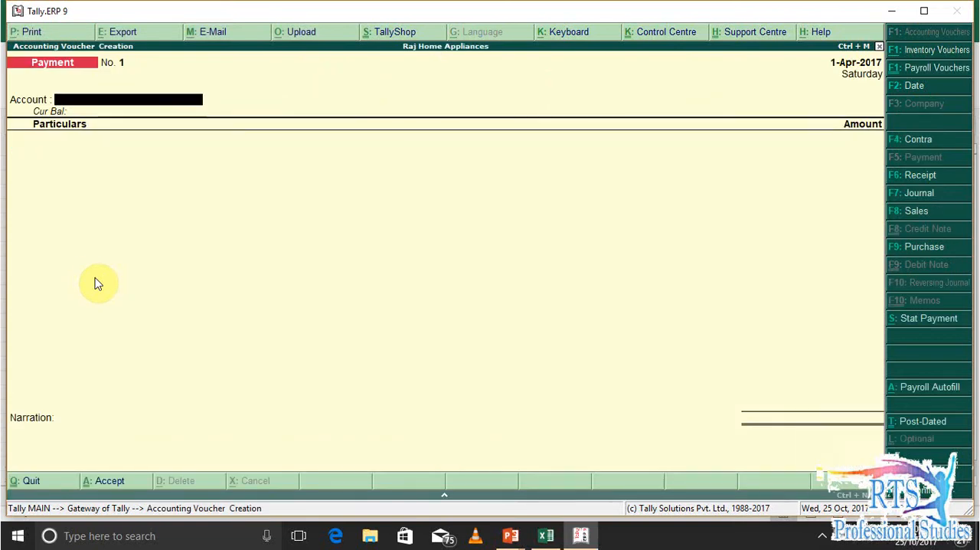
key("Escape")
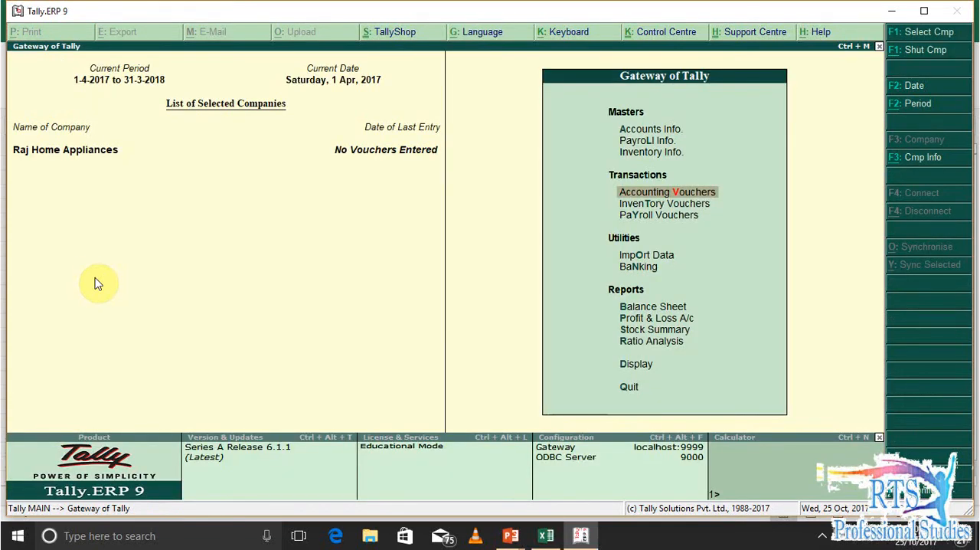
key("y")
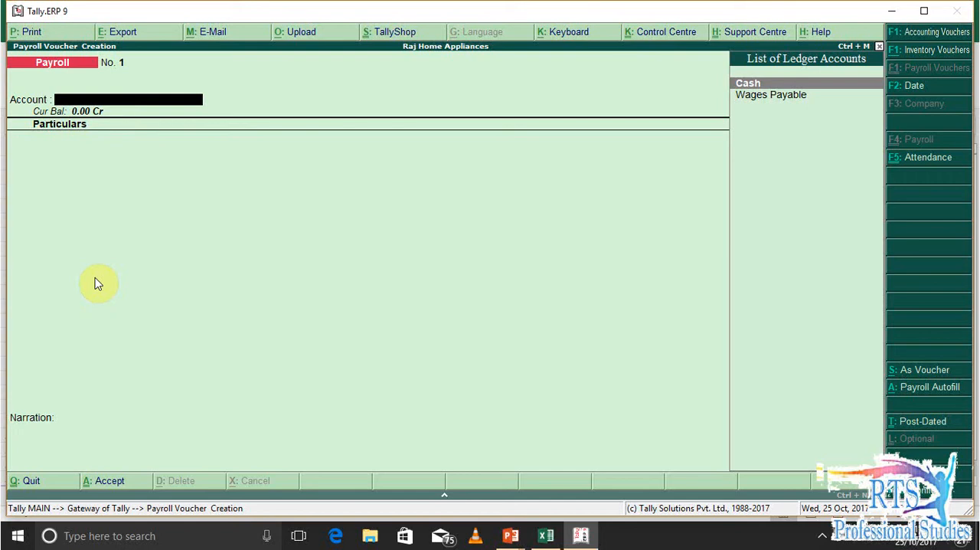
key("F5")
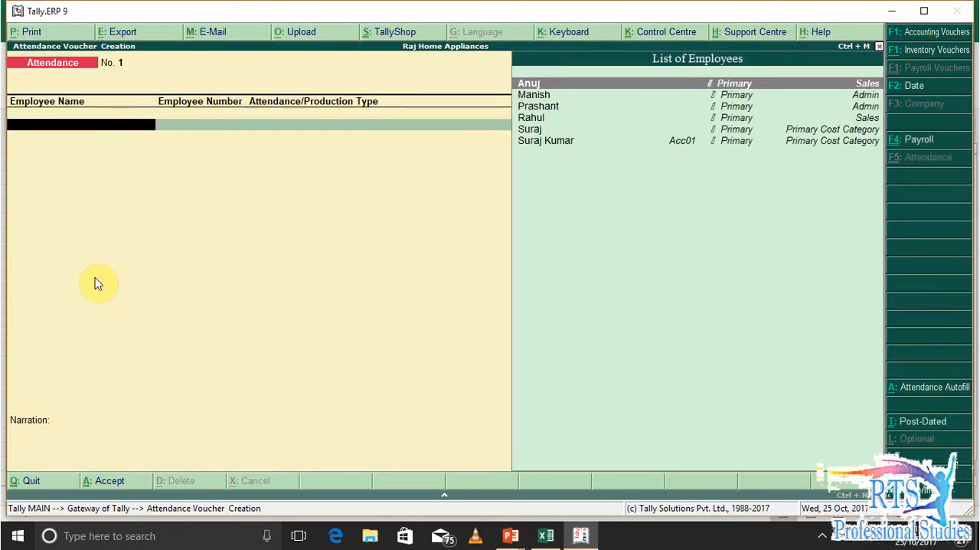
Add the employee who has an employee number to the attendance voucher with the Persent attendance type
key("Down")
key("Down")
key("Down")
key("Down")
key("Down")
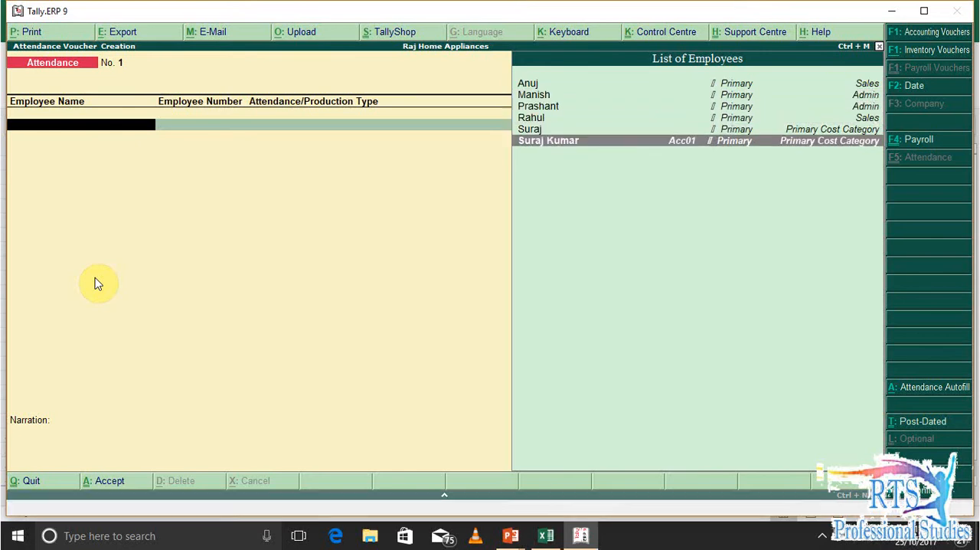
key("Return")
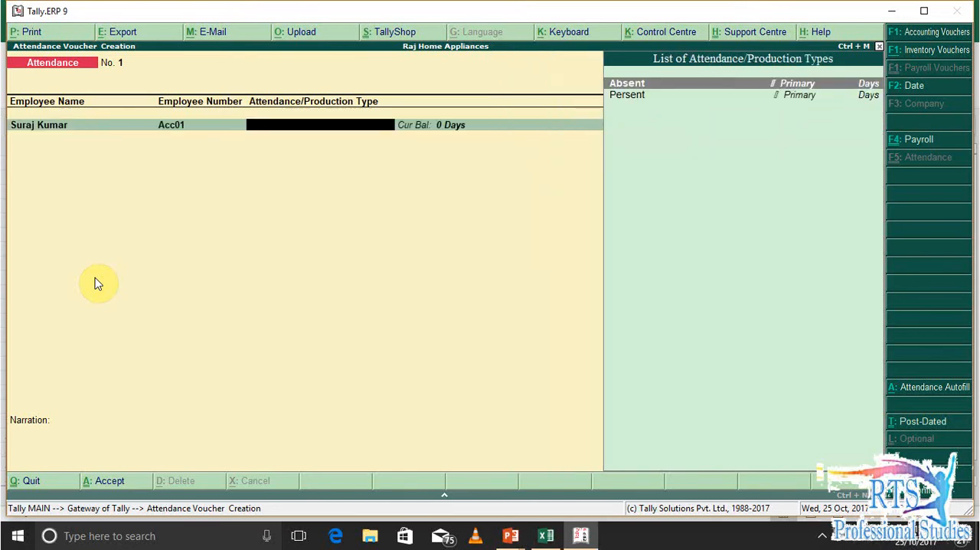
key("Down")
key("Return")
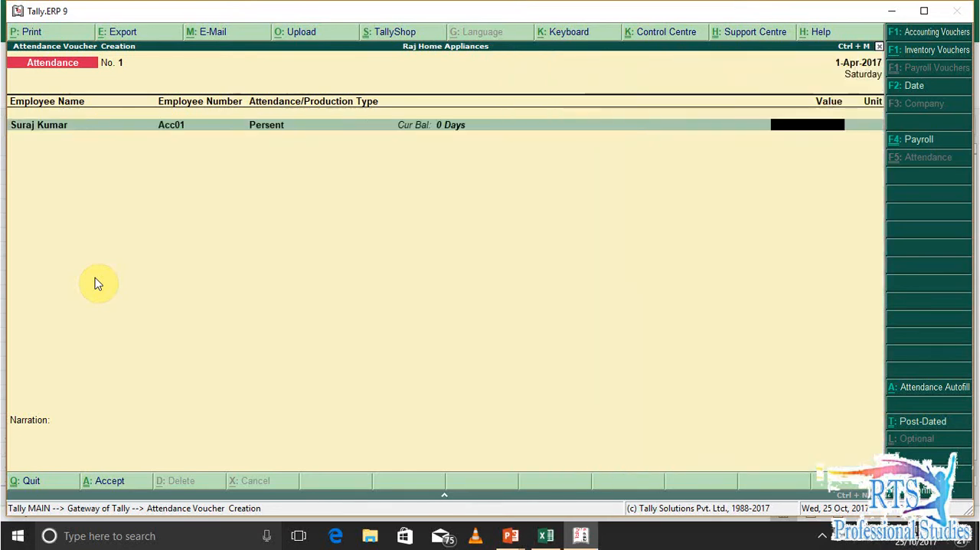
Check the accounts employee's present days in the Excel salary sheet and record 25 days in the Tally attendance voucher
key("alt+Tab")
key("Up")
key("Up")
key("Up")
key("Up")
key("Up")
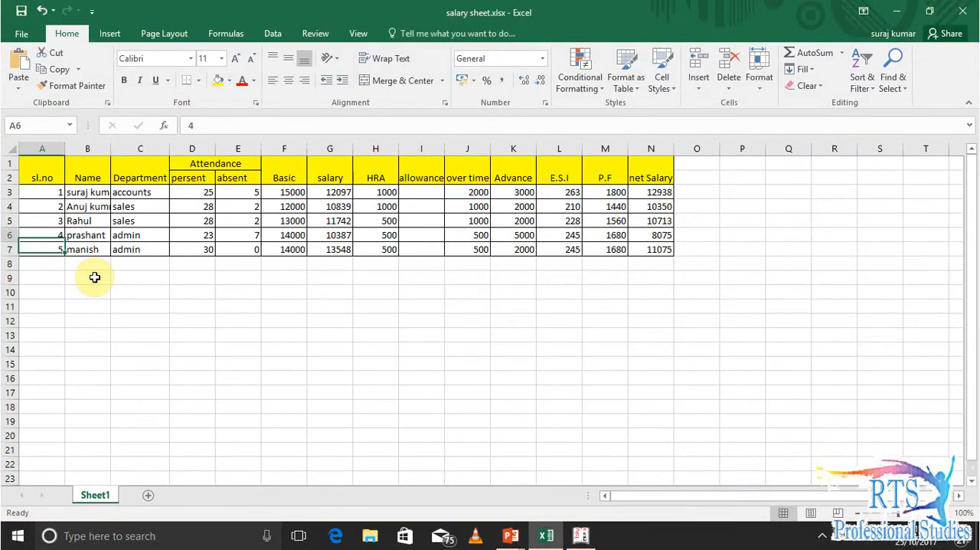
key("Right")
key("Right")
key("Right")
key("alt+Tab")
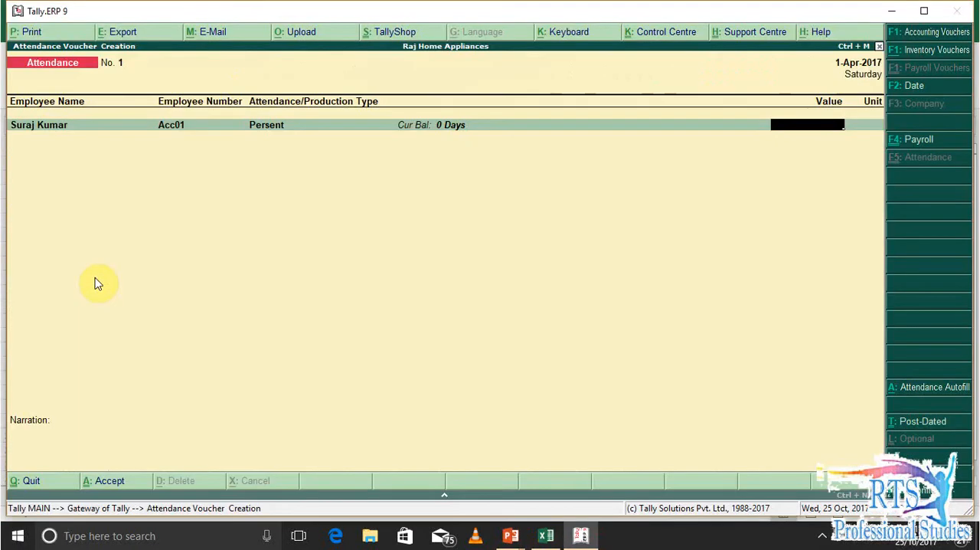
type("25")
key("Return")
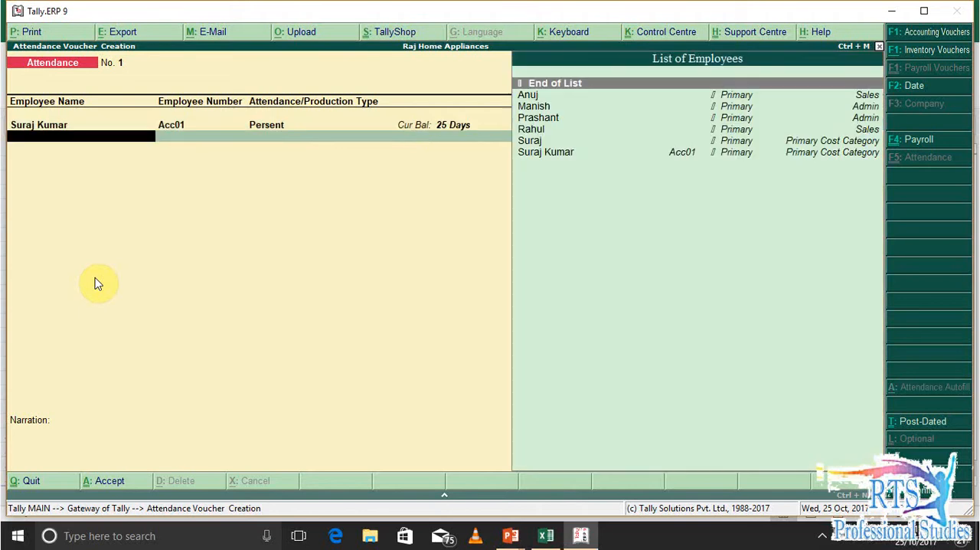
Check the sl.no 2 sales employee in the Excel sheet and add a Persent entry of 28 days in Tally
key("alt+Tab")
key("Down")
key("Down")
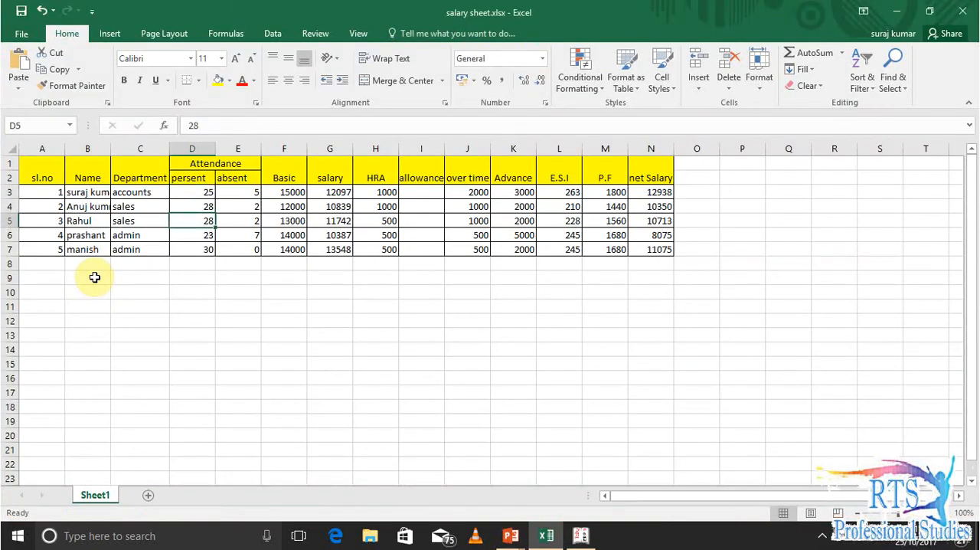
key("alt+Tab")
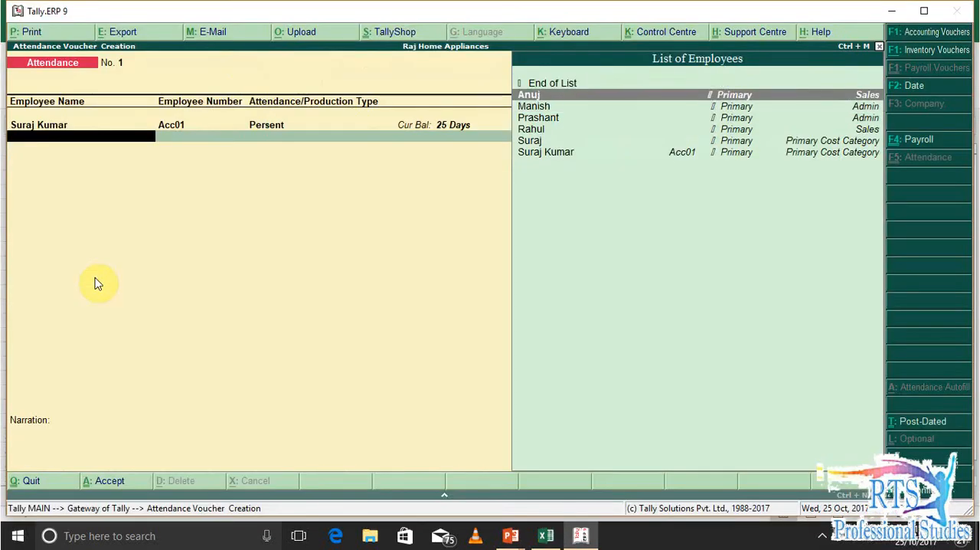
key("Return")
key("Down")
key("Return")
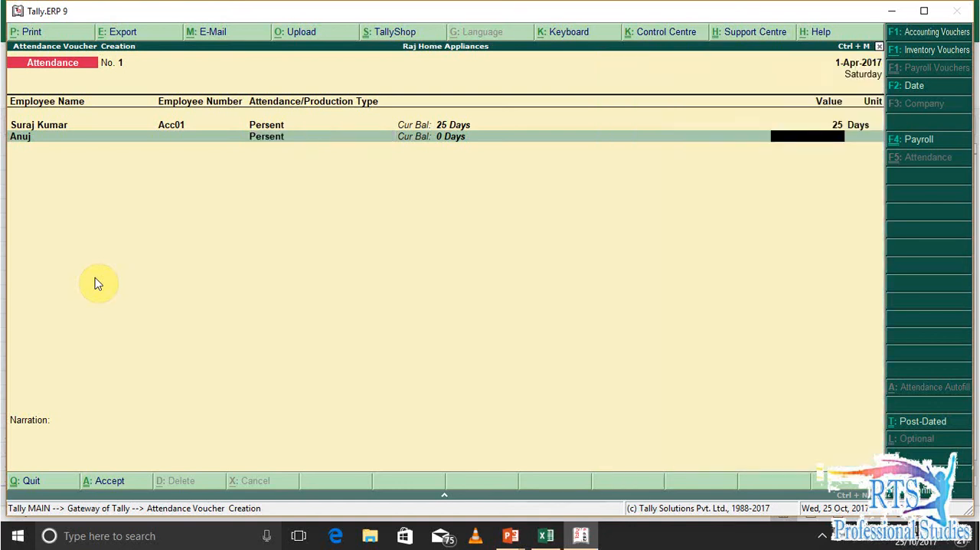
type("28")
key("Return")
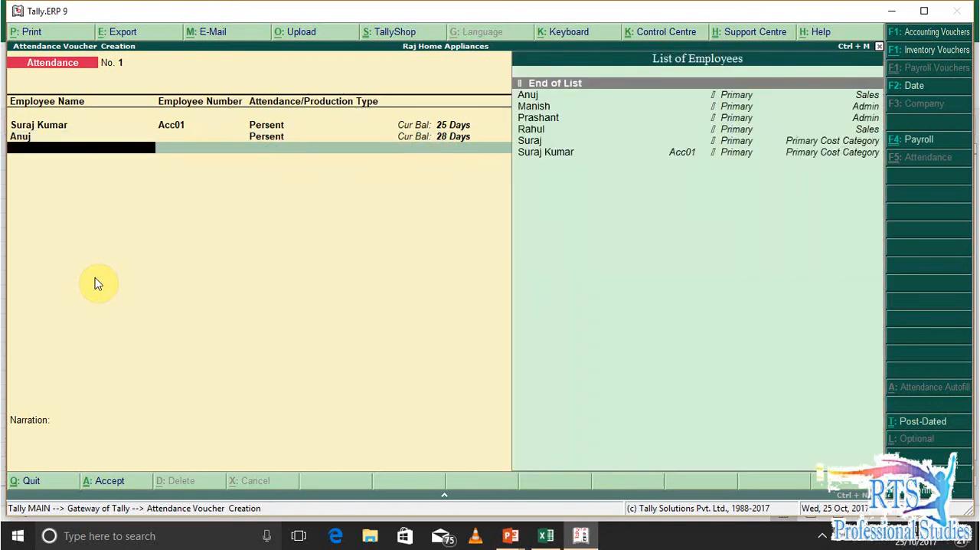
Consult the Excel sheet and record 28 Persent days for the sl.no 3 sales employee in the Tally voucher
key("alt+Tab")
key("alt+Tab")
key("alt+Tab")
key("alt+Tab")
key("Down")
key("Down")
key("Down")
key("Down")
key("Return")
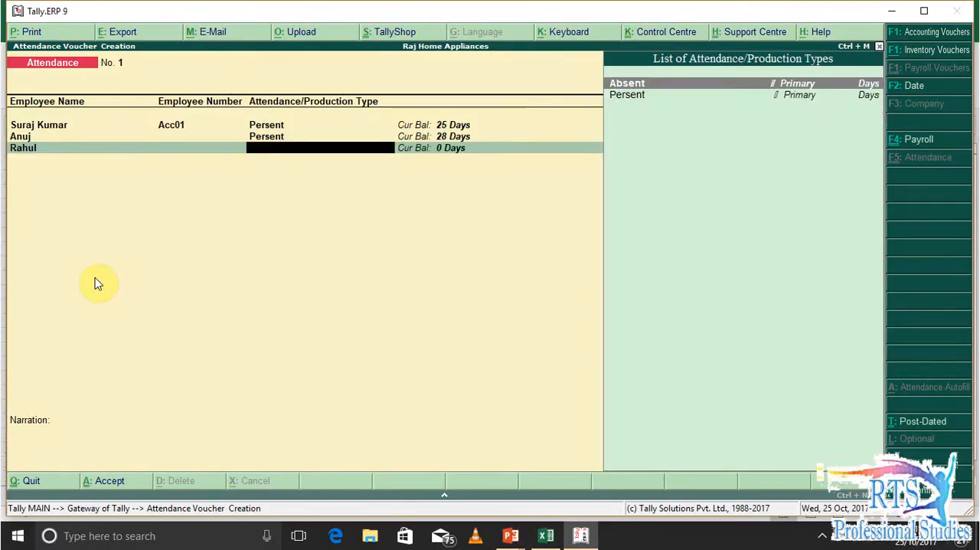
key("Down")
key("Return")
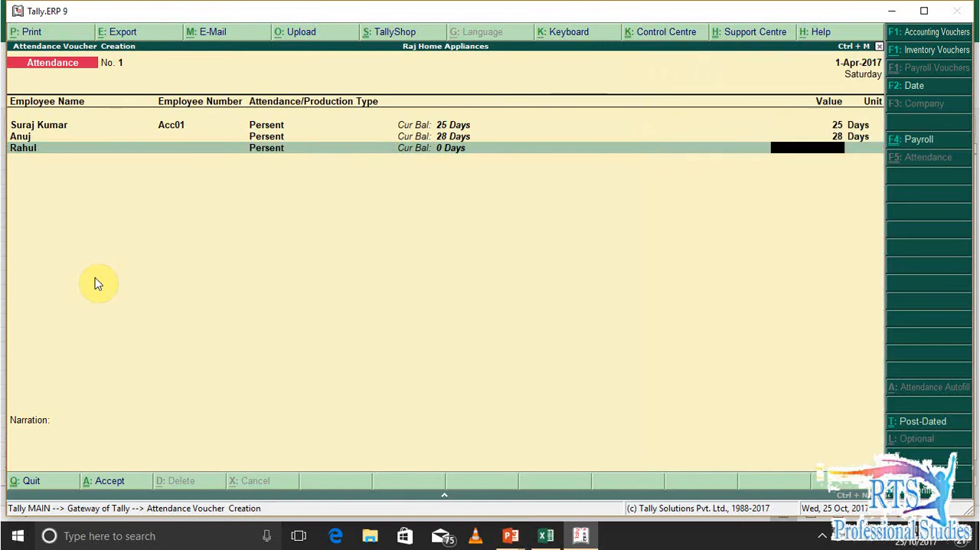
type("25")
key("Return")
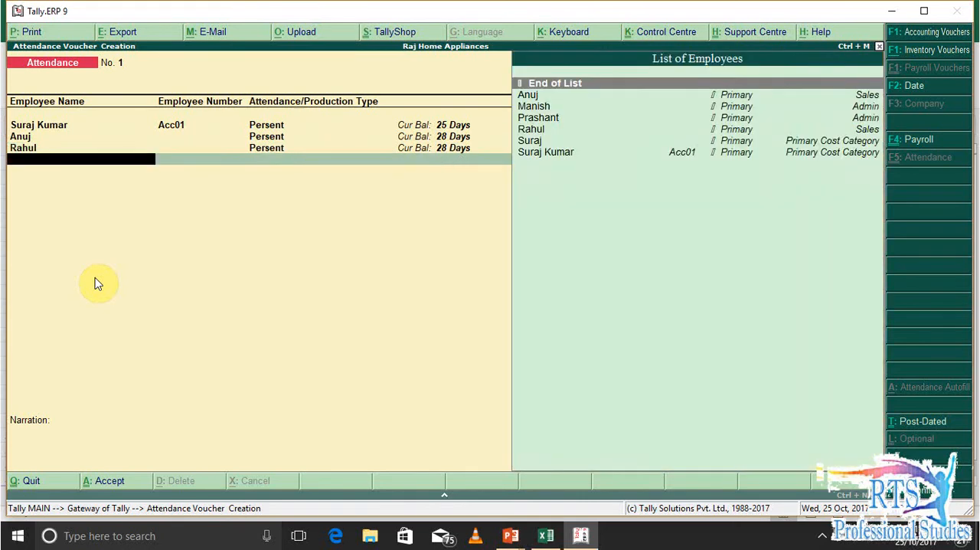
Look up the sl.no 4 admin employee in the Excel sheet and record 23 Persent days in the Tally voucher
key("alt+Tab")
key("Down")
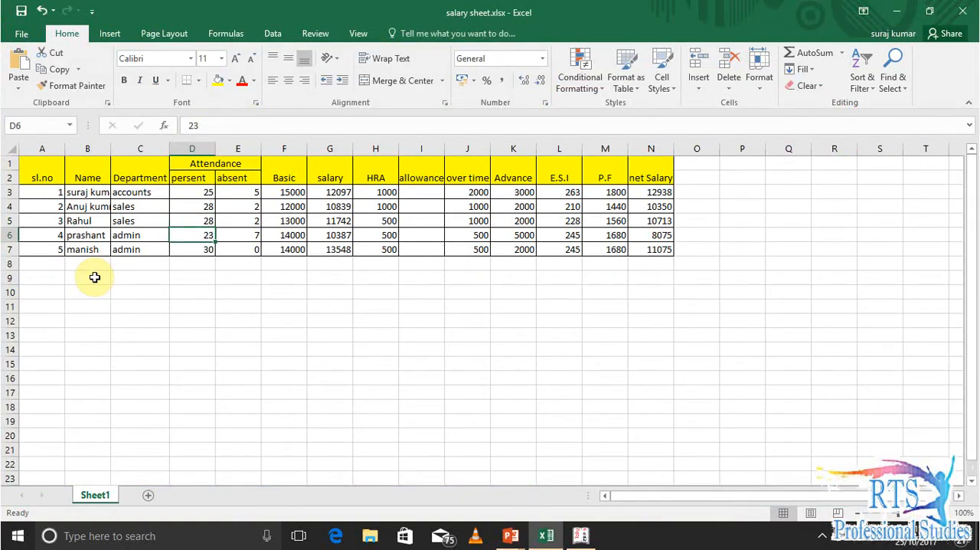
key("alt+Tab")
key("Down")
key("Down")
key("Down")
key("Down")
key("Up")
key("Return")
key("Down")
key("Return")
type("23")
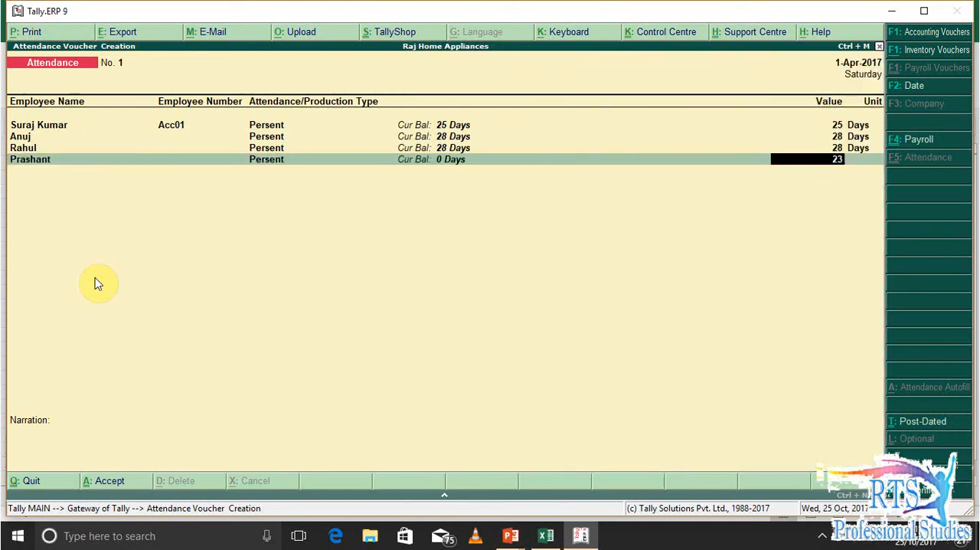
key("Return")
Add the sl.no 5 admin employee to the voucher with 30 Persent days
key("Down")
key("Down")
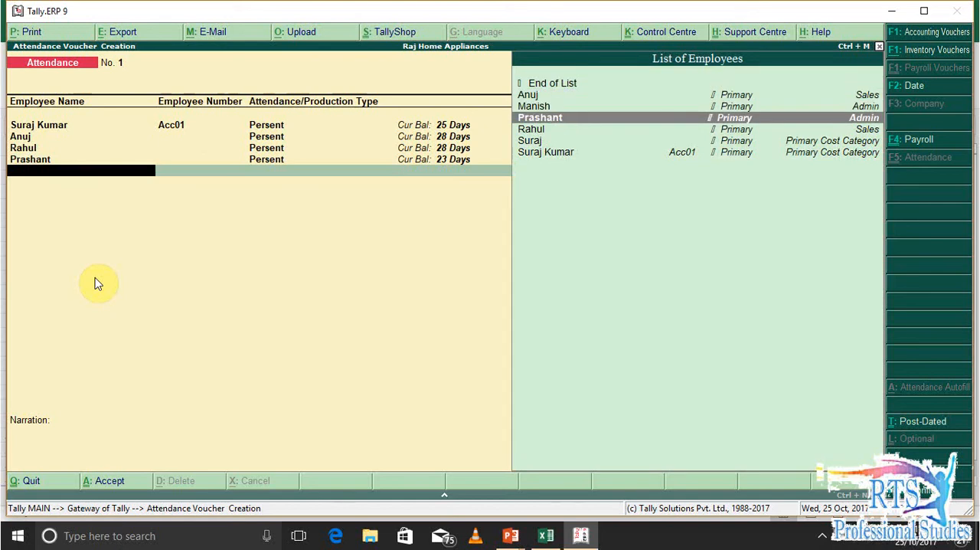
key("Up")
key("Return")
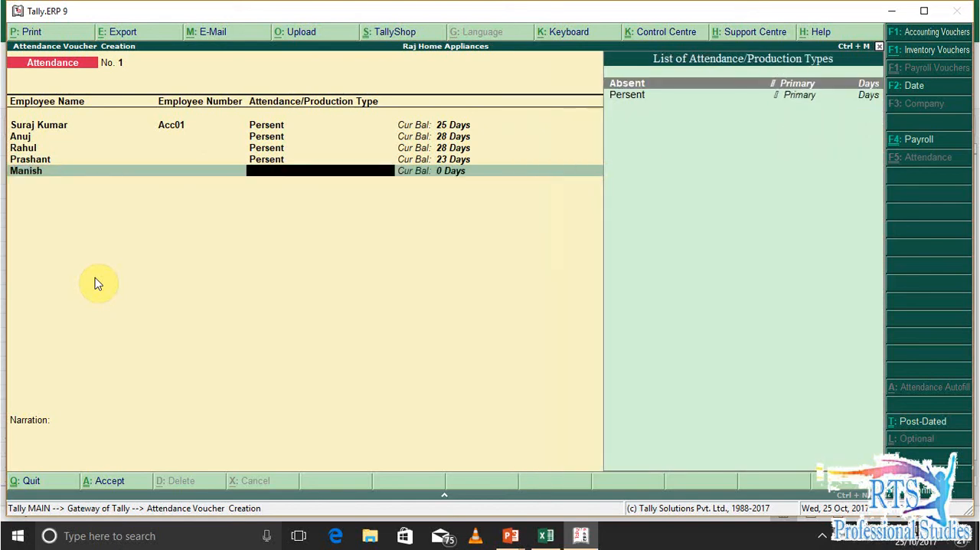
key("Down")
key("Return")
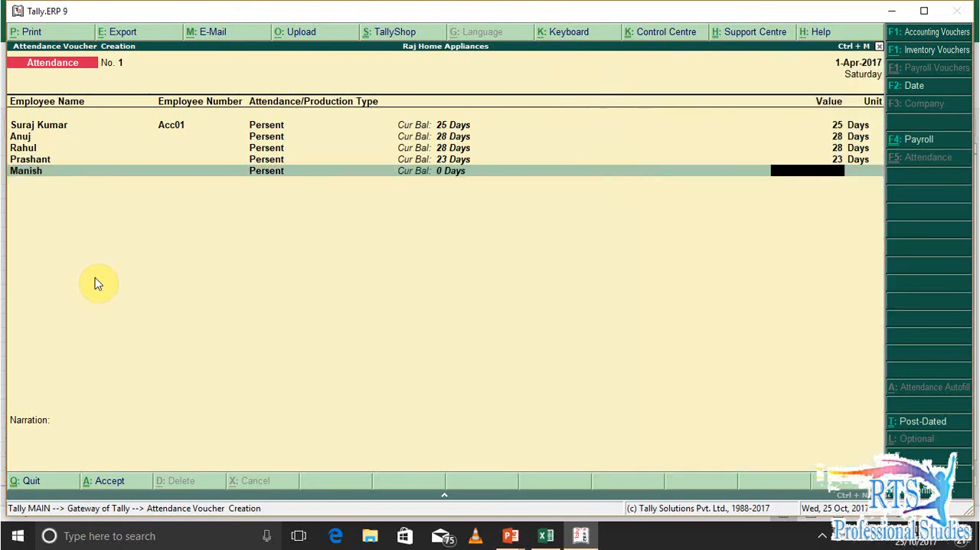
type("30")
key("Return")
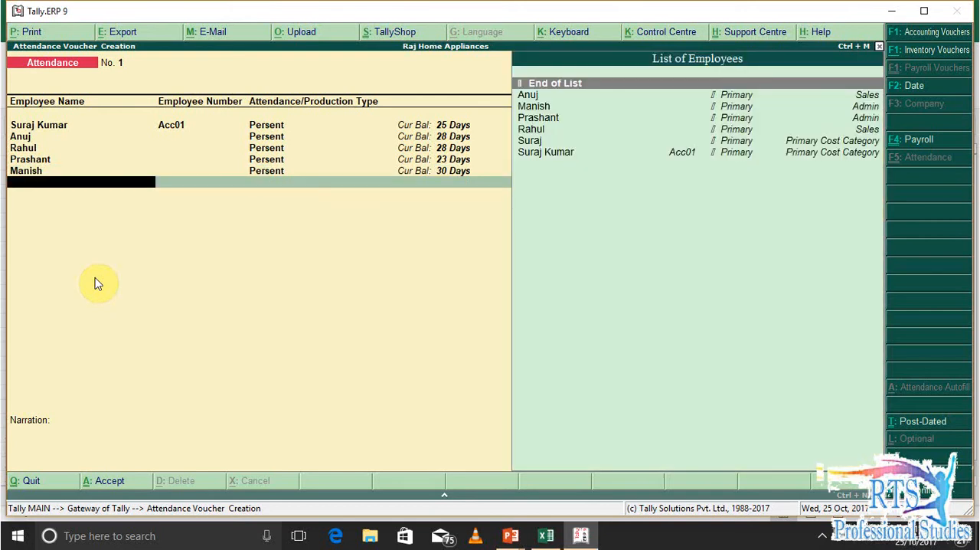
Add an Absent entry for the Primary Cost Category employee who has no employee number
key("Down")
key("Down")
key("Down")
key("Down")
key("Down")
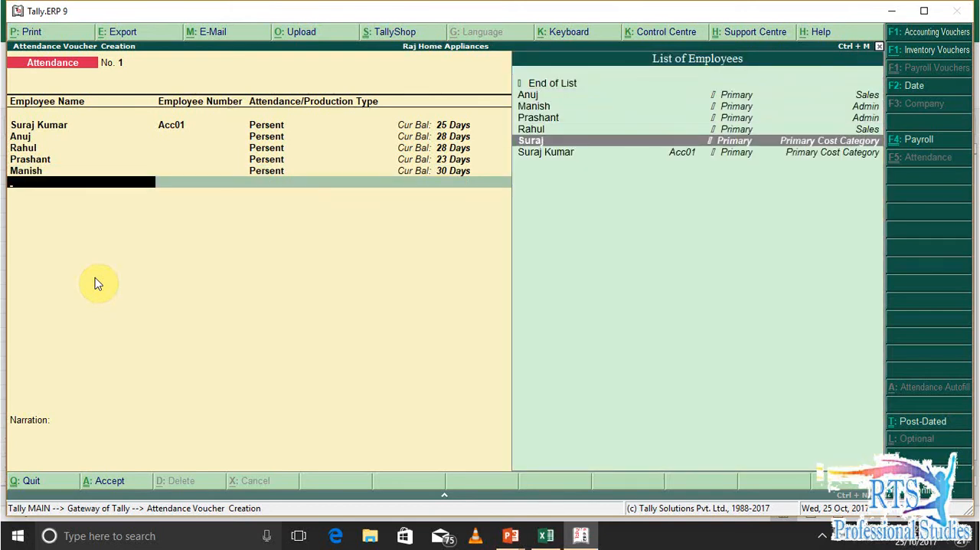
key("Return")
Check the accounts employee's absent days in the Excel sheet and enter 5 days on the Absent line in Tally
key("Return")
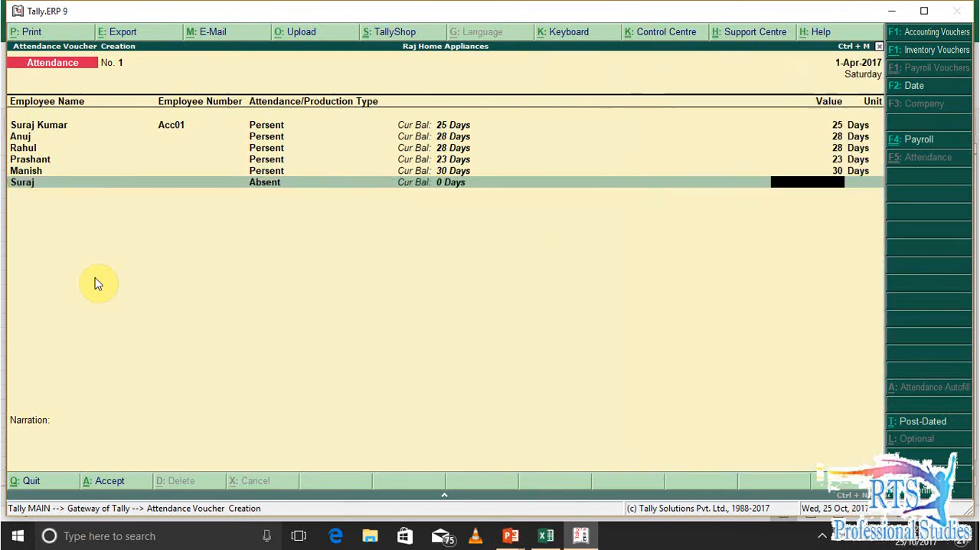
key("alt+Tab")
key("Right")
key("Right")
key("Up")
key("Up")
key("Up")
key("Left")
key("alt+Tab")
type("5")
key("Return")
Record 2 Absent days for the sl.no 2 sales employee in the Tally voucher, consulting the Excel sheet's absent column
key("Down")
key("Down")
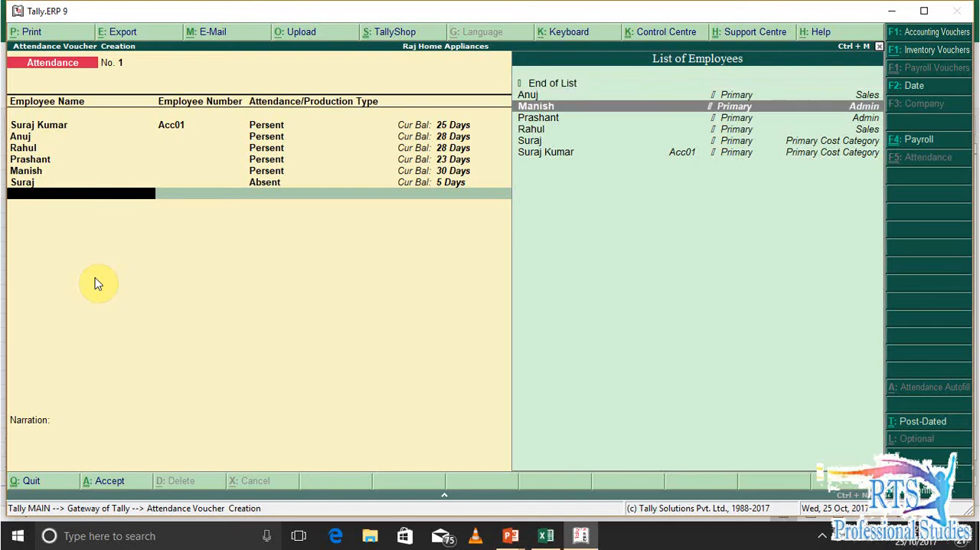
key("Up")
key("Return")
key("alt+Tab")
key("Down")
key("alt+Tab")
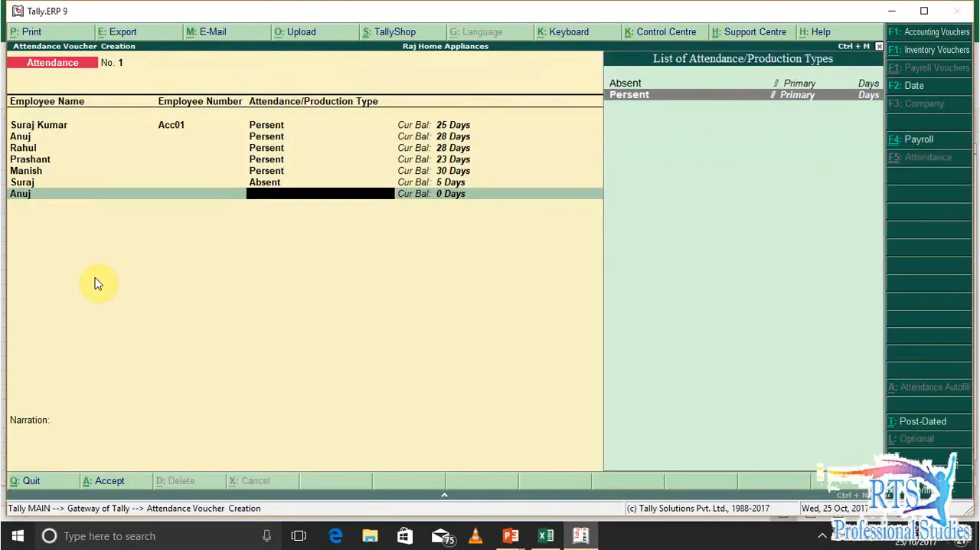
key("Up")
key("Return")
type("2")
key("Return")
Add an Absent entry of 2 days for the sl.no 3 sales employee, checking the value in the Excel sheet
key("Down")
key("Down")
key("Down")
key("Down")
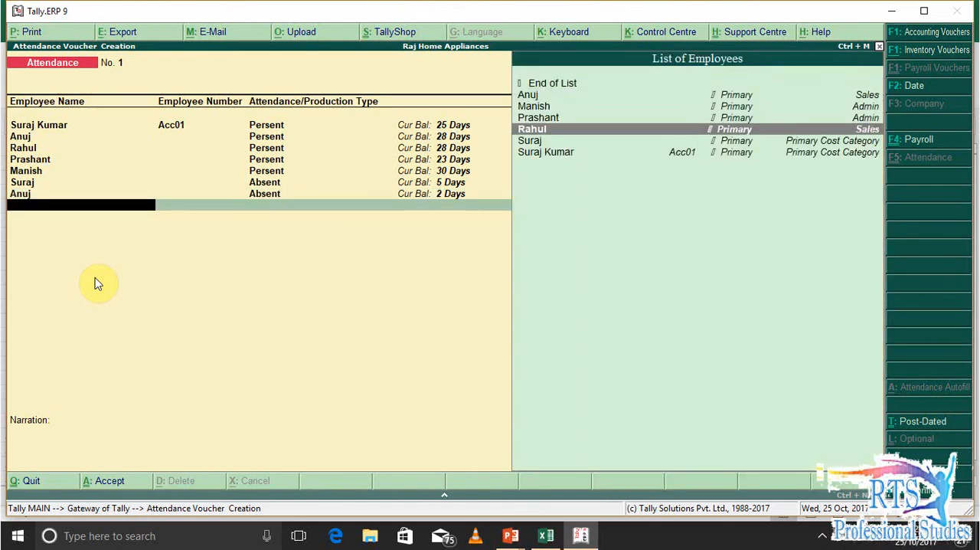
key("Return")
key("Return")
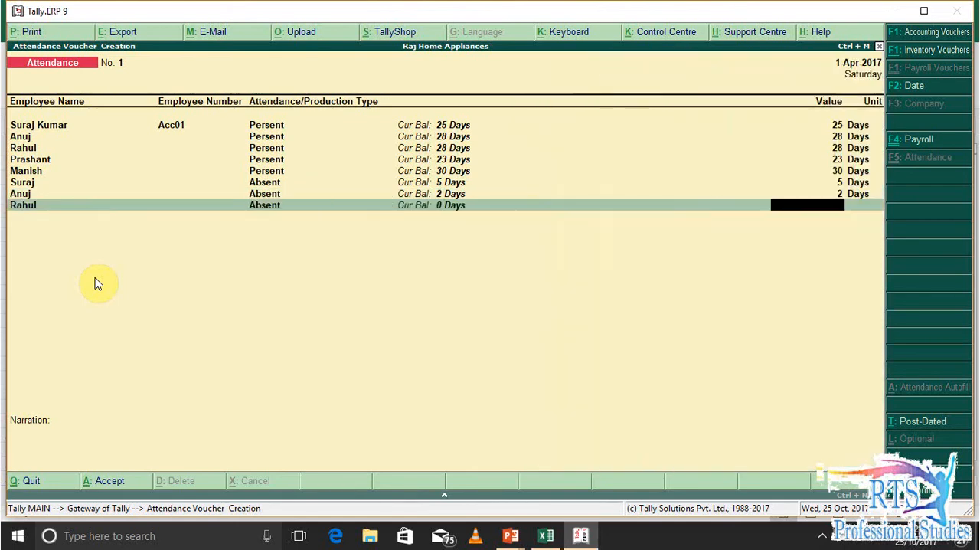
key("alt+Tab")
key("Down")
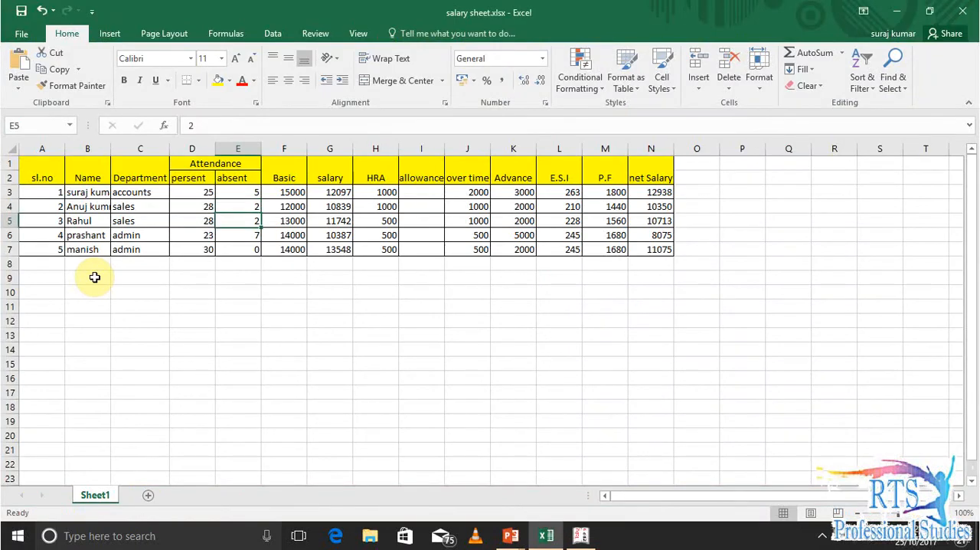
key("alt+Tab")
type("2")
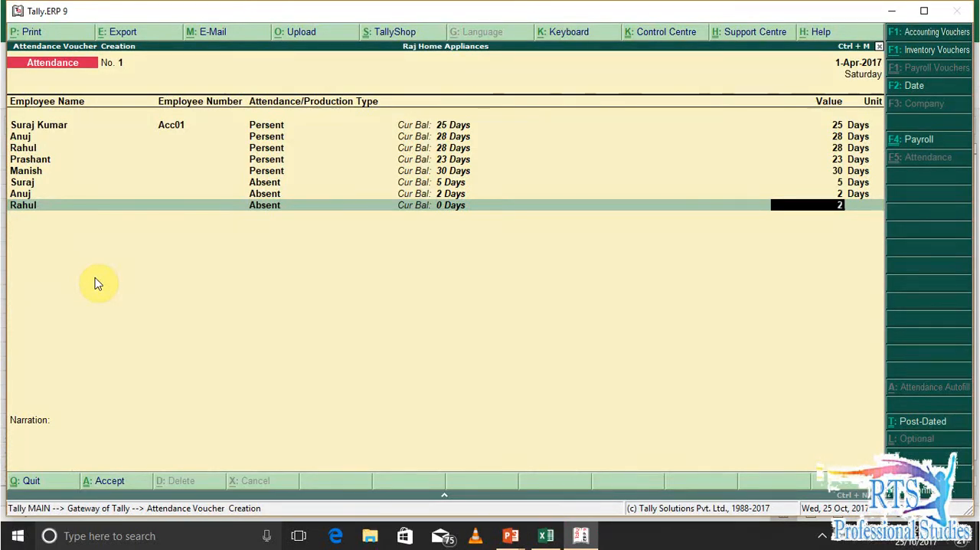
key("Return")
Check the remaining absent days in the Excel sheet and record 7 Absent days for the sl.no 4 admin employee in Tally
key("alt+Tab")
key("Down")
key("Down")
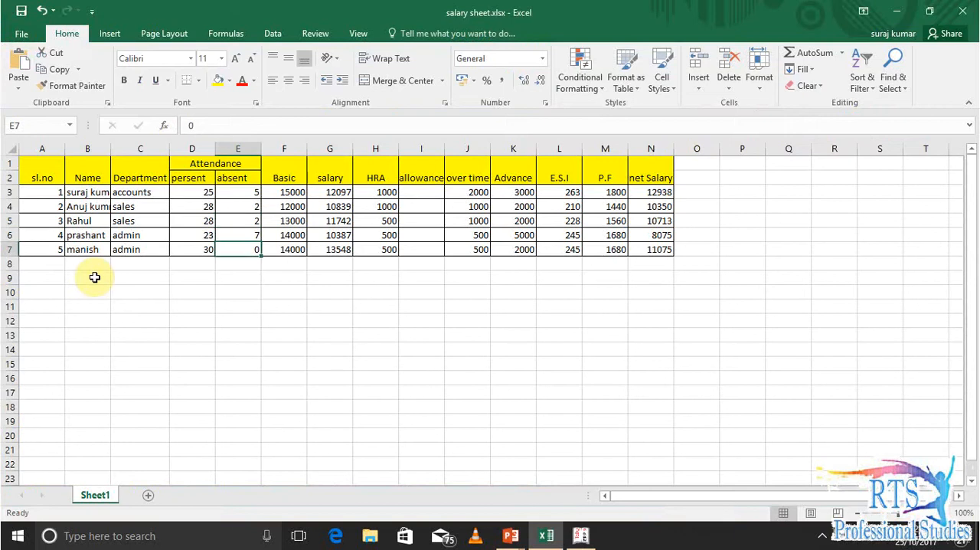
key("alt+Tab")
key("Down")
key("Down")
key("Down")
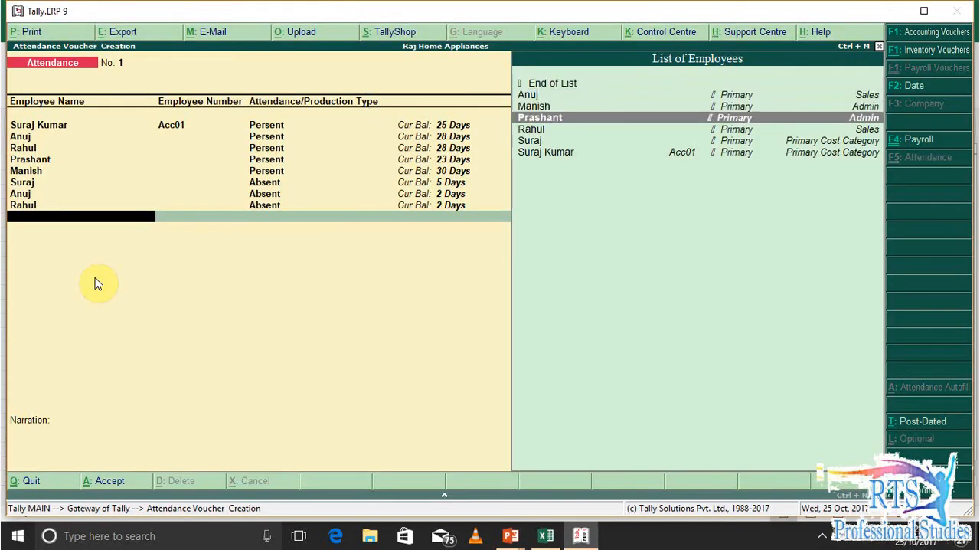
key("Return")
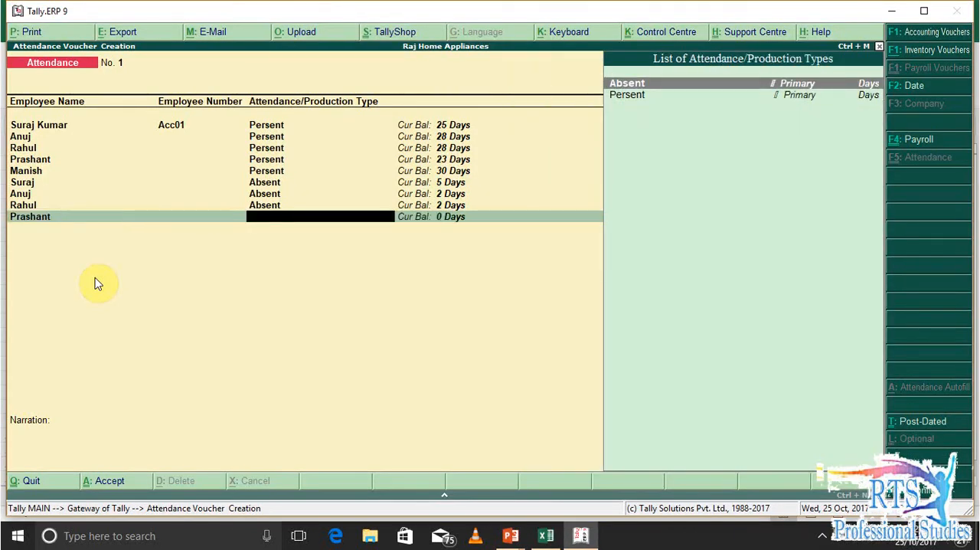
key("Return")
type("7")
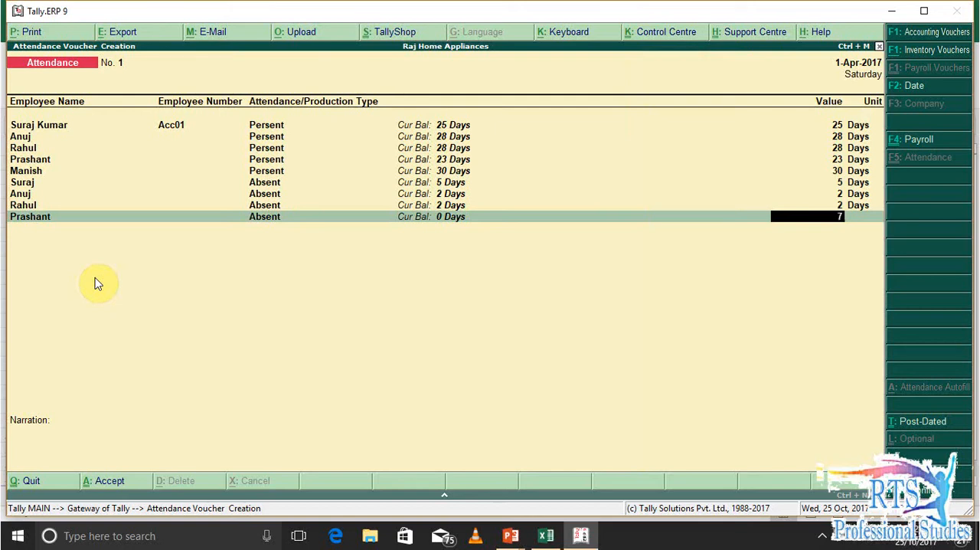
key("Return")
key("Return")
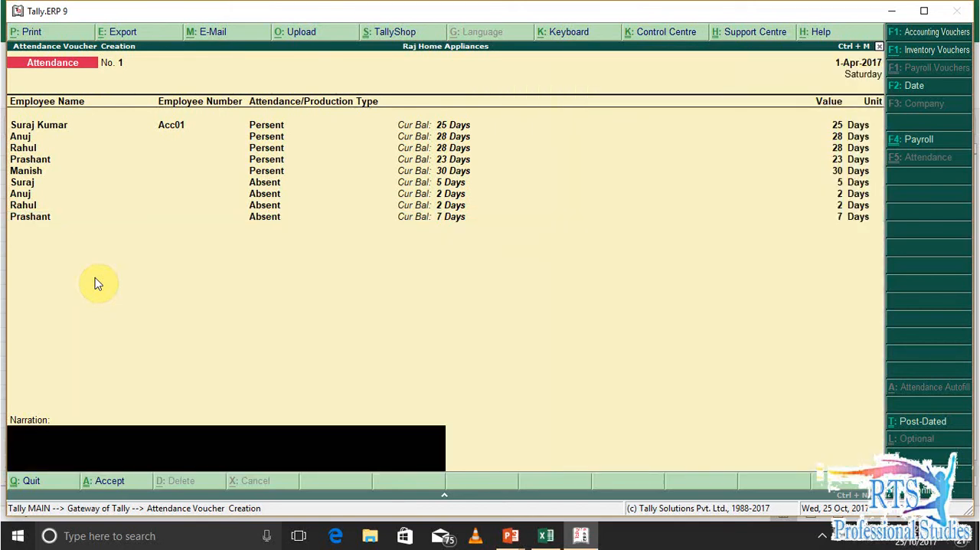
End the employee list, leave the narration empty and save the attendance voucher
key("Return")
key("Return")
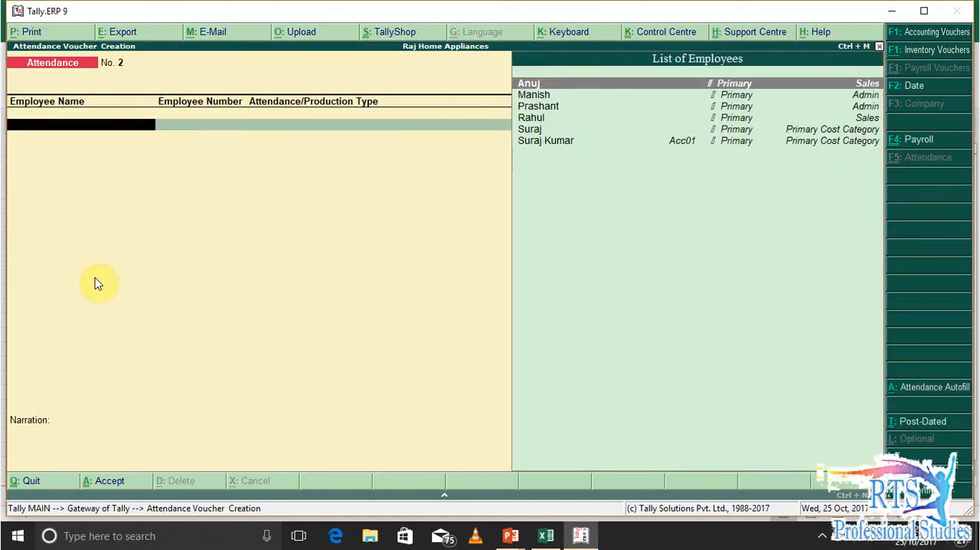
key("F2")
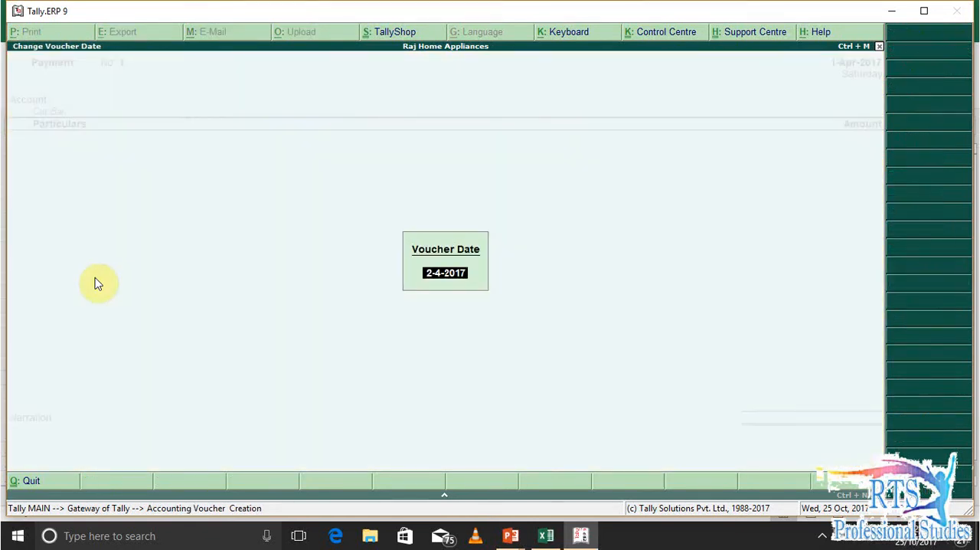
type("31-10")
key("Return")
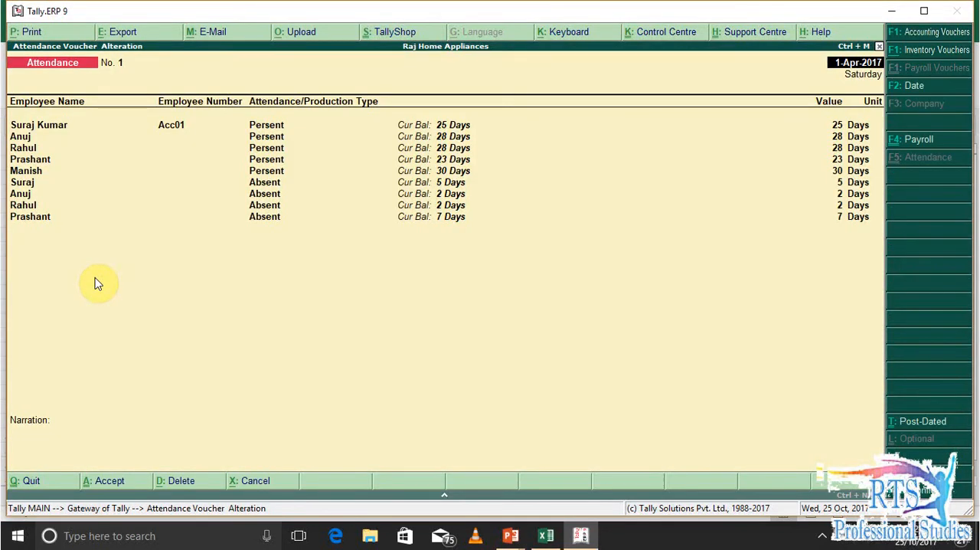
key("F1")
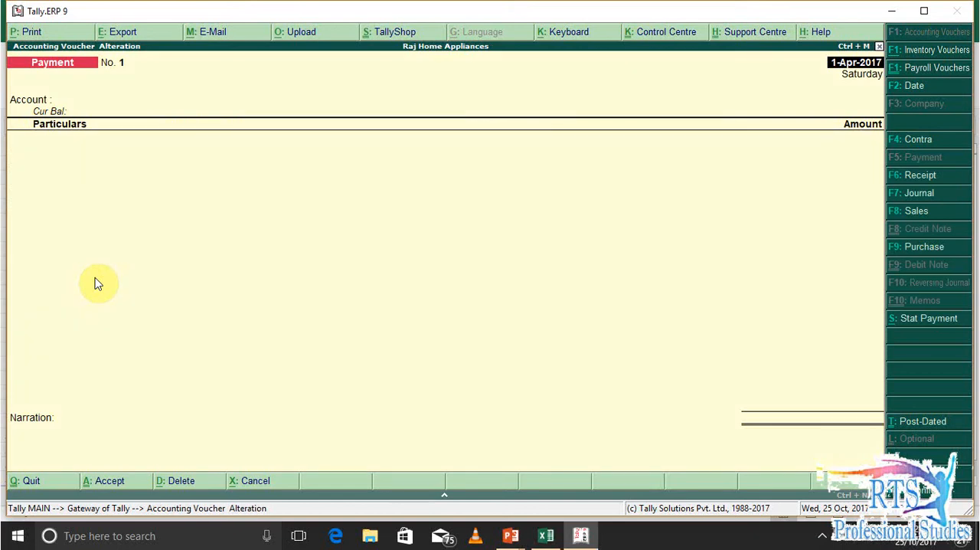
key("ctrl+F4")
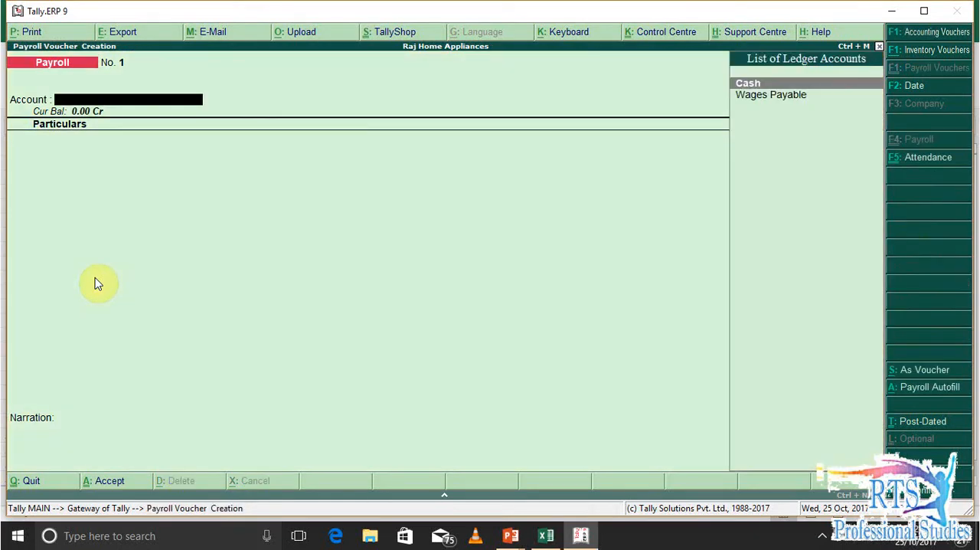
key("Escape")
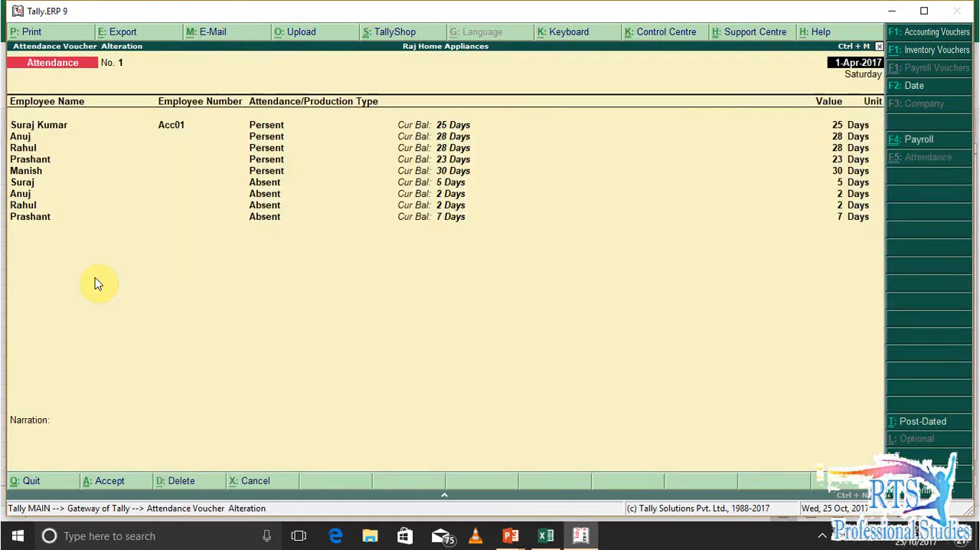
Change the saved attendance voucher's date to 31-10-2017 and accept the voucher
key("F2")
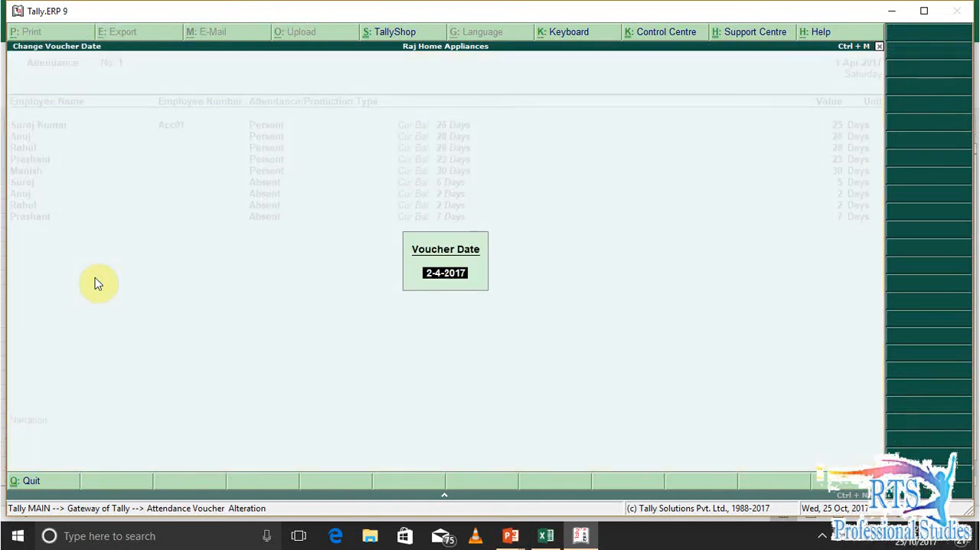
type("31-10")
key("Return")
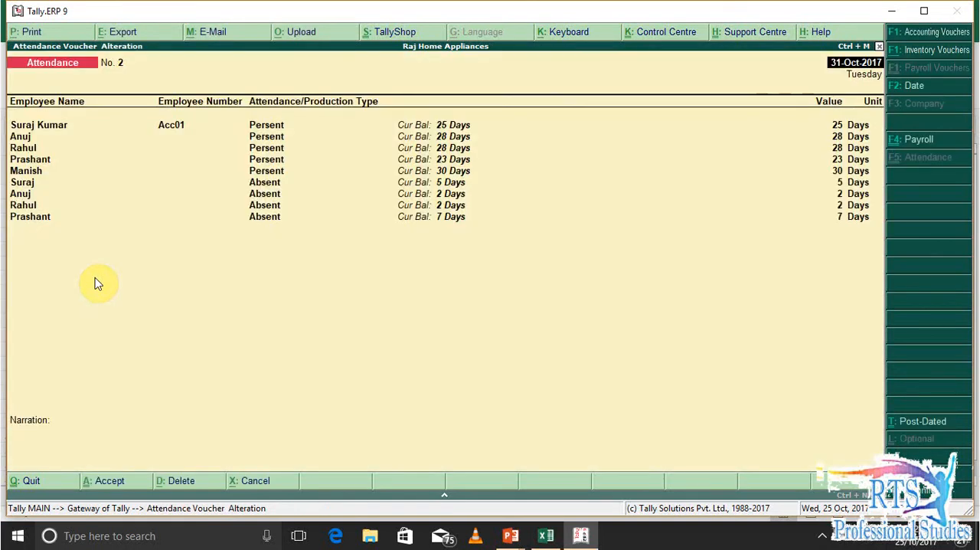
key("ctrl+a")
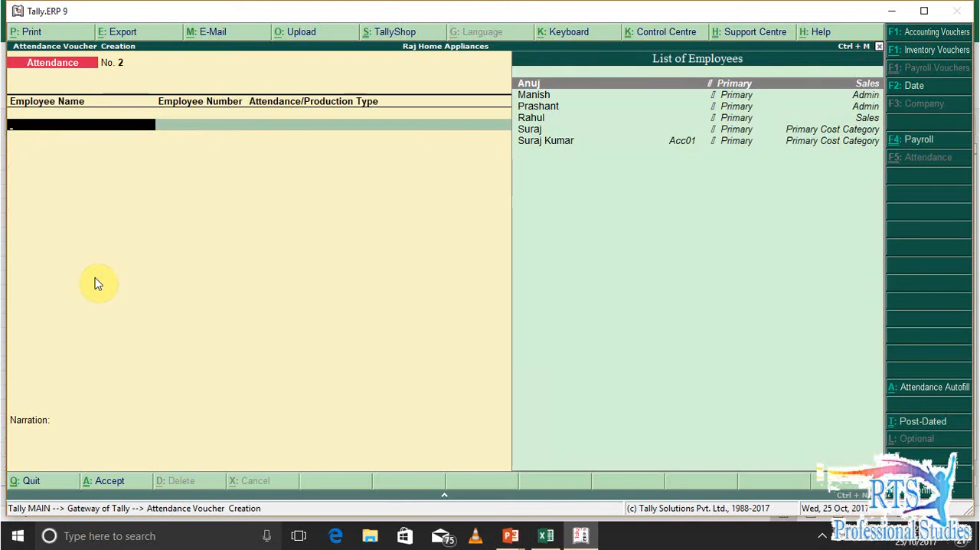
Check the attendance voucher's entry in the Day Book and return to the Gateway of Tally
key("Escape")
key("d")
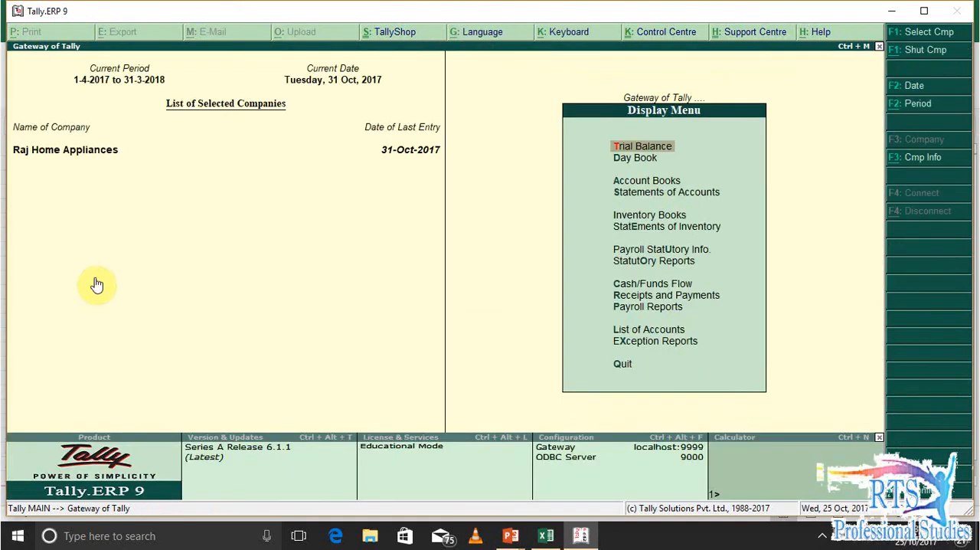
key("d")
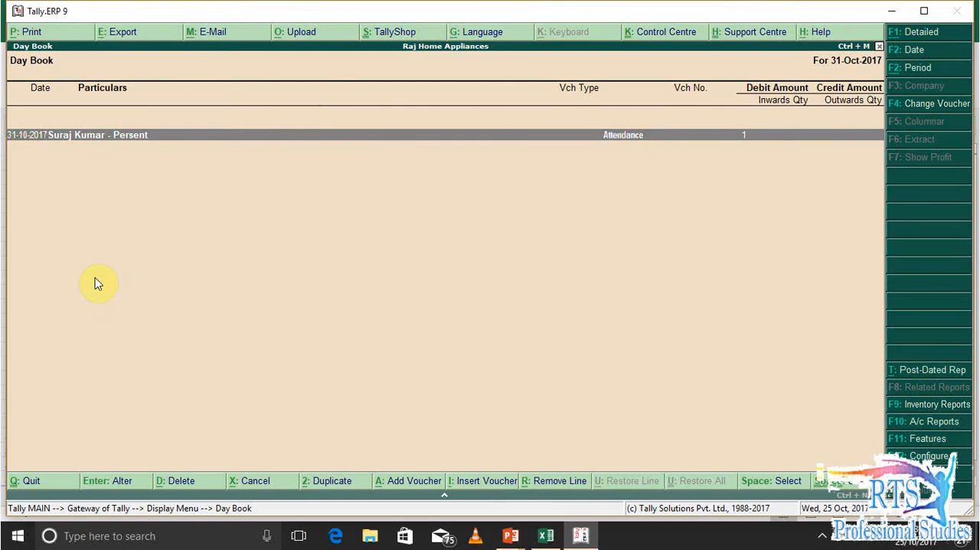
key("Escape")
key("Escape")
key("Escape")
key("Escape")
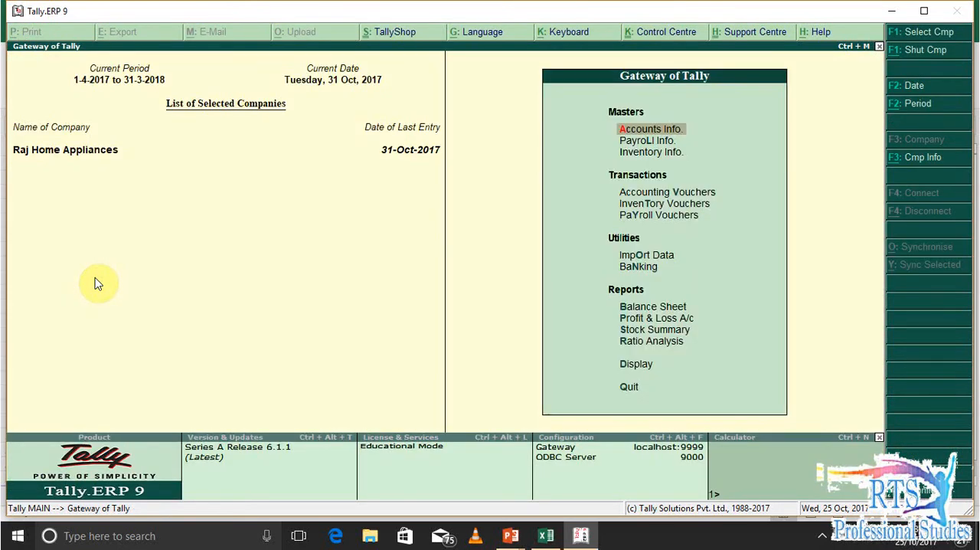
Open the Attendance Sheet payroll report and review every employee's absent and present days
key("d")
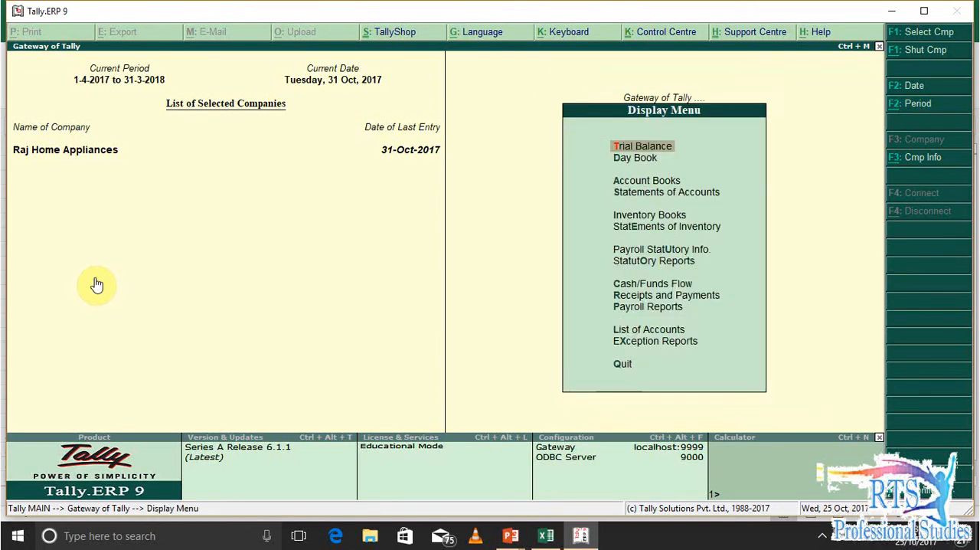
key("p")
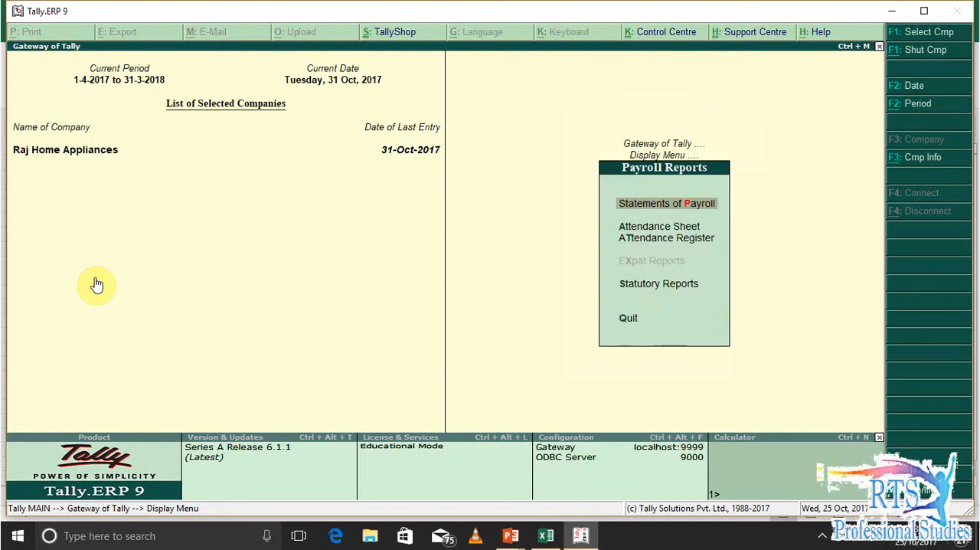
key("Down")
key("Down")
key("Up")
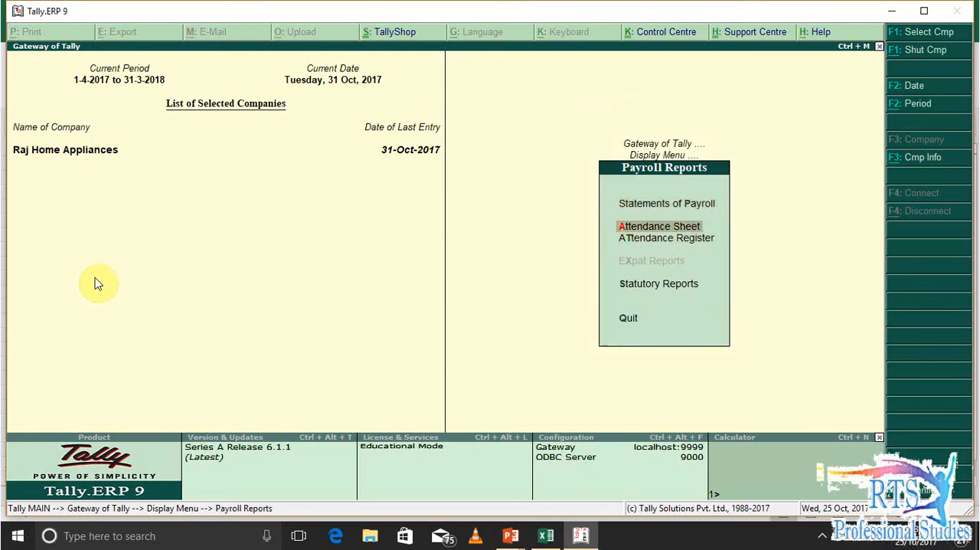
key("Return")
key("Down")
key("Down")
key("Down")
key("Down")
key("Up")
key("Up")
key("Down")
key("Down")
Examine the Primary Cost Category rows of the Attendance Sheet for misassigned days, and leave the report
key("Down")
key("Down")
key("Down")
key("Down")
key("Down")
key("Down")
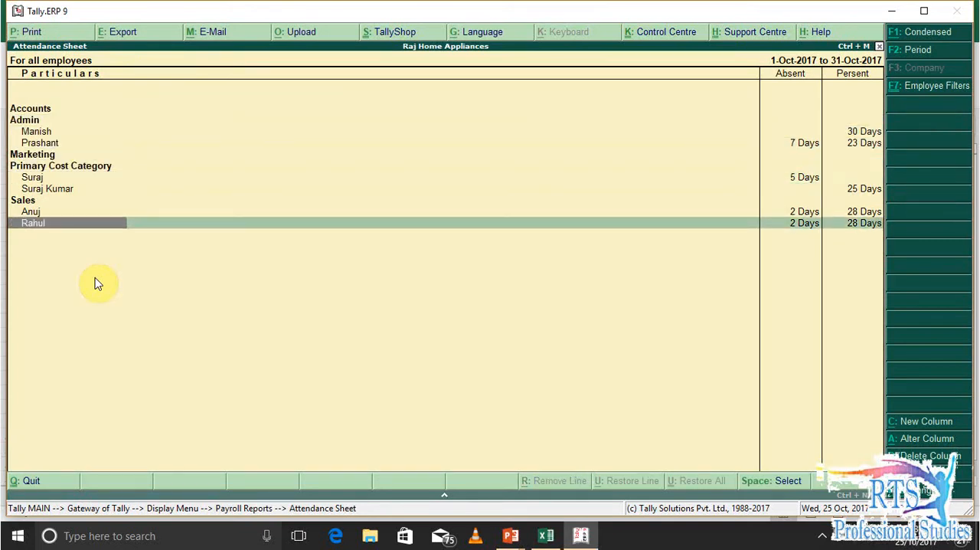
key("alt+F1")
key("alt+F1")
key("Up")
key("Up")
key("Up")
key("Up")
key("Up")
key("Down")
key("Down")
key("Down")
key("Down")
key("Down")
key("Up")
key("Up")
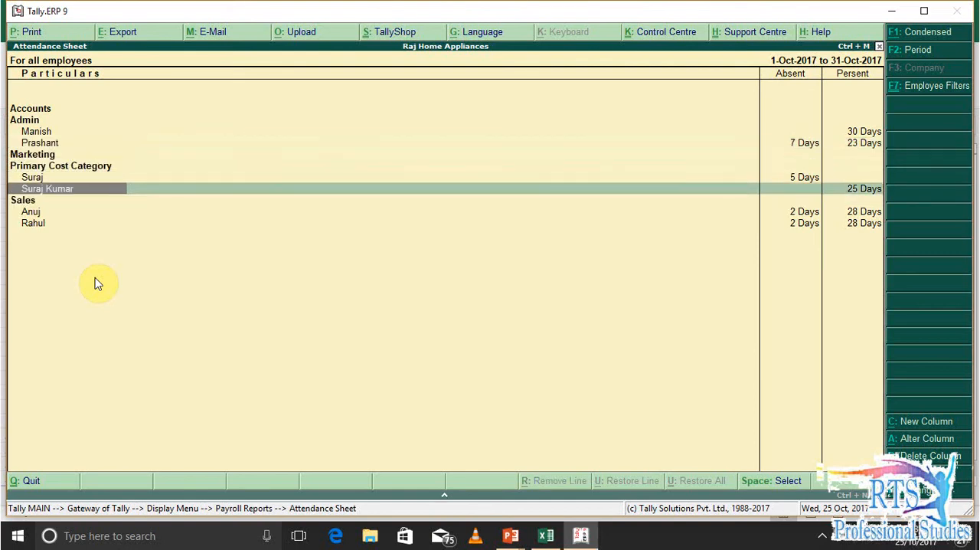
key("Down")
key("Up")
key("Down")
key("Up")
key("Down")
key("Down")
key("Up")
key("Up")
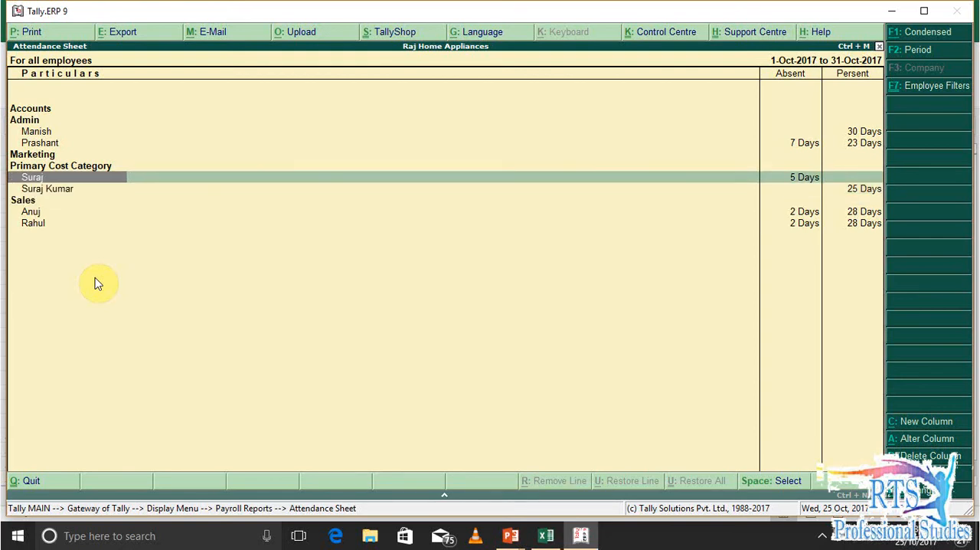
key("Down")
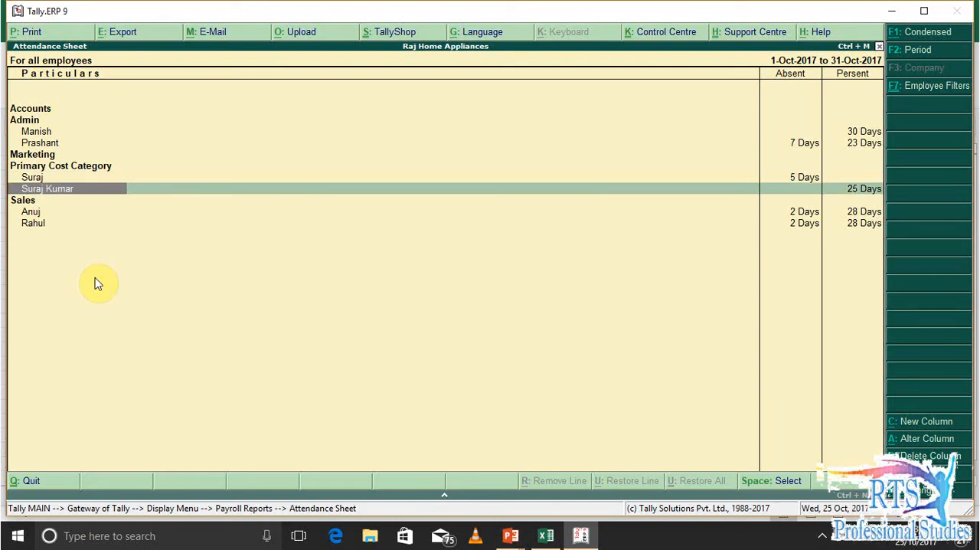
key("Escape")
key("Escape")
key("Escape")
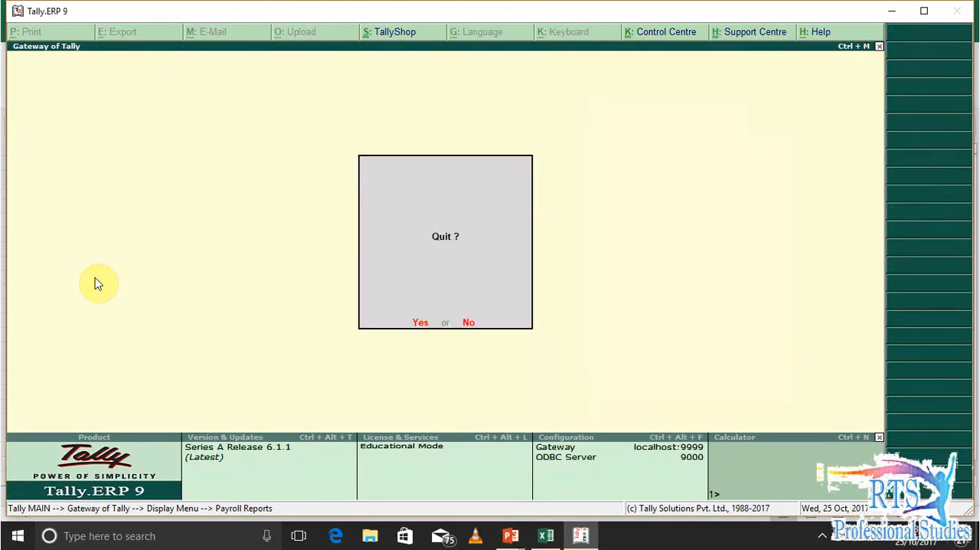
Open the 31-10-2017 attendance voucher for alteration from the Day Book
key("d")
left_click(94, 277)
key("d")
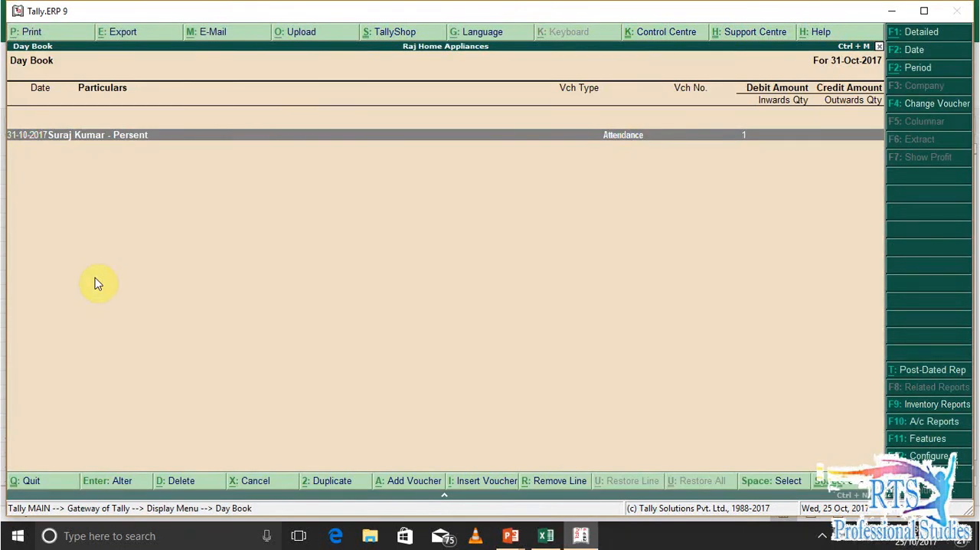
key("Return")
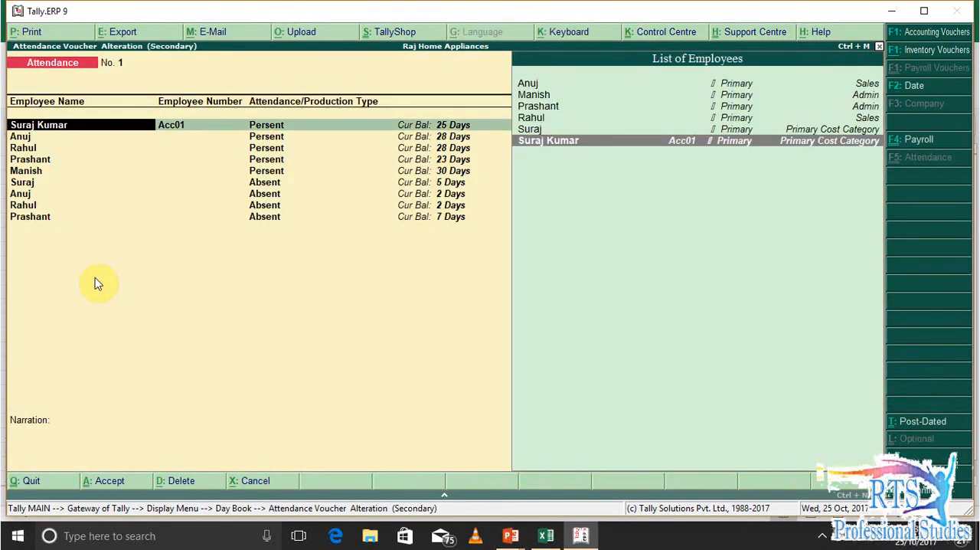
Reassign the 5-day Absent entry to the employee with number Acc01, and save the attendance voucher
key("Down")
key("Down")
key("Down")
key("Down")
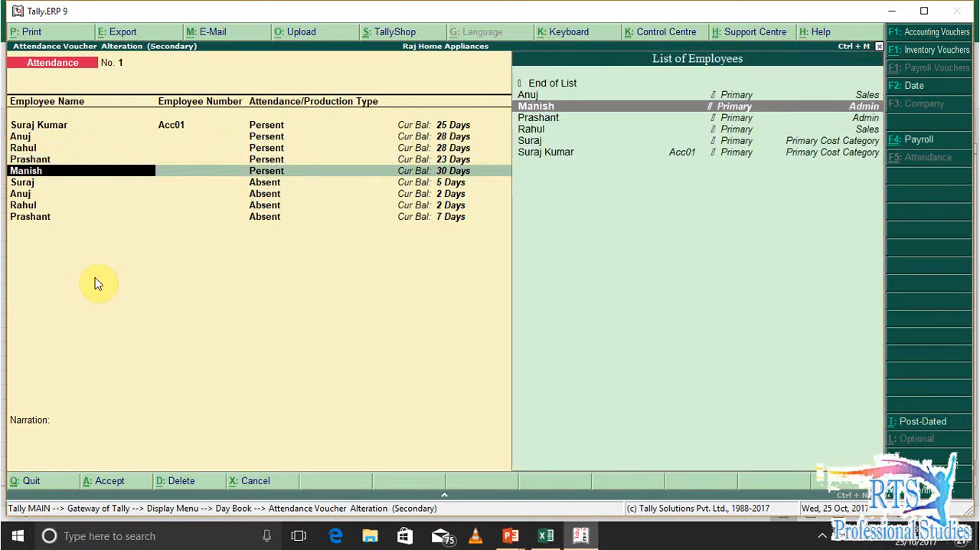
key("Return")
key("Return")
key("Return")
key("Down")
key("Return")
key("Return")
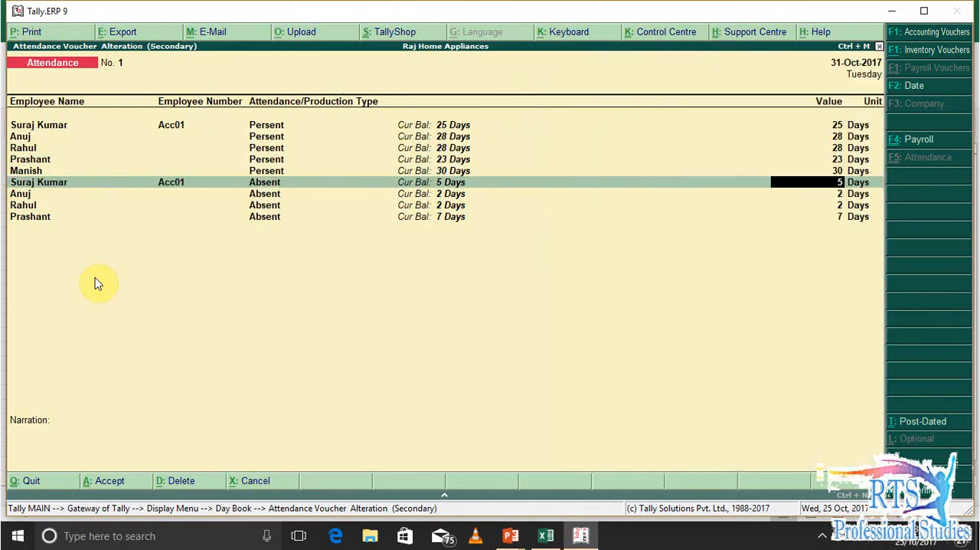
key("ctrl+a")
key("Escape")
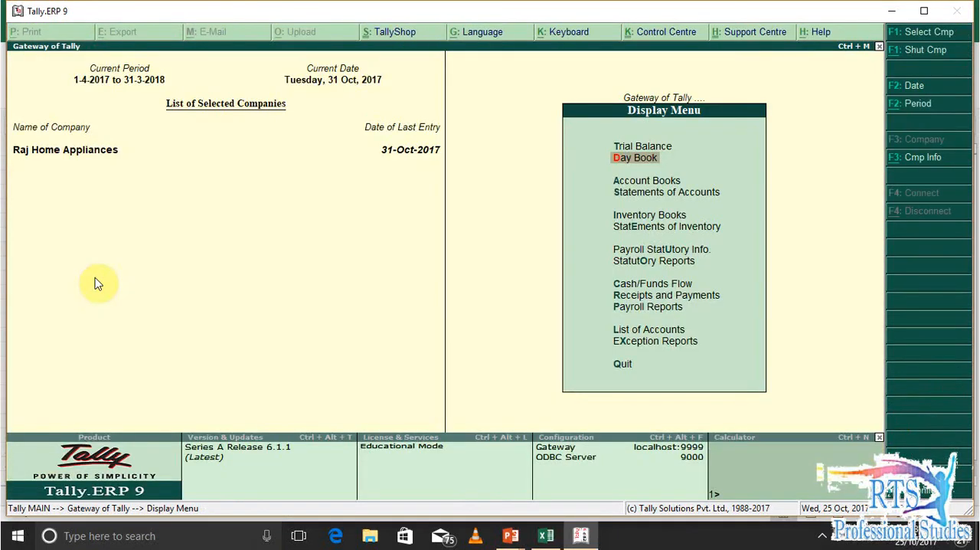
key("Escape")
Review all employees' absent and present days in the Attendance Sheet again after the correction, and close the report
key("d")
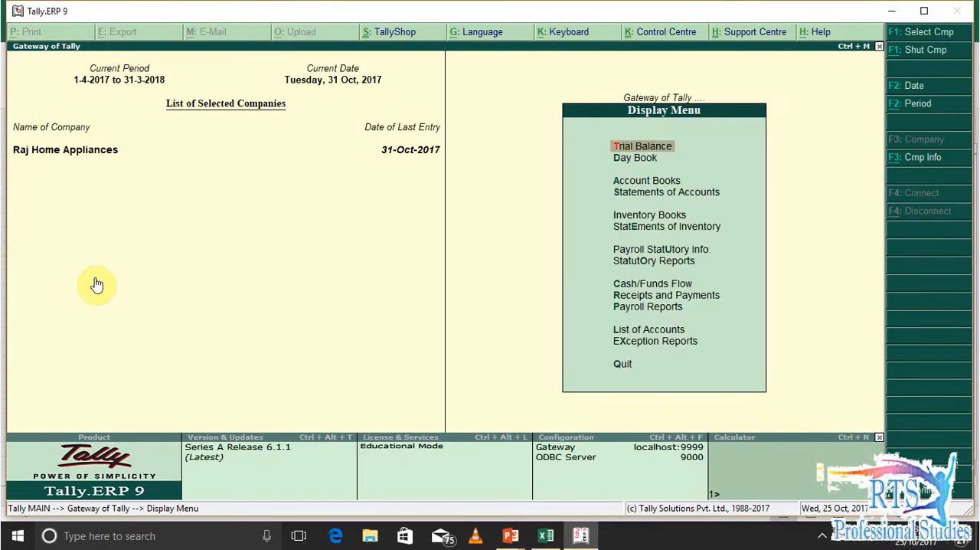
key("p")
key("Down")
key("Down")
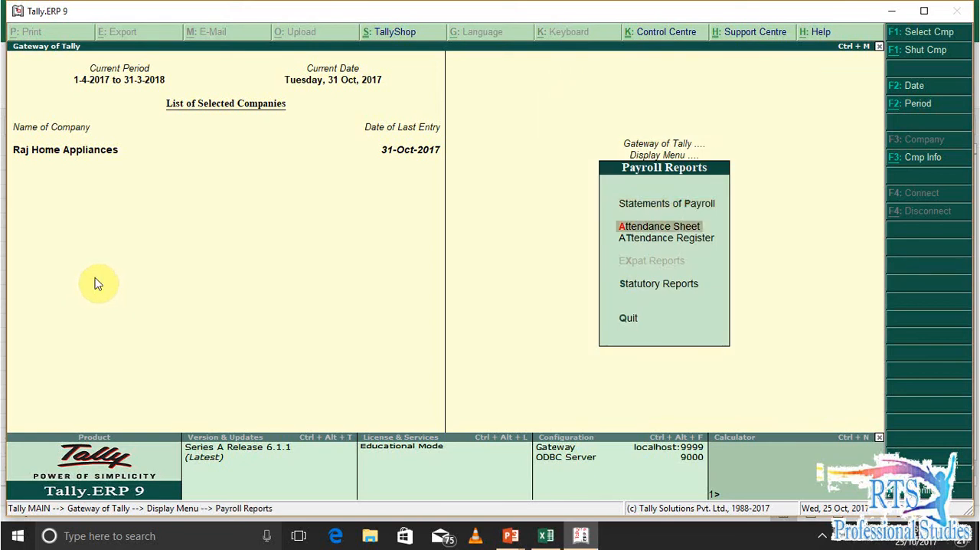
key("Up")
key("Return")
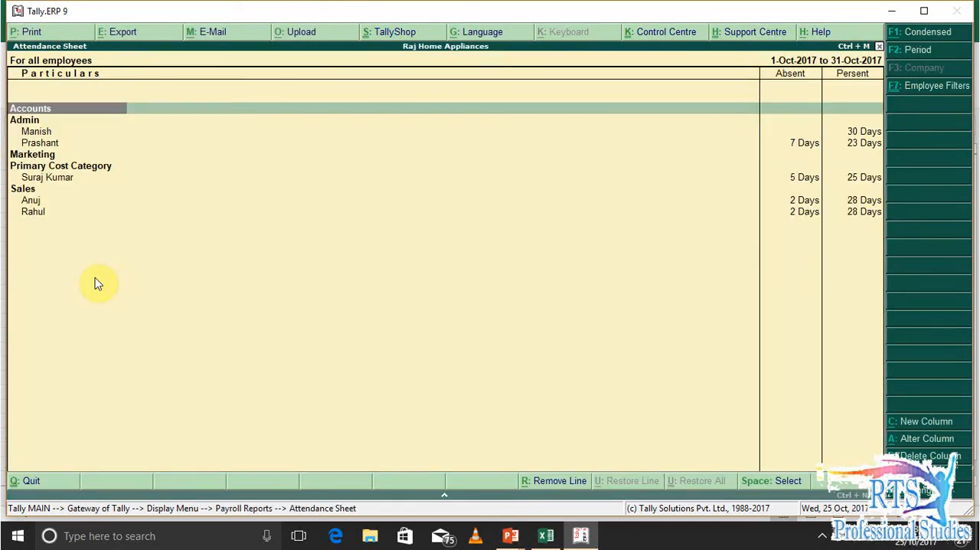
key("Down")
key("Down")
key("Down")
key("Down")
key("Down")
key("Down")
key("Down")
key("Down")
key("Down")
key("Up")
key("Up")
key("Up")
key("Up")
key("Up")
key("Up")
key("Down")
key("Down")
key("Down")
key("Down")
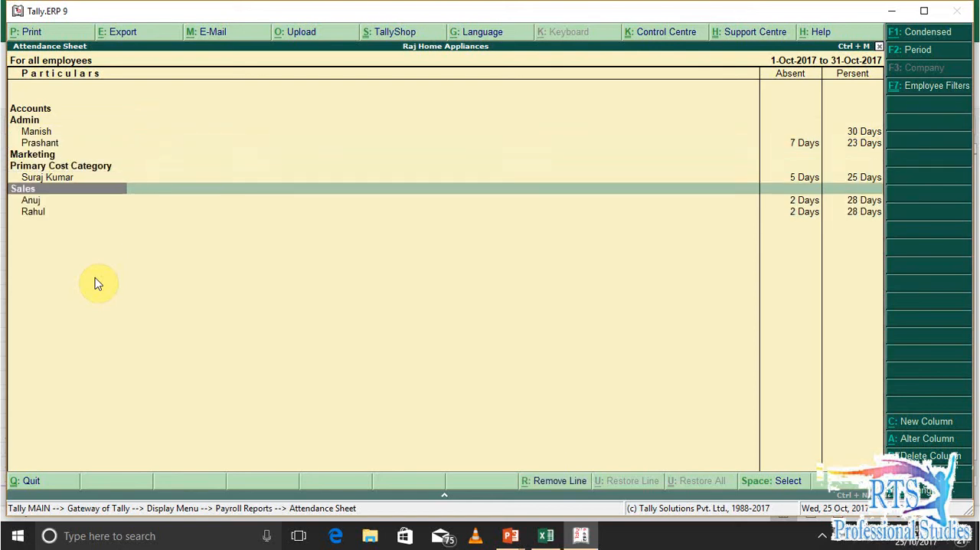
key("Down")
key("Down")
key("Escape")
key("Escape")
key("Escape")
key("Escape")
key("Escape")
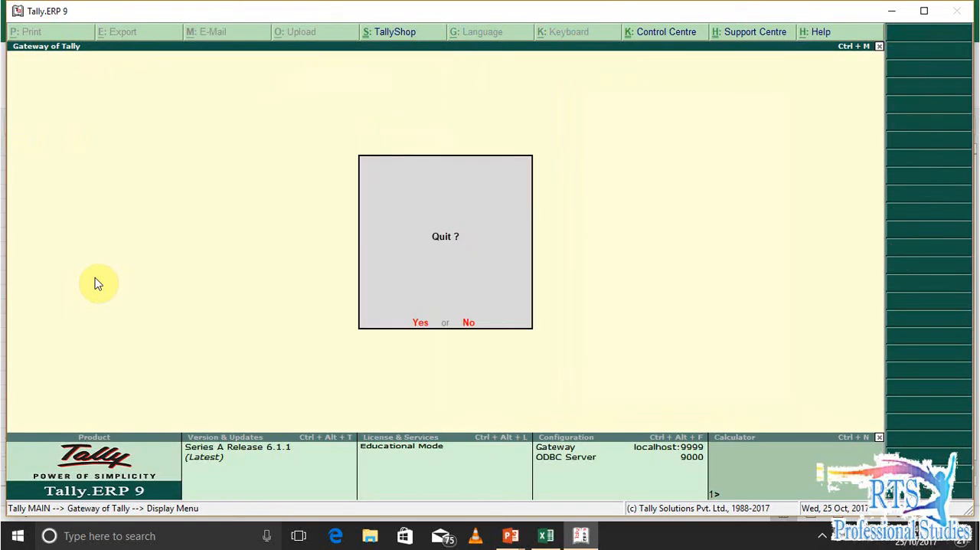
key("v")
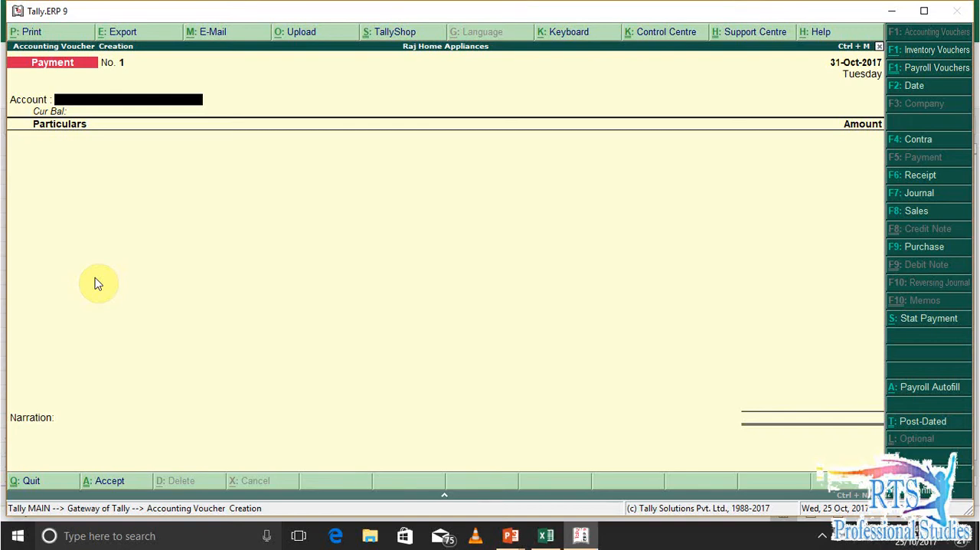
key("alt+a")
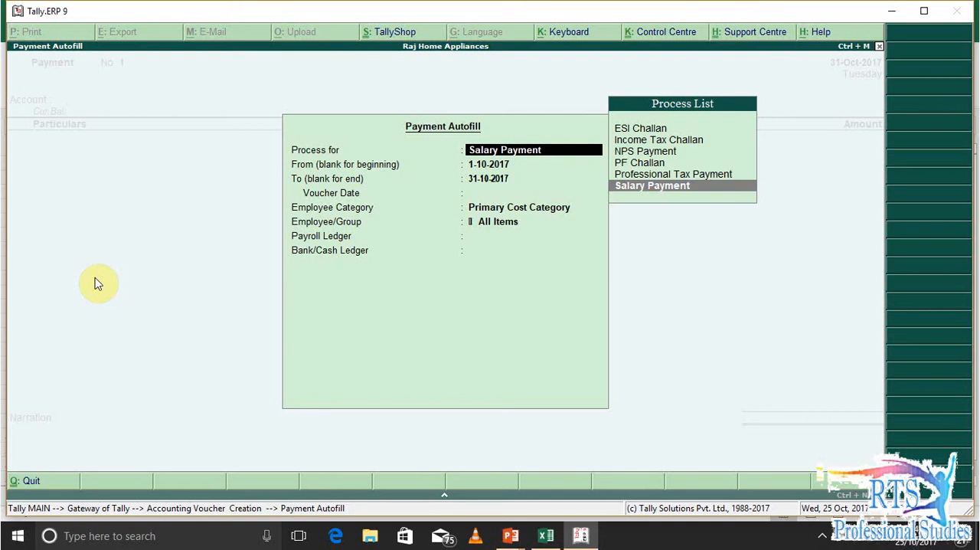
key("Escape")
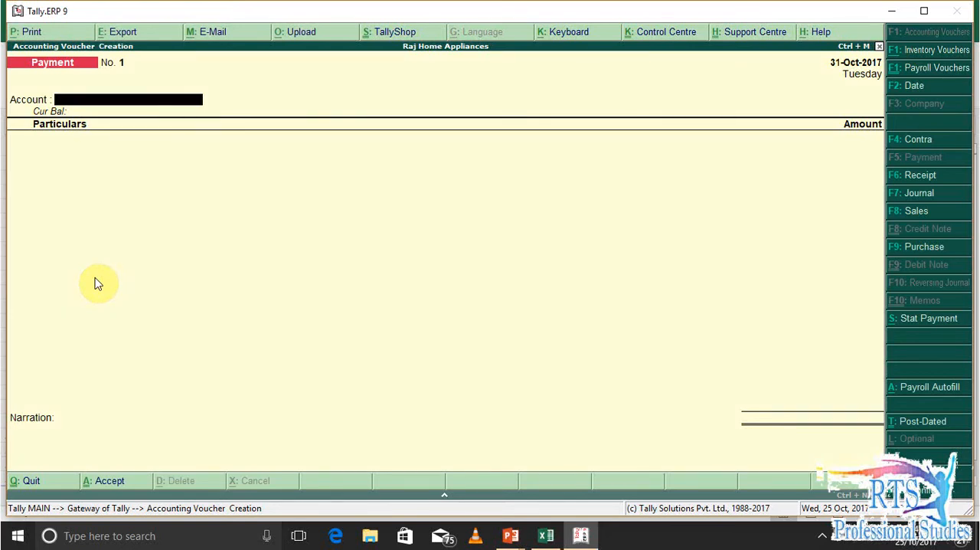
key("Escape")
key("Return")
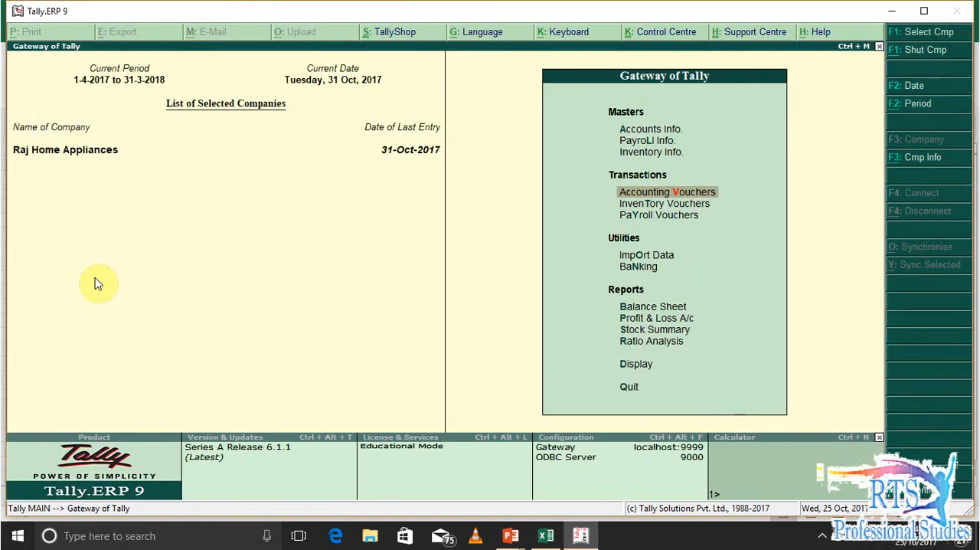
Start a payroll voucher with the Wages Payable account and choose the second employee listed under Primary Cost Category
key("y")
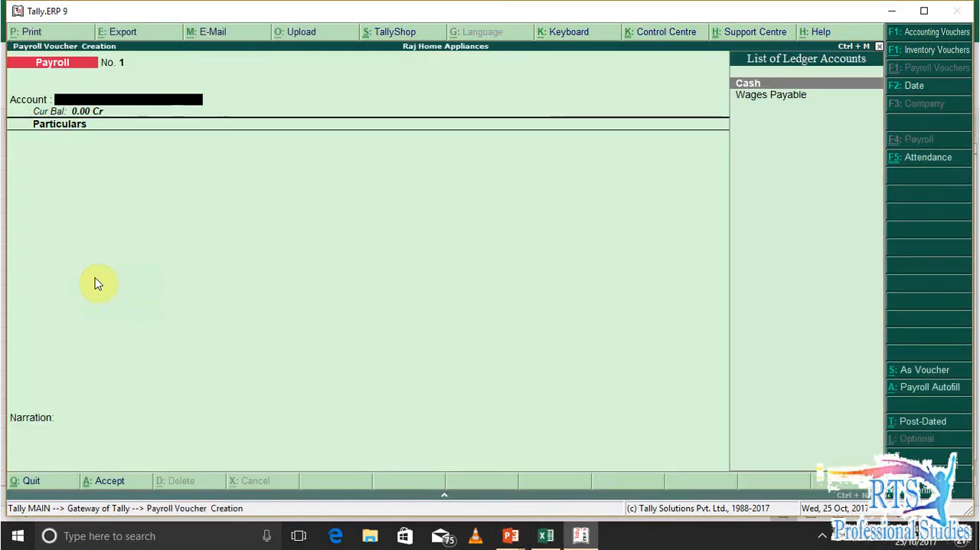
key("Down")
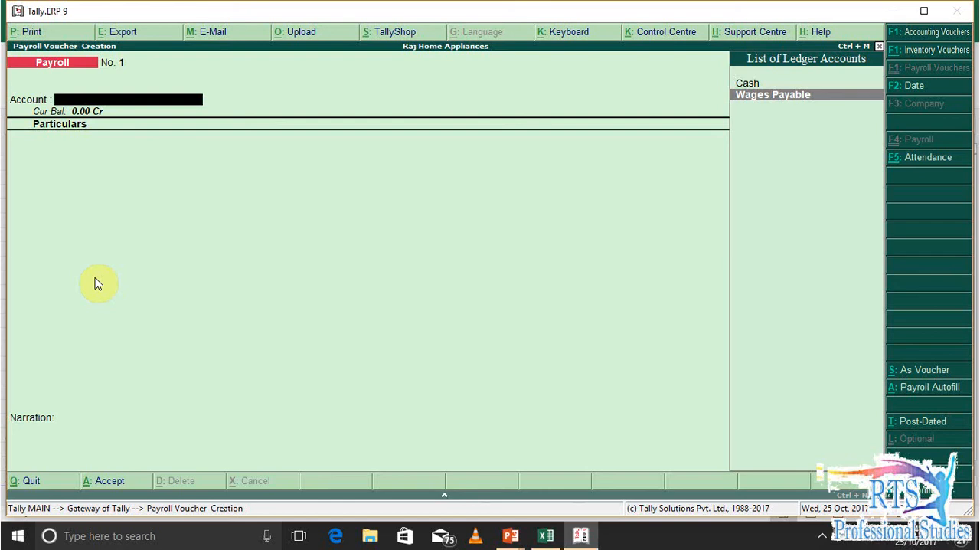
key("Return")
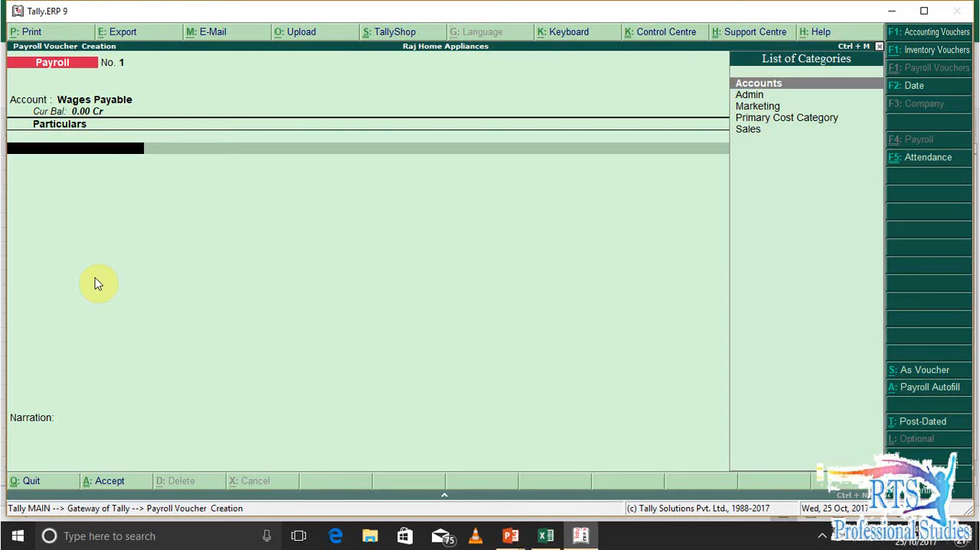
key("Down")
key("Down")
key("Down")
key("Return")
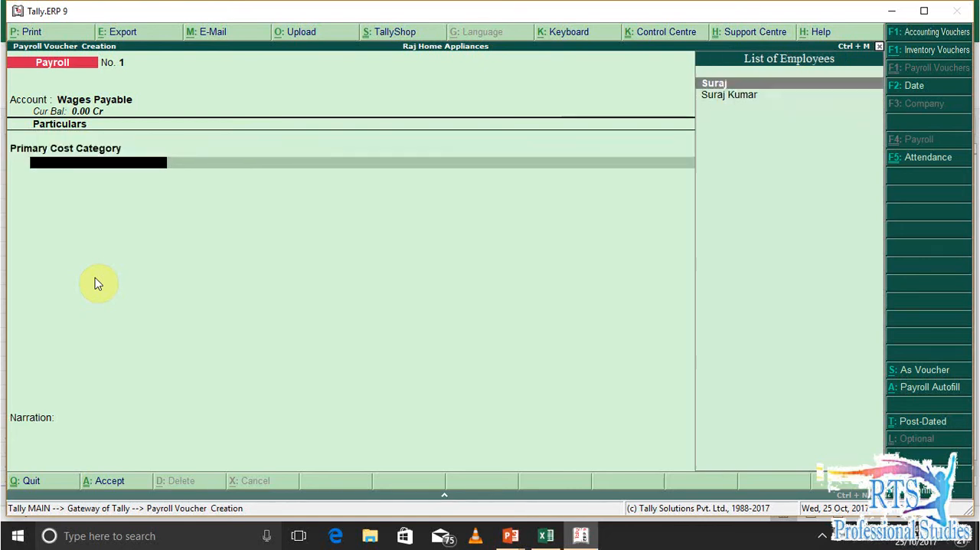
key("Down")
key("Return")
Add the Basic Wages pay head with 15000, taken from the employee's Basic figure in the Excel salary sheet
key("Down")
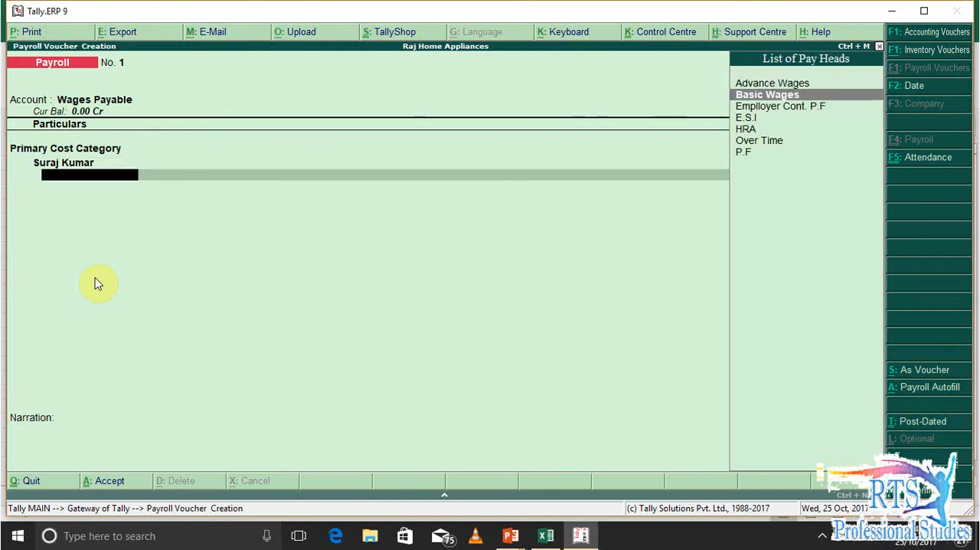
key("Return")
key("alt+Tab")
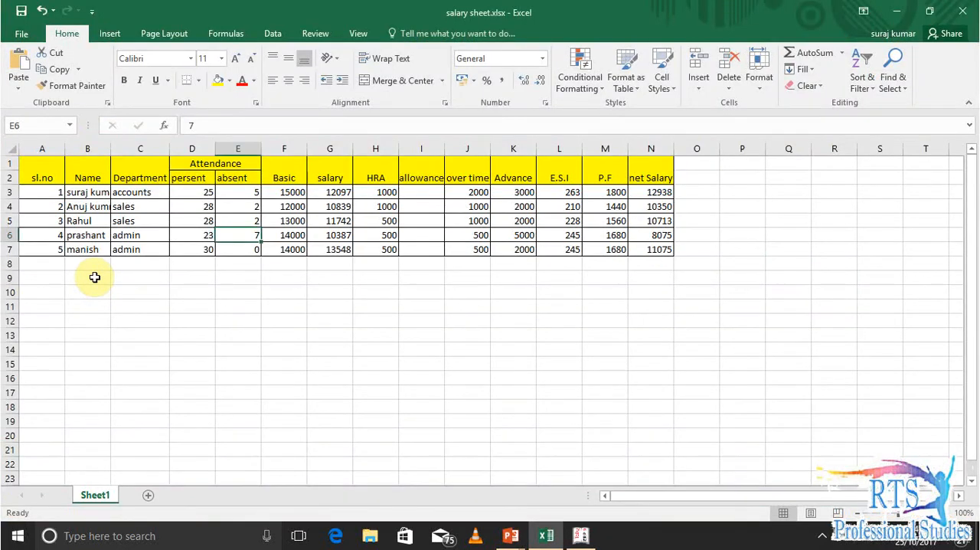
key("Right")
key("Up")
key("Up")
key("alt+Tab")
type("15000")
key("Return")
key("Return")
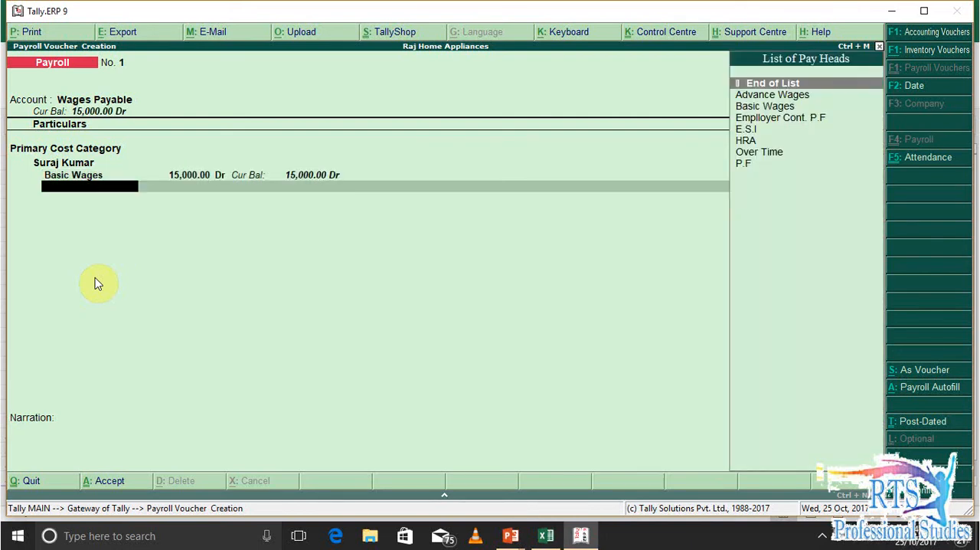
Check the employee's salary figure in the Excel sheet and set the Basic Wages amount to 12097
key("alt+Tab")
key("Right")
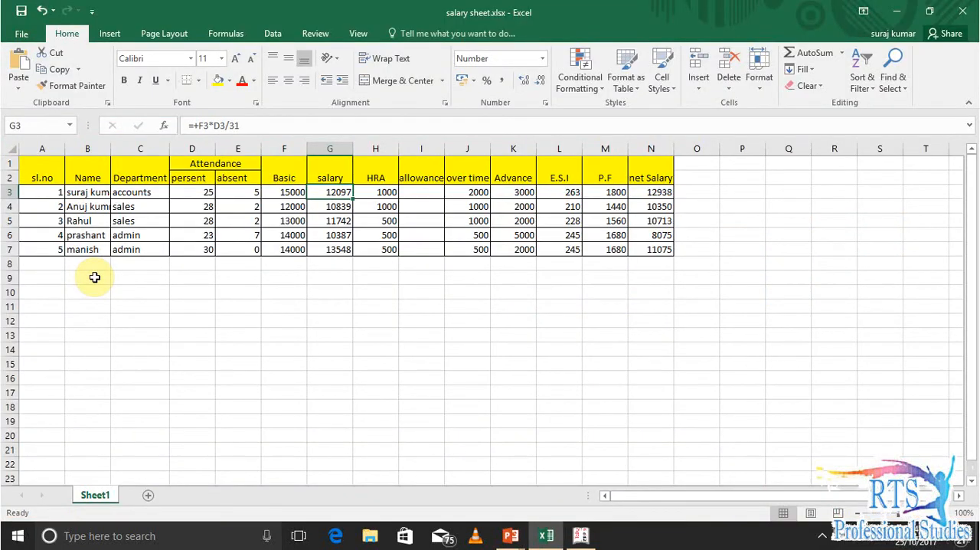
key("Left")
key("Right")
key("alt+Tab")
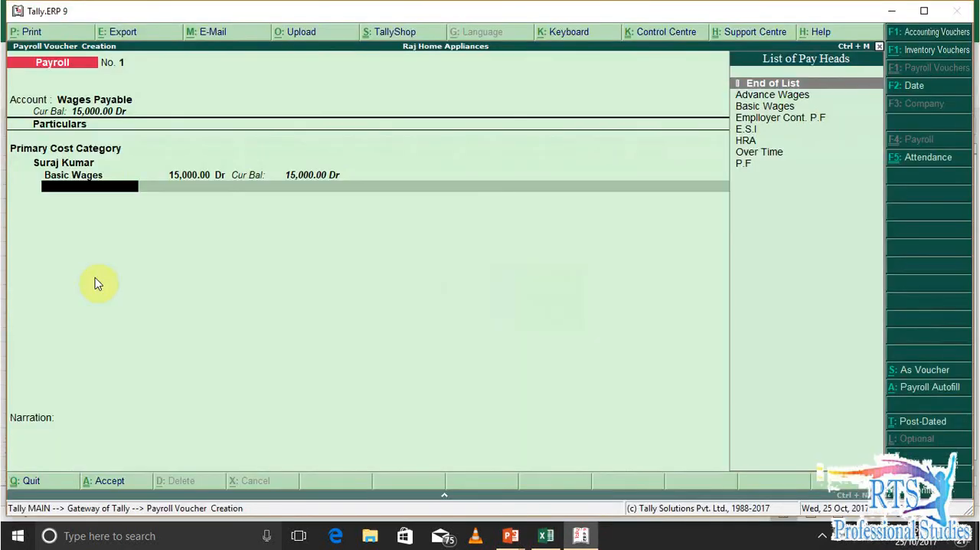
key("BackSpace")
key("BackSpace")
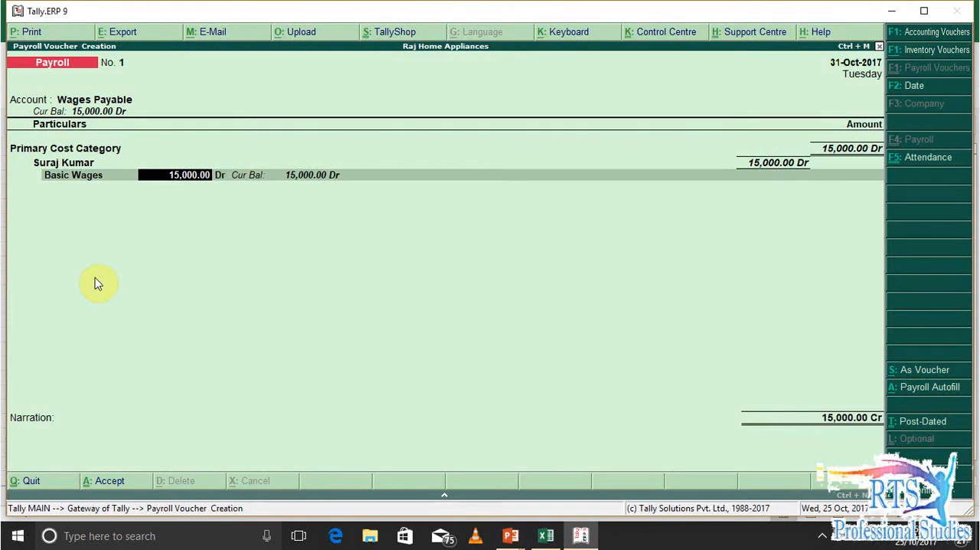
type("12097")
key("Return")
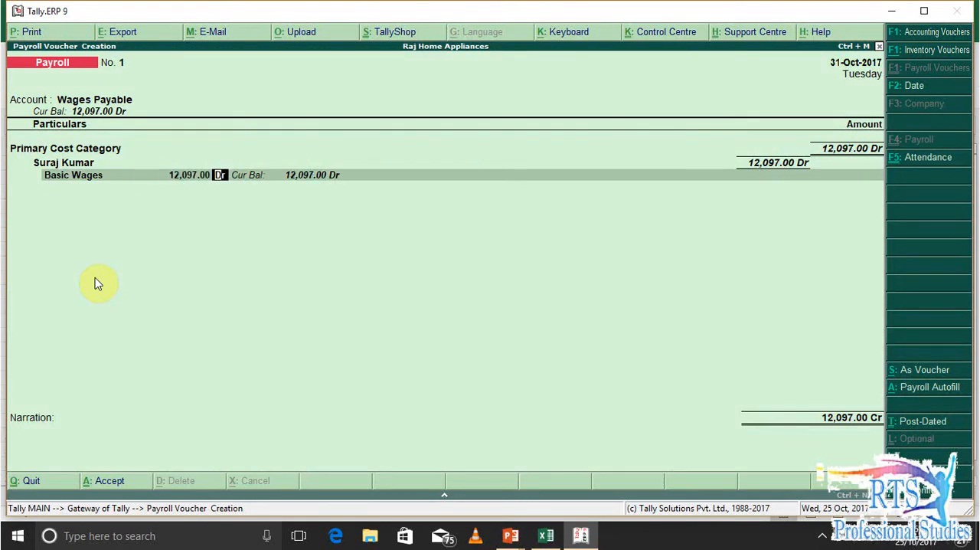
key("Return")
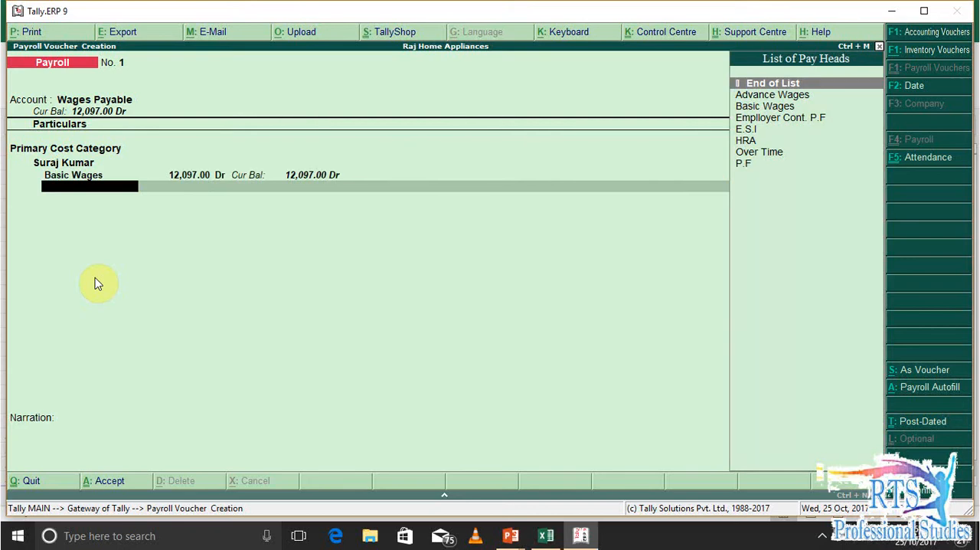
Look up the employee's HRA in the Excel salary sheet and add an HRA pay head of 1000 to the voucher
key("alt+Tab")
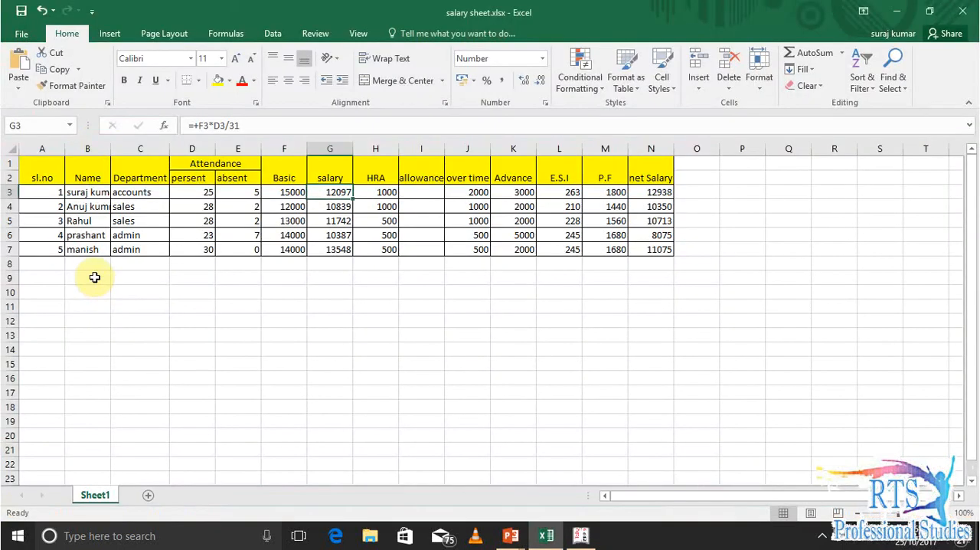
key("Right")
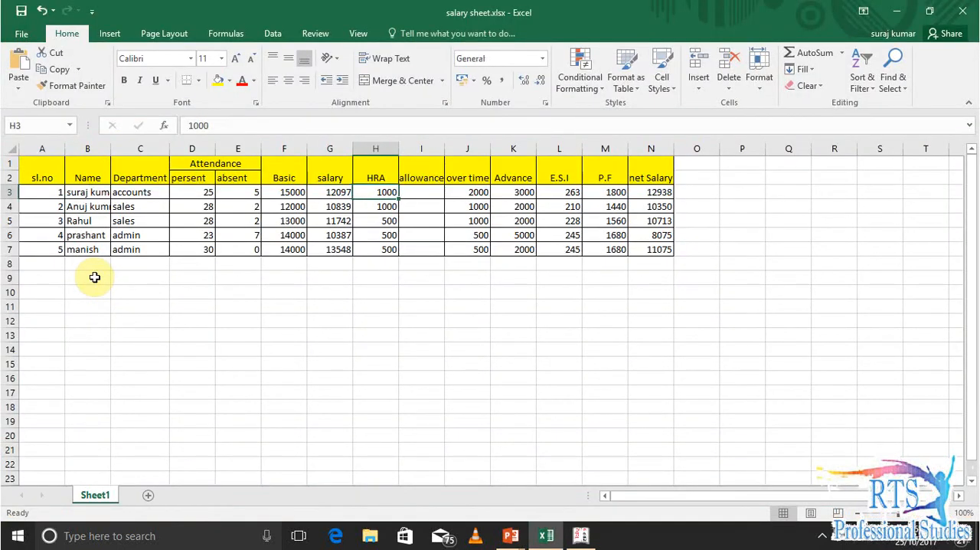
key("alt+Tab")
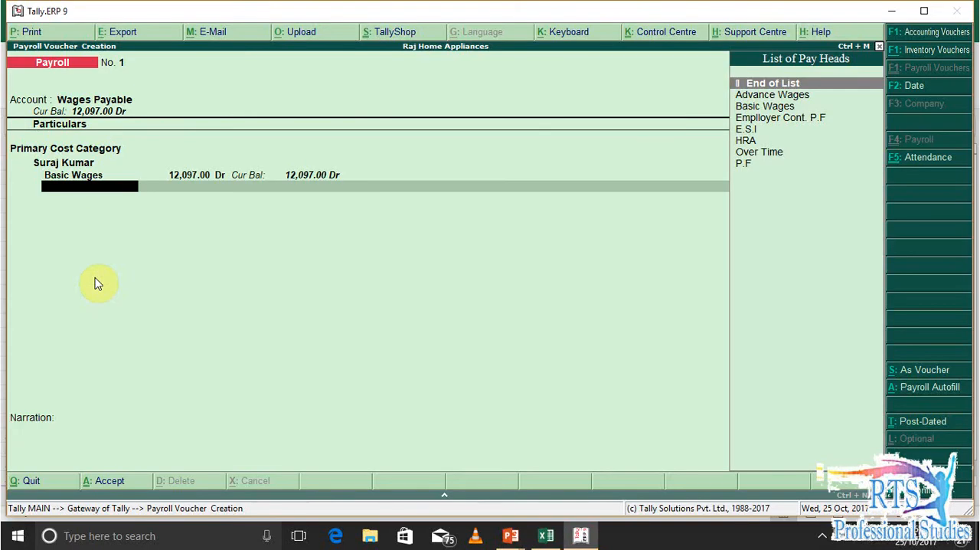
type("Hr")
key("Return")
type("1000")
key("Return")
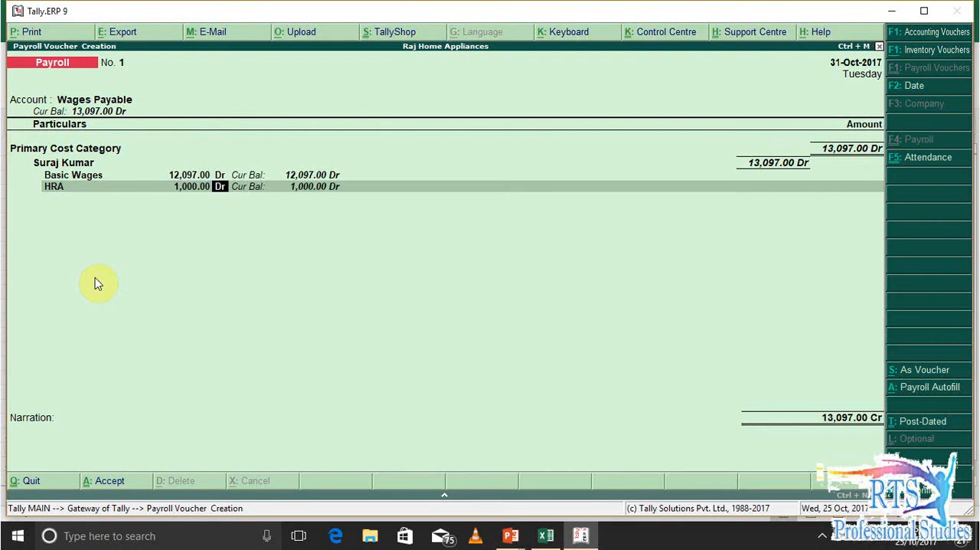
key("Return")
Look up the employee's overtime in the Excel salary sheet and add an Over Time pay head of 2000 to the voucher
key("alt+Tab")
key("Right")
key("Right")
key("Right")
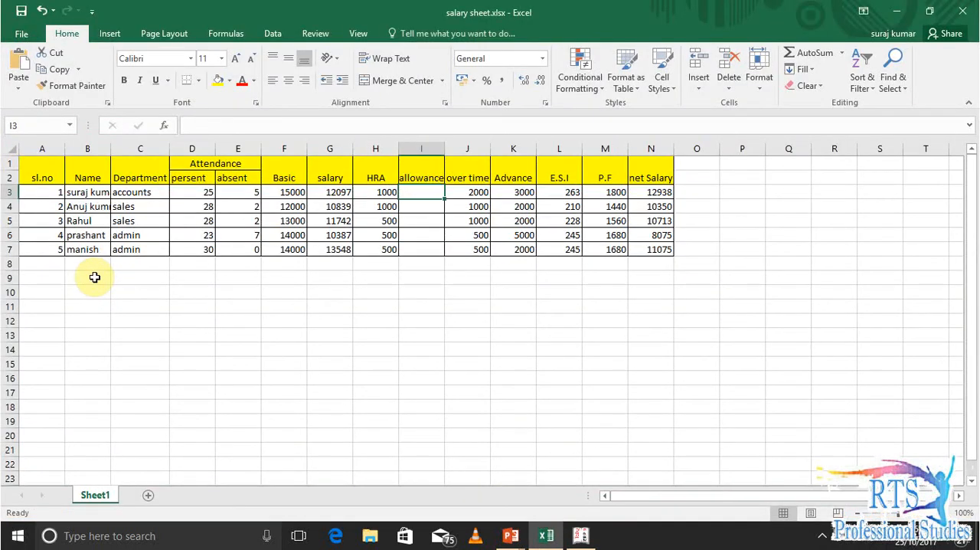
key("Left")
key("alt+Tab")
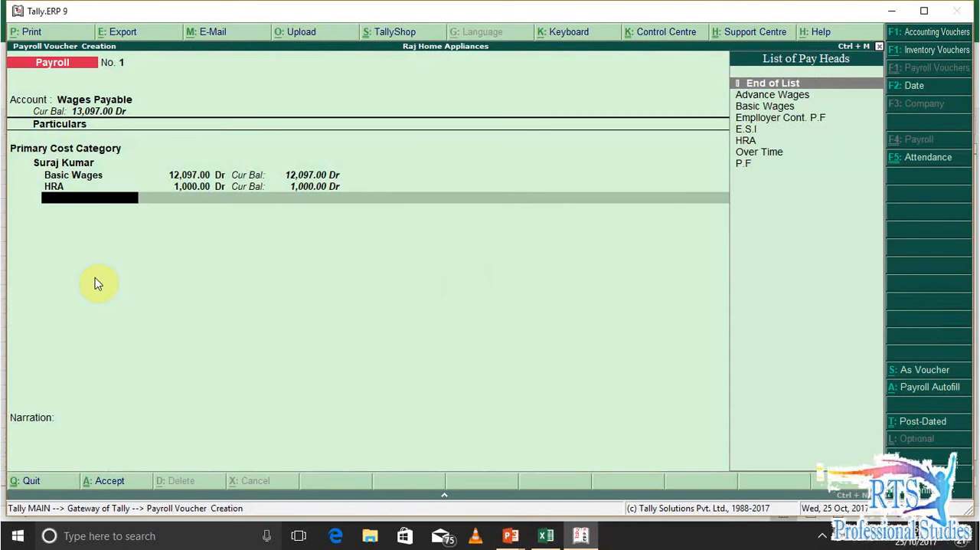
type("Ov")
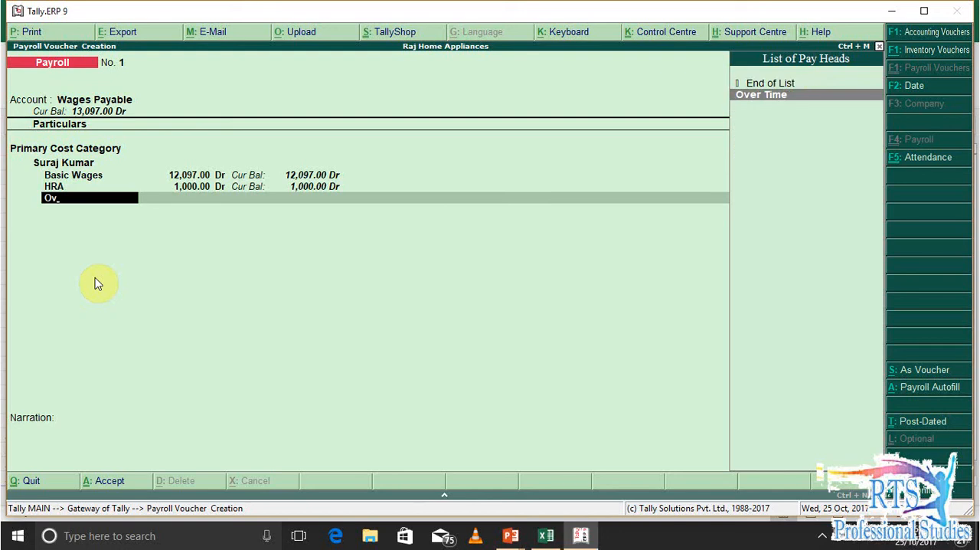
key("Return")
type("2000")
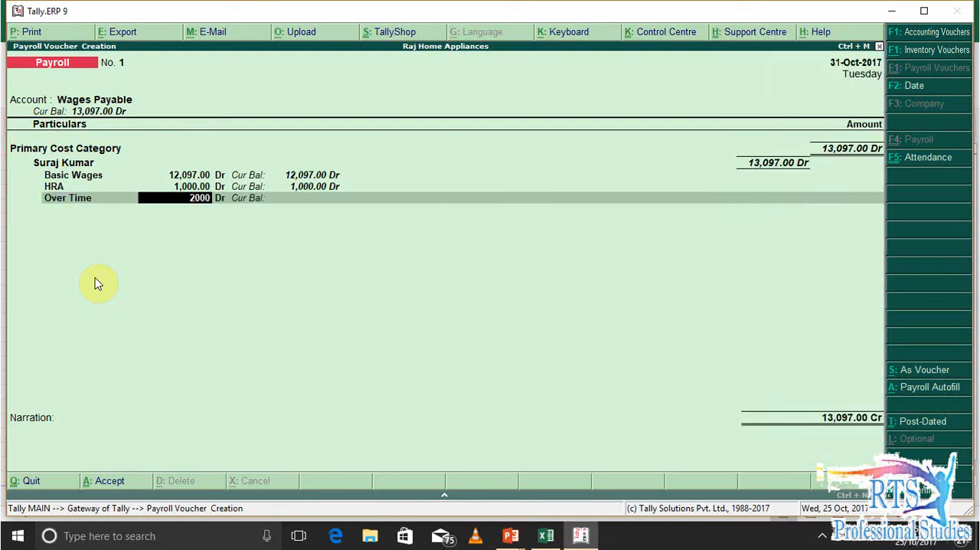
key("Return")
key("Return")
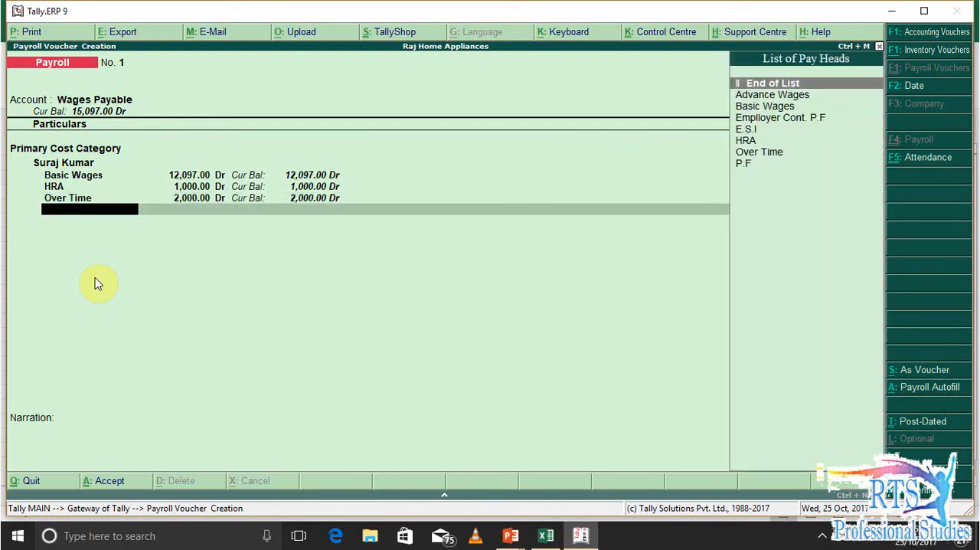
Add the Advance Wages pay head with the 3000 deduction listed for the employee in the Excel salary sheet
type("A")
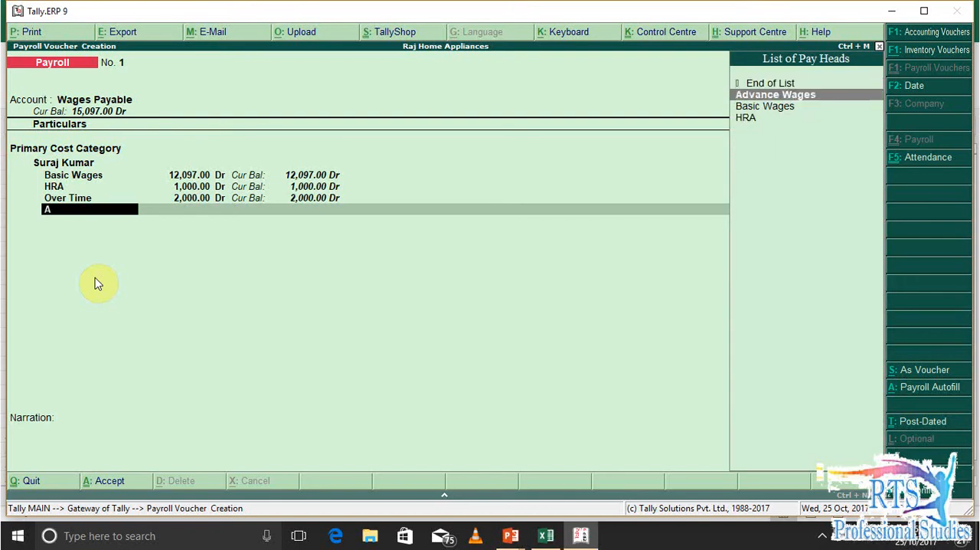
key("Return")
key("alt+Tab")
key("Right")
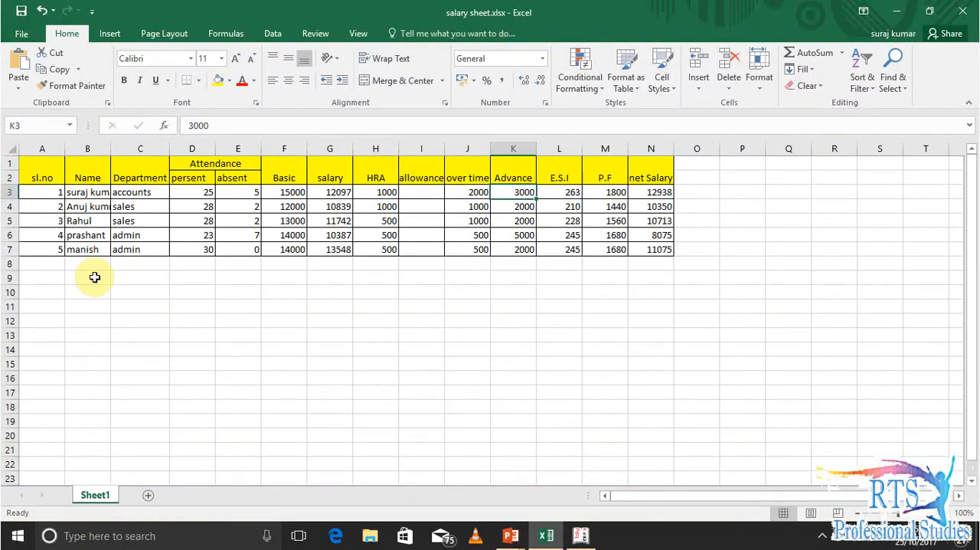
key("alt+Tab")
type("3000")
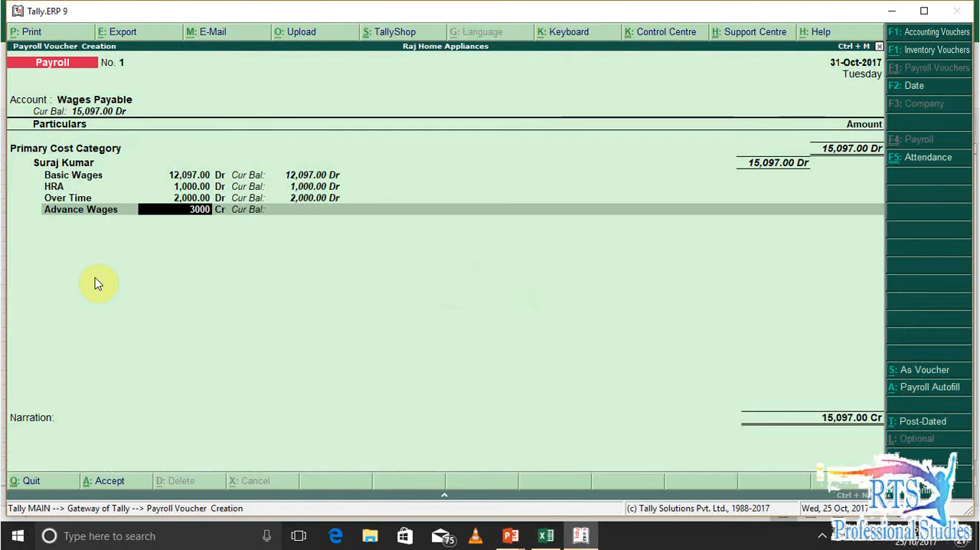
key("Return")
key("Return")
Look up the employee's E.S.I in the Excel salary sheet and add an E.S.I deduction of 263 to the voucher
key("alt+Tab")
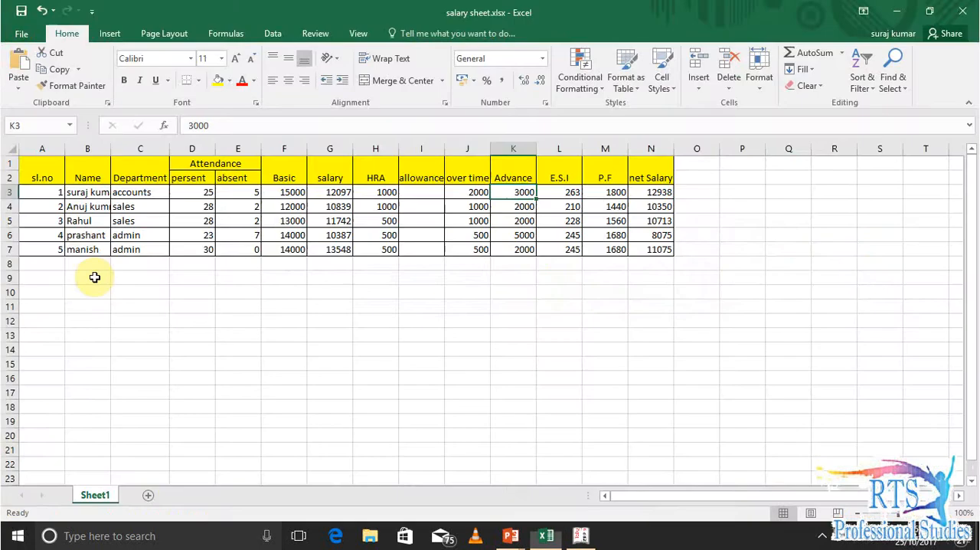
key("Right")
key("alt+Tab")
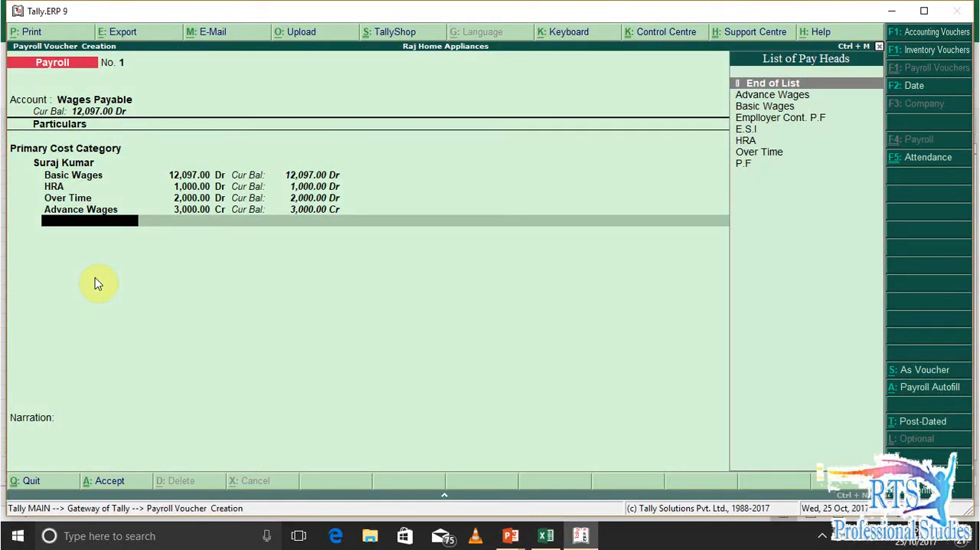
type("E")
key("Down")
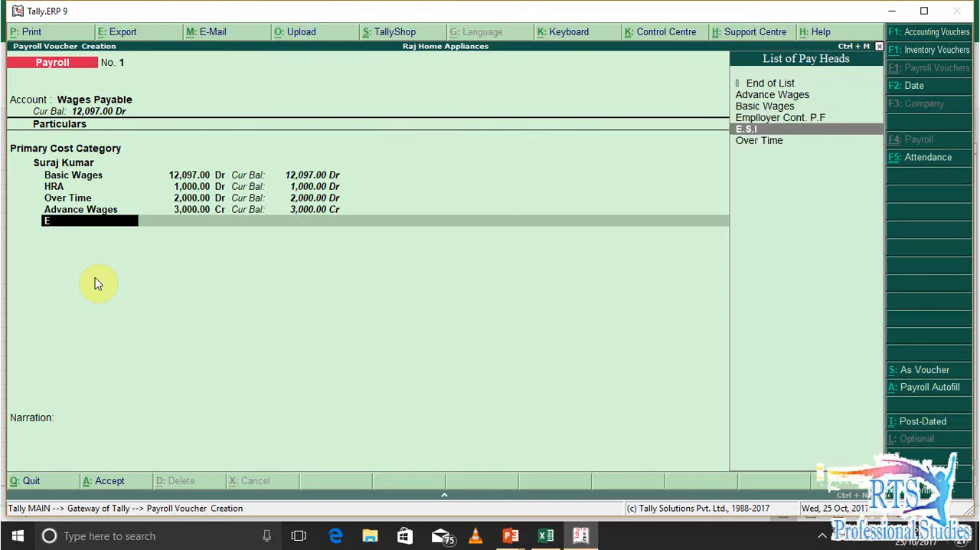
key("Return")
type("263")
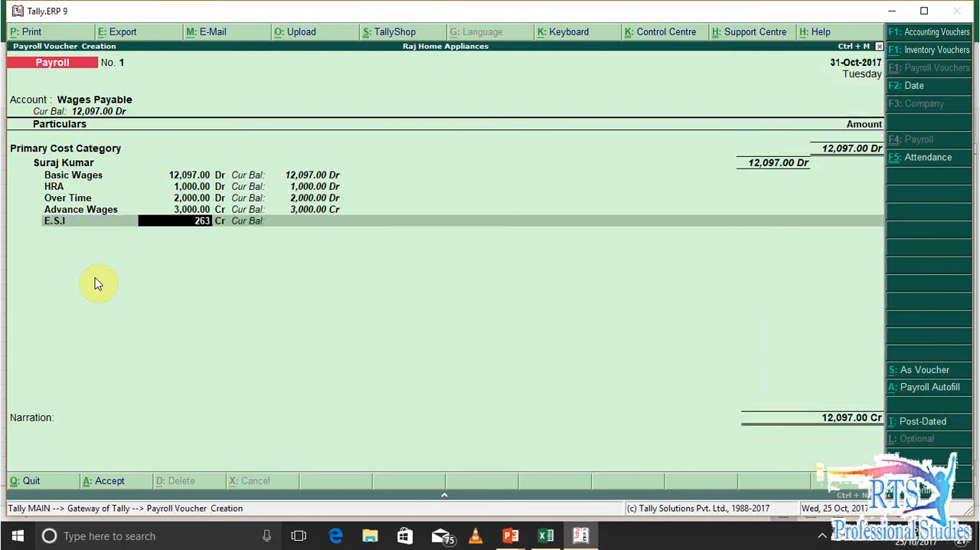
key("Return")
Add a P.F deduction of 1800 from the Excel salary sheet and finish the employee's pay head list
key("Return")
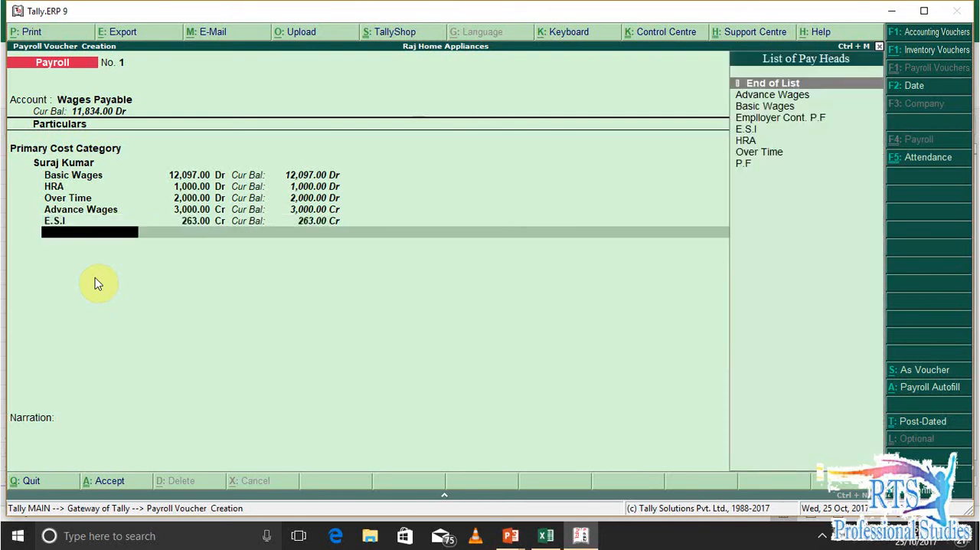
type("Pf")
key("Return")
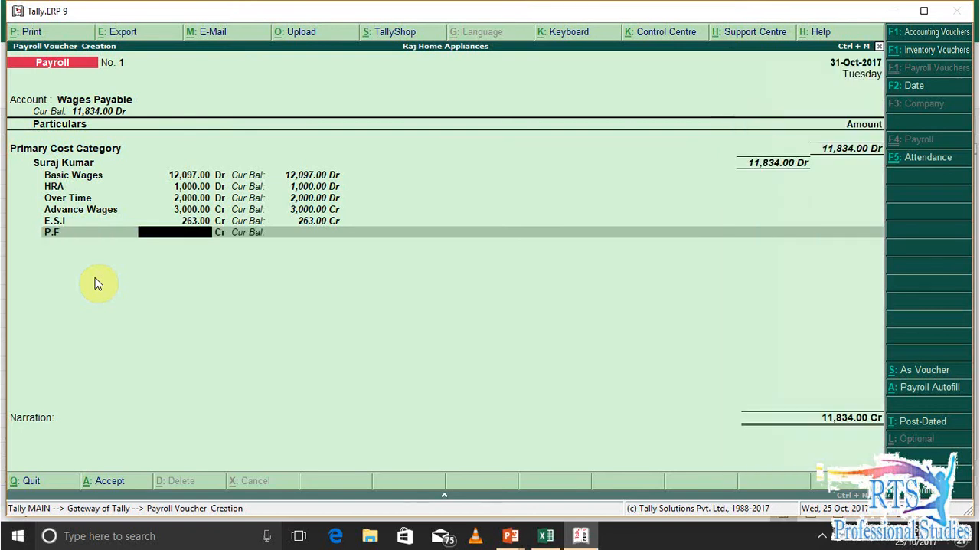
key("alt+Tab")
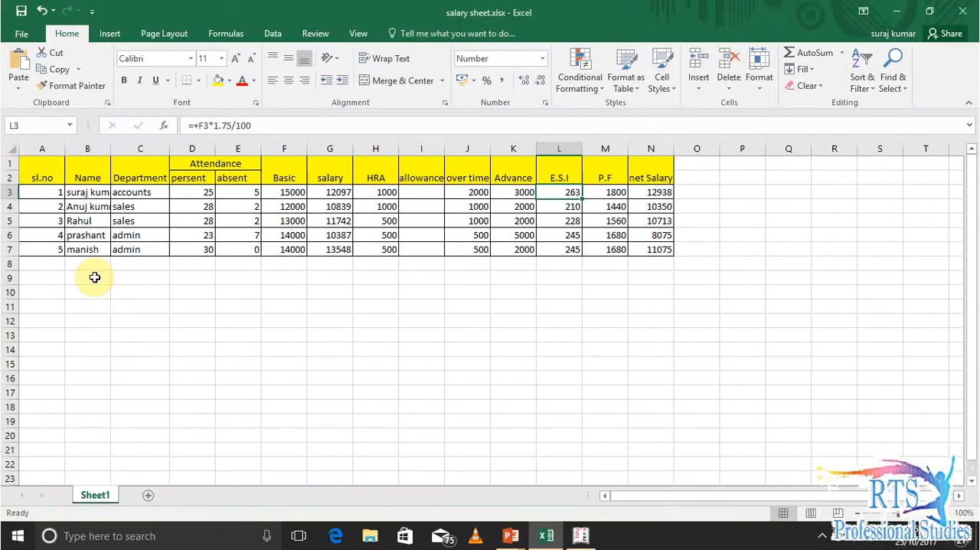
key("Right")
key("alt+Tab")
type("1,800")
key("Return")
End the employee and category lists, leave the narration blank, and save the first payroll voucher
key("Return")
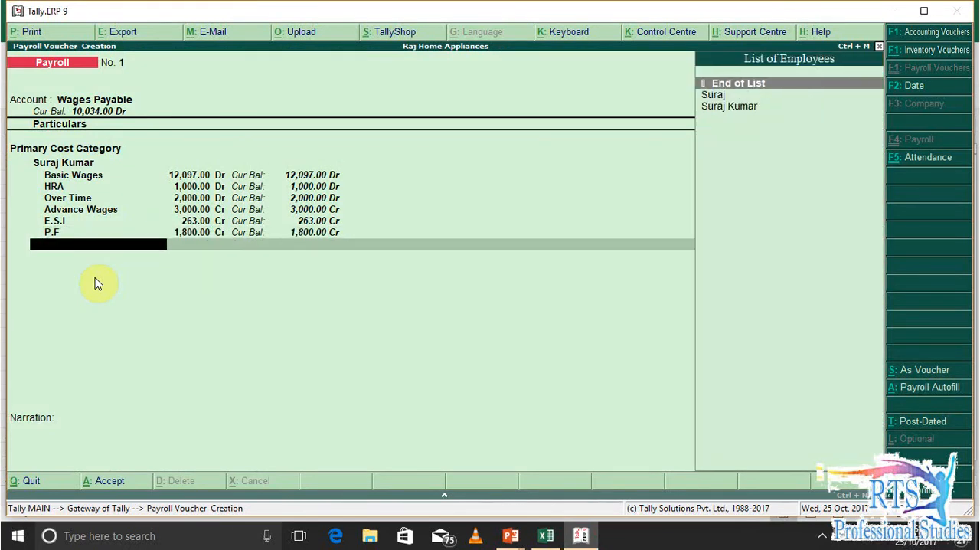
key("Return")
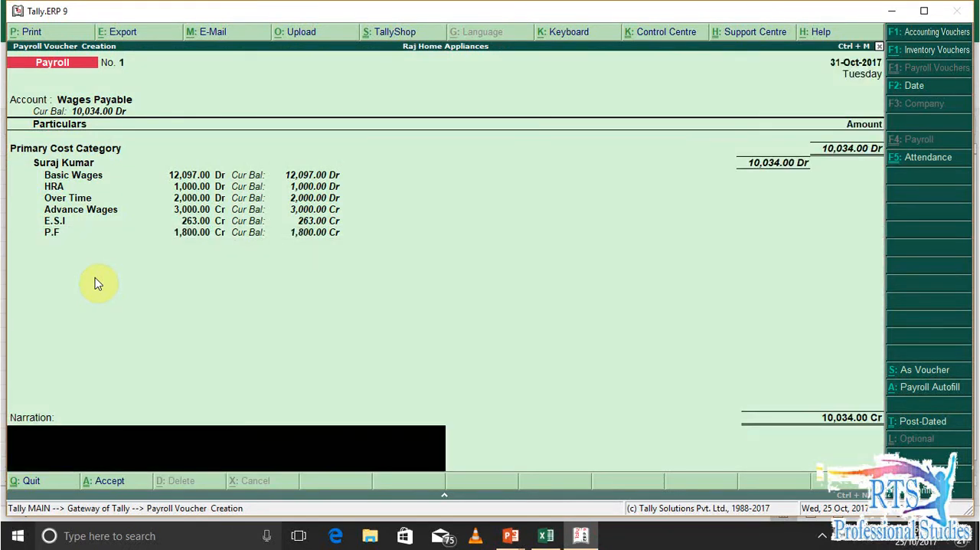
key("Return")
Set Wages Payable as the account of the second payroll voucher and choose the Sales category with its first employee
key("Return")
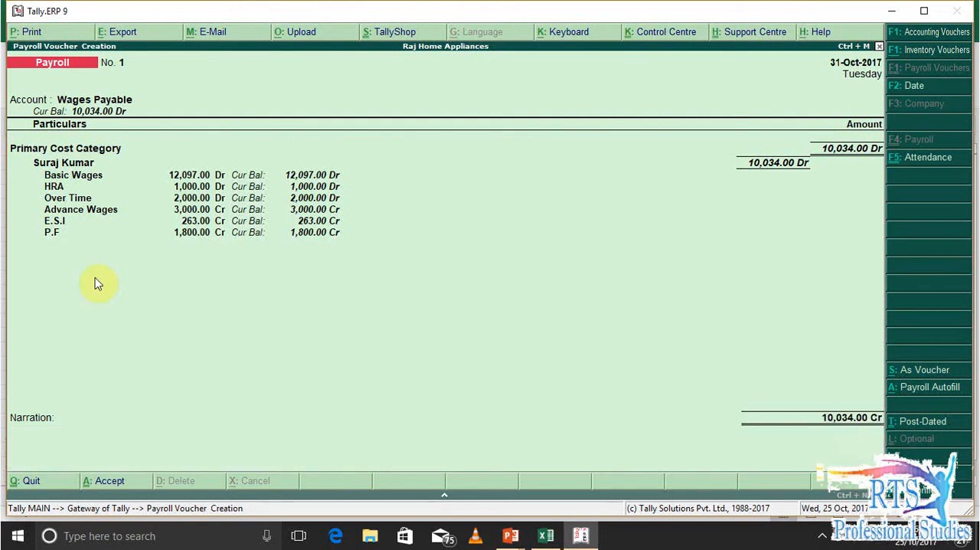
key("Down")
key("Return")
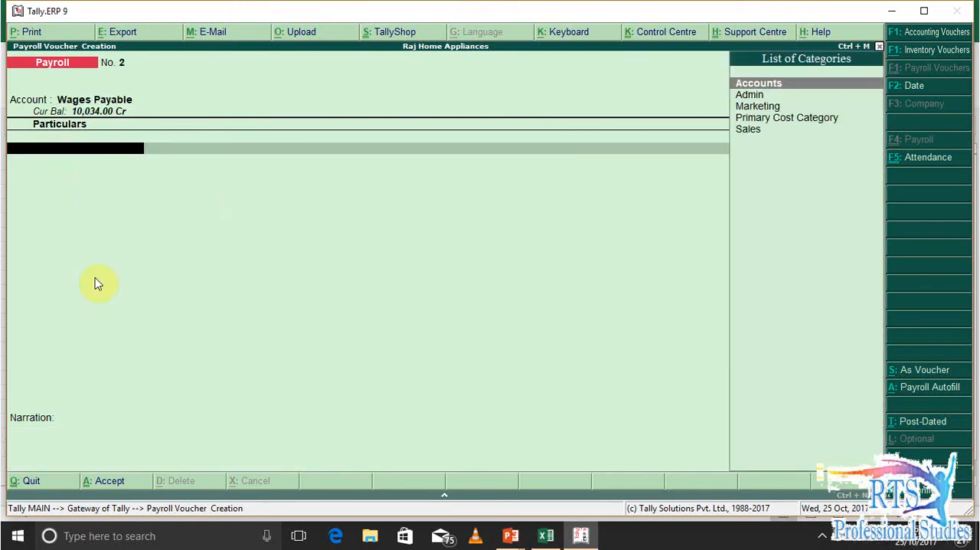
key("Down")
key("Down")
key("Down")
key("Down")
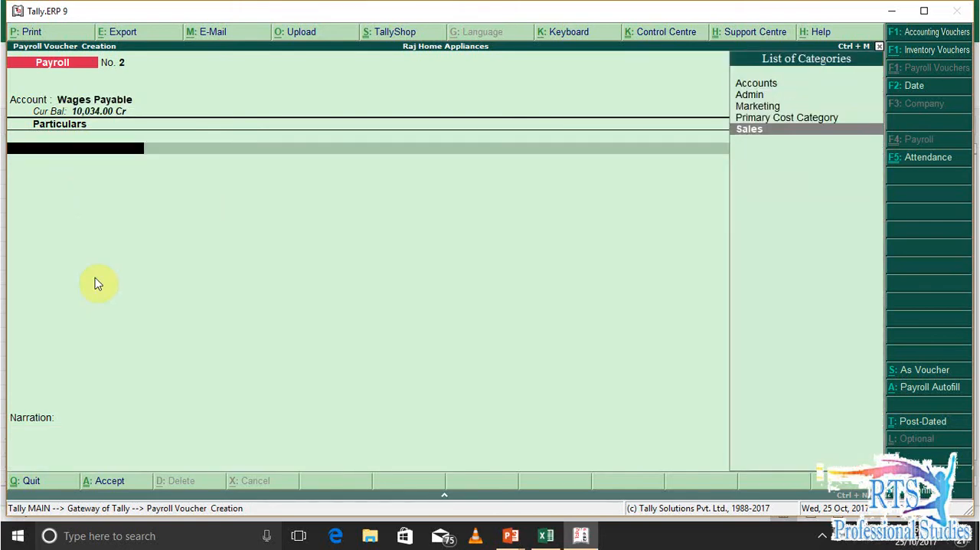
key("Return")
Add the Basic Wages pay head with 10839 for the Sales employee
key("Return")
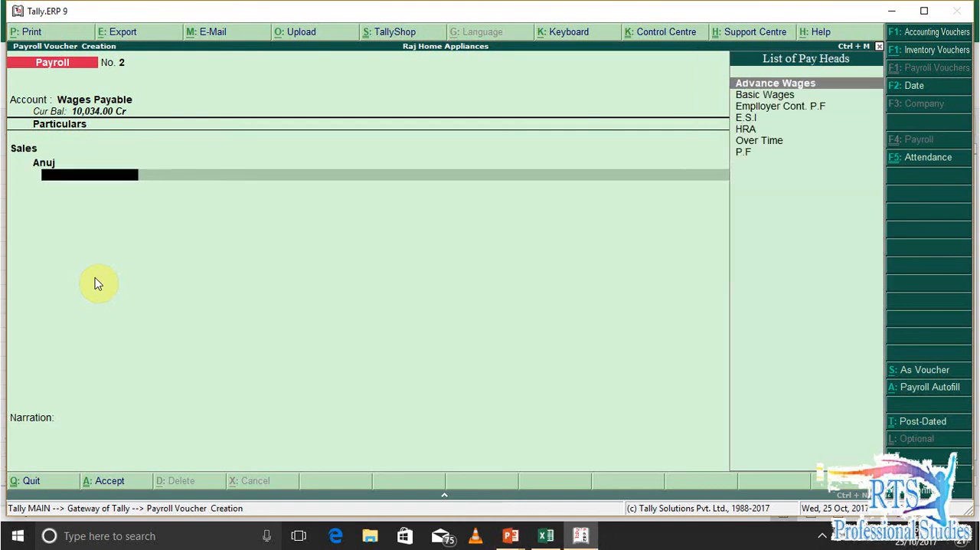
key("Down")
key("Return")
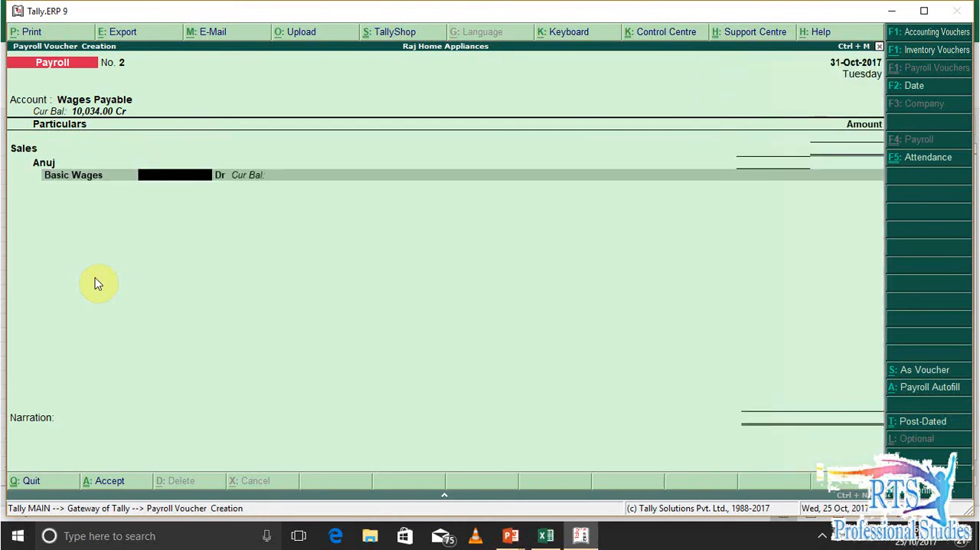
type("10839")
key("Return")
key("Return")
Add the HRA pay head, check its amount in the Excel salary sheet, and enter 1000
key("Down")
key("Down")
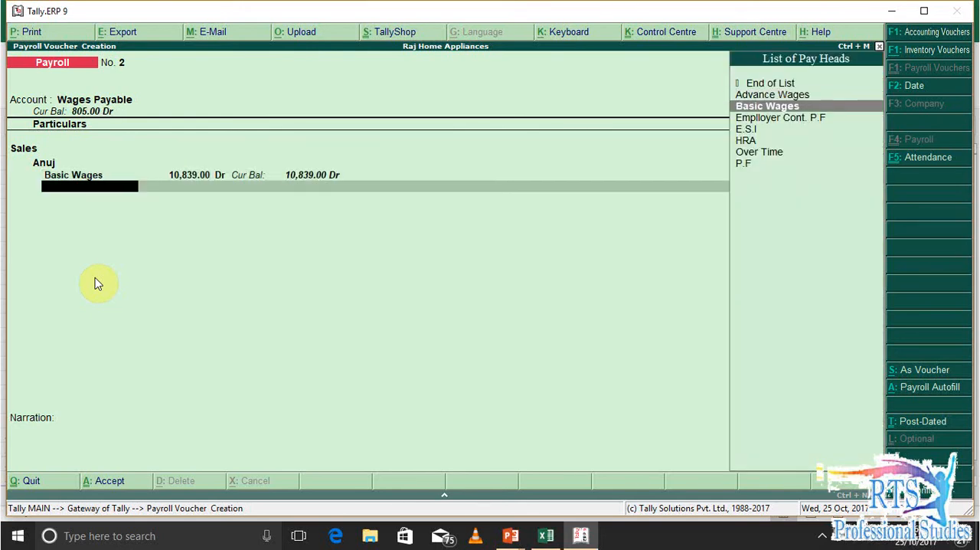
key("Down")
key("Down")
key("Down")
key("Return")
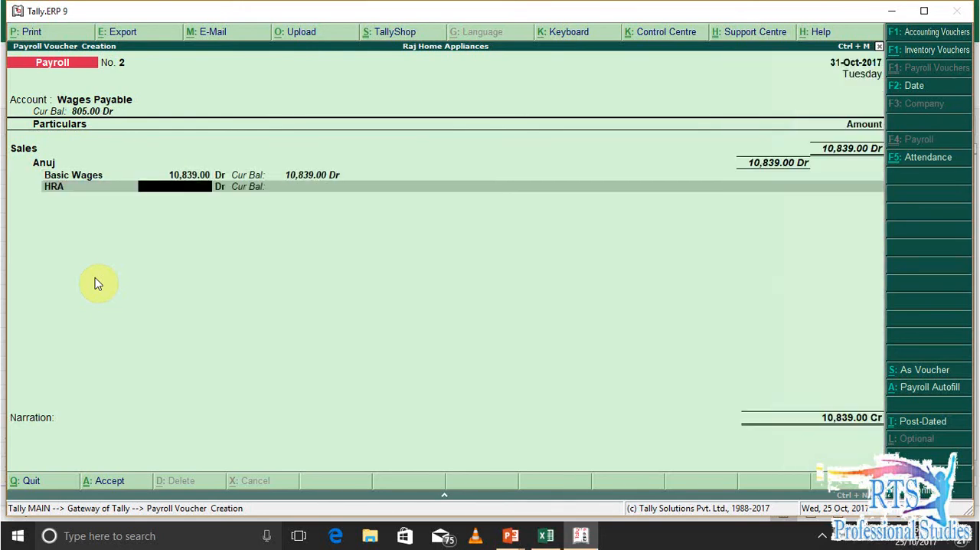
key("alt+Tab")
key("Left")
key("Right")
key("Right")
key("alt+Tab")
type("1000")
key("Return")
Look up the employee's overtime in the Excel salary sheet and add the Over Time pay head with 1000
key("Return")
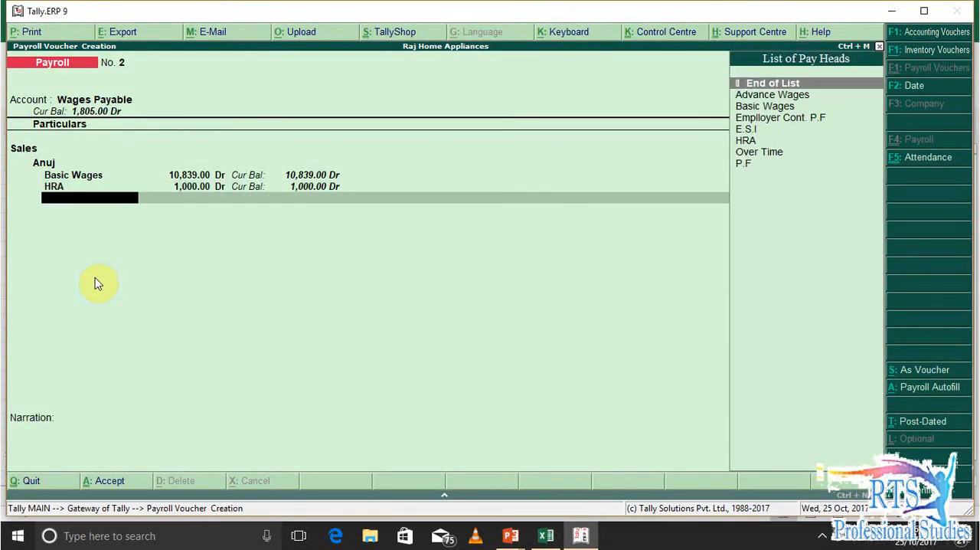
key("alt+Tab")
key("Right")
key("Right")
key("Right")
key("Right")
key("Left")
key("Left")
key("alt+Tab")
type("o")
key("Return")
type("1,000")
key("Return")
key("Return")
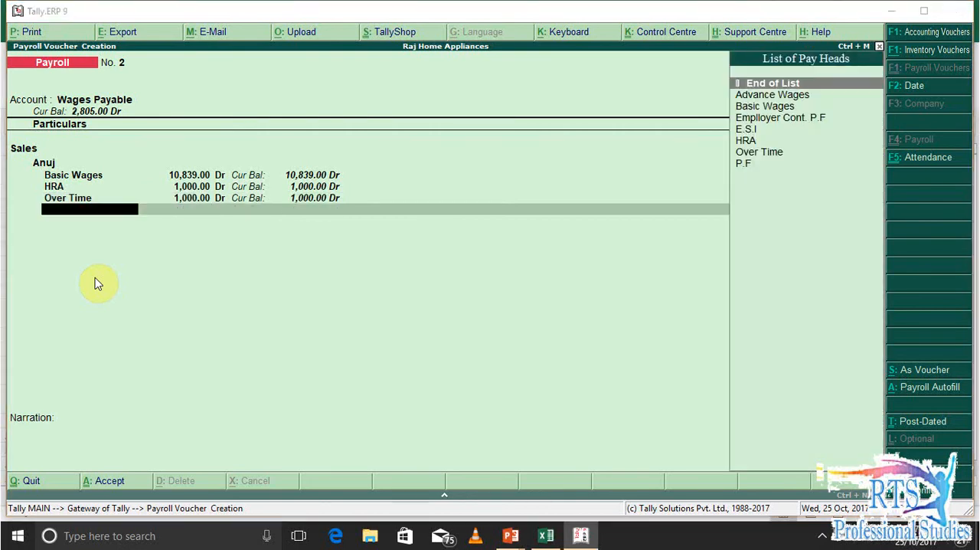
Look up the employee's advance in the Excel salary sheet and add an Advance Wages deduction of 2000
key("alt+Tab")
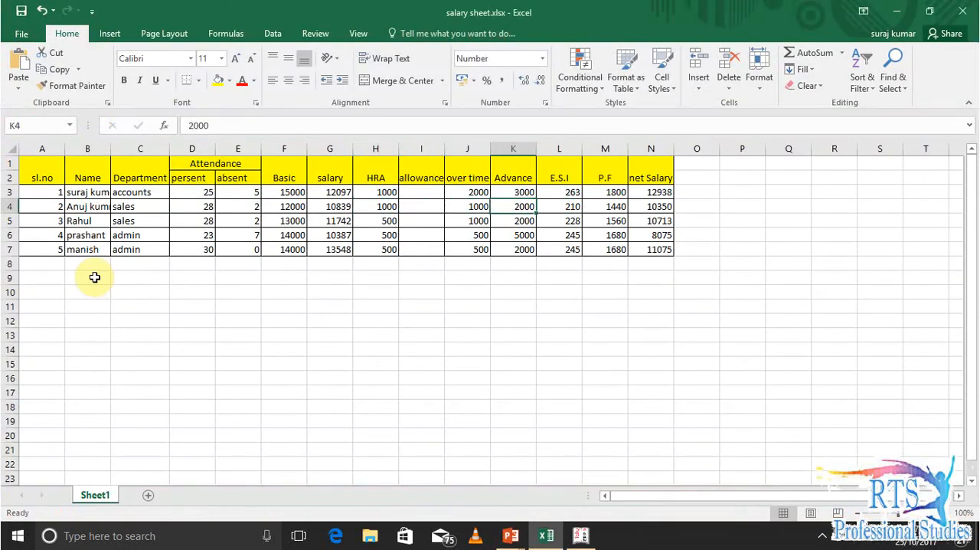
key("alt+Tab")
key("Down")
key("Down")
key("Down")
key("Up")
key("Up")
key("Return")
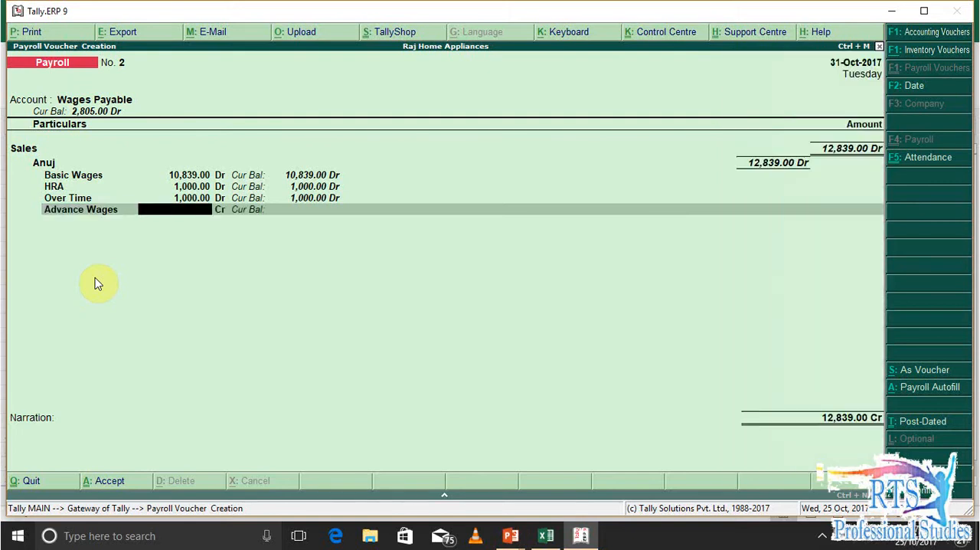
type("2000")
key("Return")
key("Return")
Look up the second employee's E.S.I in the Excel salary sheet and add an E.S.I deduction of 210
key("alt+Tab")
key("Left")
key("Right")
key("Right")
key("Right")
key("Left")
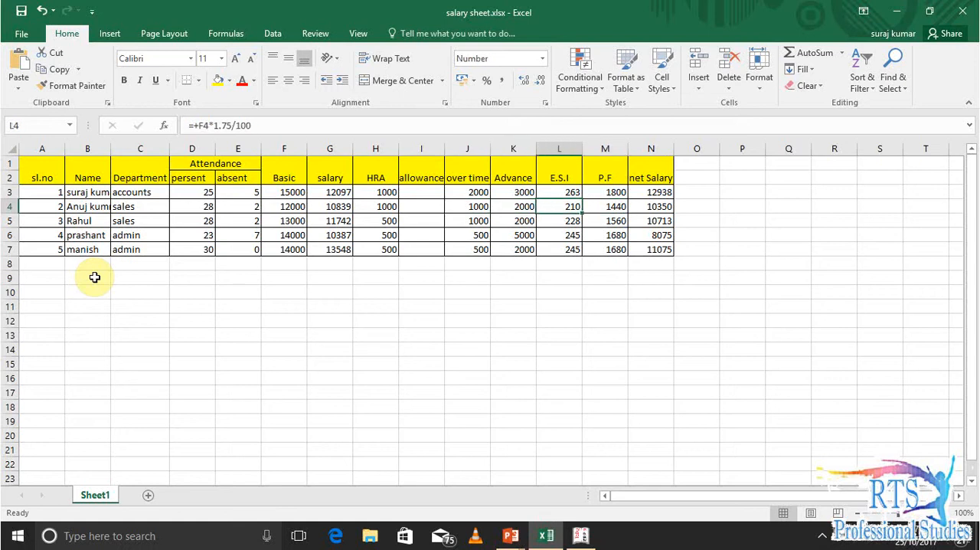
key("alt+Tab")
key("Down")
key("Down")
key("Down")
key("Down")
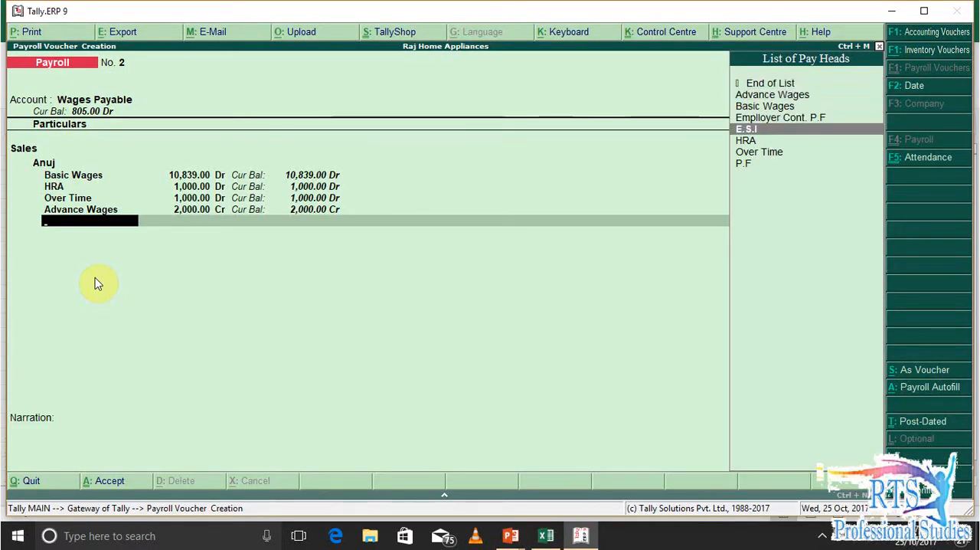
key("Return")
type("210")
key("Return")
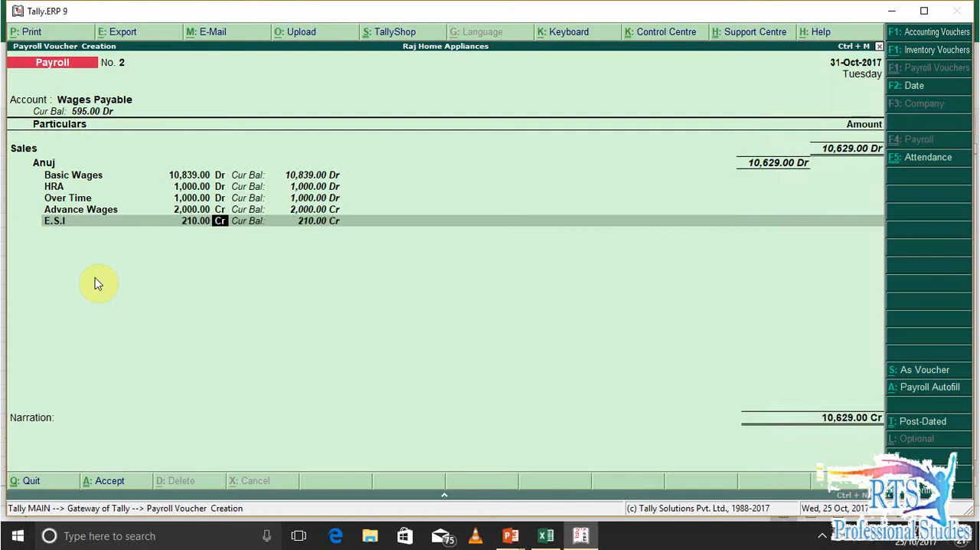
key("Return")
Look up the second employee's P.F in the Excel salary sheet and add a P.F deduction of 1440
key("alt+Tab")
key("Right")
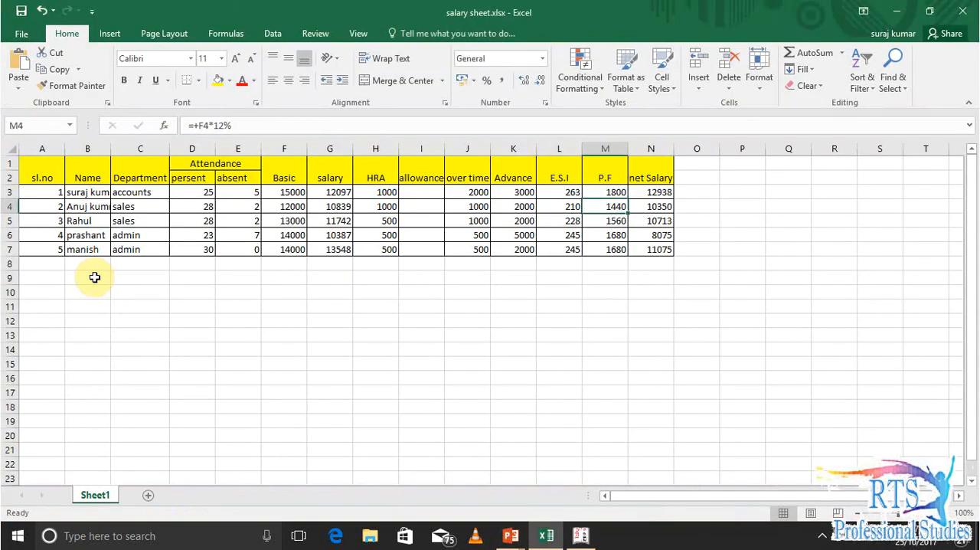
key("alt+Tab")
type("P.")
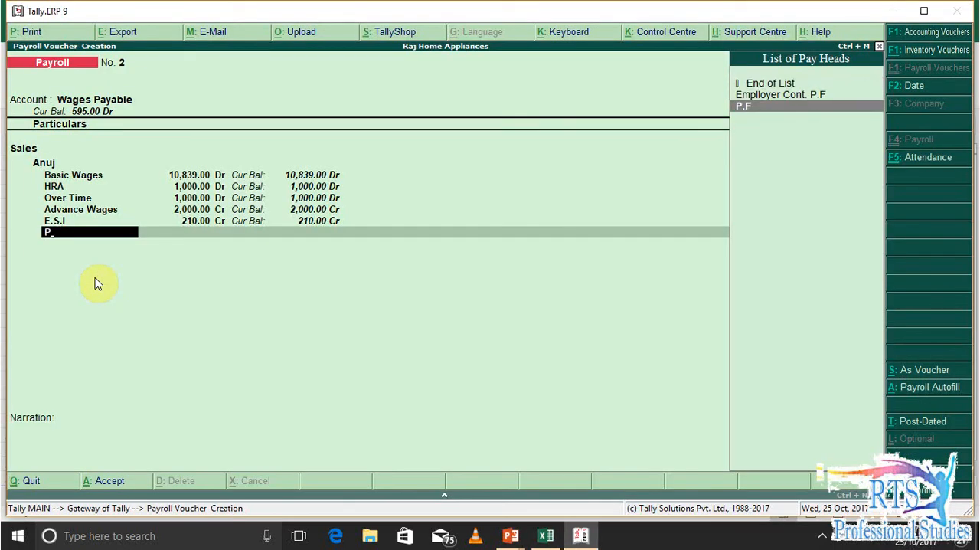
key("Return")
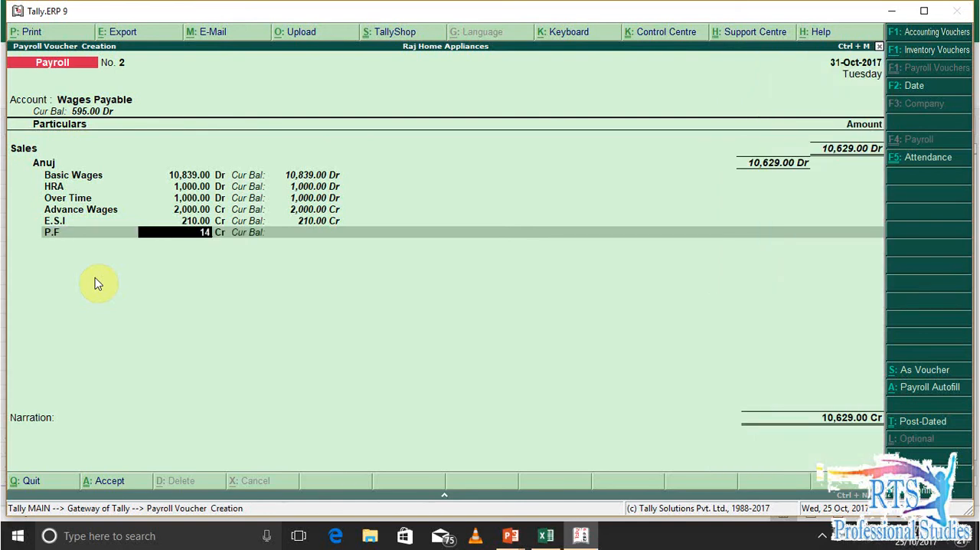
key("alt+Tab")
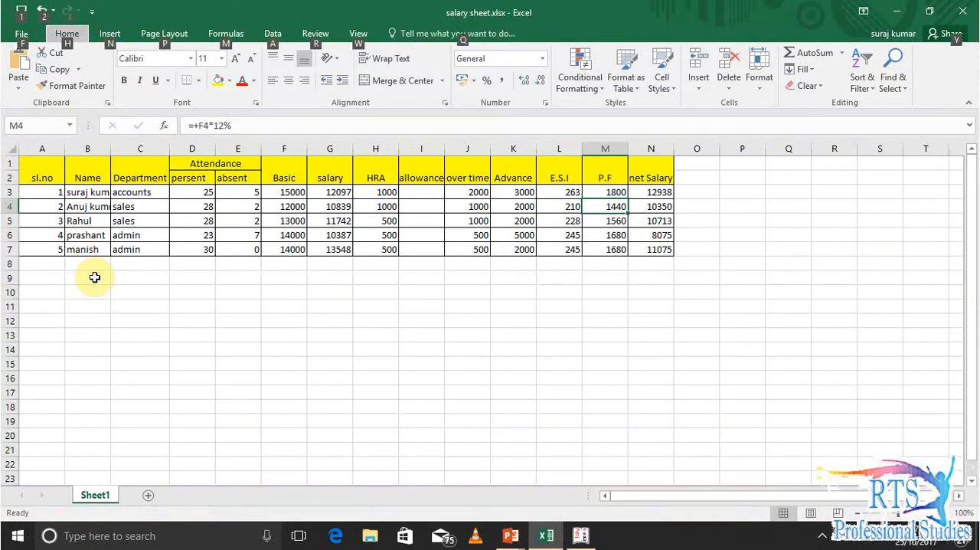
key("alt+Tab")
type("1440")
key("Return")
key("Return")
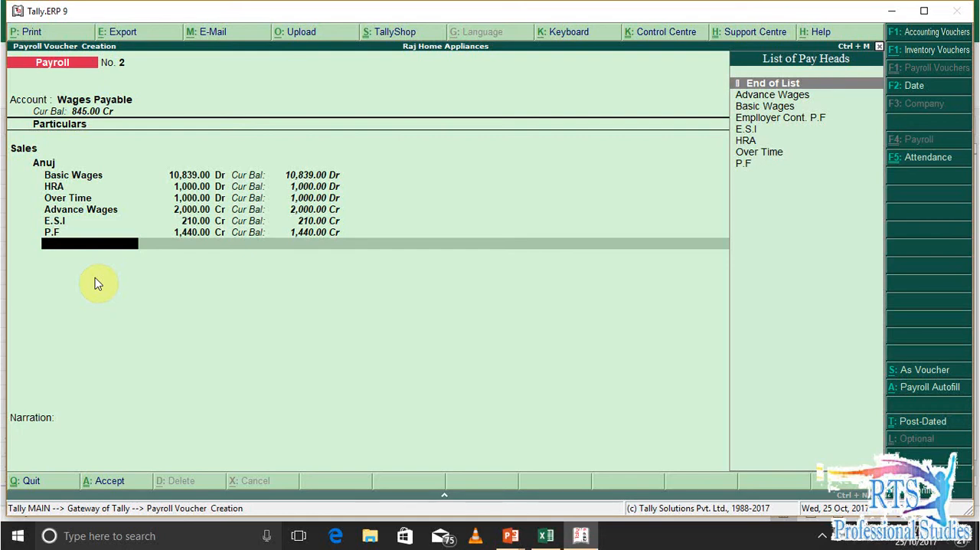
Compare the voucher total in Tally.ERP 9 with the employee's net salary in the Excel salary sheet
key("alt+Tab")
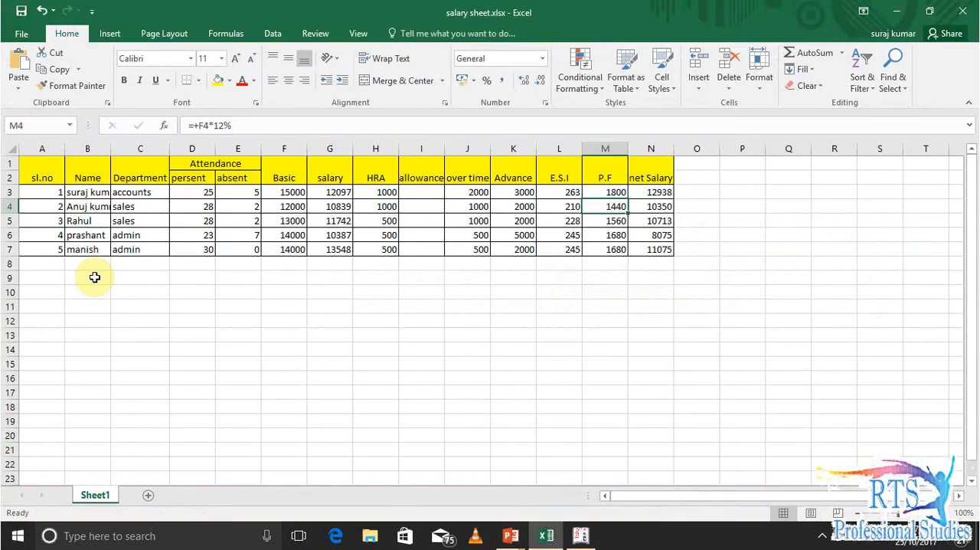
key("Right")
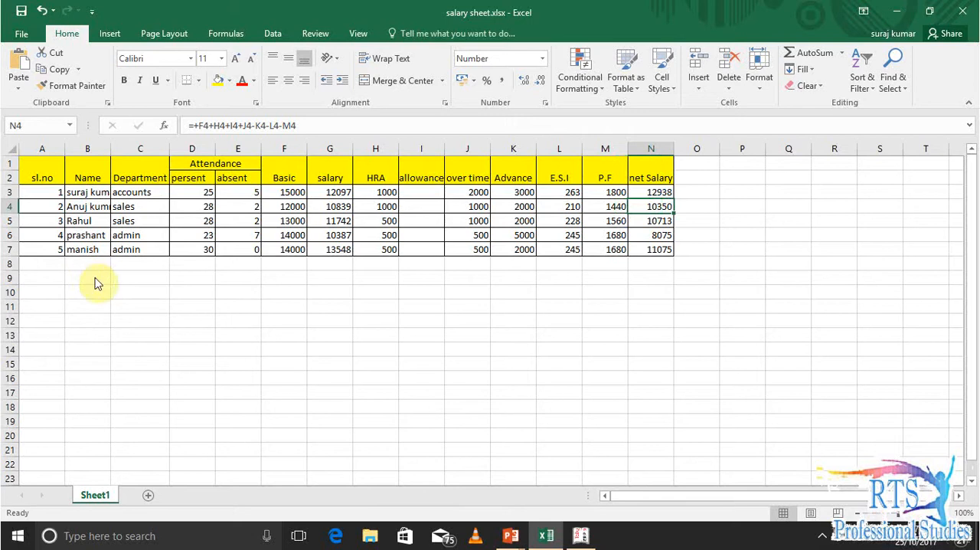
key("alt+Tab")
key("Return")
key("Return")
key("Return")
key("BackSpace")
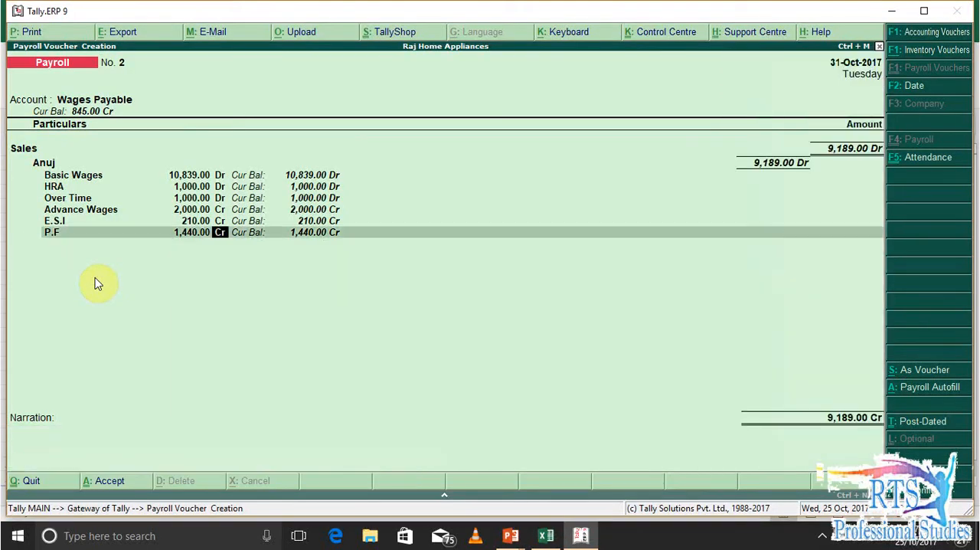
Switch to the Excel salary sheet and start a new net salary formula in N3 as +G3+H3+I3+J3, based on earned salary
key("alt+Tab")
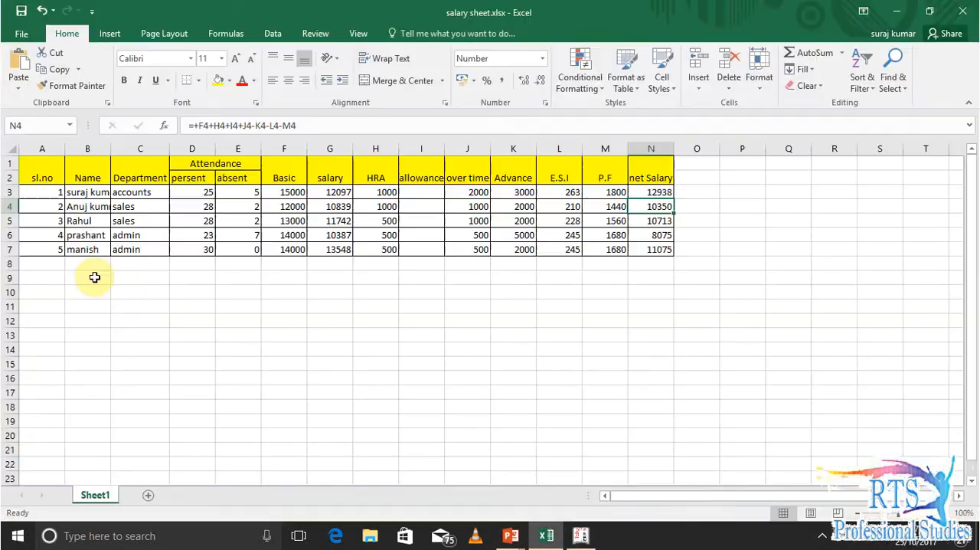
key("Up")
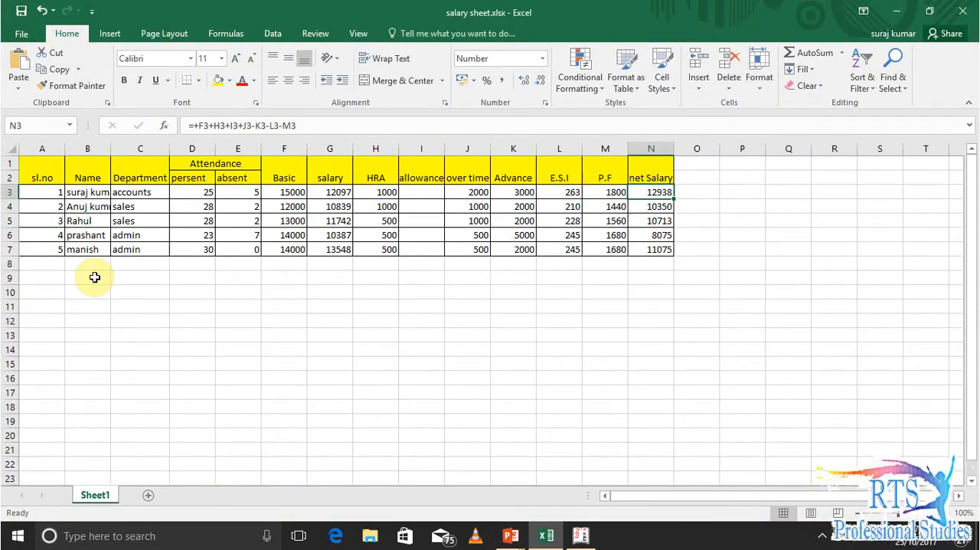
type("+")
key("Left")
key("Left")
key("Left")
key("Left")
key("Left")
key("Left")
key("Left")
key("Left")
key("Left")
key("Left")
key("Right")
key("Right")
key("Right")
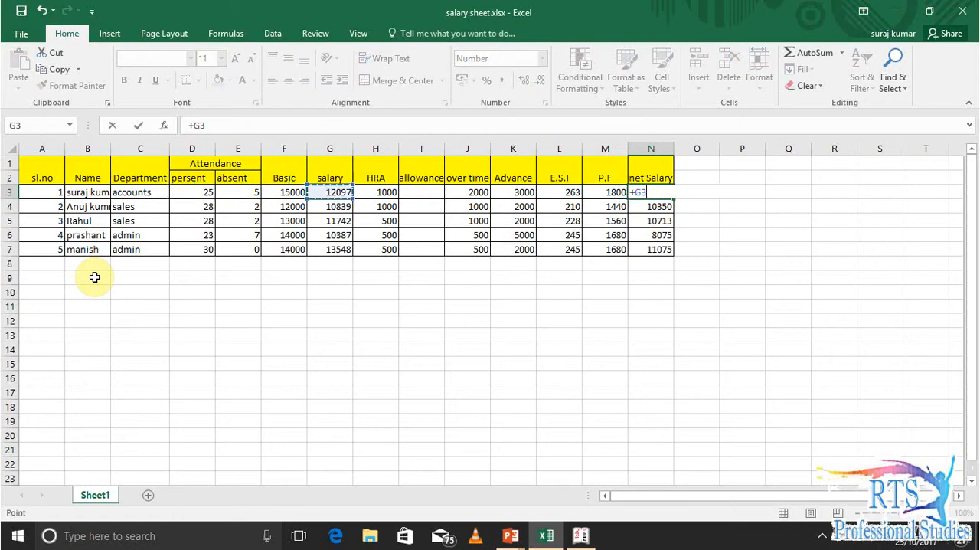
type("++")
key("BackSpace")
key("Left")
key("Left")
key("Left")
key("Left")
key("Left")
key("Left")
type("+")
key("Left")
key("Left")
key("Left")
key("Left")
key("Left")
type("+")
key("Left")
key("Left")
key("Left")
Complete the N3 formula by subtracting advance, E.S.I and P.F with -K3-L3-M33
key("Left")
type("-")
key("Left")
key("Left")
key("Left")
type("-")
key("Left")
key("Left")
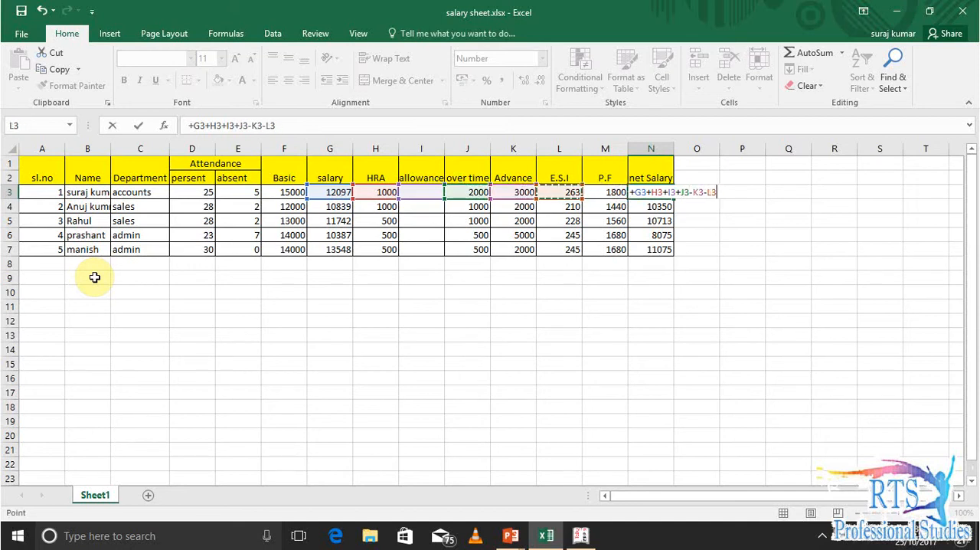
type("-")
key("Left")
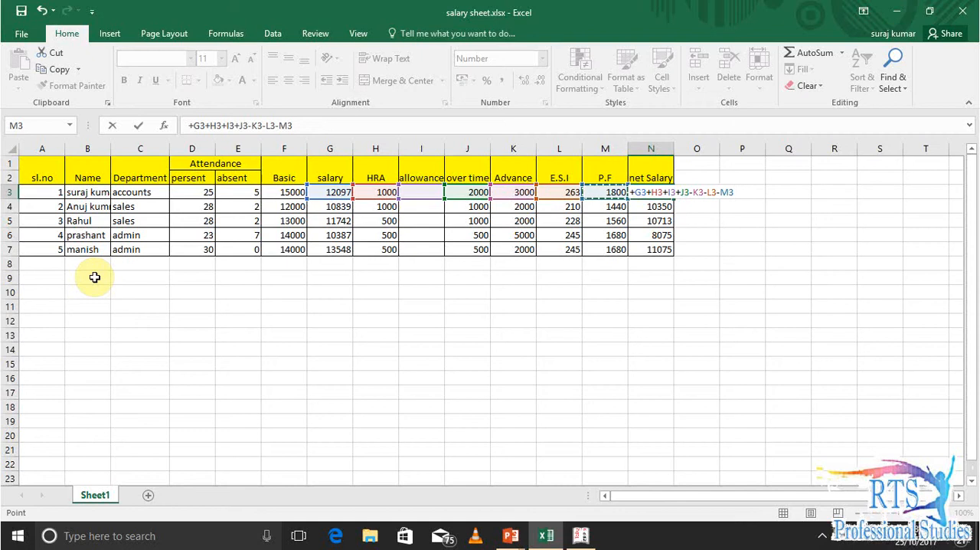
key("Return")
Copy the net salary formula from N3 to the other employees in N4:N7
key("Up")
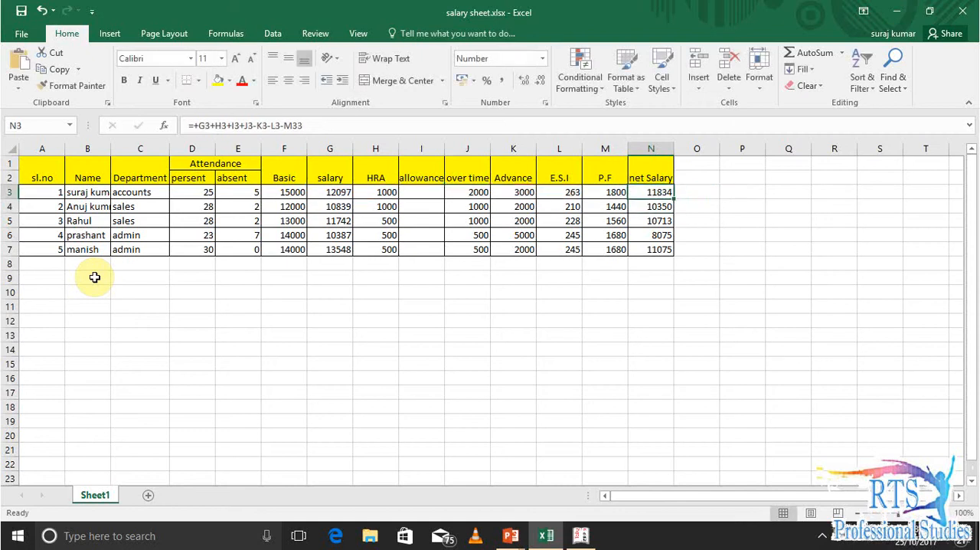
key("ctrl+c")
key("Down")
key("shift+Down")
key("shift+Down")
key("shift+Down")
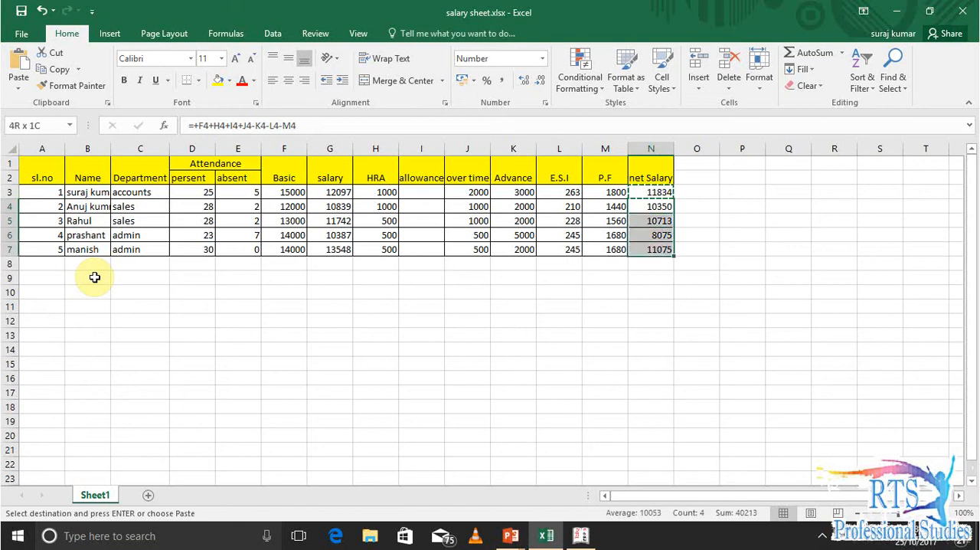
key("ctrl+v")
Check the copied formulas in the net salary column and open the N3 formula for editing
key("Down")
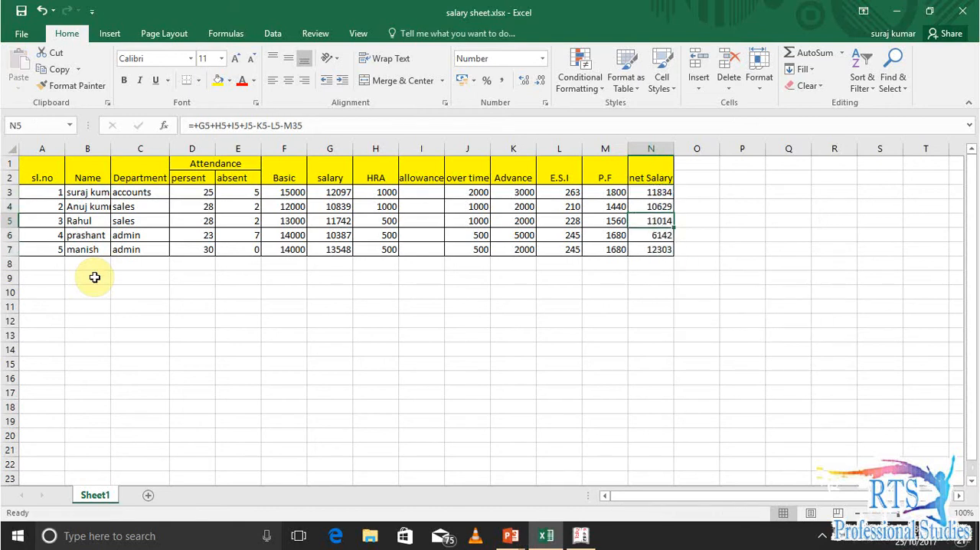
key("Up")
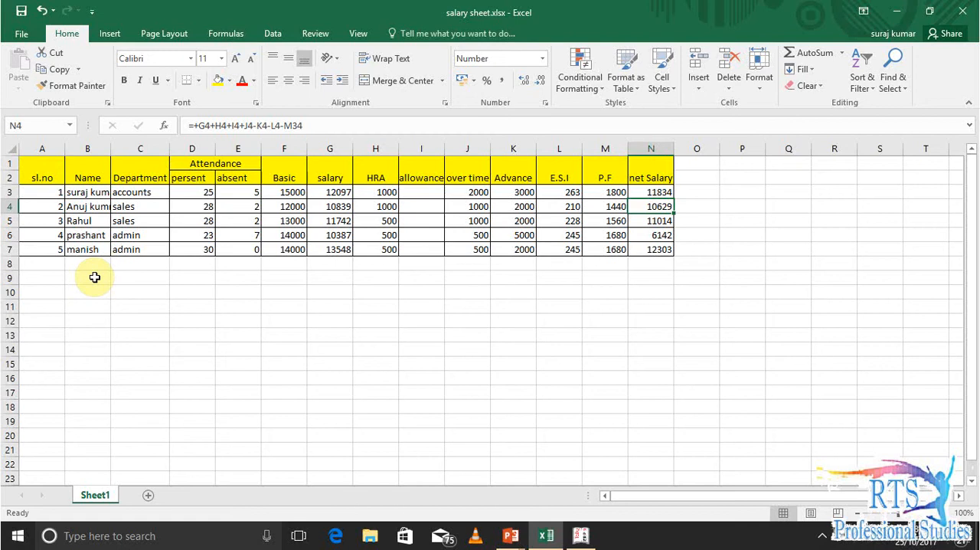
key("Left")
key("Right")
key("Up")
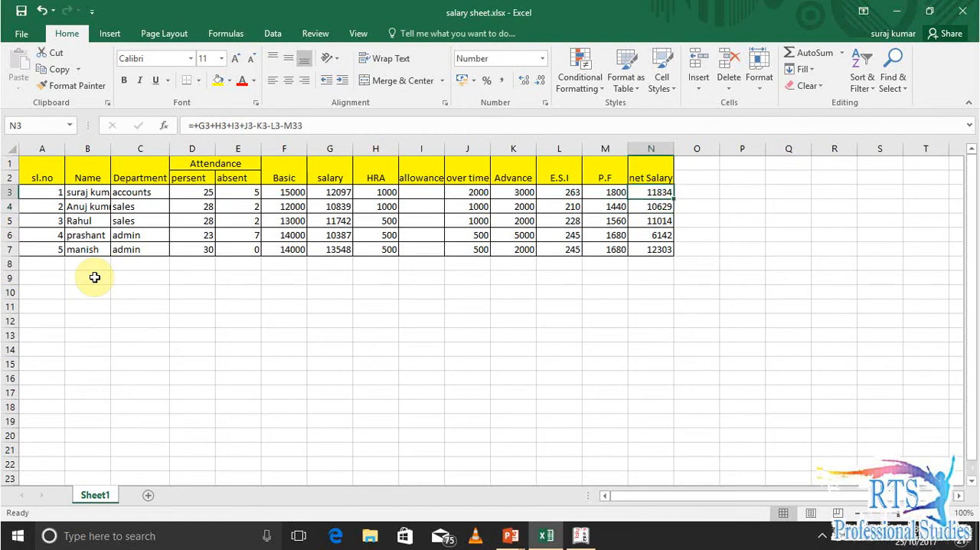
key("F2")
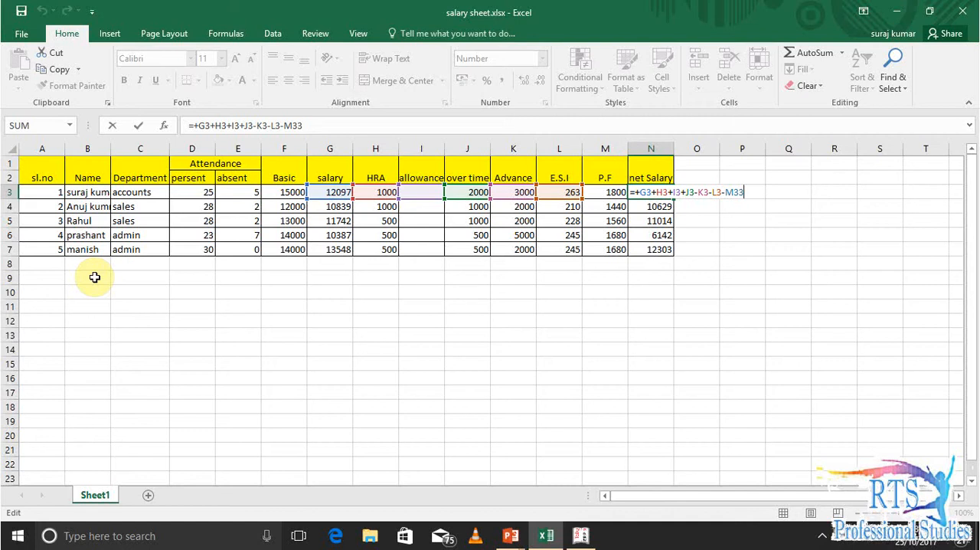
Close the N3 formula and compare the second employee's pay components in Excel row 4 with the Tally.ERP 9 payroll voucher
key("Return")
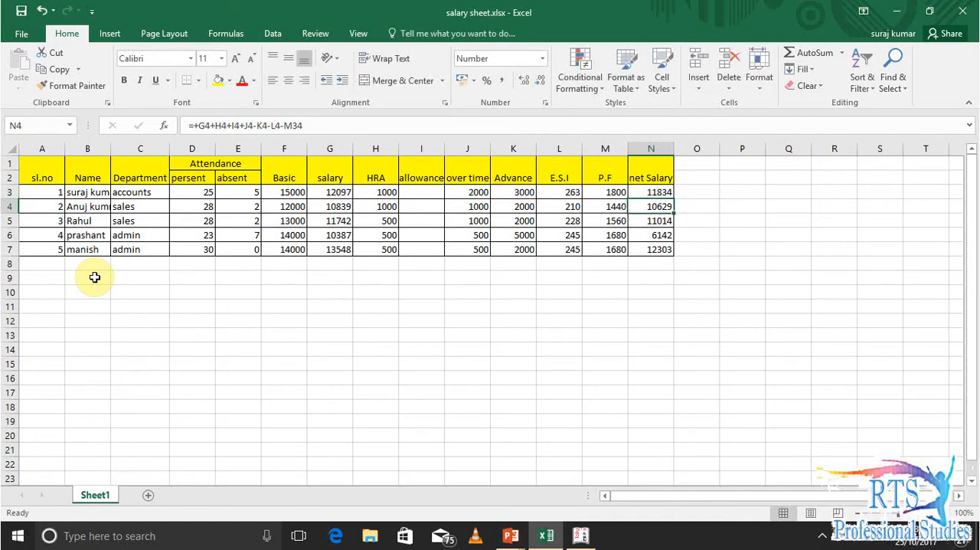
key("alt+Tab")
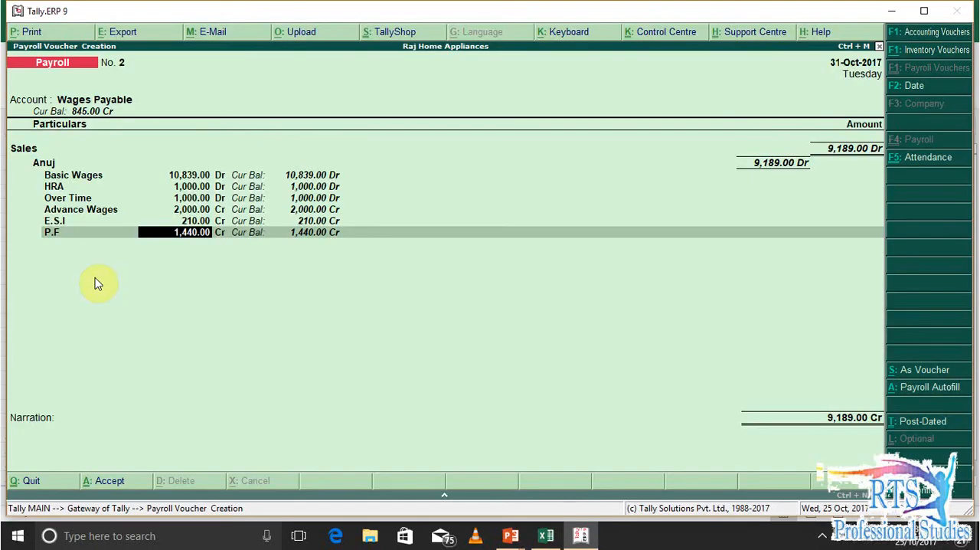
key("alt+Tab")
key("Left")
key("Left")
key("Left")
key("Left")
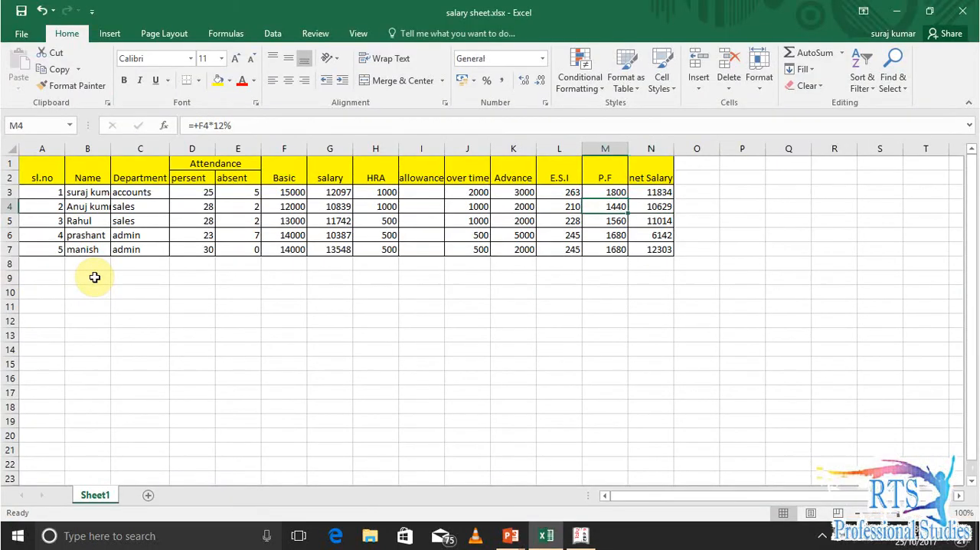
key("Left")
key("Left")
key("Left")
key("Left")
key("Right")
key("alt+Tab")
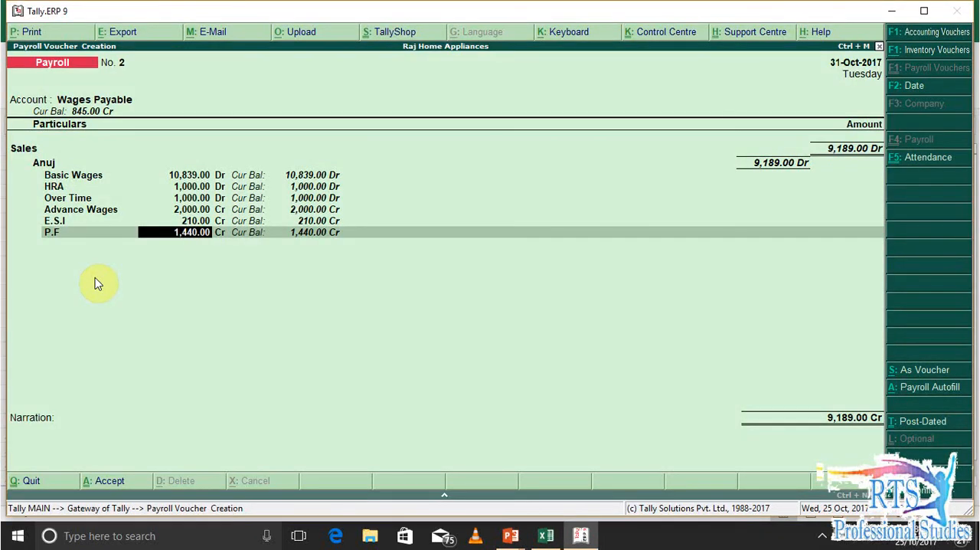
key("alt+Tab")
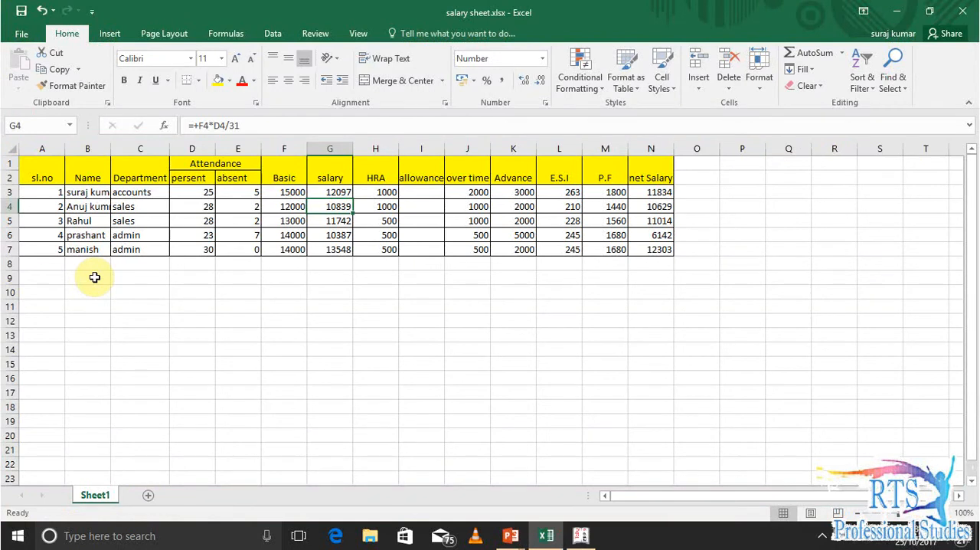
key("Right")
key("Right")
key("Right")
key("Right")
key("alt+Tab")
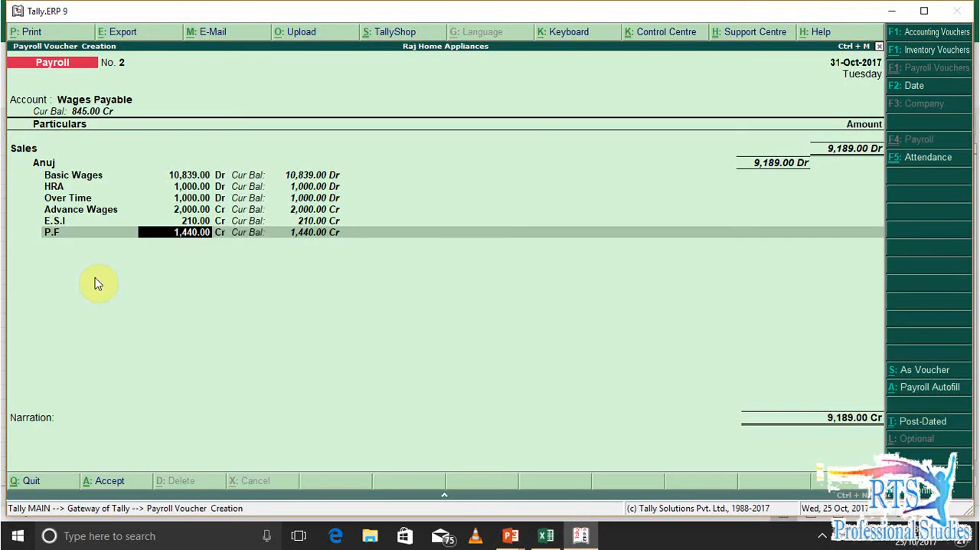
key("alt+Tab")
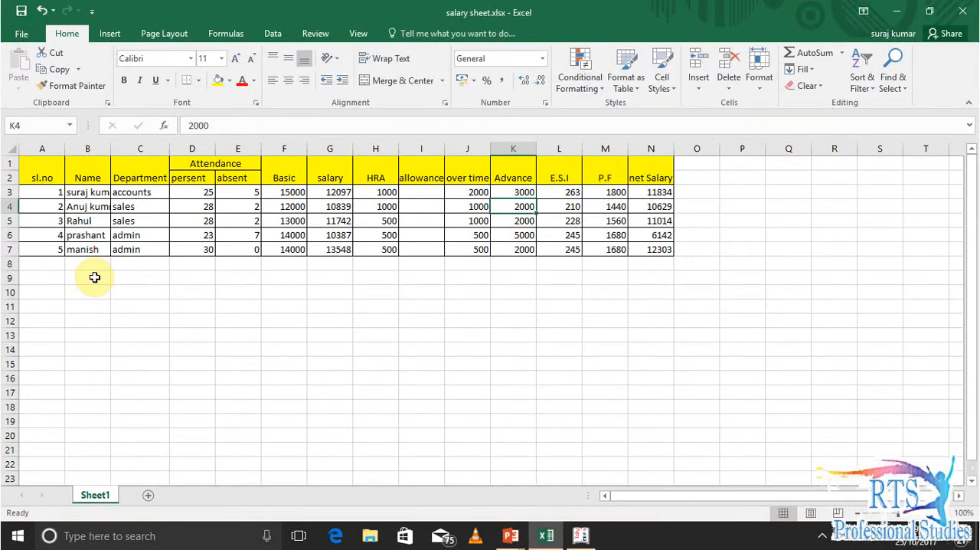
key("alt+Tab")
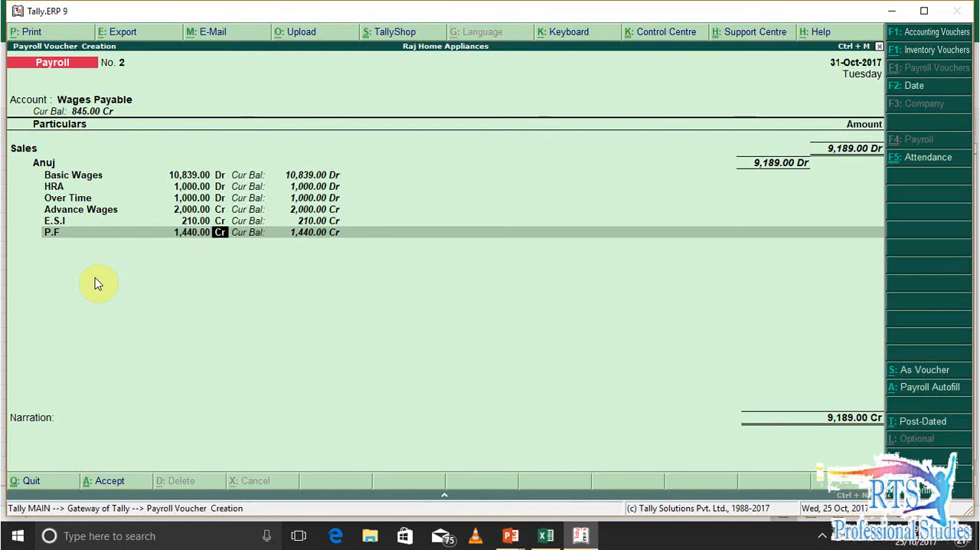
key("Return")
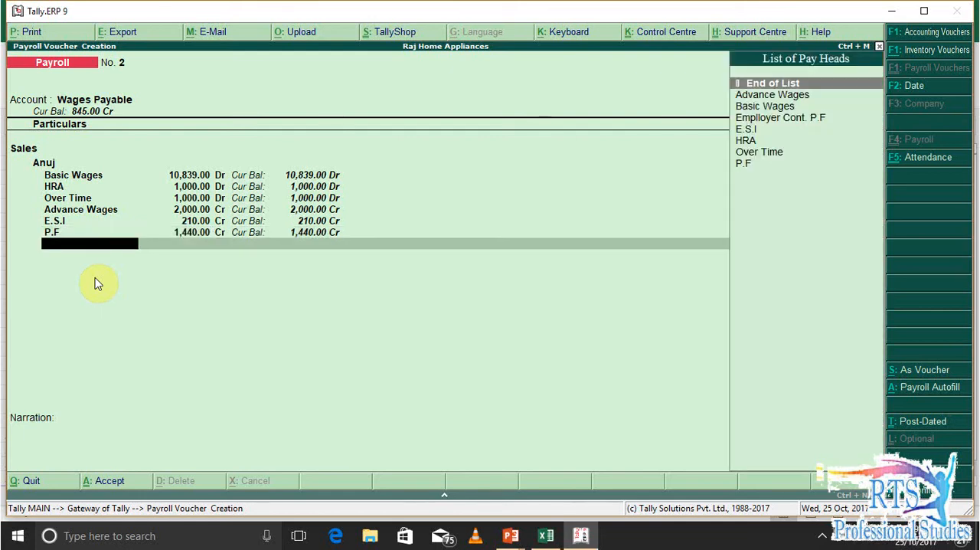
key("Return")
key("Return")
key("Return")
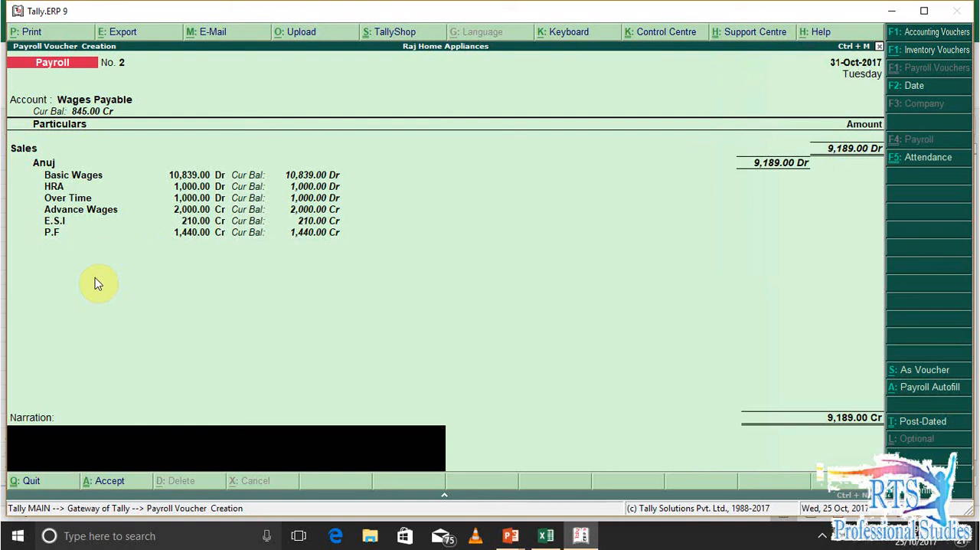
key("BackSpace")
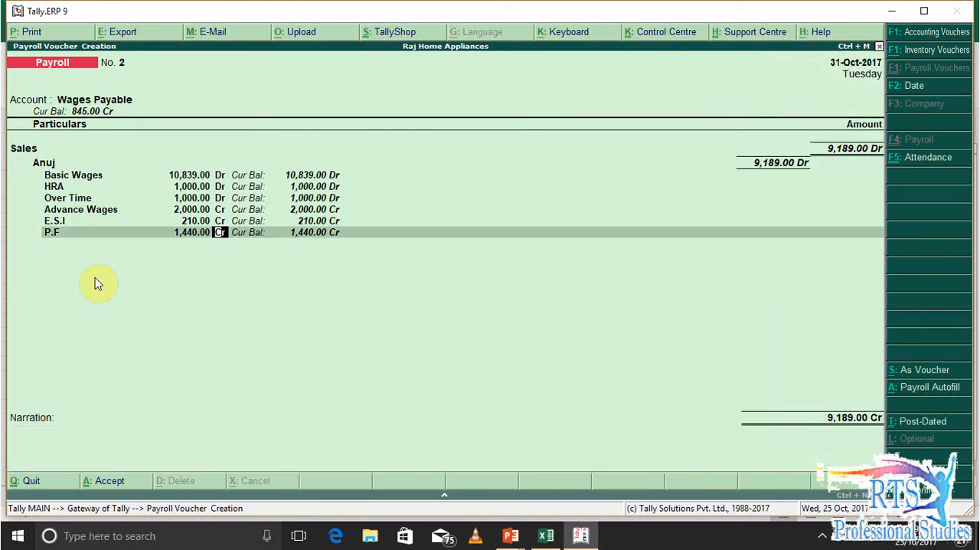
Switch to the Excel salary sheet and reapply the existing N3 net salary formula to N4:N7
key("alt+Tab")
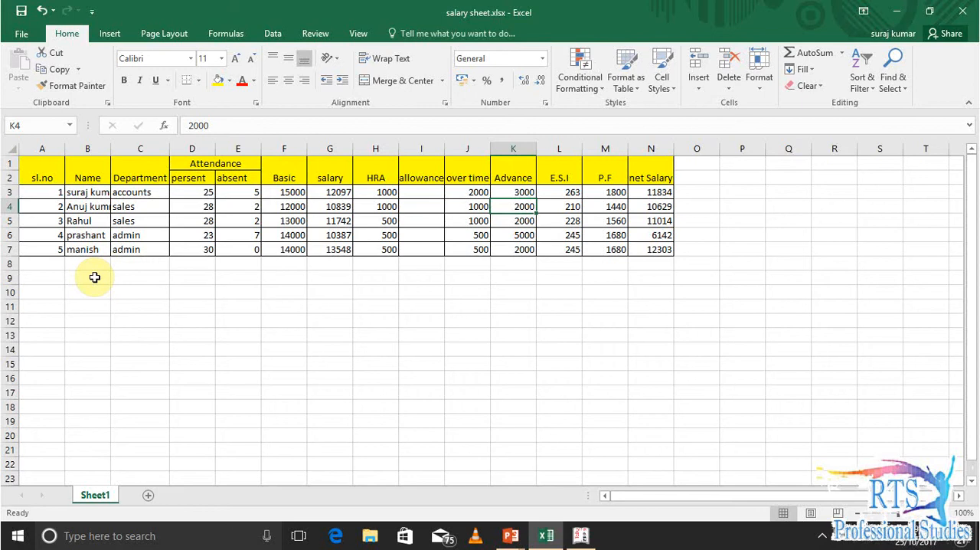
key("Right")
key("Right")
key("Right")
key("Right")
key("Left")
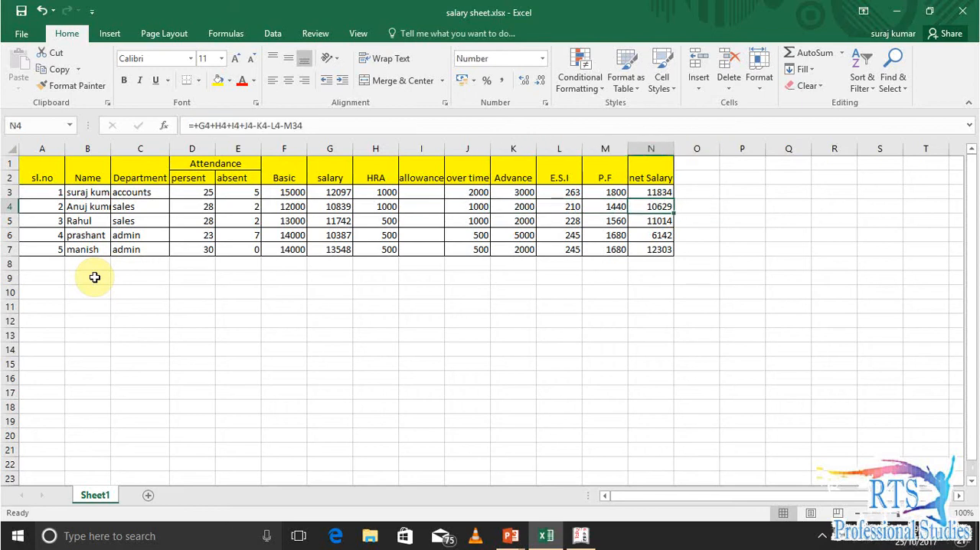
key("Up")
key("ctrl+c")
key("Down")
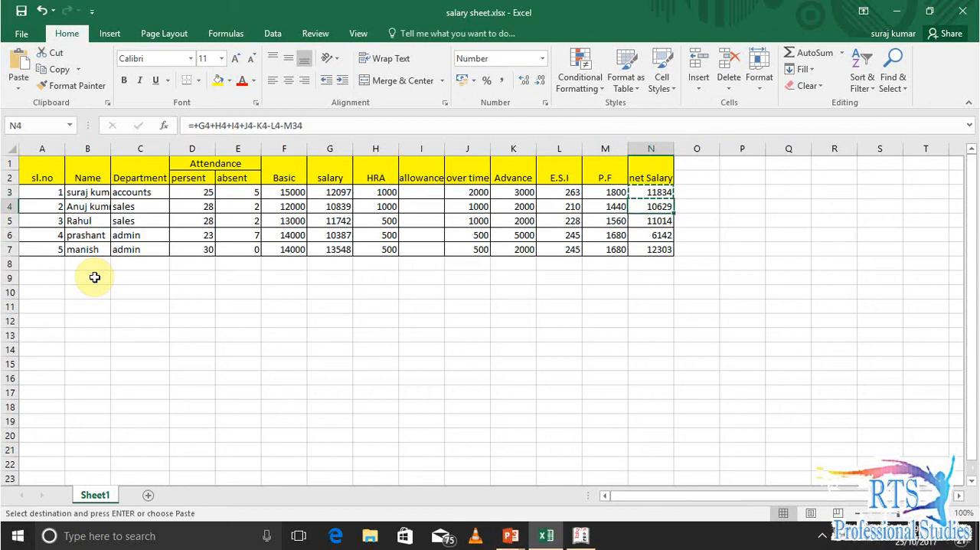
key("shift+Down")
key("shift+Down")
key("shift+Down")
key("ctrl+v")
key("Escape")
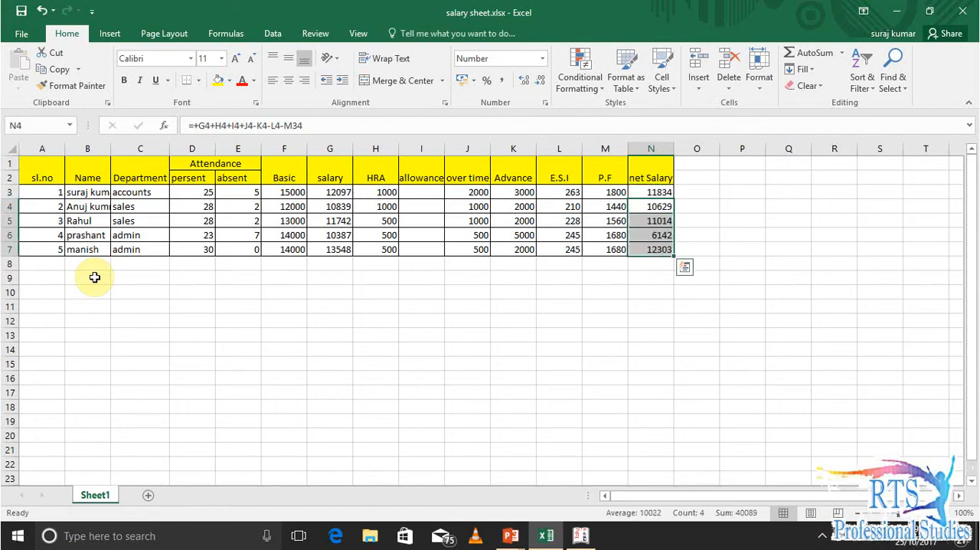
Check the cell references in the net salary formulas, especially the P.F deduction in N3 and N4
key("Down")
key("Down")
key("Up")
key("Up")
key("Up")
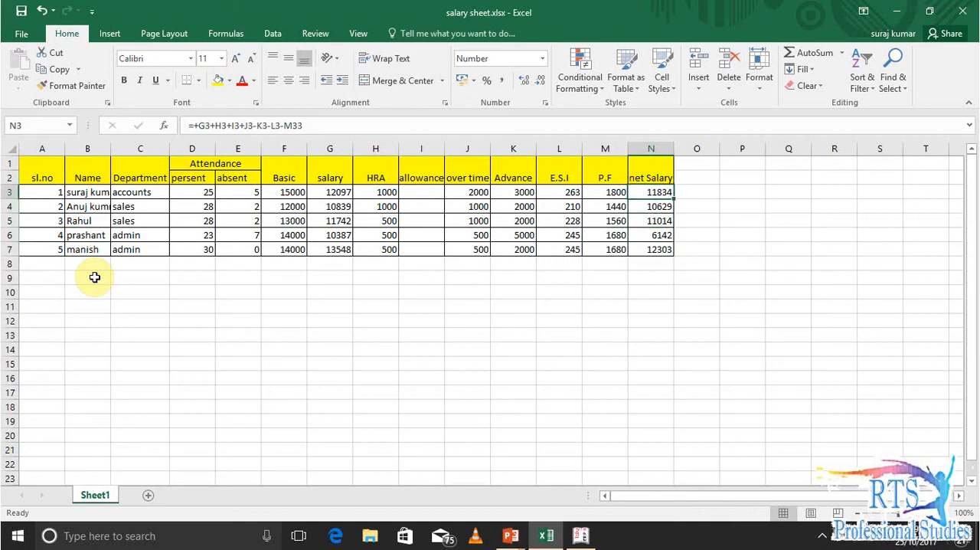
key("Down")
key("Left")
key("Left")
key("Right")
key("Right")
key("Up")
key("Down")
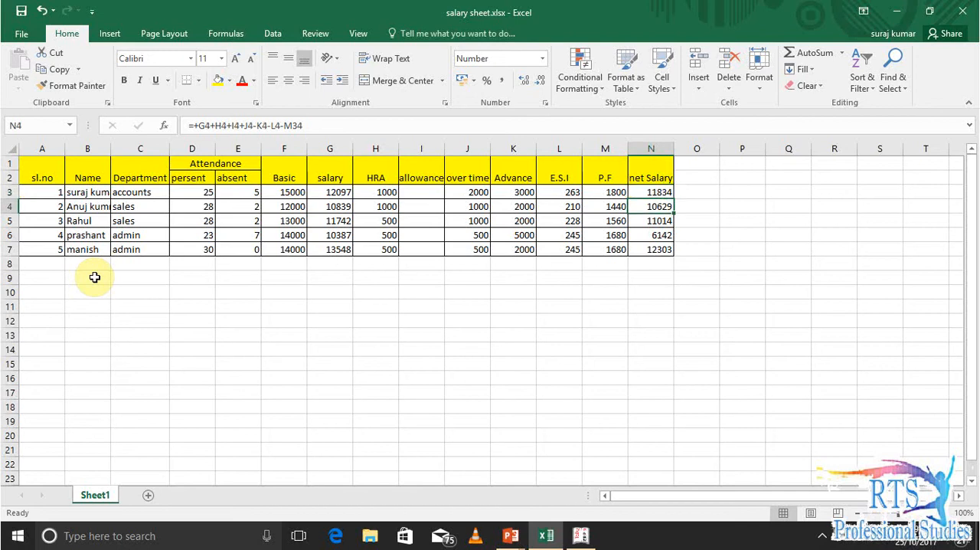
Start a replacement net salary formula in N3 that adds salary, HRA, allowance and over time as +G3+H3+I3+J3
key("Up")
type("+")
key("Left")
key("Left")
key("Left")
key("Left")
key("Left")
key("Left")
key("Left")
type("+")
key("Left")
key("Left")
key("Left")
key("Left")
key("Left")
key("Left")
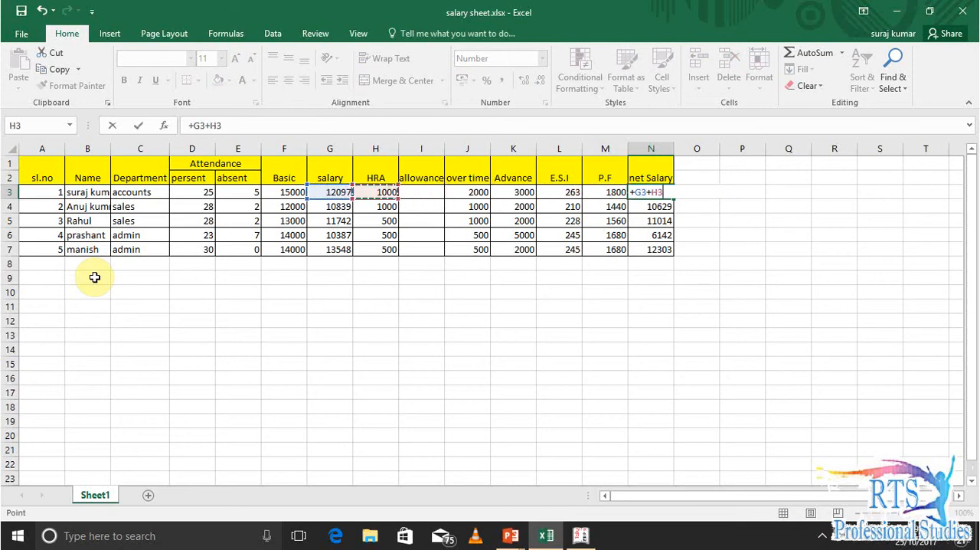
type("+")
key("Left")
key("Left")
key("Left")
key("Left")
key("Left")
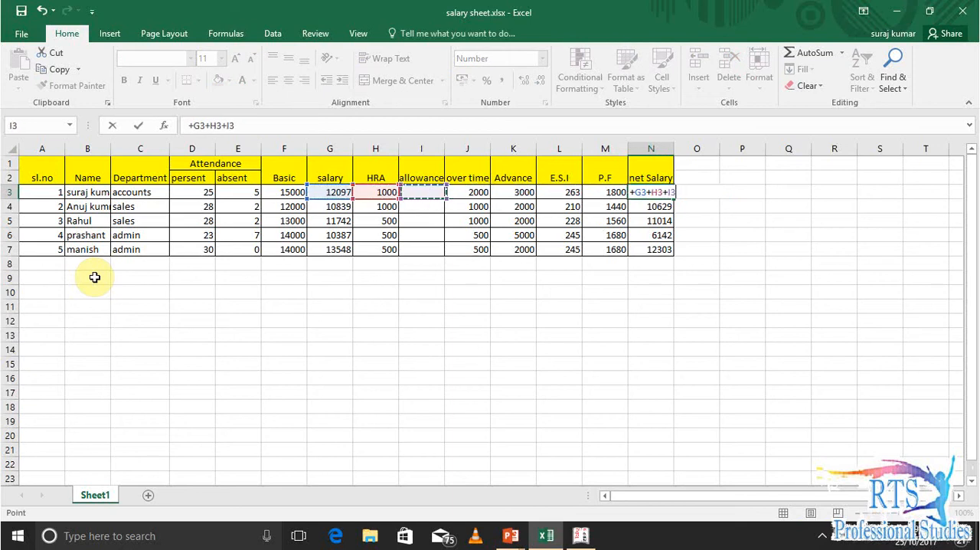
type("+")
key("Left")
key("Left")
key("Left")
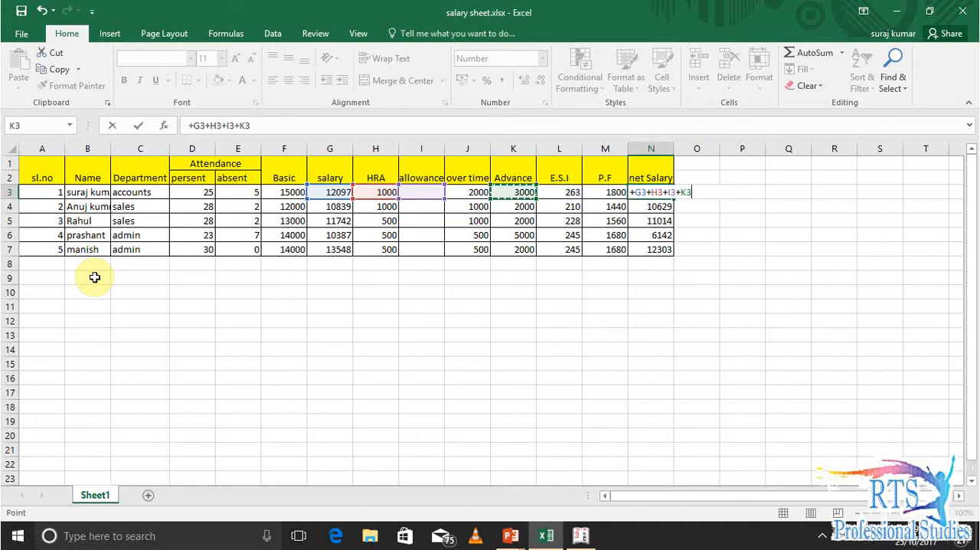
key("Left")
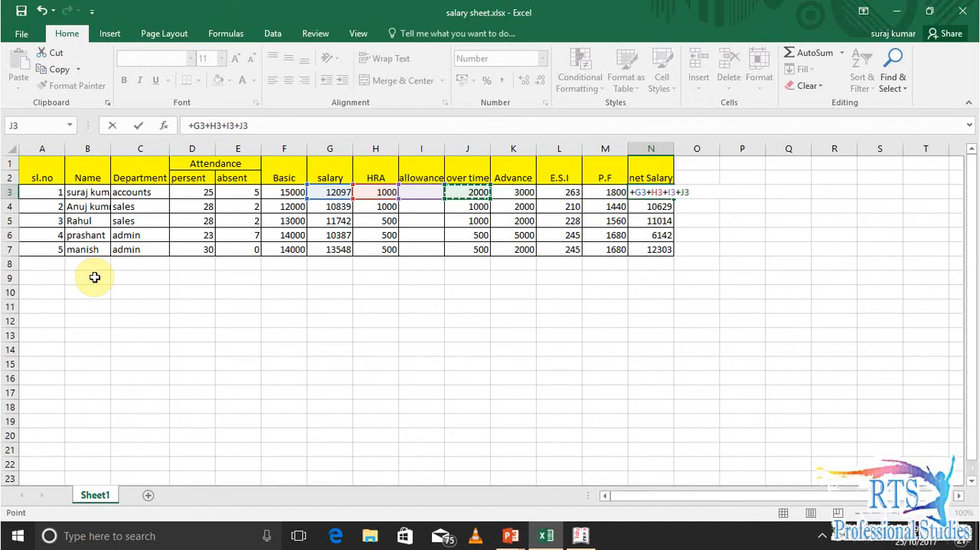
Complete the N3 formula by deducting advance, E.S.I and P.F with -K3-L3-M3
type("-")
key("Left")
key("Left")
key("Left")
type("-")
key("Left")
key("Left")
type("-")
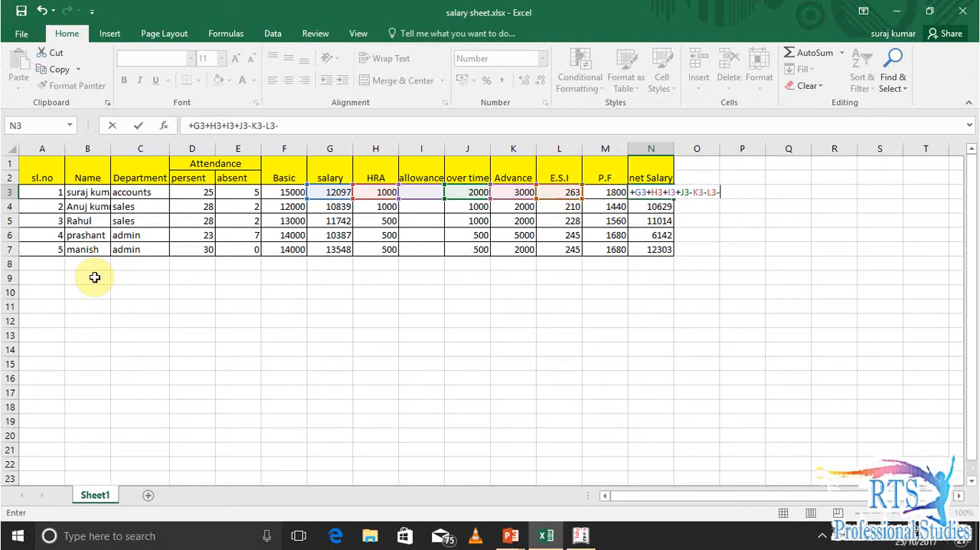
key("Left")
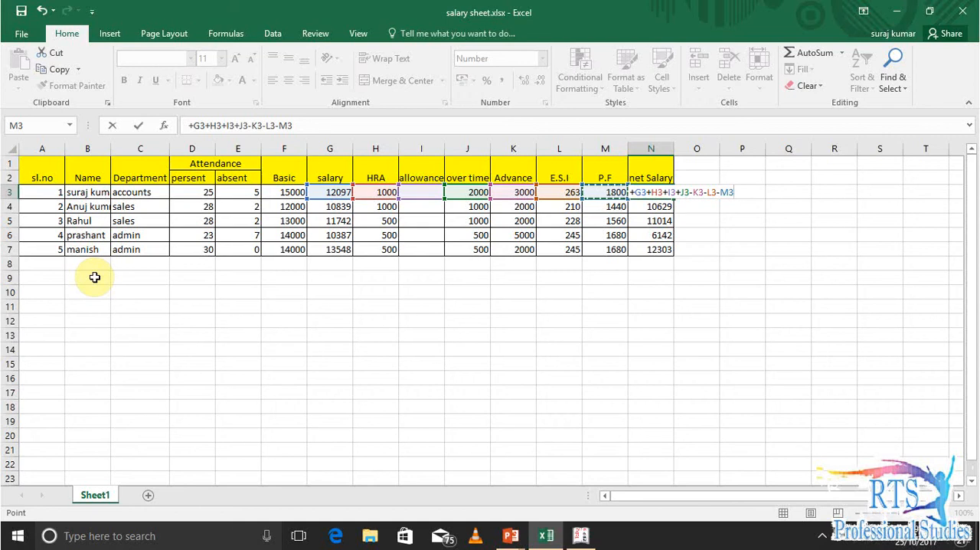
key("Return")
Copy the corrected net salary formula from N3 down to N4:N7
key("Up")
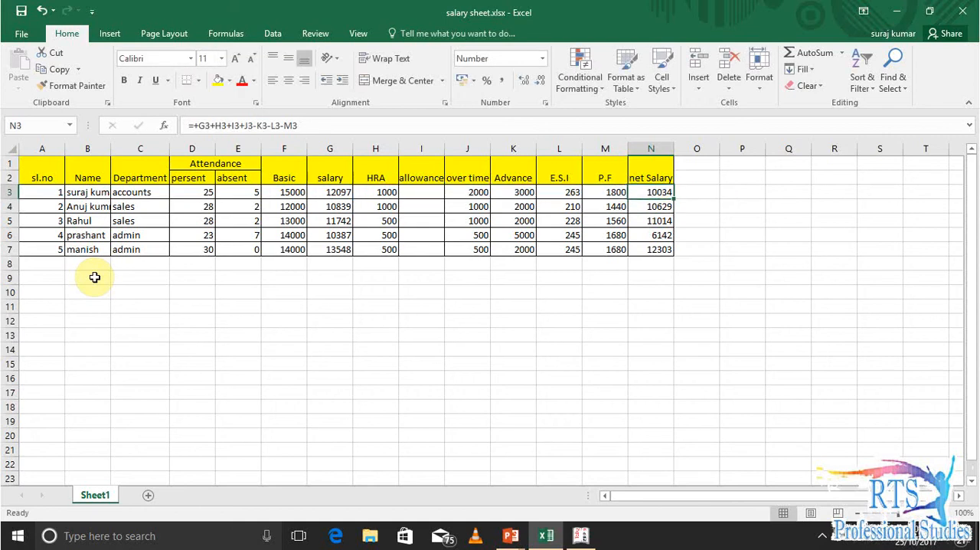
key("ctrl+c")
key("Down")
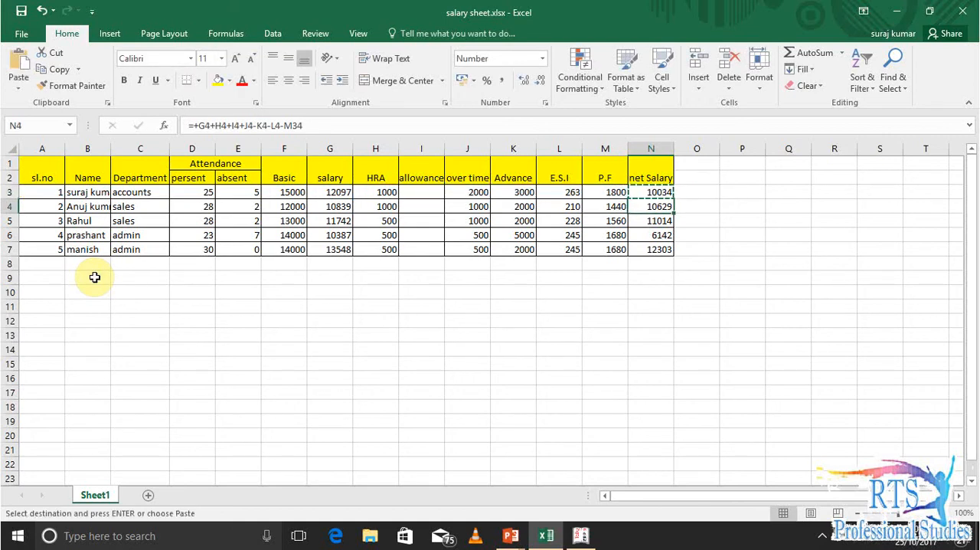
key("shift+Down")
key("shift+Down")
key("shift+Down")
key("Return")
Review the recalculated net salary column and compare the second employee's net salary with the total in the Tally.ERP 9 voucher
key("Down")
key("Down")
key("Down")
key("Down")
key("Down")
key("Down")
key("Up")
key("Up")
key("Up")
key("Up")
key("Up")
key("Up")
key("Down")
key("Down")
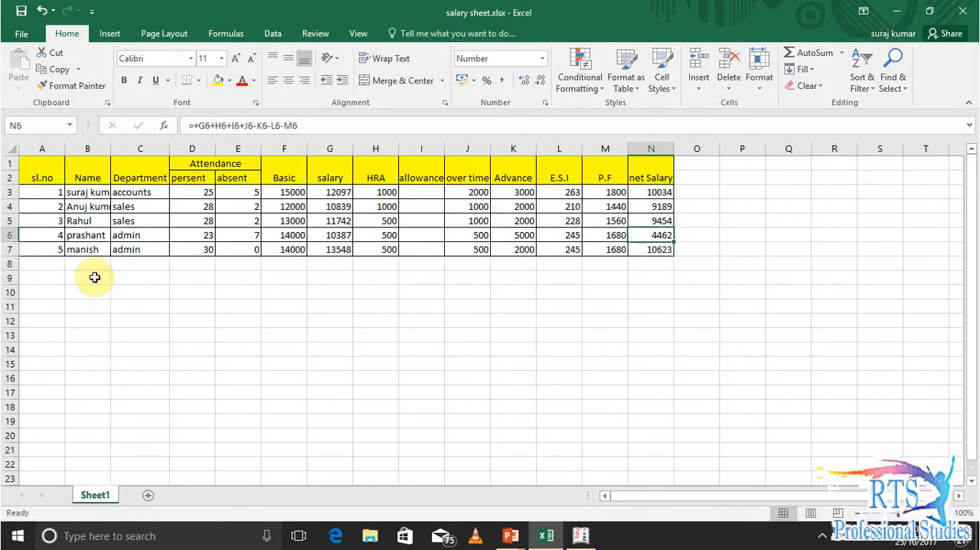
key("alt+Tab")
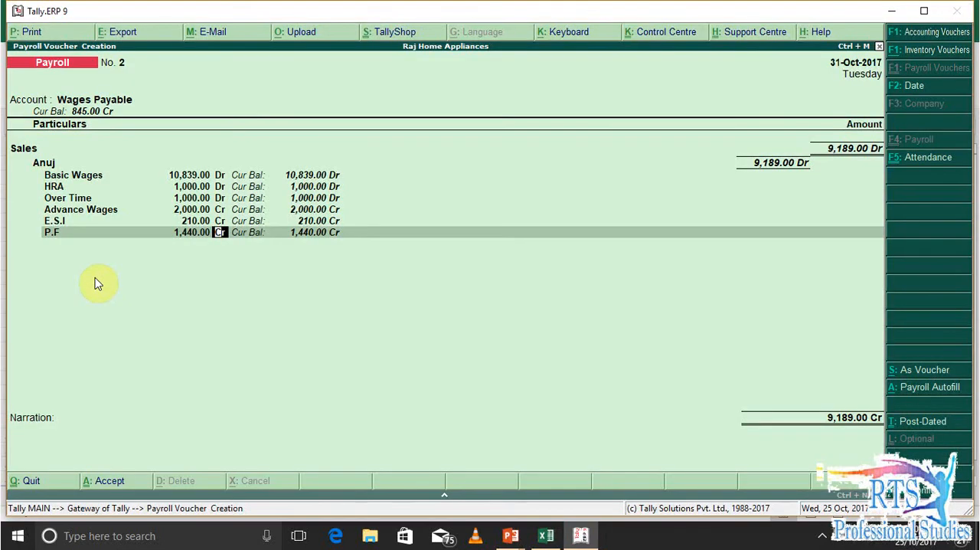
key("alt+Tab")
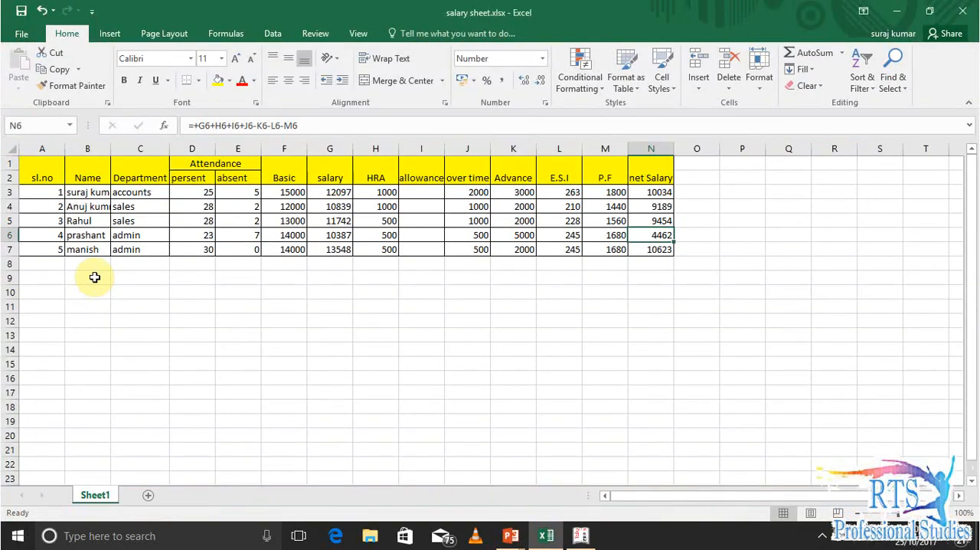
Return to the Tally.ERP 9 voucher, end the first Sales employee's pay heads and add the other Sales employee
key("alt+Tab")
key("Return")
key("Return")
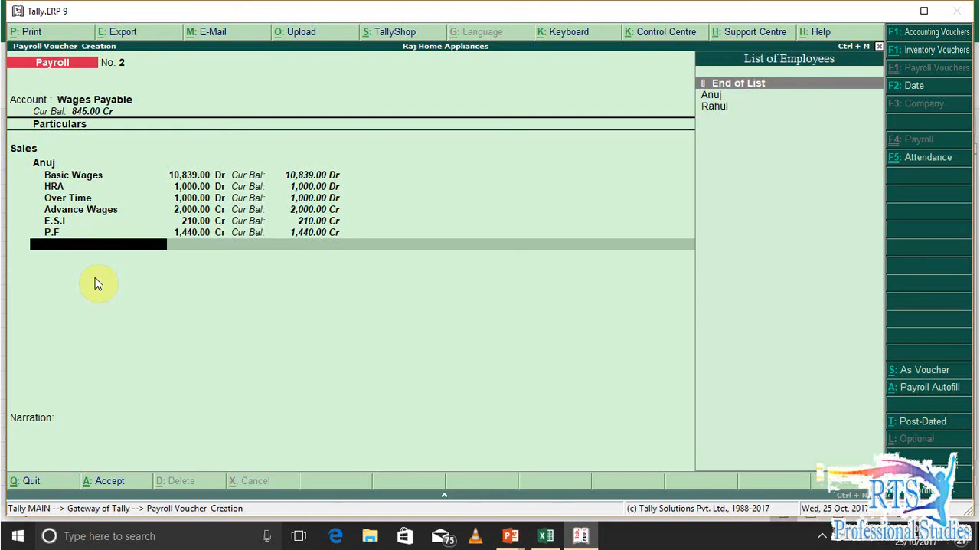
key("Down")
key("Down")
Enter Basic Wages of 11742 for the second Sales employee, taken from the earned salary in G5 of the Excel sheet
key("Return")
key("Down")
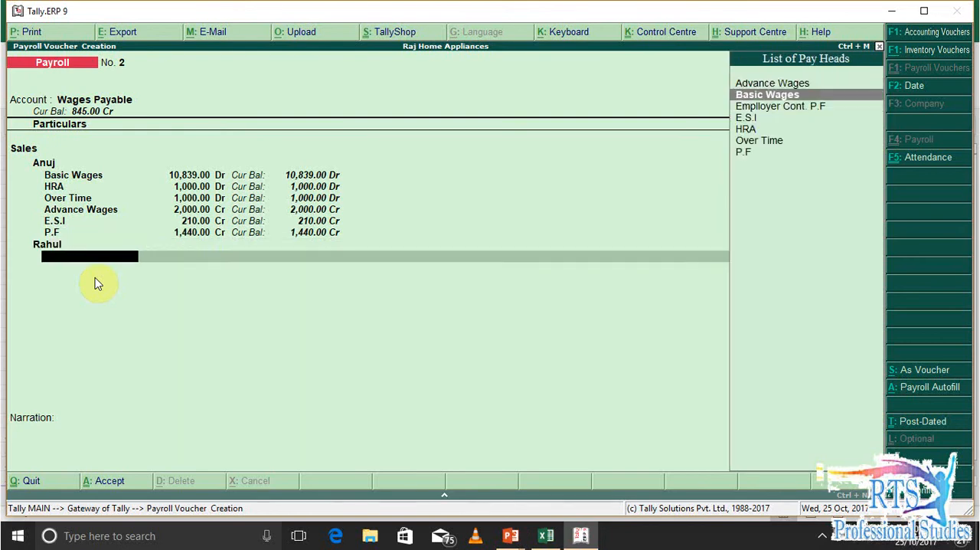
key("Return")
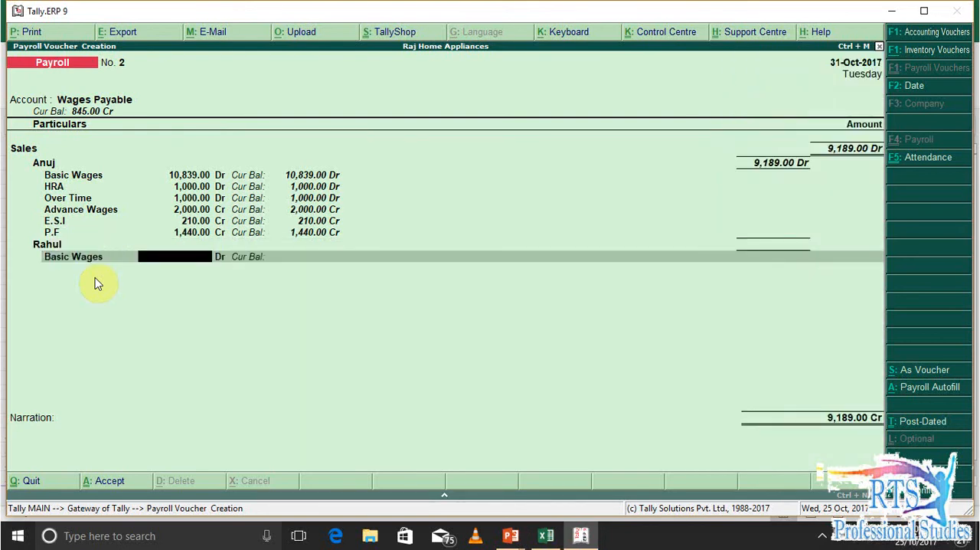
key("alt+Tab")
key("Left")
key("Left")
key("Left")
key("Left")
key("Left")
key("Left")
key("Down")
key("Up")
key("Up")
key("Left")
key("alt+Tab")
type("11742")
key("Return")
key("Return")
Add HRA of 500 for the second Sales employee, taken from H5 of the Excel sheet
key("Down")
key("Down")
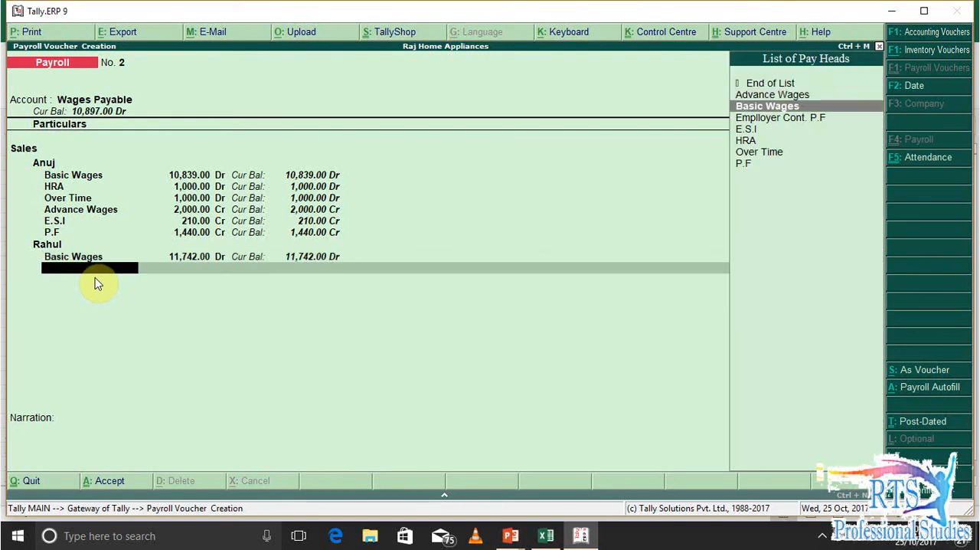
key("Down")
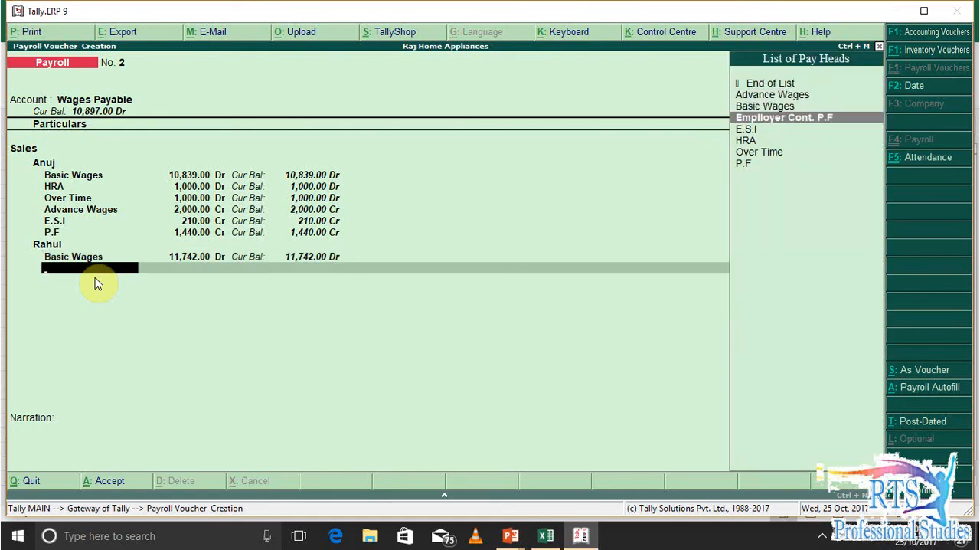
key("Down")
key("Down")
key("Return")
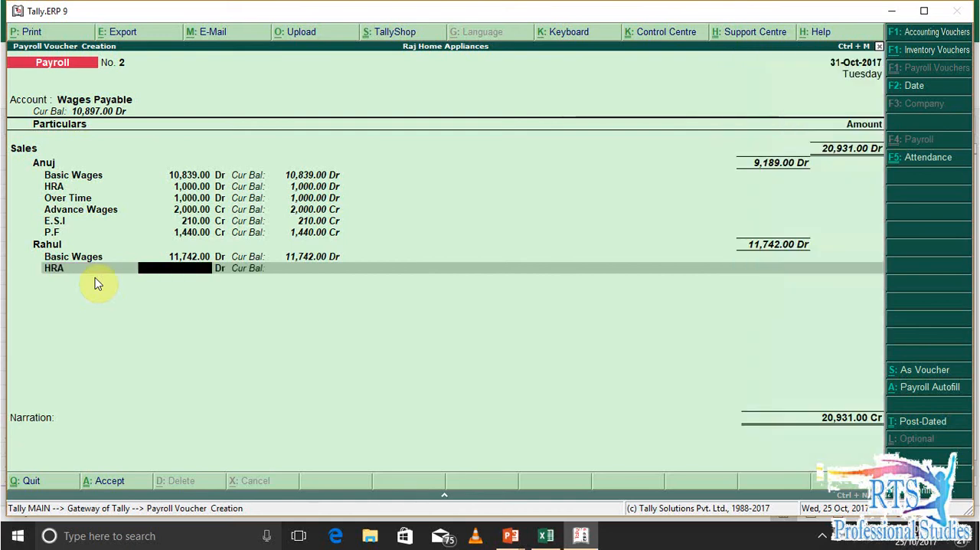
key("alt+Tab")
key("Left")
key("Right")
key("Right")
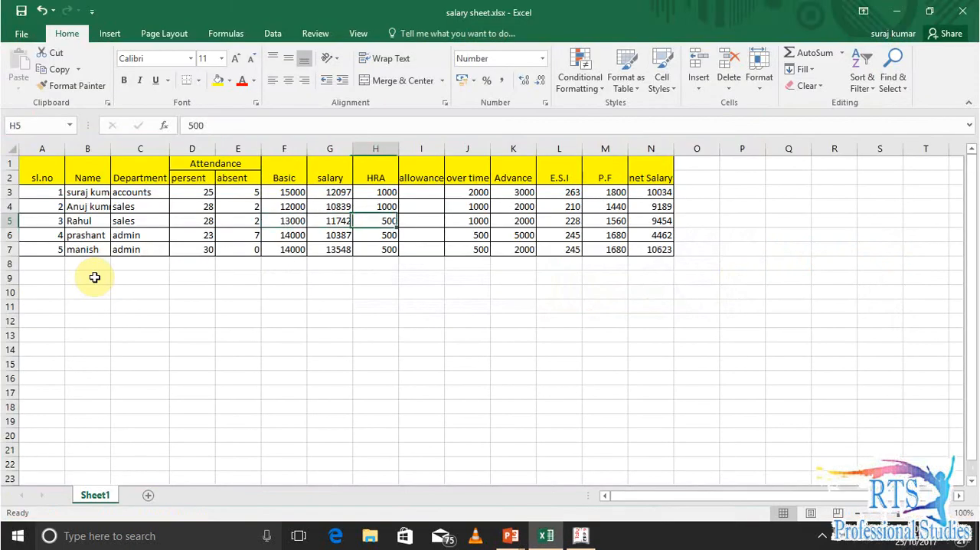
key("alt+Tab")
type("500")
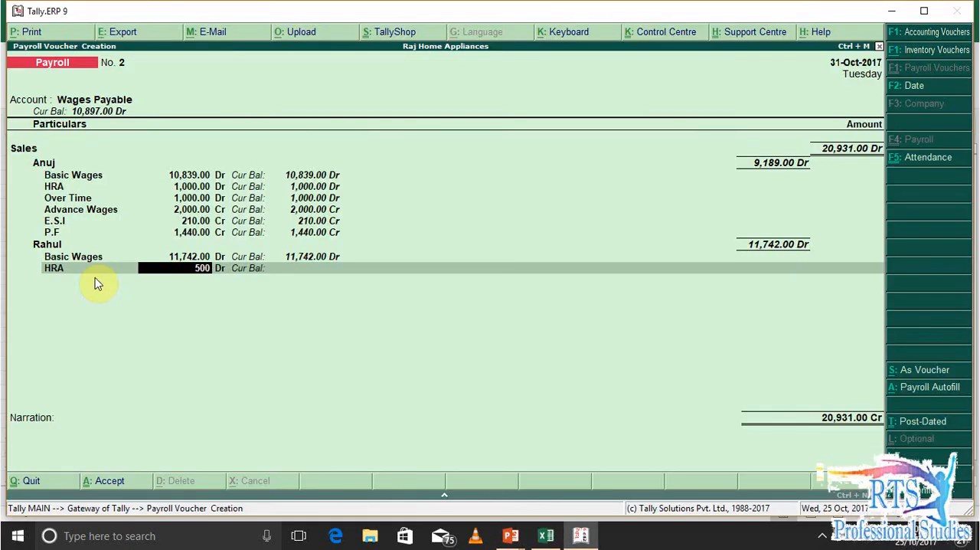
key("Return")
Add Over Time of 1000 for the second Sales employee, taken from J5 of the Excel sheet
key("Return")
key("alt+Tab")
key("Right")
key("Right")
key("alt+Tab")
key("Down")
key("Down")
key("Down")
key("Down")
key("Down")
key("Down")
key("Return")
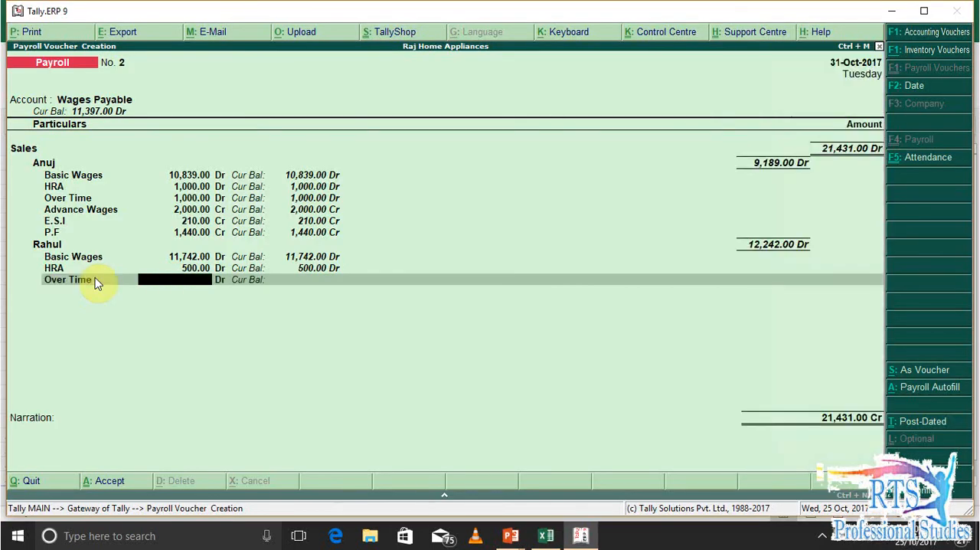
type("1000")
key("Return")
key("Return")
Add Advance Wages of 2000 for the second Sales employee, matching the advance in row 5 of the Excel sheet
key("alt+Tab")
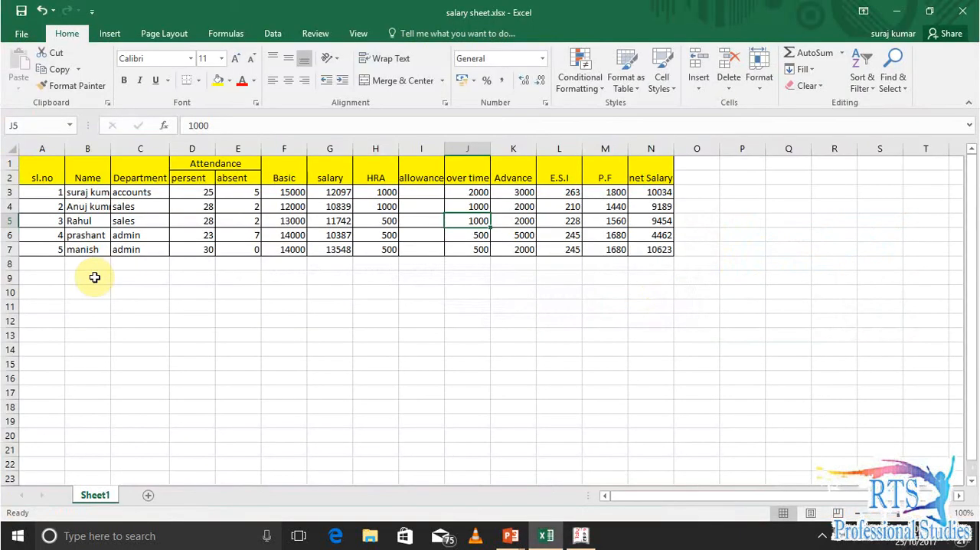
key("alt+Tab")
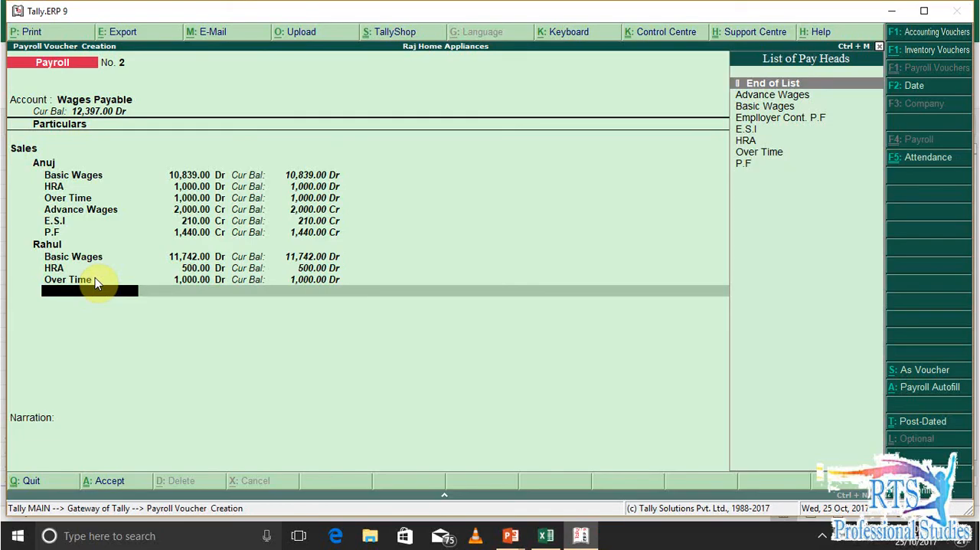
key("Down")
key("Down")
key("Down")
key("Down")
key("Down")
key("Up")
key("Up")
key("Up")
key("Up")
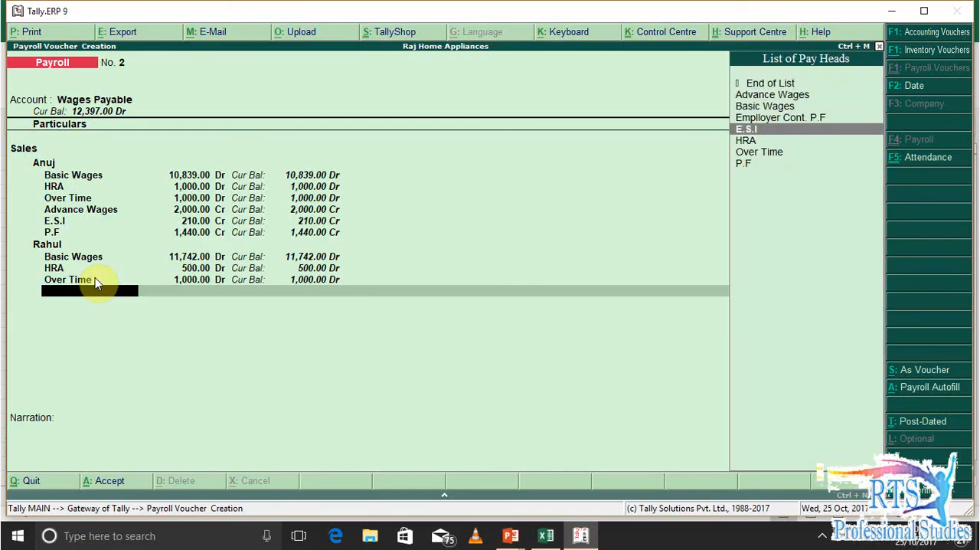
key("Return")
type("2000")
key("Return")
key("Return")
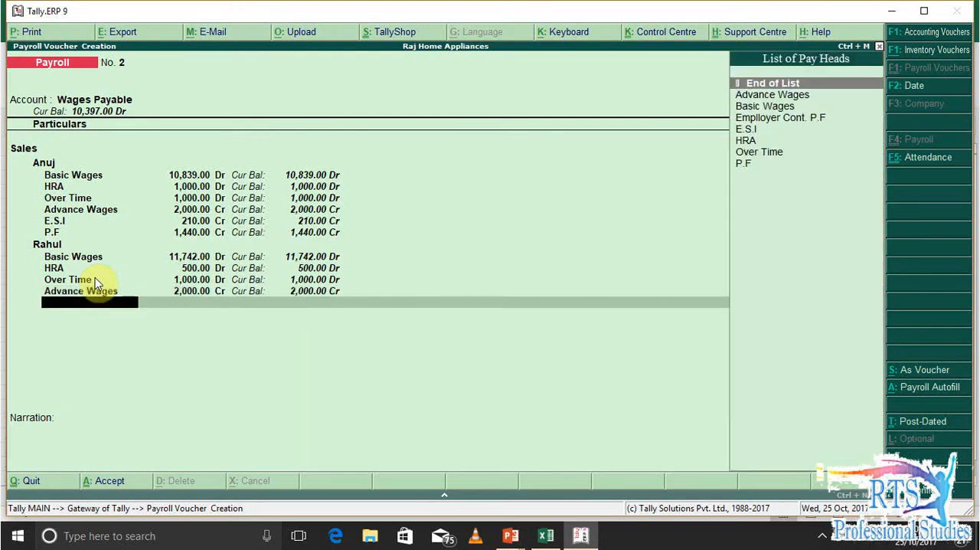
Add the E.S.I deduction of 228 for the second Sales employee, taken from L5 of the Excel sheet
key("alt+Tab")
key("Right")
key("Right")
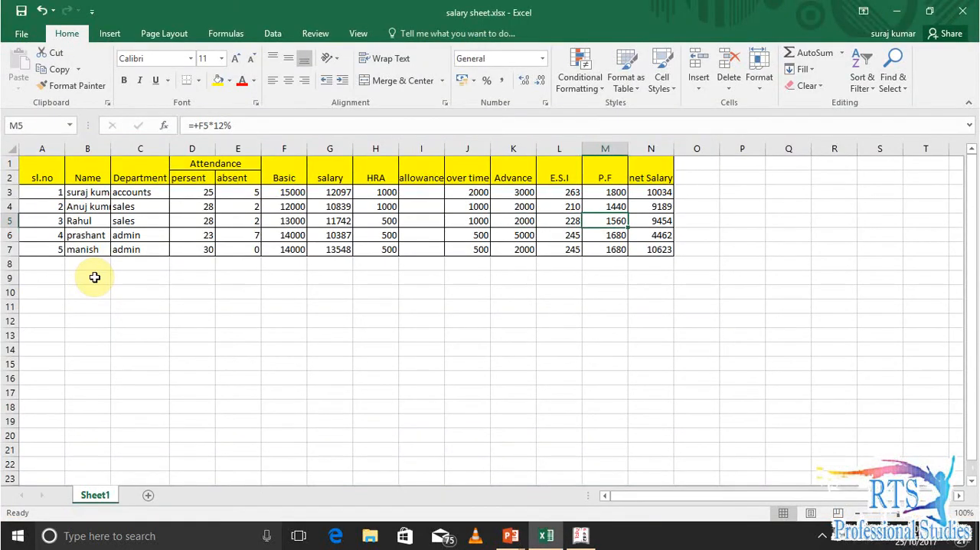
key("Left")
key("alt+Tab")
key("Down")
key("Down")
Add the P.F deduction of 1560 for the second Sales employee, taken from M5 of the Excel sheet
key("Down")
key("Down")
key("Return")
type("228")
key("Return")
key("Return")
key("alt+Tab")
key("Right")
key("alt+Tab")
key("Down")
key("Down")
key("Down")
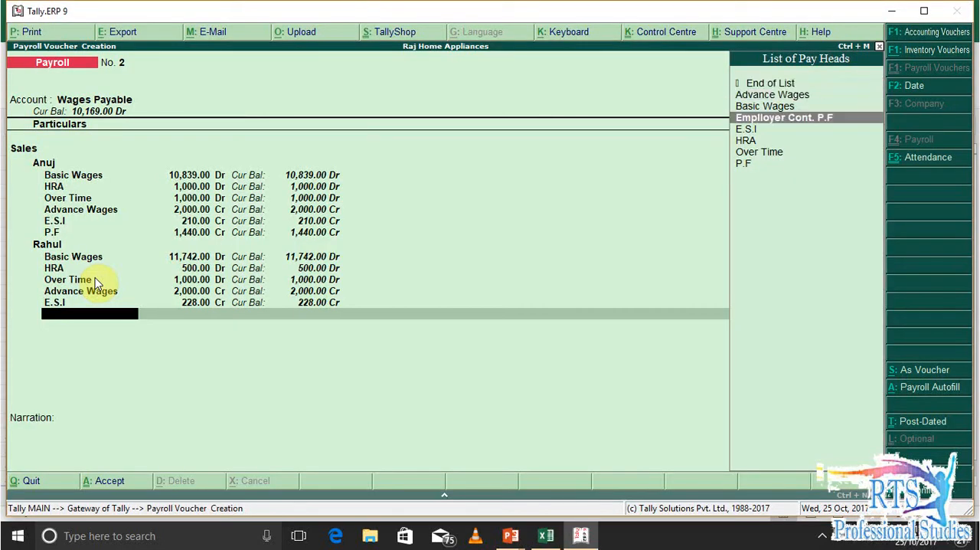
key("Down")
key("Down")
key("Down")
key("Down")
key("Return")
type("1560")
key("Return")
key("Return")
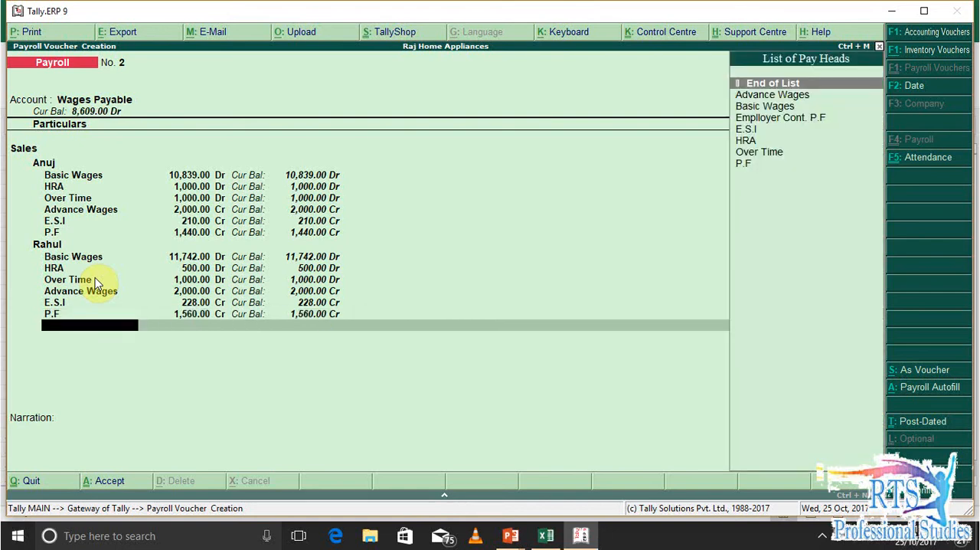
End the Sales entries, compare the totals with the Excel net salaries, and save the Sales payroll voucher with an empty narration
key("alt+Tab")
key("Left")
key("Left")
key("Left")
key("Left")
key("Left")
key("Left")
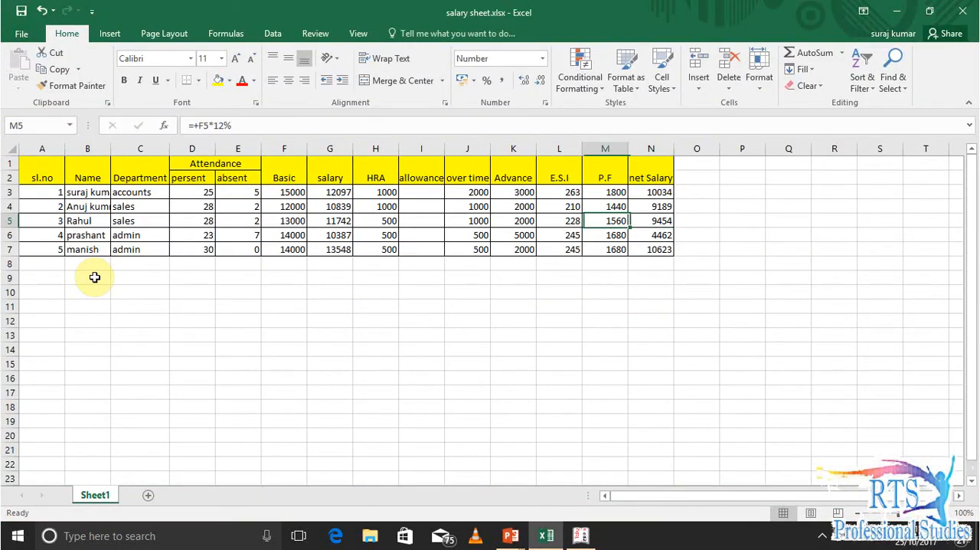
key("alt+Tab")
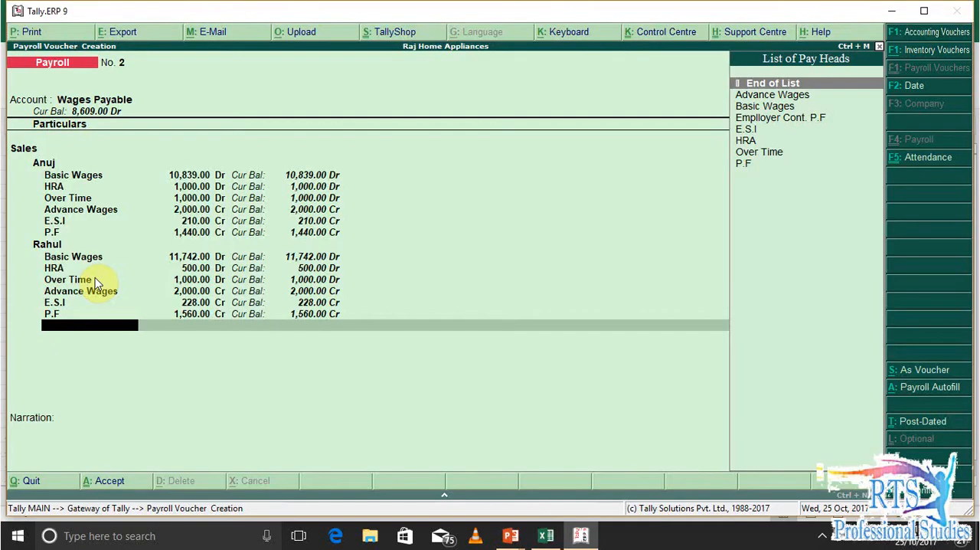
key("Return")
key("Return")
key("Return")
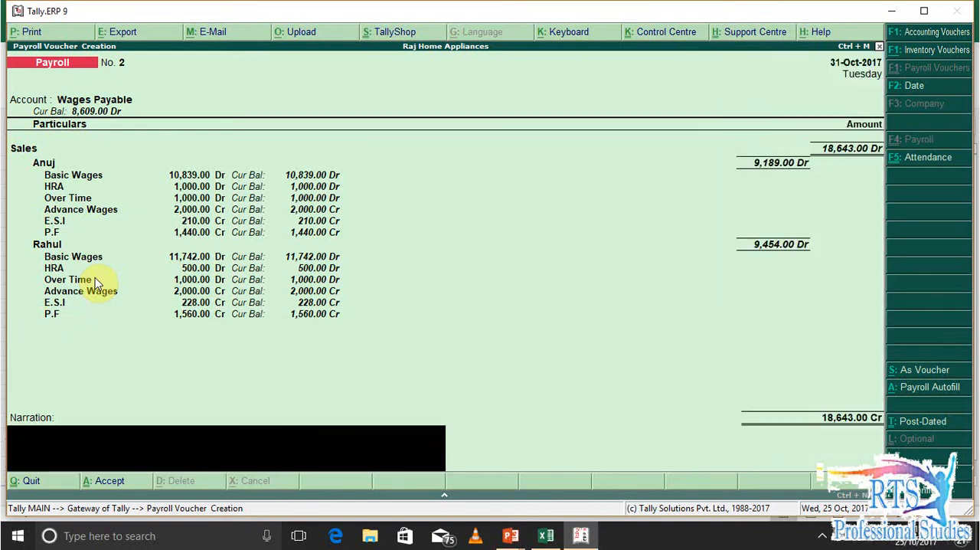
key("alt+Tab")
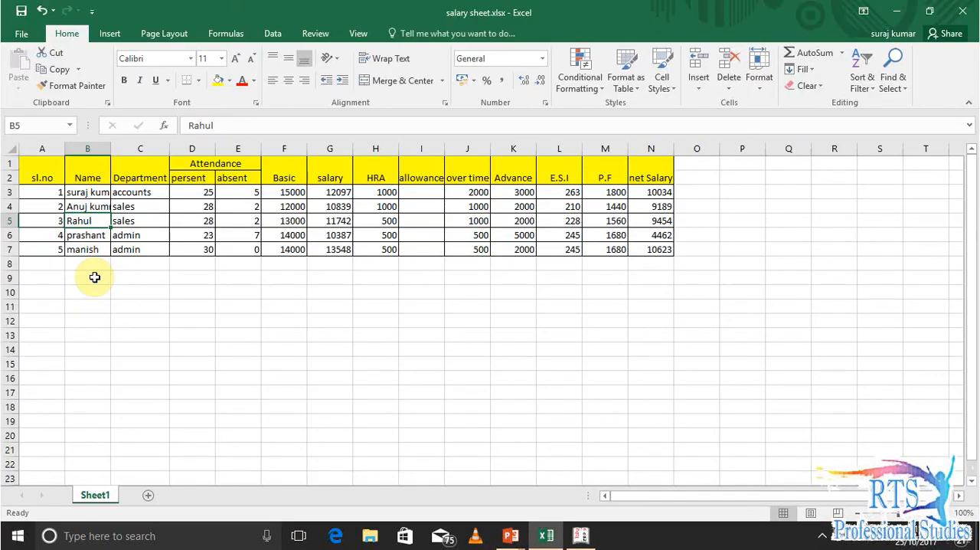
key("alt+Tab")
key("Return")
key("Return")
In the new payroll voucher, set the account to Wages Payable and add the row 6 employee under the Admin category
key("Down")
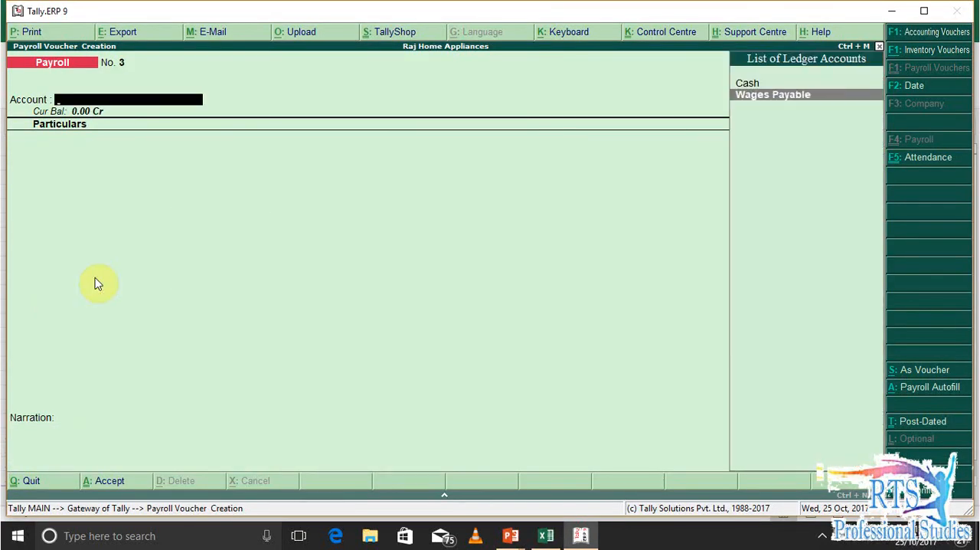
key("Return")
key("alt+Tab")
key("Down")
key("Down")
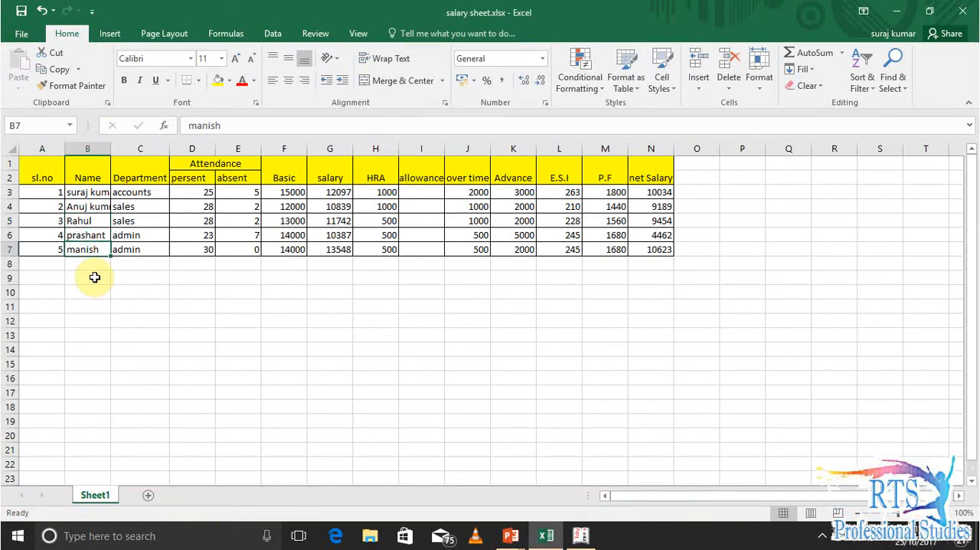
key("alt+Tab")
key("Down")
key("Down")
key("Up")
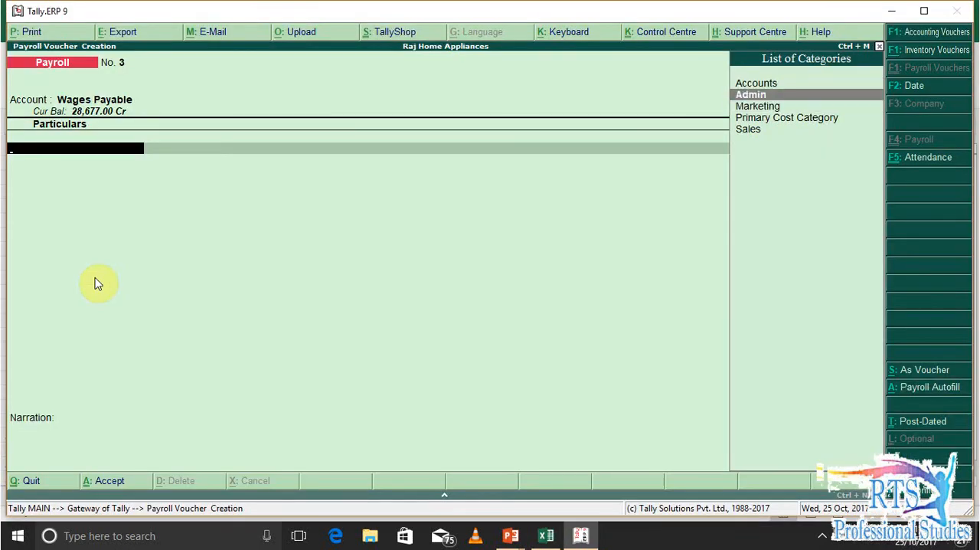
key("Return")
key("Down")
key("Return")
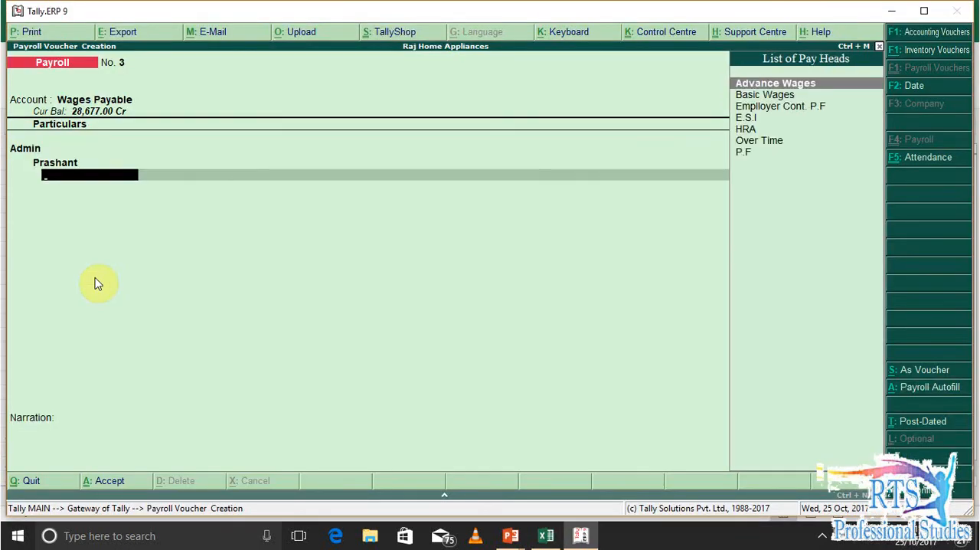
Enter Basic Wages of 10387 for the first Admin employee, taken from the earned salary in G6 of the Excel sheet
key("Down")
key("Down")
key("Up")
key("Return")
key("alt+Tab")
key("Left")
key("Right")
key("Right")
key("Right")
key("Right")
key("Up")
key("Right")
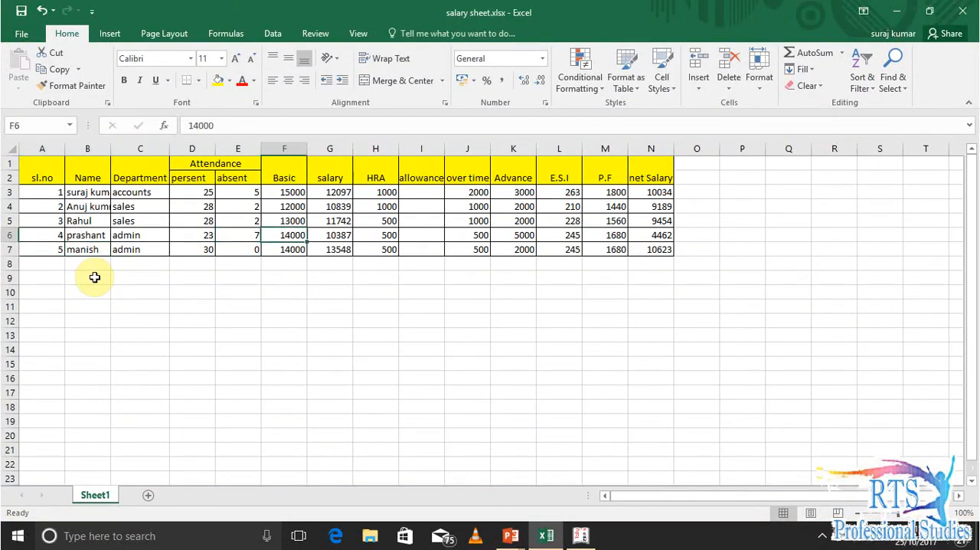
key("Right")
key("alt+Tab")
type("10,387")
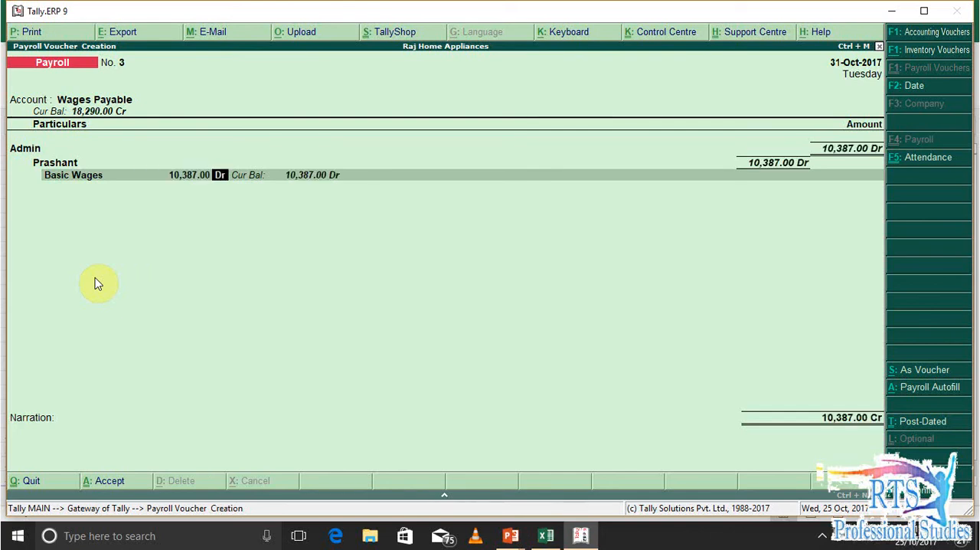
key("Return")
Add HRA of 500 for the first Admin employee, taken from H6 of the Excel sheet
key("Down")
key("Down")
key("Down")
key("Down")
key("Down")
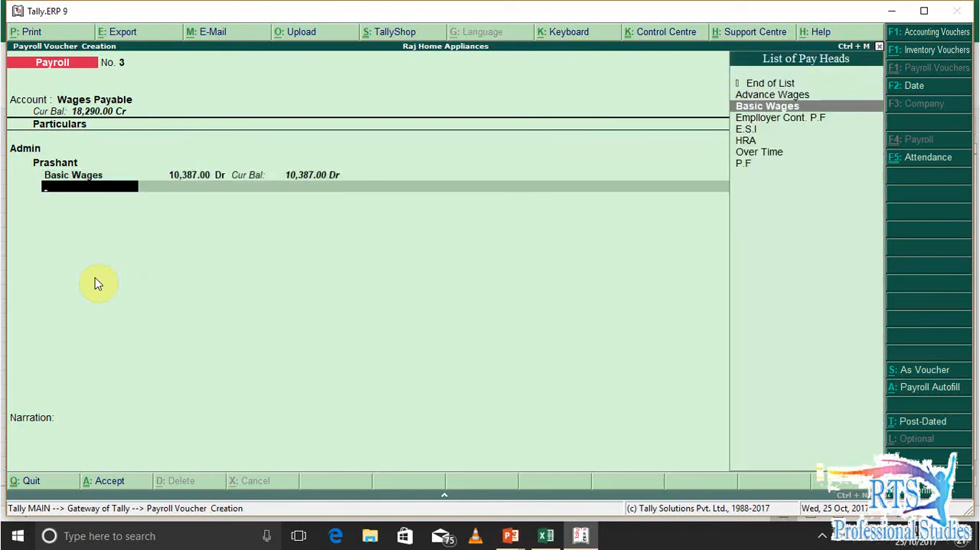
key("Return")
key("alt+Tab")
key("Right")
key("alt+Tab")
type("500")
key("Return")
Add Over Time of 500 for the first Admin employee, taken from J6 of the Excel sheet
key("Down")
key("Down")
key("Down")
key("Down")
key("Down")
key("Down")
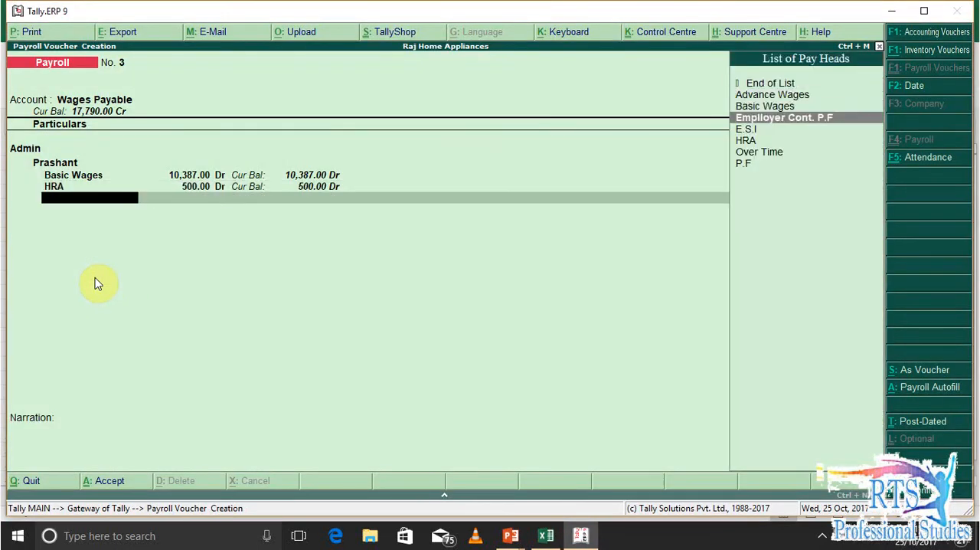
key("Return")
key("alt+Tab")
key("Right")
key("Right")
key("alt+Tab")
type("500")
key("Return")
Add Advance Wages of 5000 for the first Admin employee, taken from K6 of the Excel sheet
key("Return")
key("Down")
key("Up")
key("Up")
key("Down")
key("Return")
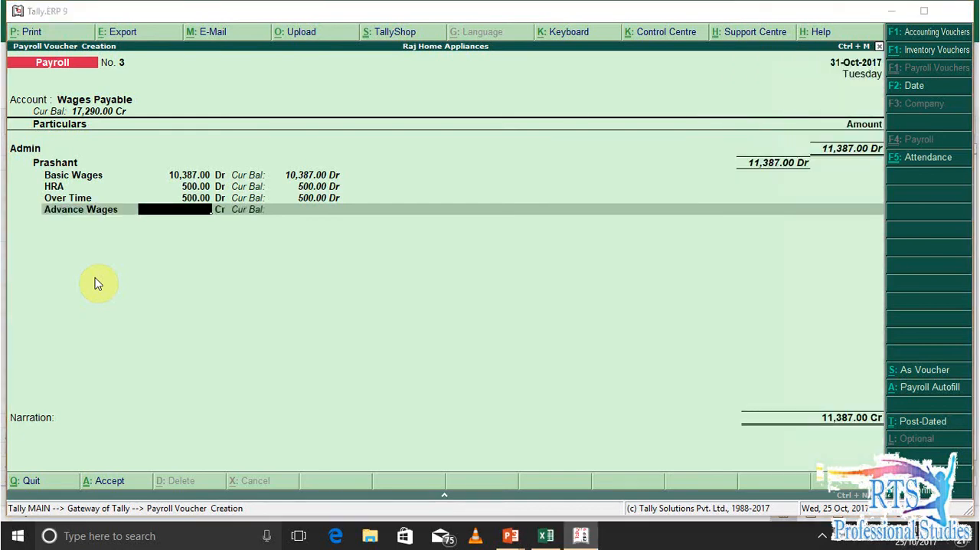
key("alt+Tab")
key("Right")
key("Right")
key("Left")
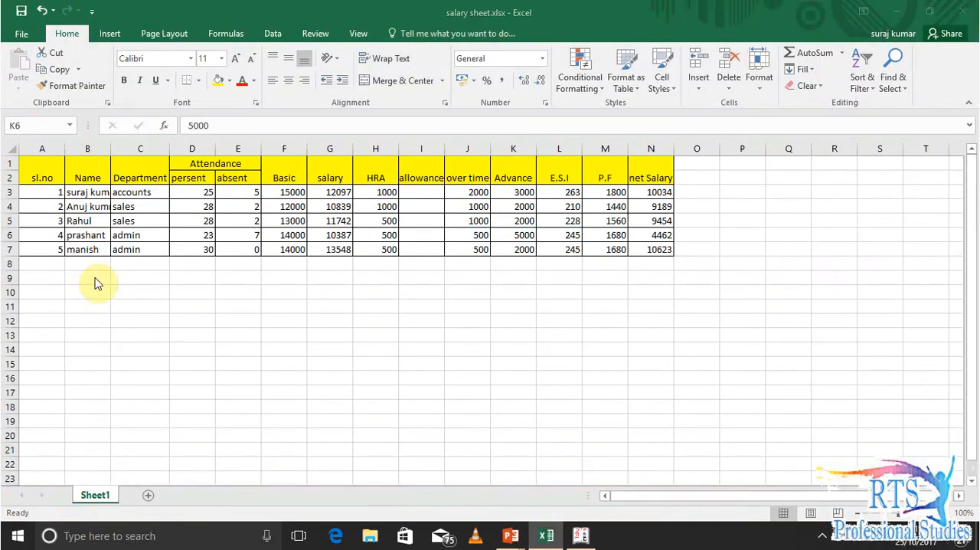
key("alt+Tab")
type("50")
key("Return")
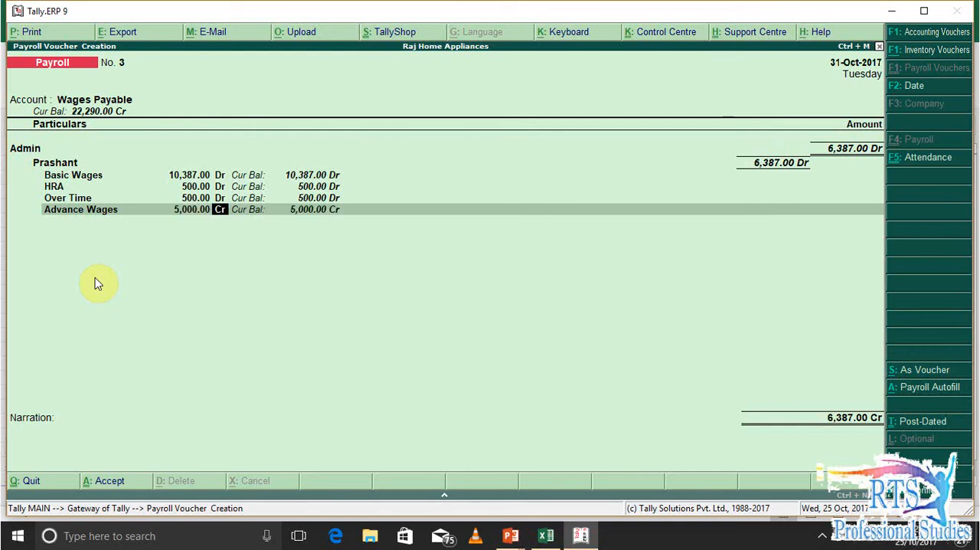
key("Return")
Add E.S.I of 245 for the first Admin employee, taken from L6 of the Excel sheet
key("alt+Tab")
key("Right")
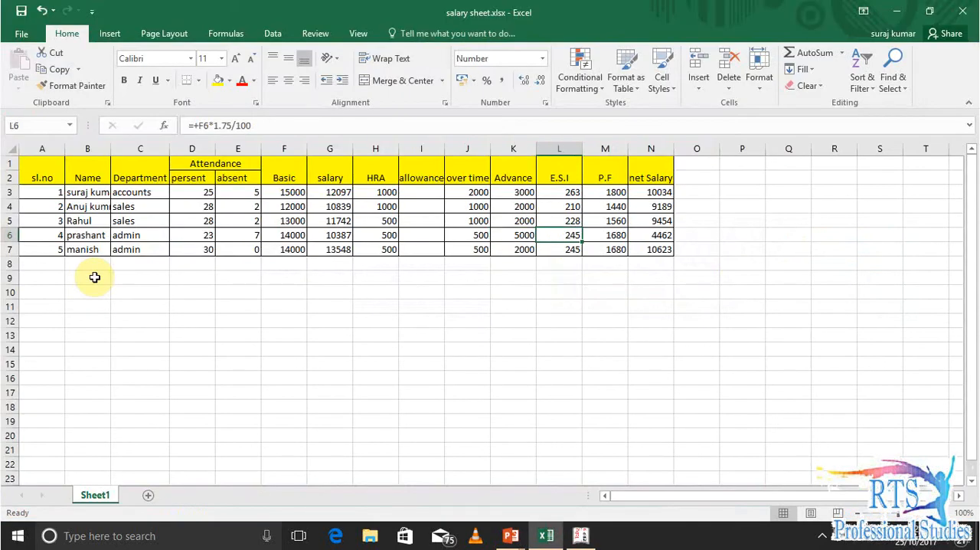
key("alt+Tab")
key("Down")
key("Down")
key("Down")
key("Down")
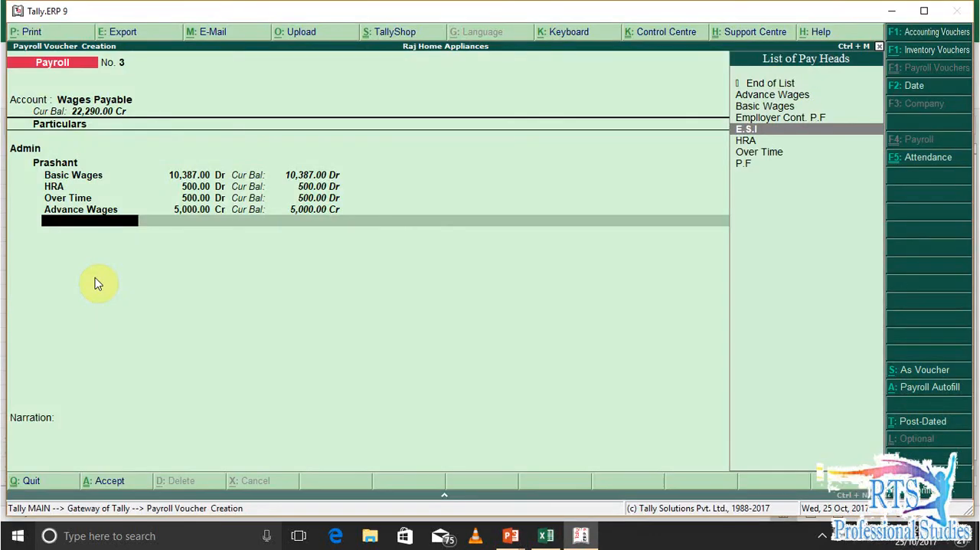
key("Return")
type("245")
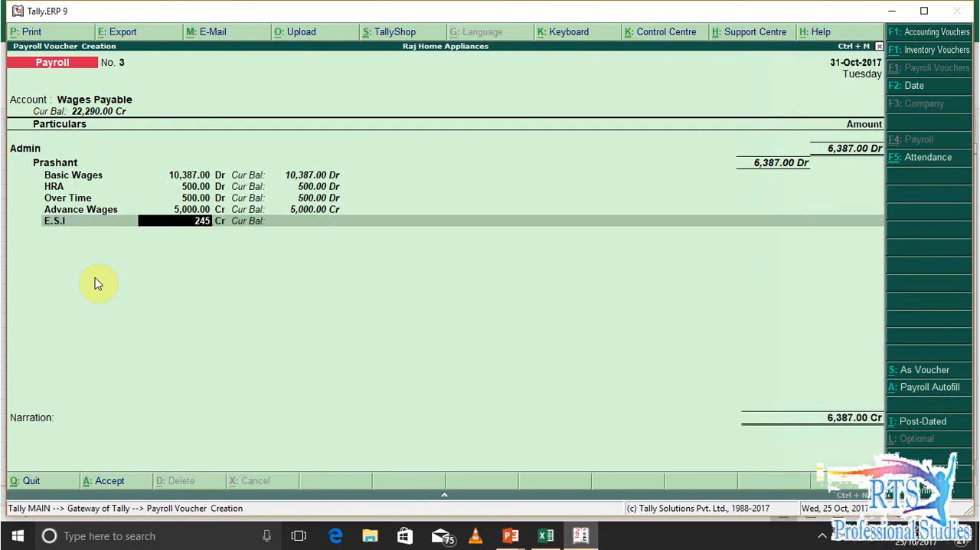
key("Return")
Add P.F of 1680 for the first Admin employee, taken from M6 of the Excel sheet, and end that employee's pay heads
key("Return")
key("alt+Tab")
key("Right")
key("alt+Tab")
key("Down")
key("Down")
key("Down")
key("Down")
key("Down")
key("Down")
key("Down")
key("Return")
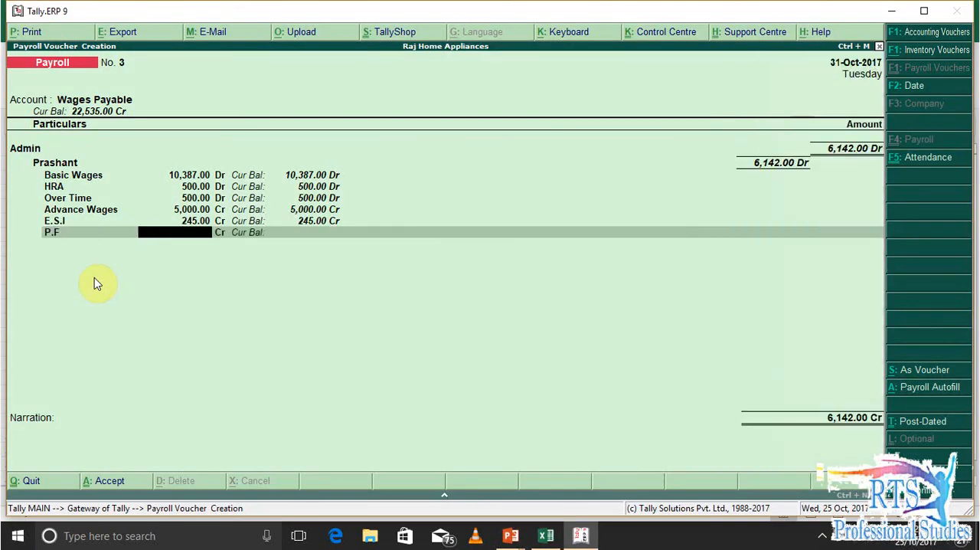
type("1680")
key("Return")
key("Return")
key("Return")
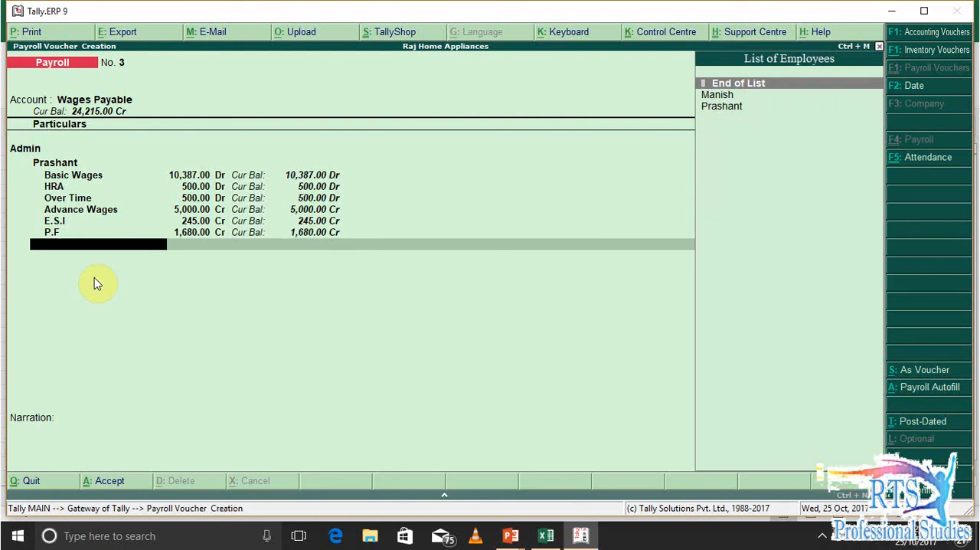
Add the second Admin employee with the Basic Wages pay head and check the first employee's net amount against the Excel sheet
key("Down")
key("Down")
key("Up")
key("Return")
key("Down")
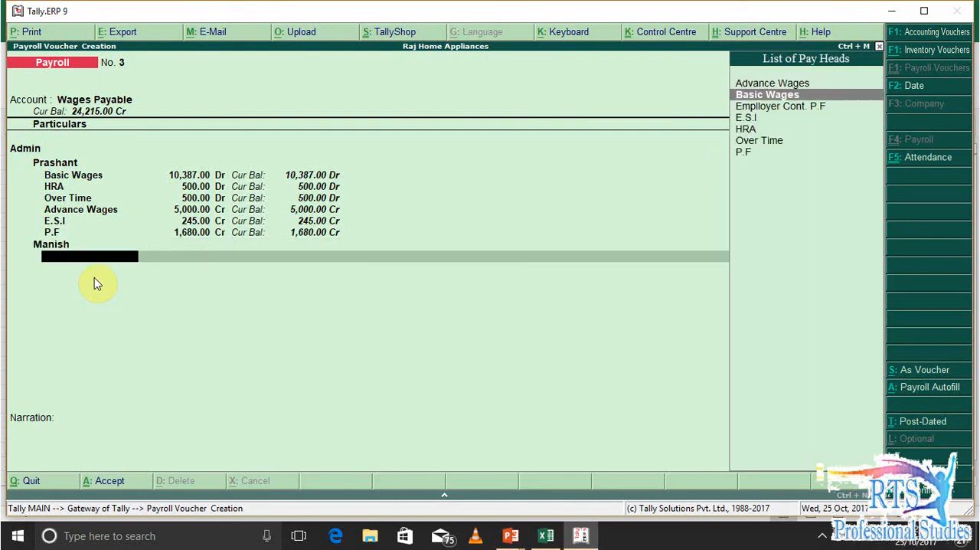
key("Return")
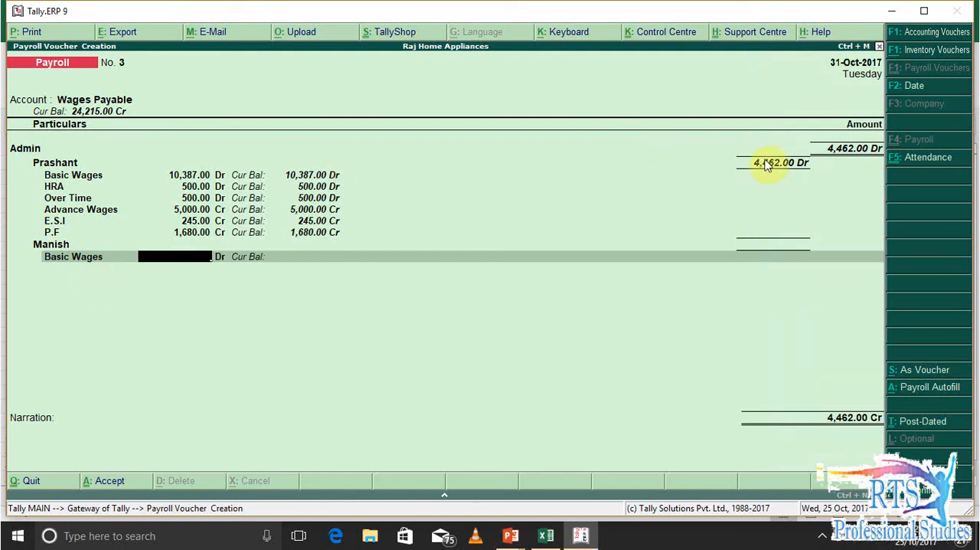
key("alt+Tab")
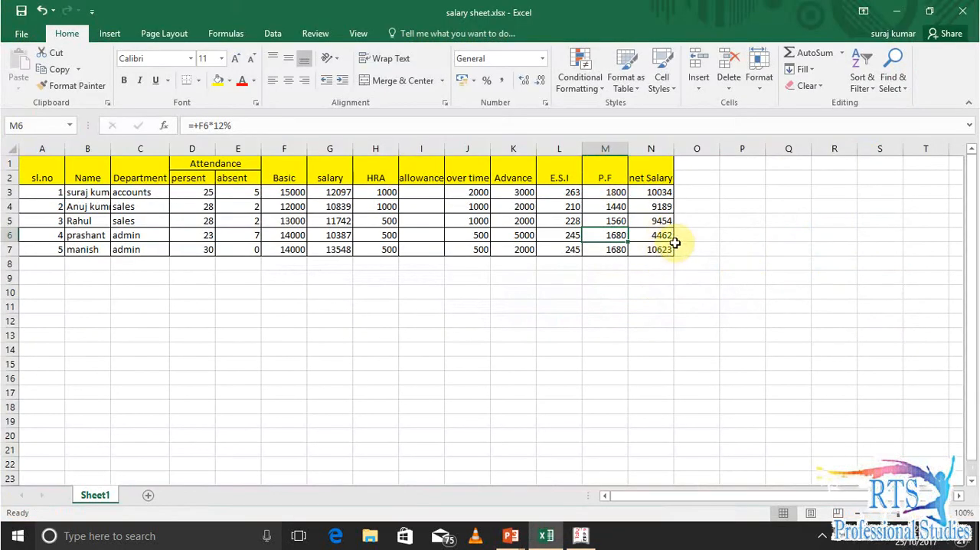
key("alt+Tab")
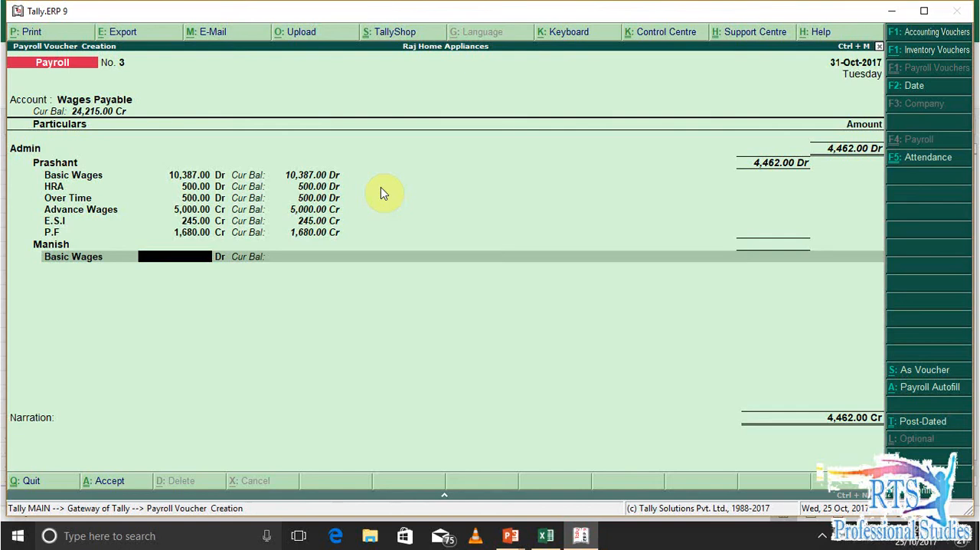
Enter Basic Wages of 13548 for the second Admin employee, taken from the earned salary in G7 of the Excel sheet
key("alt+Tab")
key("Left")
key("Left")
key("Left")
key("Left")
key("Left")
key("Left")
key("Left")
key("Left")
key("Right")
key("Right")
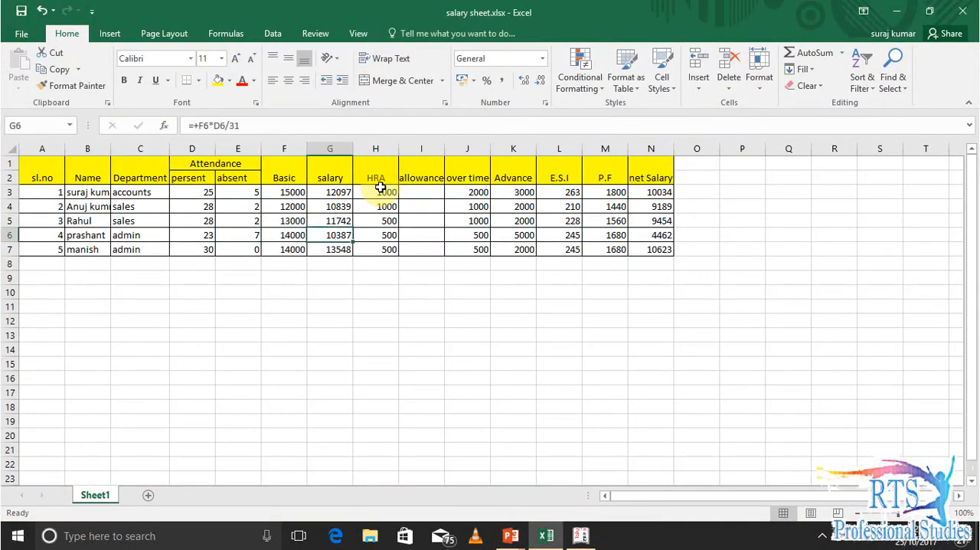
key("Down")
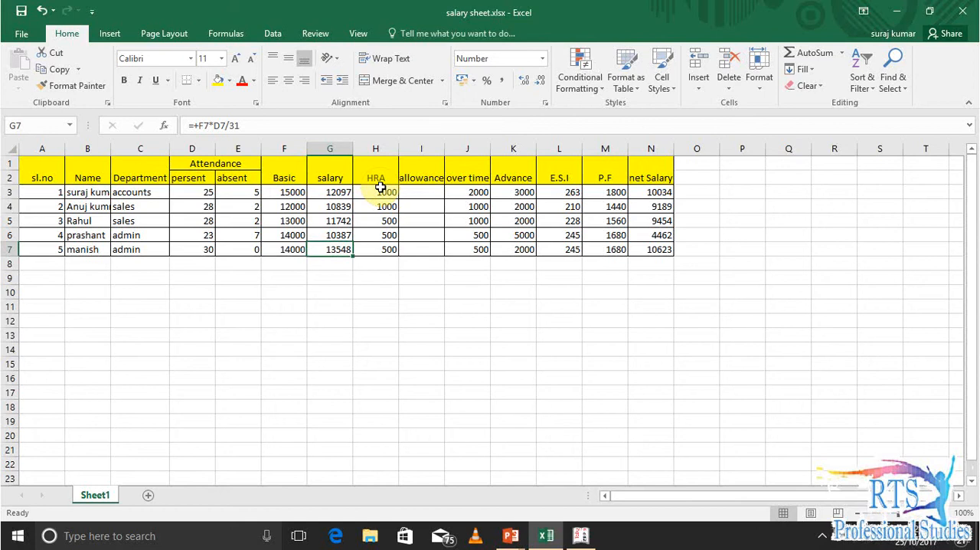
key("alt+Tab")
type("13,548")
key("Return")
key("Return")
Add HRA of 500 for the second Admin employee, taken from H7 of the Excel sheet
key("Down")
key("Down")
key("Down")
key("Down")
key("Down")
key("Return")
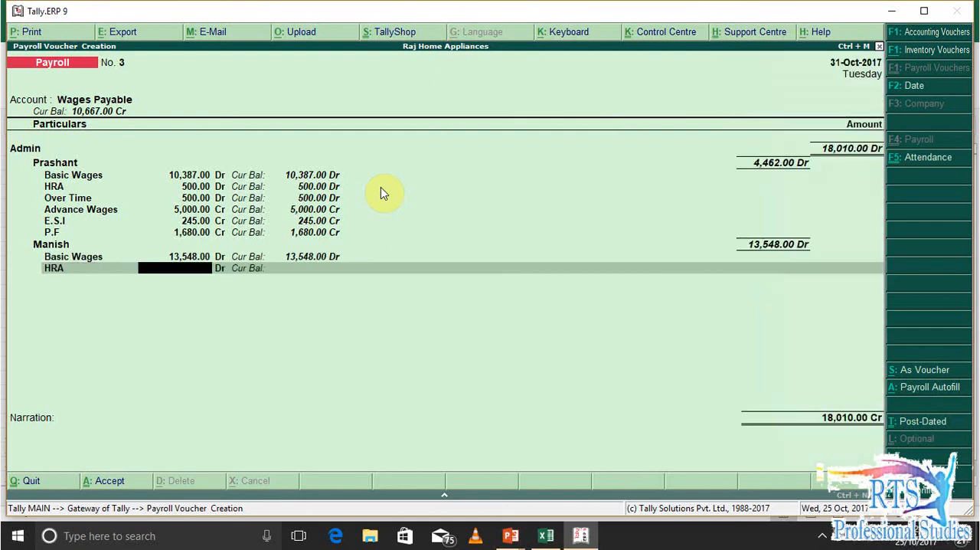
key("alt+Tab")
key("Right")
key("alt+Tab")
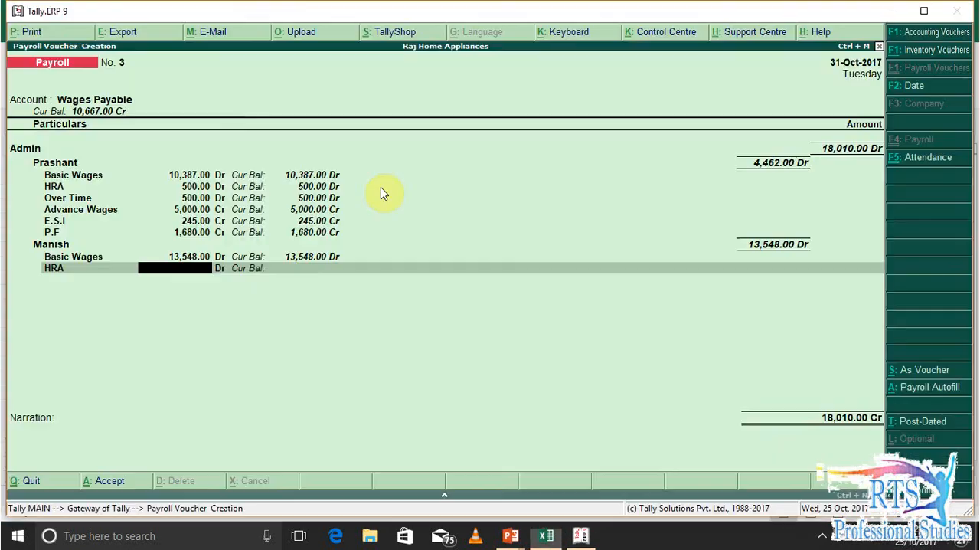
type("500")
key("Return")
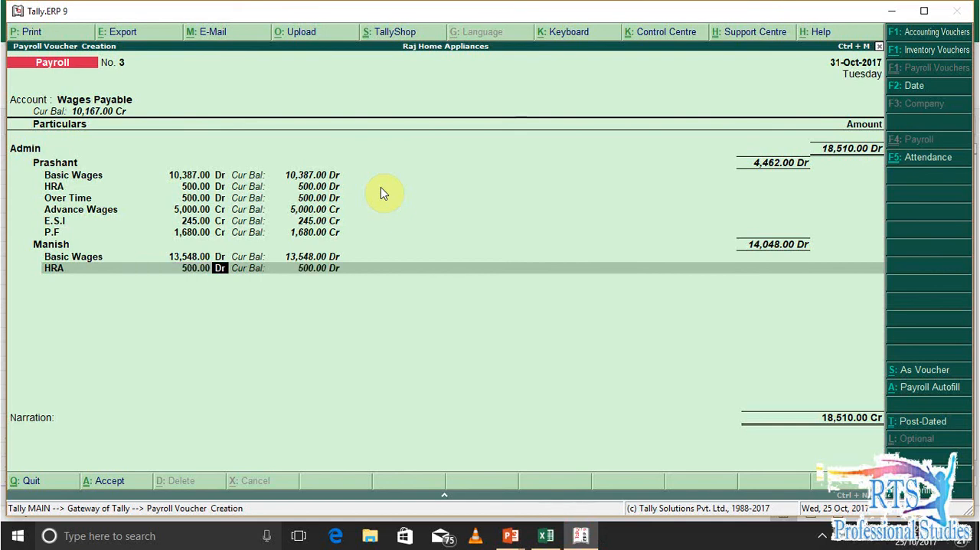
key("Return")
Add Over Time of 500 for the second Admin employee, taken from J7 of the Excel sheet
key("Down")
key("Down")
key("Down")
key("Up")
key("Down")
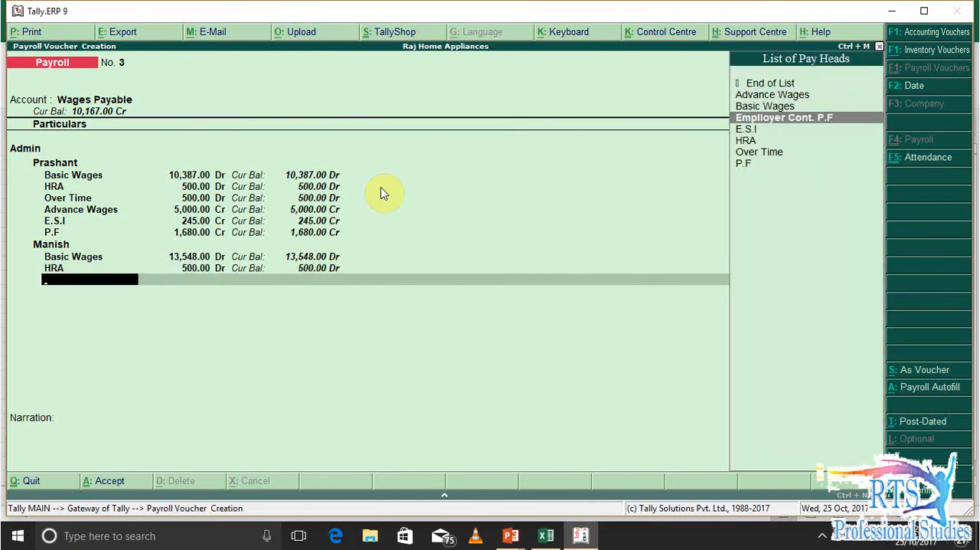
key("Down")
key("Down")
key("Down")
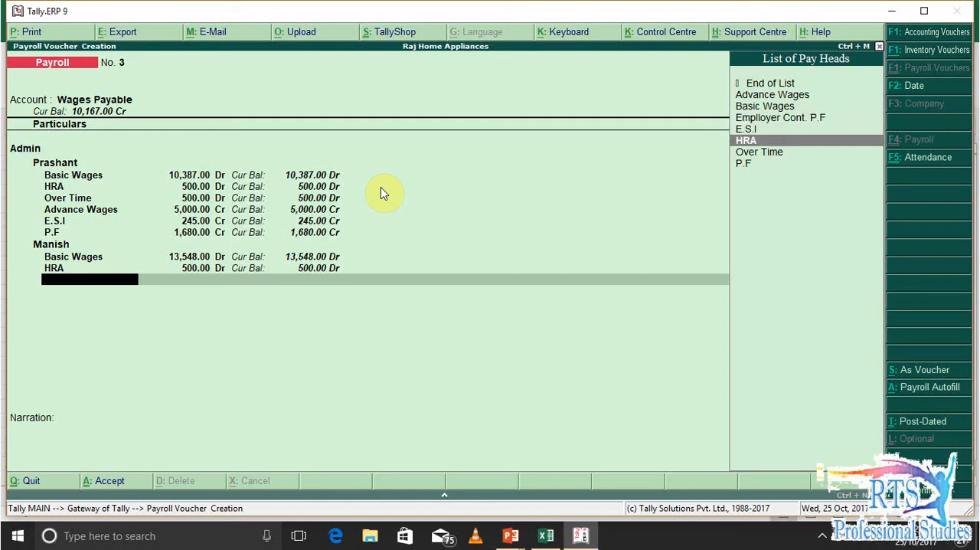
key("Return")
key("alt+Tab")
key("Right")
key("Right")
key("alt+Tab")
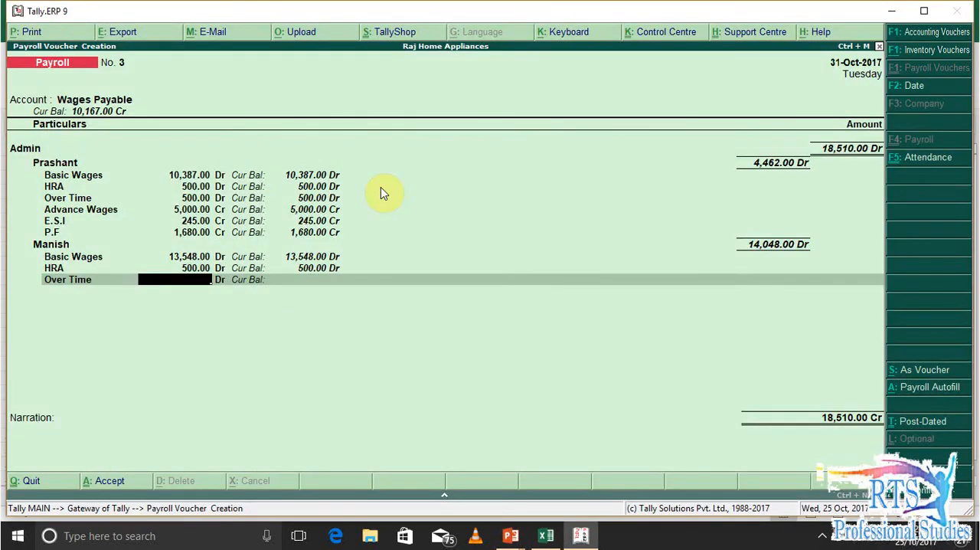
type("500")
key("Return")
Add Advance Wages of 2000 for the second Admin employee, taken from K7 of the Excel sheet
key("Return")
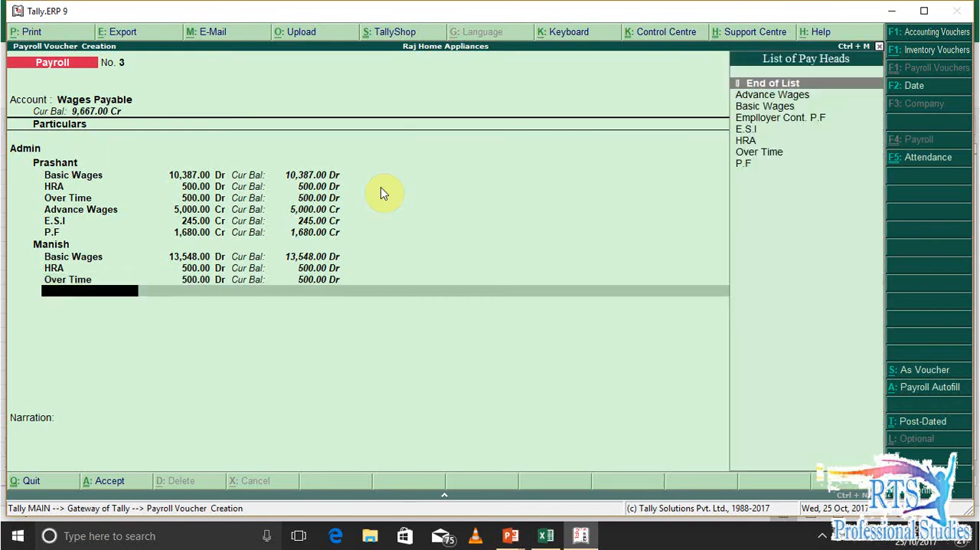
key("Down")
key("Return")
key("alt+Tab")
key("Right")
key("Right")
key("Left")
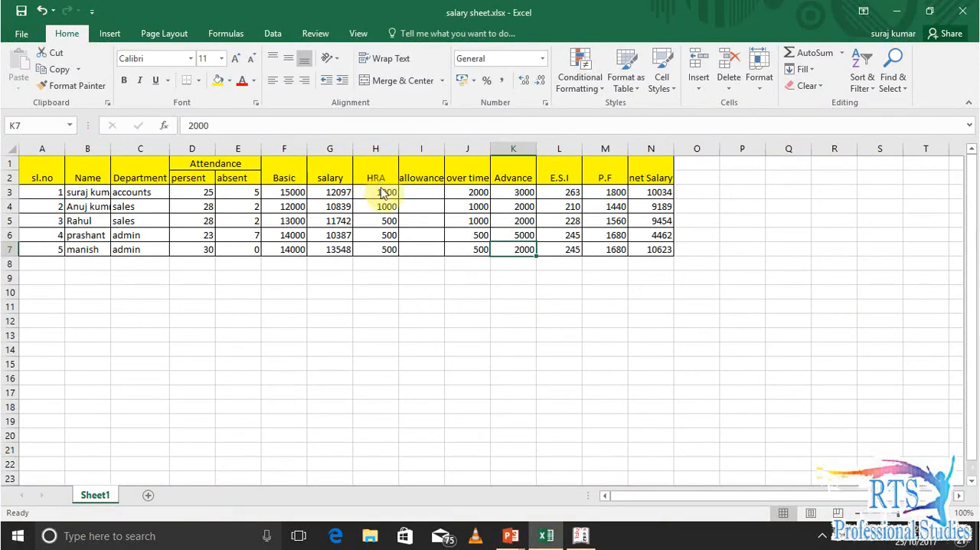
key("alt+Tab")
type("2,000")
key("Return")
key("Return")
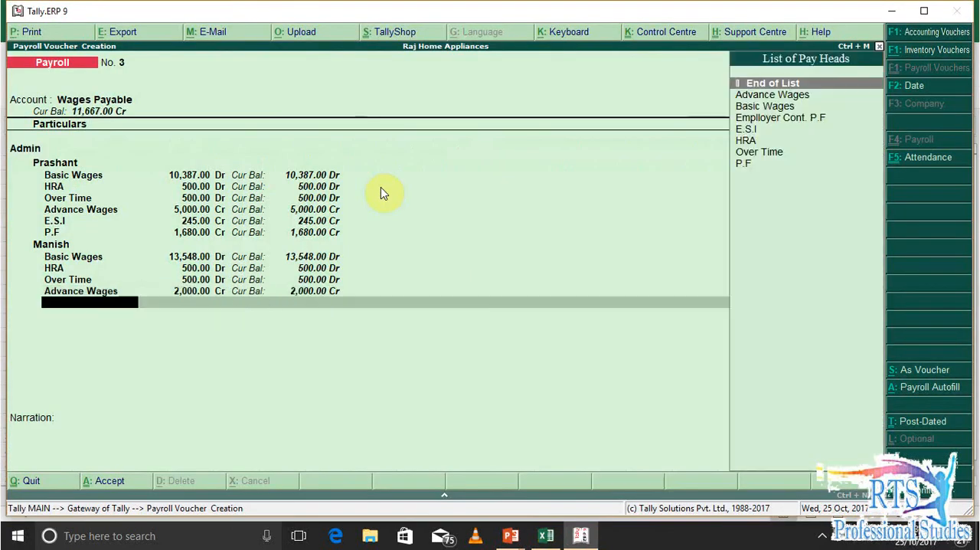
Add E.S.I of 245 for the second Admin employee, taken from L7 of the Excel sheet
key("Down")
key("Down")
key("Down")
key("Down")
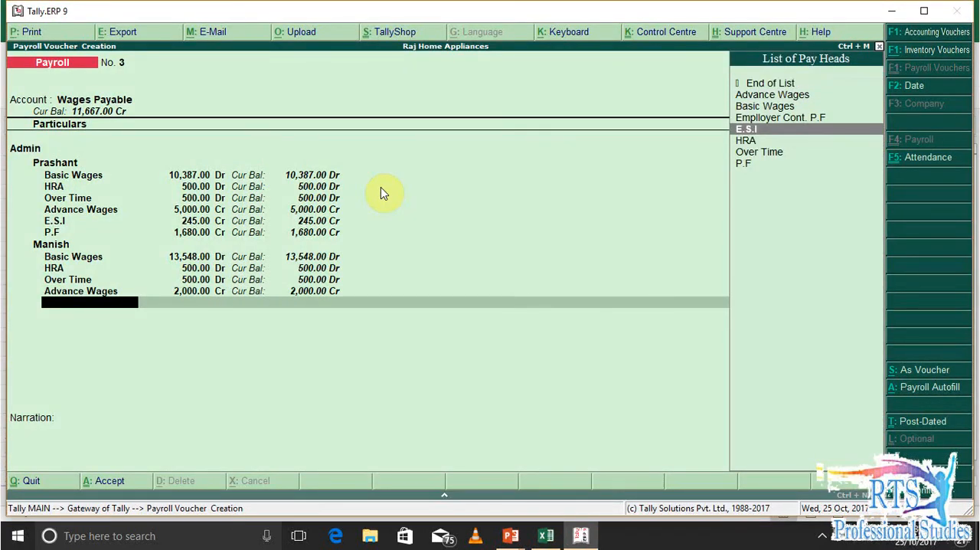
key("Return")
key("alt+Tab")
key("Right")
key("Right")
key("Left")
key("alt+Tab")
type("245")
key("Return")
key("Return")
Add P.F of 1680 for the second Admin employee, taken from M7 of the Excel sheet, and end that employee's pay heads
key("Down")
key("Down")
key("Down")
key("Down")
key("Down")
key("Down")
key("Down")
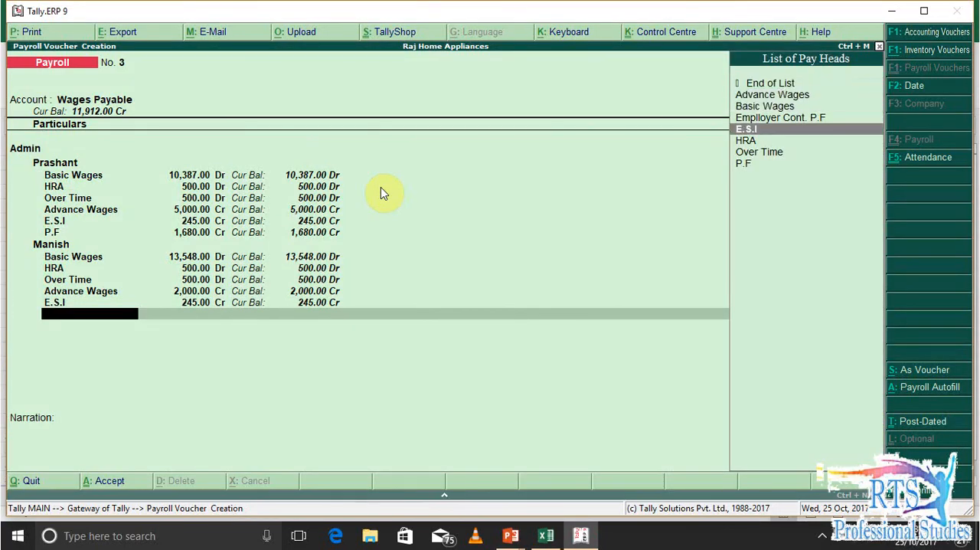
key("Return")
key("alt+Tab")
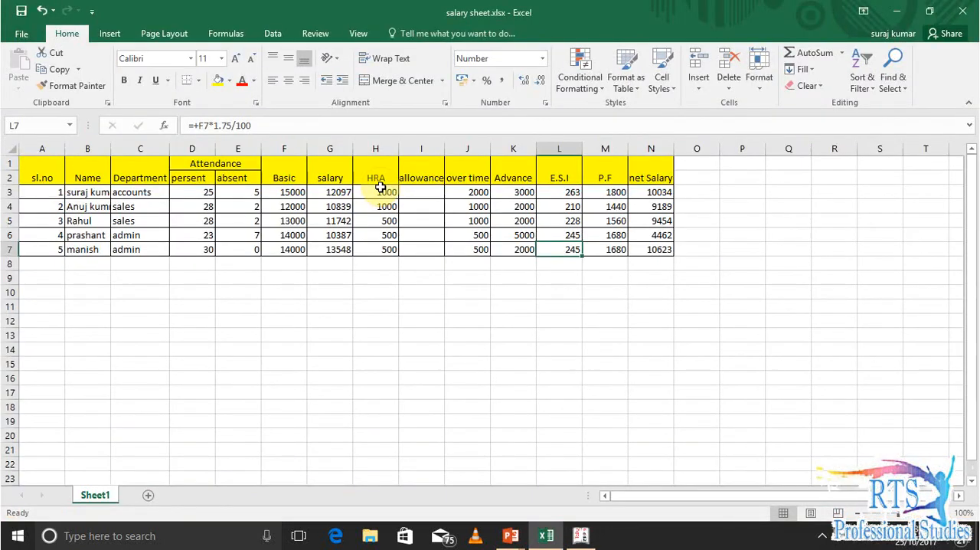
key("Right")
key("alt+Tab")
type("1,680")
key("Return")
End the Admin entries, save the payroll voucher with an empty narration and return to the Gateway of Tally
key("Return")
key("Return")
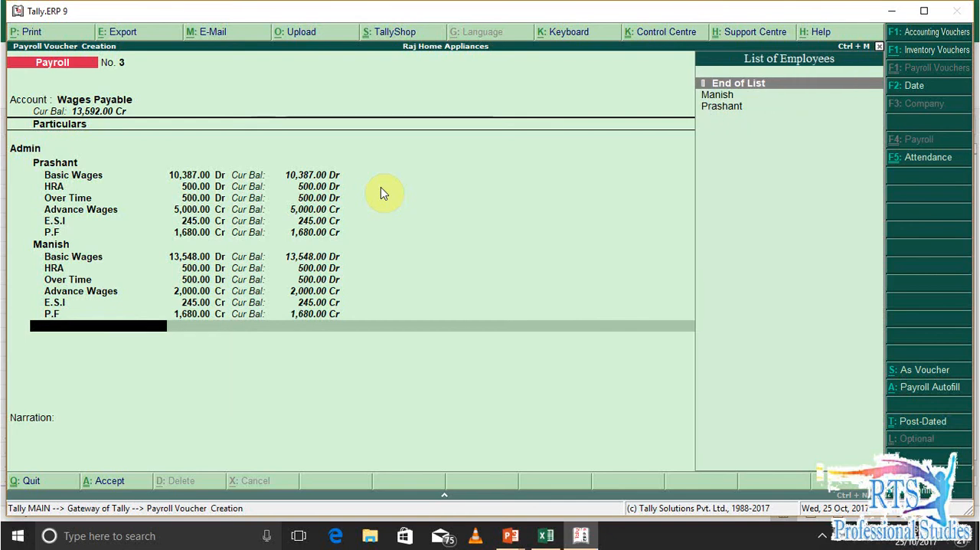
key("Return")
key("Return")
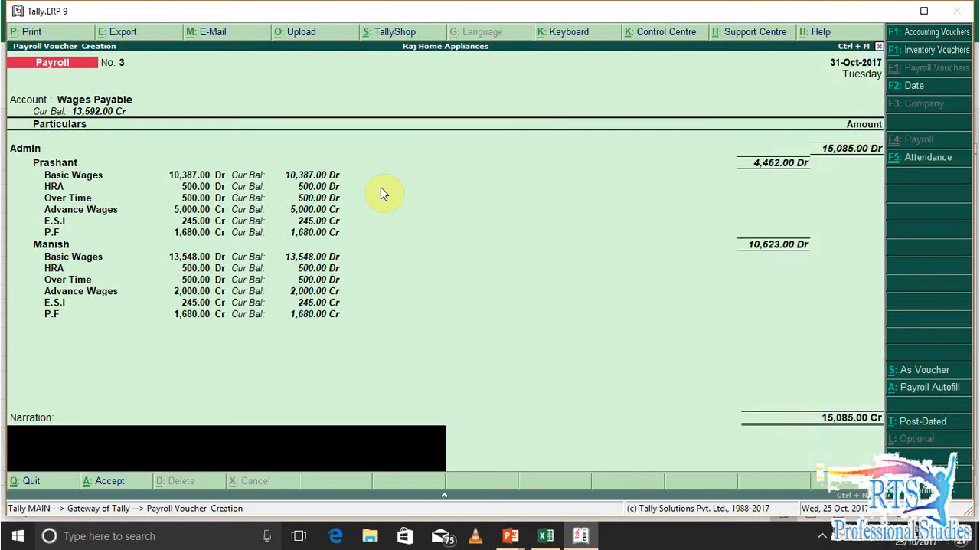
key("alt+Tab")
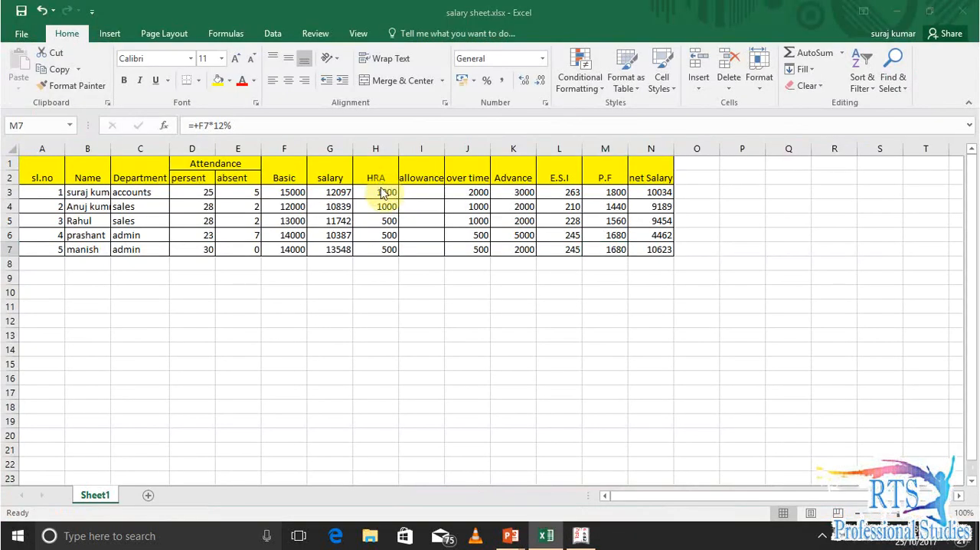
key("alt+Tab")
key("Return")
key("Escape")
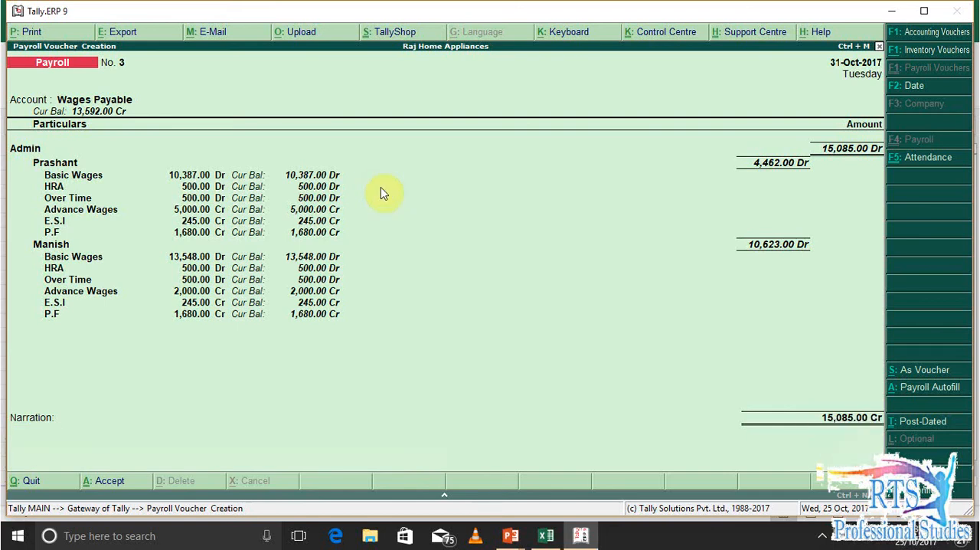
key("ctrl+a")
key("Escape")
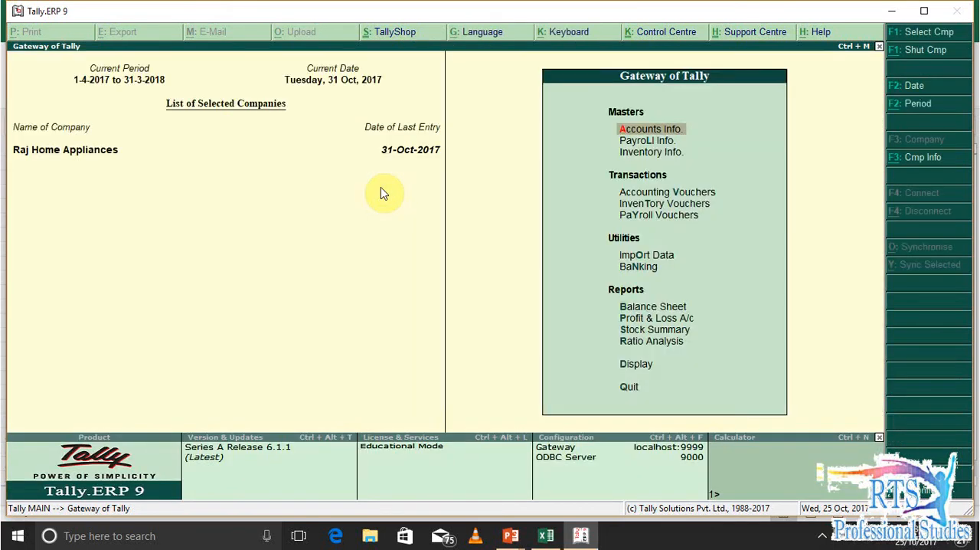
key("Escape")
key("Escape")
Total the net Salary column in cell N8 of the Excel sheet with AutoSum
key("alt+Tab")
key("Right")
key("Right")
key("Right")
key("Left")
key("Left")
key("Down")
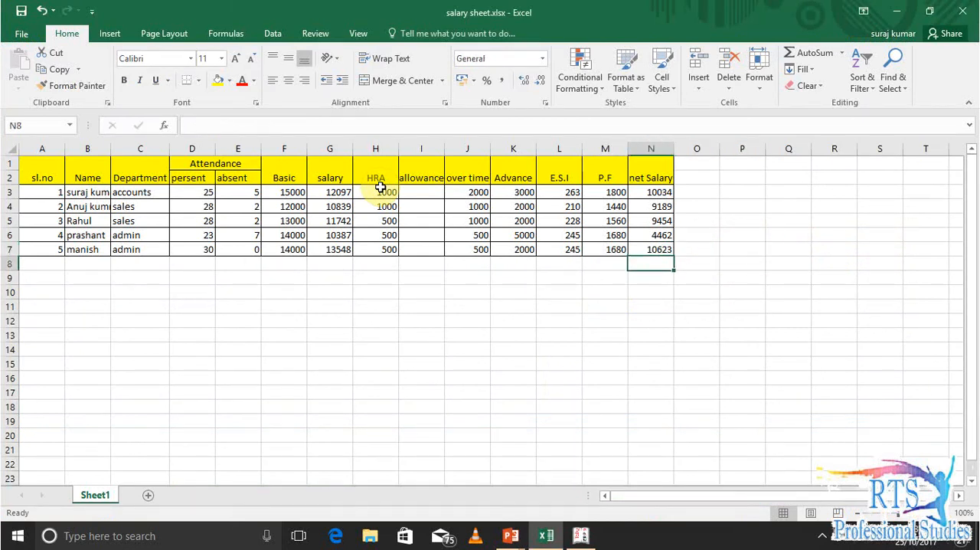
key("alt+equal")
key("Return")
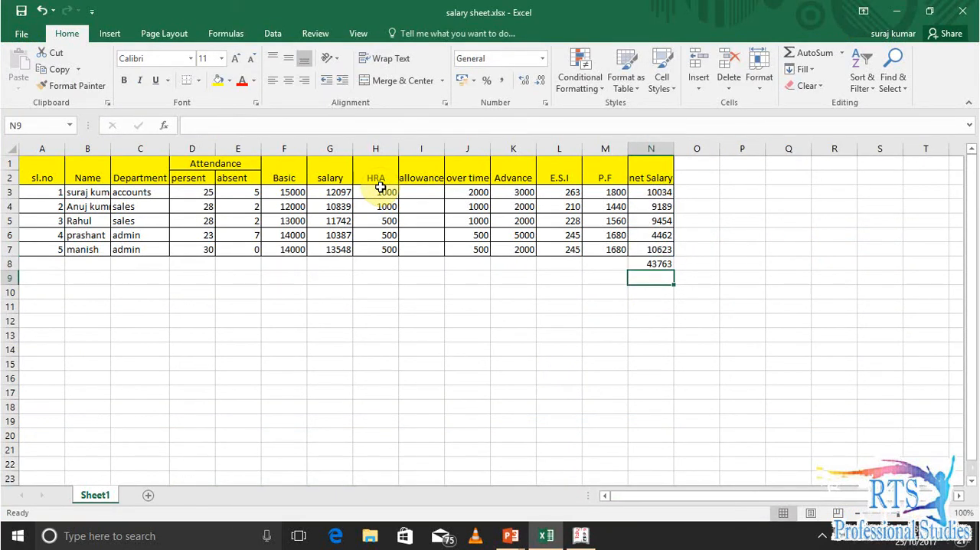
key("Up")
Switch to Tally.ERP 9 and display the Pay Sheet under Statements of Payroll for all employee categories and all employees
key("alt+Tab")
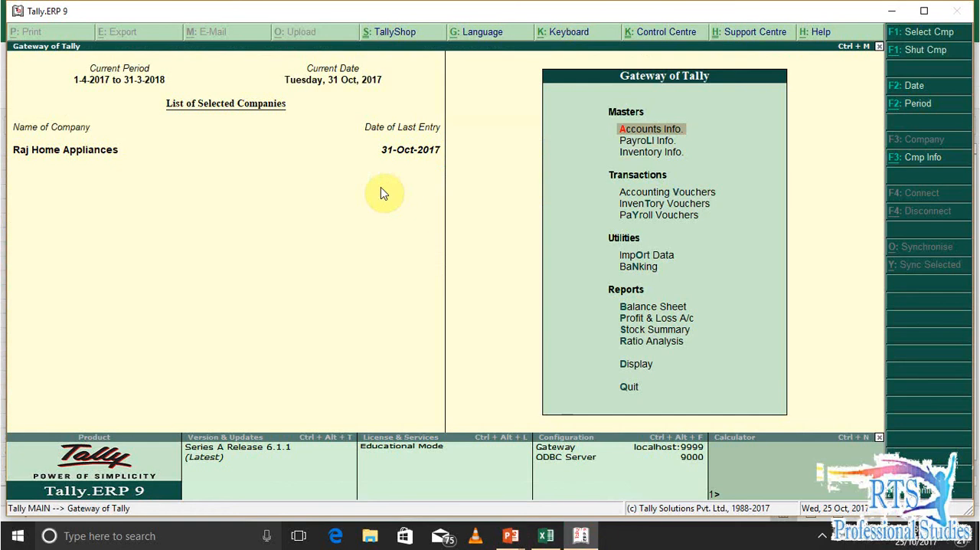
key("d")
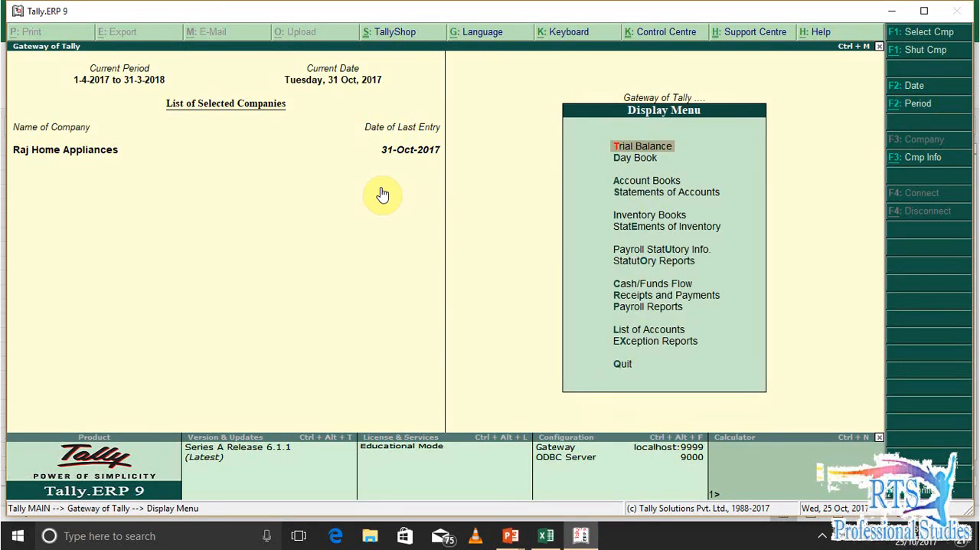
key("p")
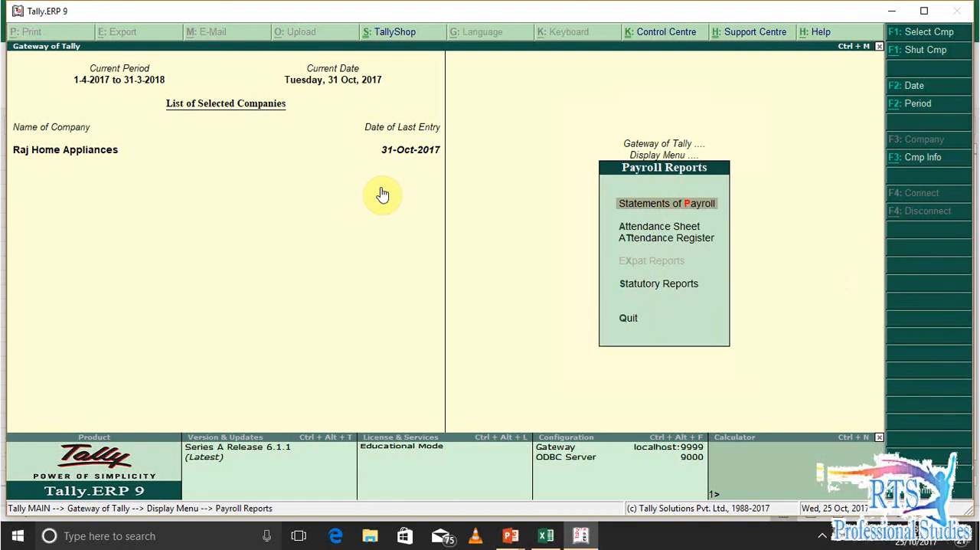
key("p")
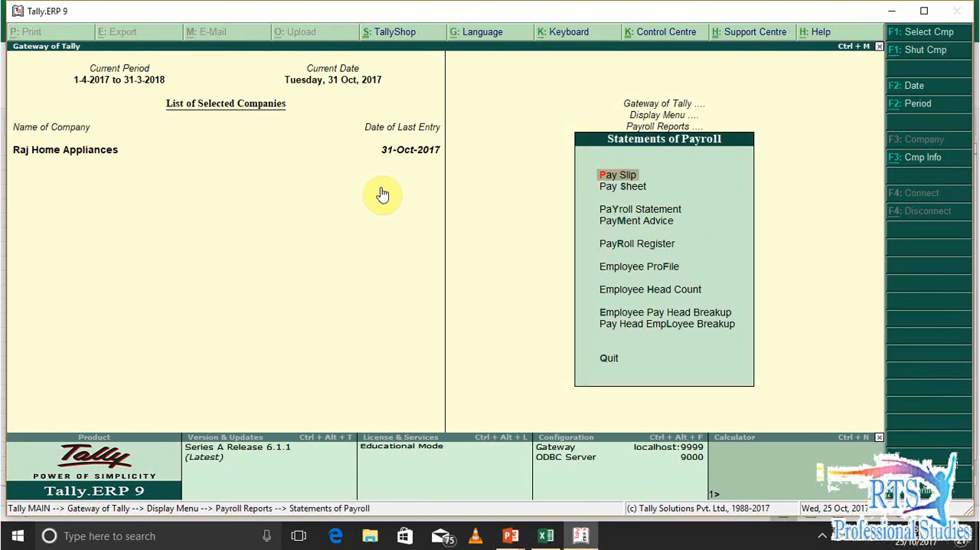
key("s")
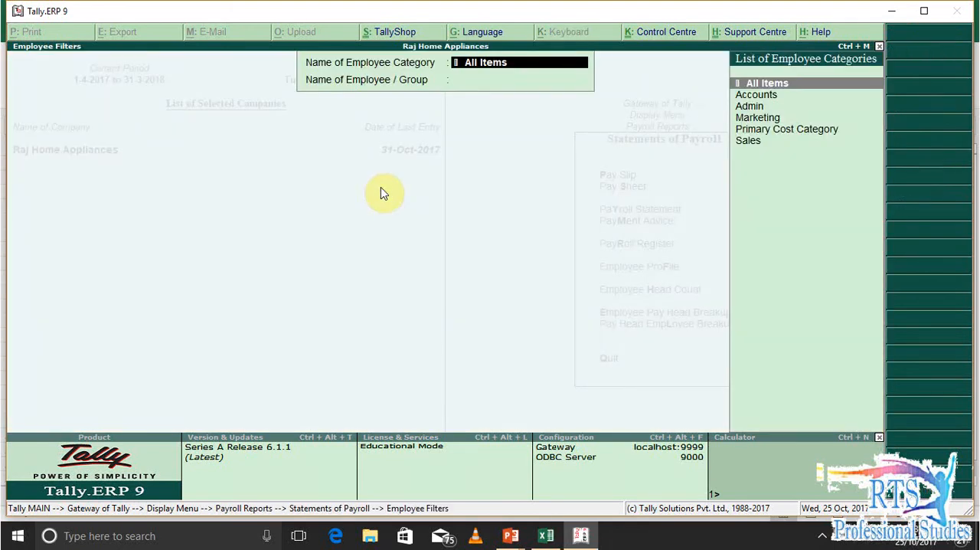
key("Return")
key("Return")
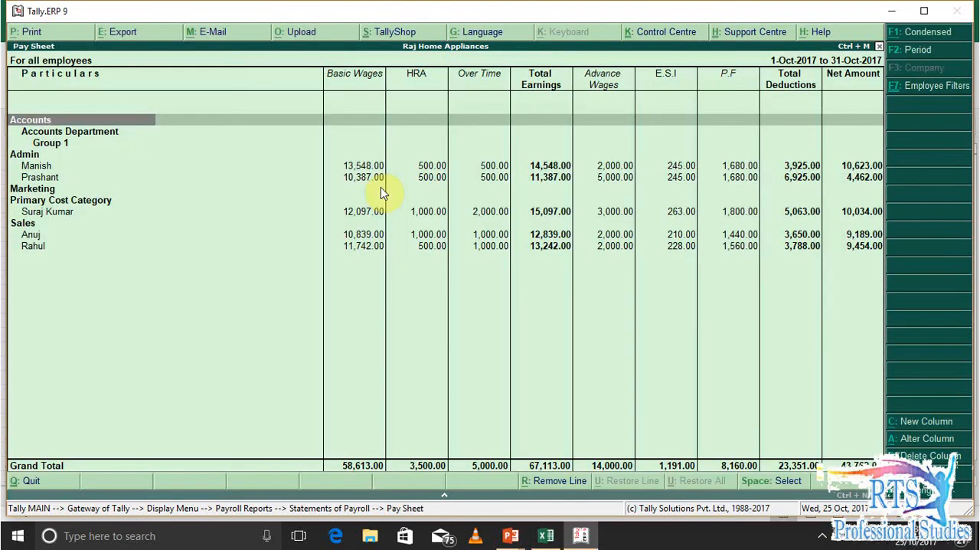
Examine the Pay Sheet rows of the Admin, Primary Cost Category and Sales employees across to the Net Amount column
key("Right")
key("Right")
key("Right")
key("Right")
key("Right")
key("Right")
key("Right")
key("Left")
key("Left")
key("Left")
key("Left")
key("Left")
key("Left")
key("Left")
key("Down")
key("Down")
key("Down")
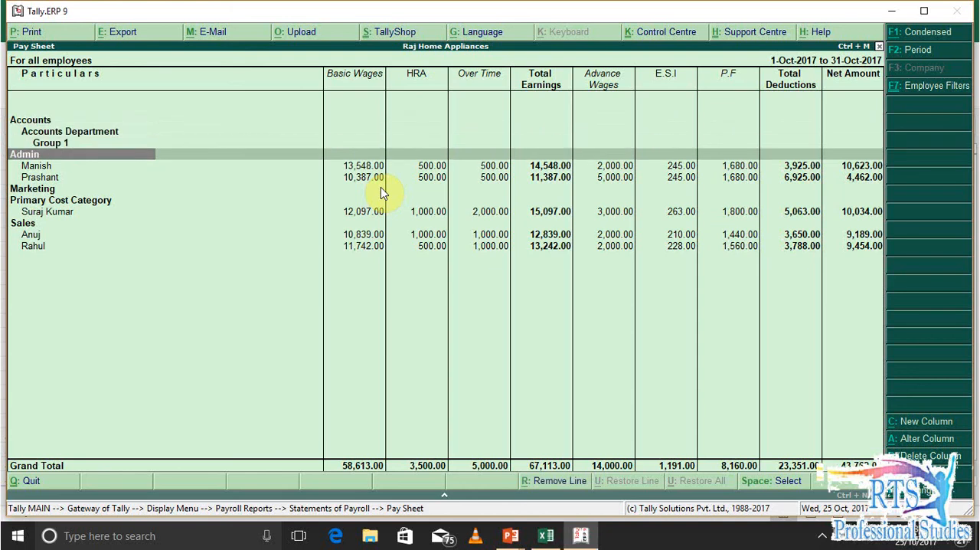
key("Up")
key("Up")
key("Down")
key("Down")
key("Down")
key("Down")
key("Down")
key("Up")
key("Up")
key("Down")
key("Right")
key("Right")
key("End")
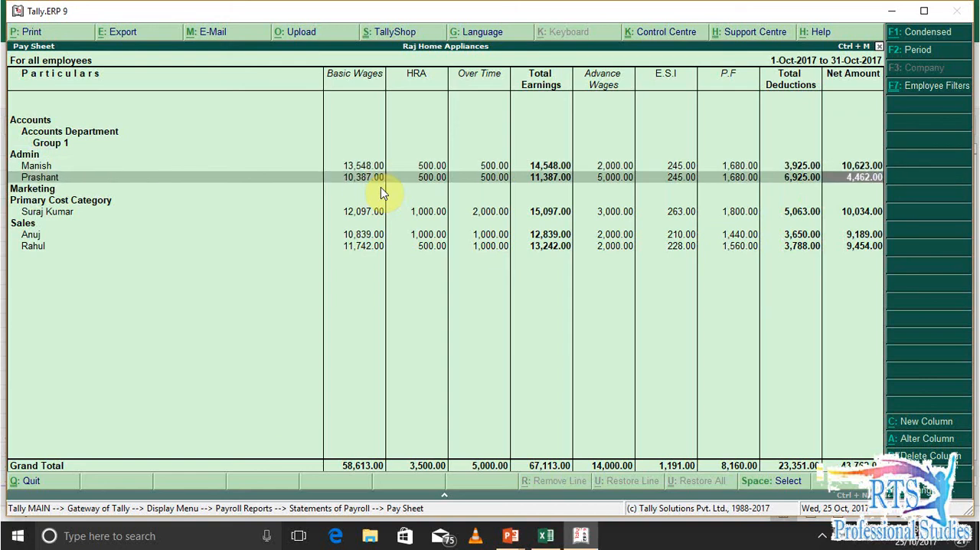
key("Down")
key("Down")
key("Down")
key("Down")
key("Down")
key("Down")
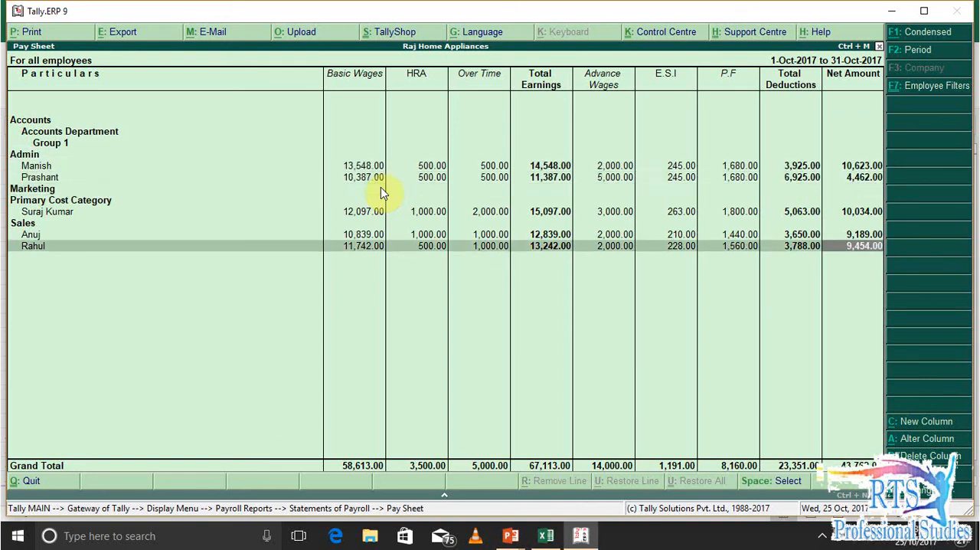
Compare the net Salary column and its total in N8 of the Excel sheet with the Pay Sheet's Net Amount column
key("alt+Tab")
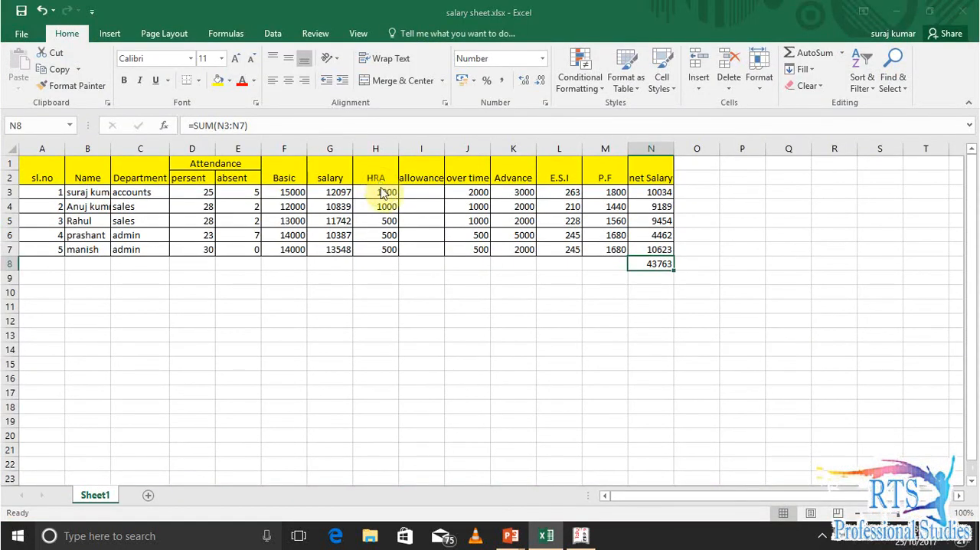
key("alt+Tab")
key("Up")
key("Up")
key("Up")
key("Up")
key("Up")
key("Up")
key("Up")
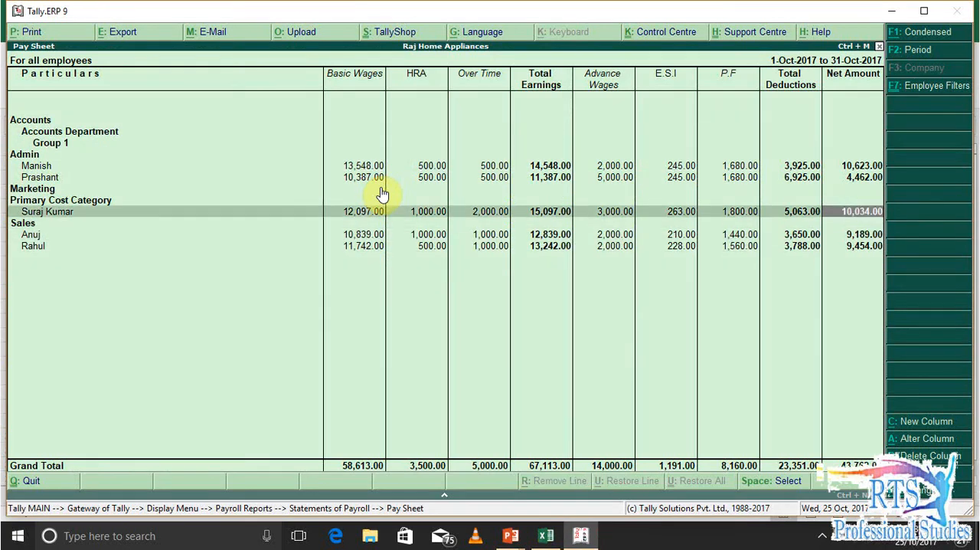
key("Down")
key("Down")
key("Down")
key("Down")
key("Down")
key("Down")
key("Down")
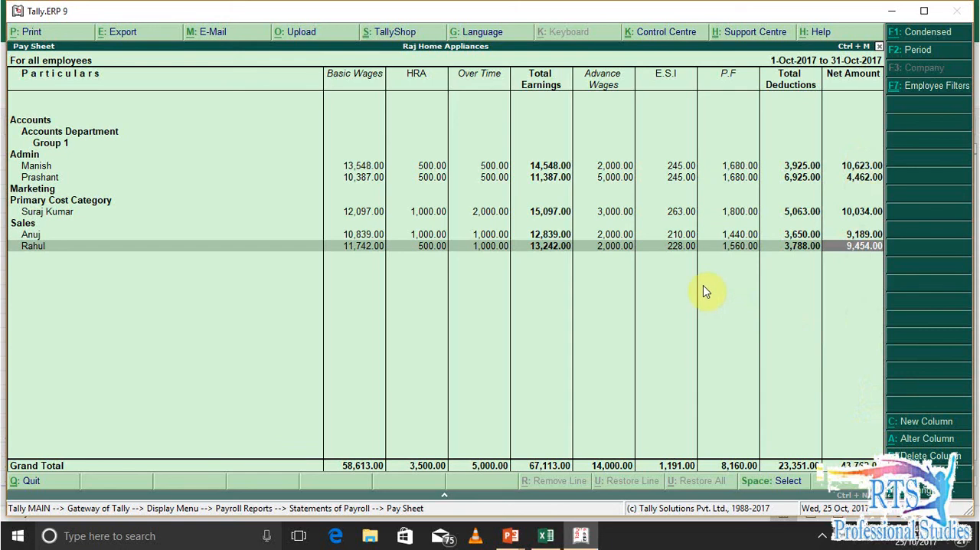
Filter the Pay Sheet to all employees of the Accounts category and look through its groups
key("F7")
key("Down")
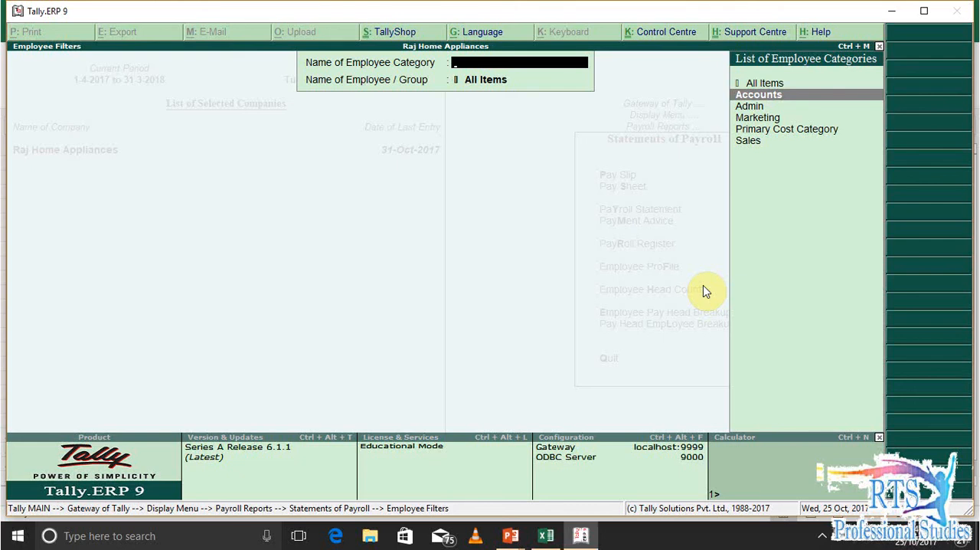
key("Return")
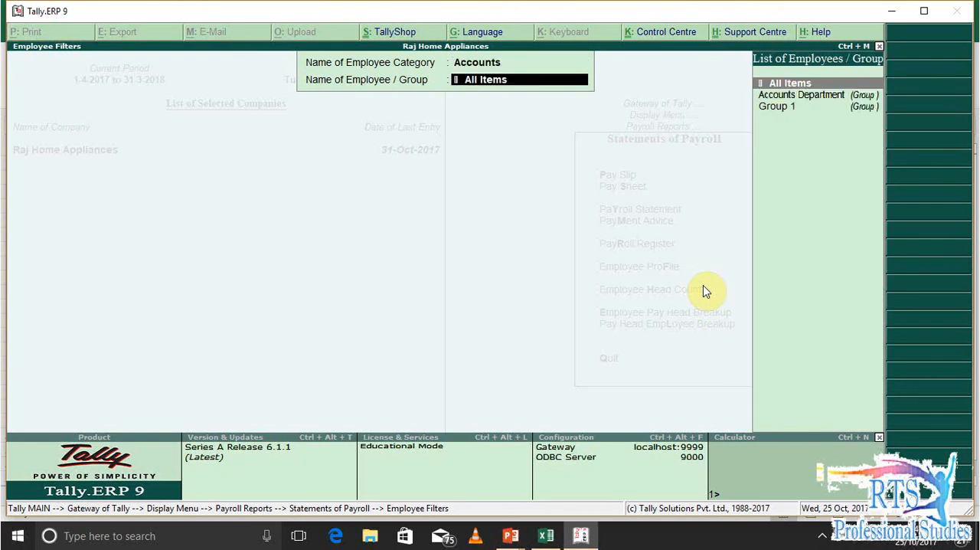
key("Return")
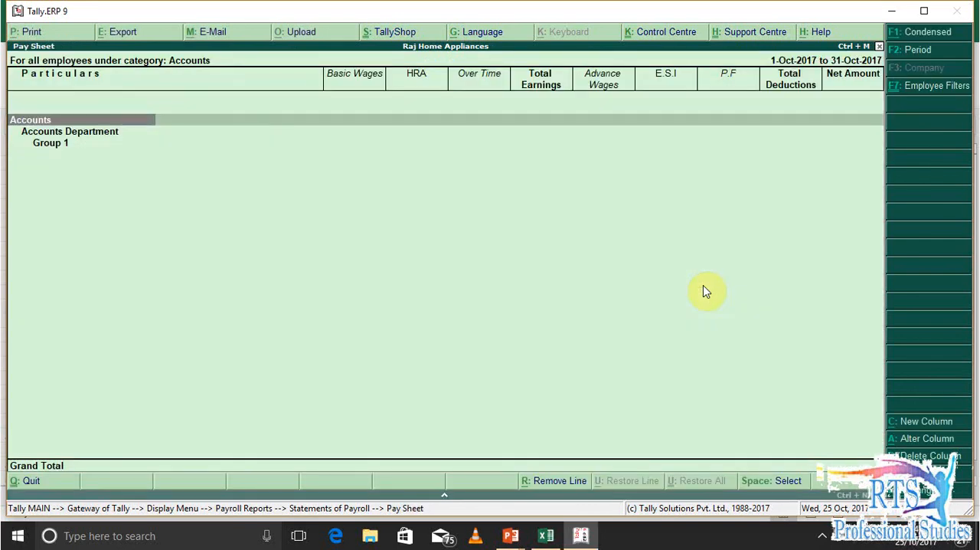
key("Down")
key("Down")
key("Up")
key("Down")
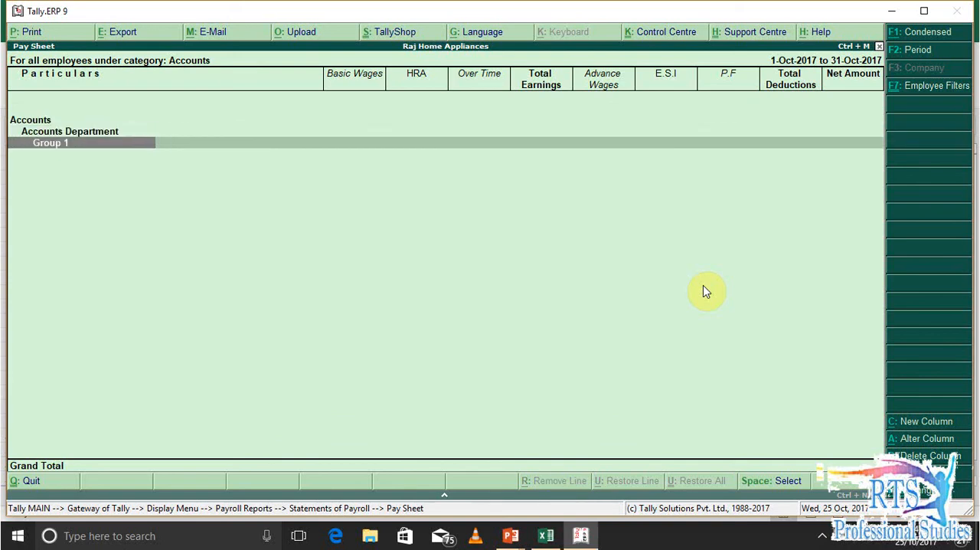
Filter the Pay Sheet to the Sales category with all its employees
key("F7")
key("Down")
key("Down")
key("Return")
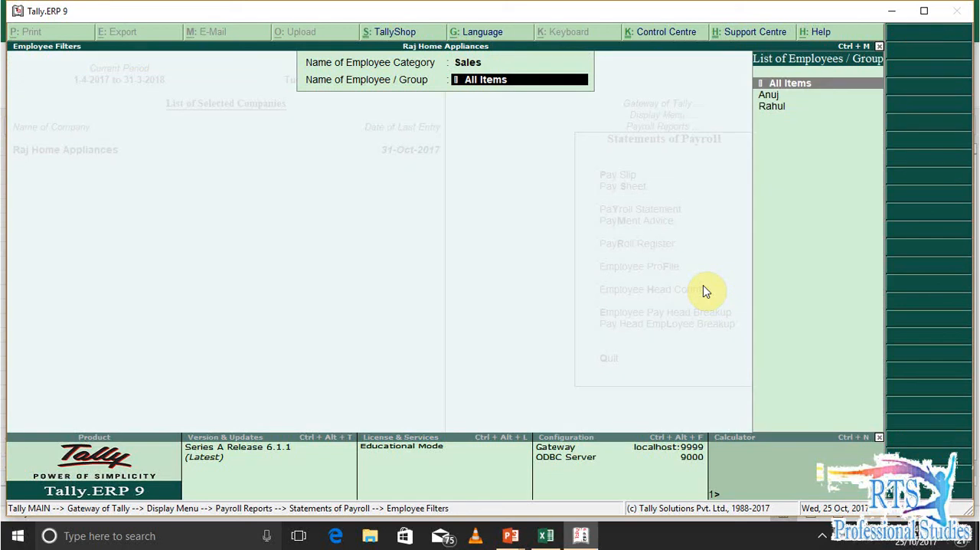
key("Down")
key("Down")
key("Up")
key("Up")
key("Return")
key("F7")
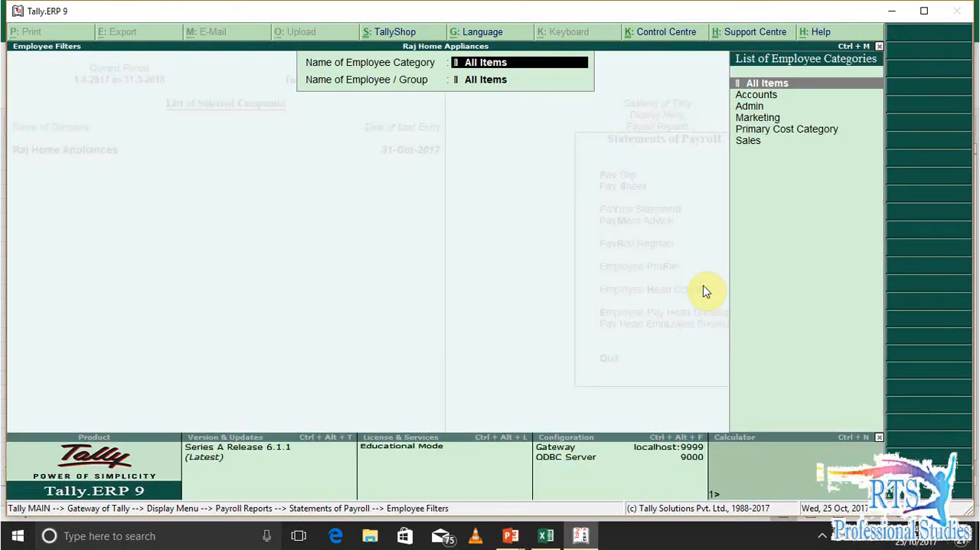
key("Down")
key("Down")
key("Down")
key("Down")
key("Down")
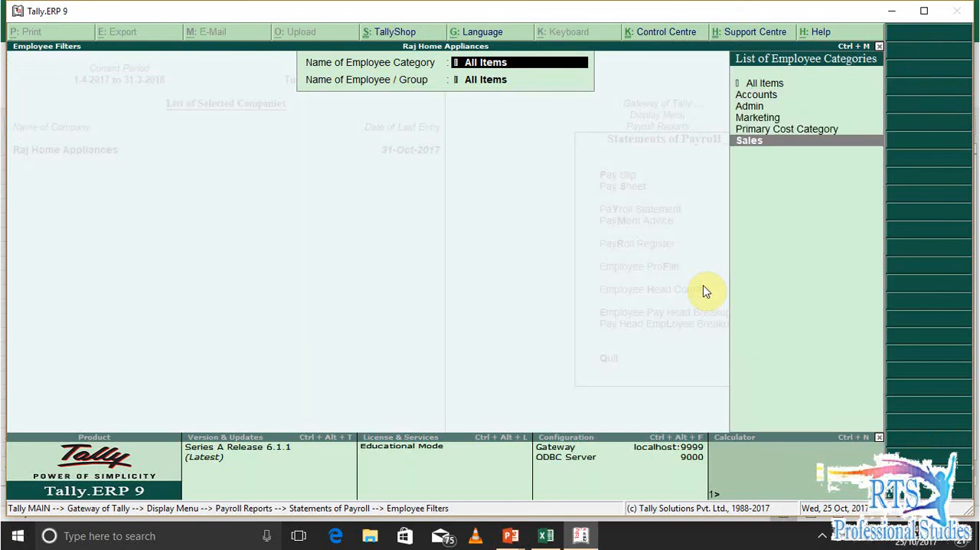
key("Return")
key("Return")
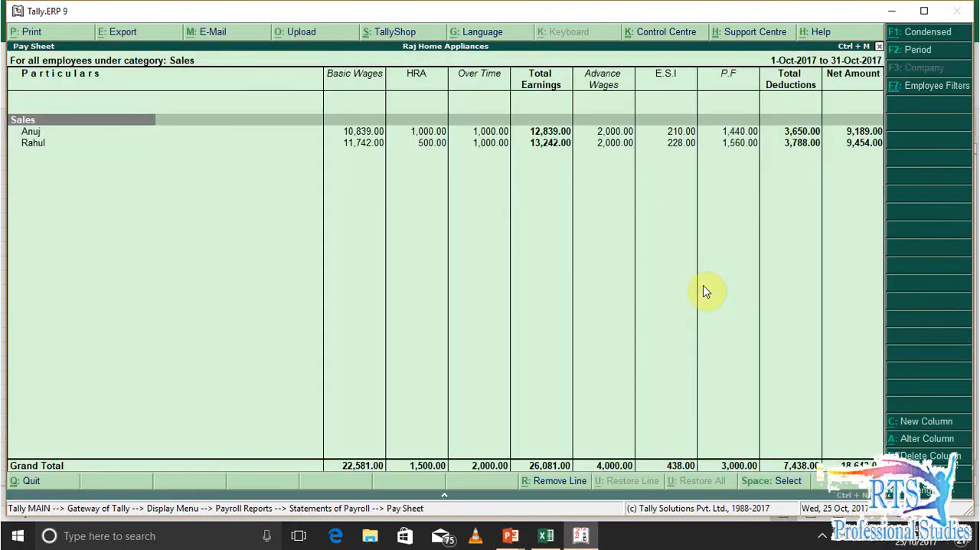
Filter the Pay Sheet to the Admin category with all its employees
key("F7")
key("Down")
key("Down")
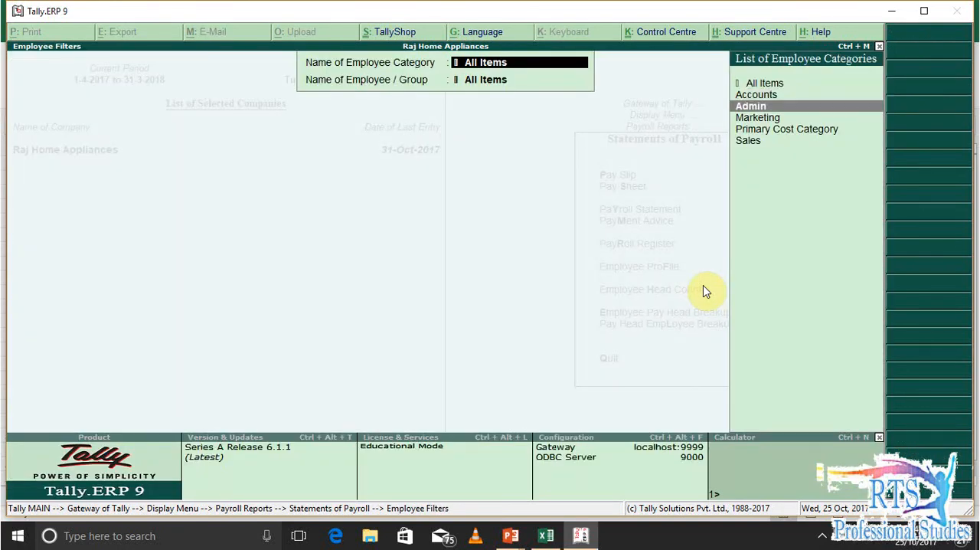
key("Return")
key("Return")
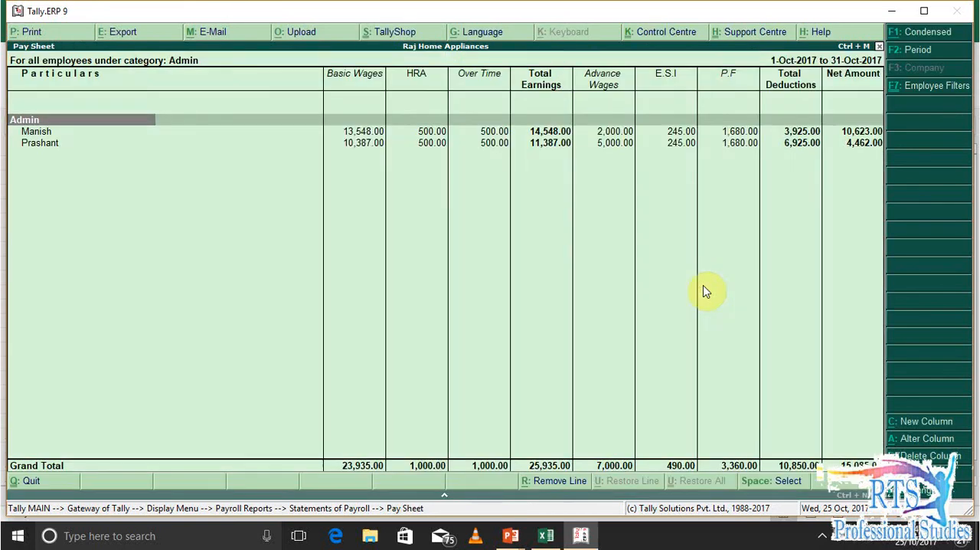
Filter the Pay Sheet to the Primary Cost Category and only the second employee listed under it
key("F7")
key("Down")
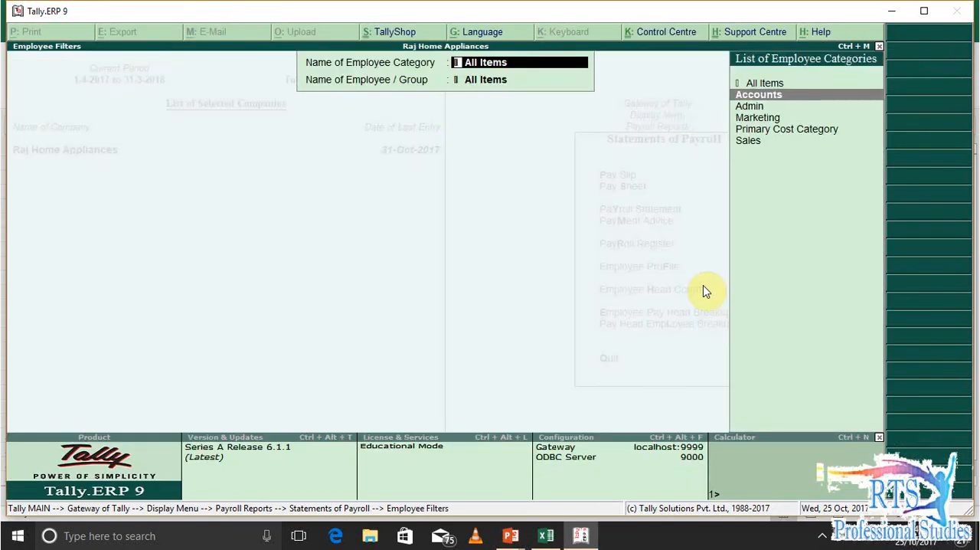
key("Return")
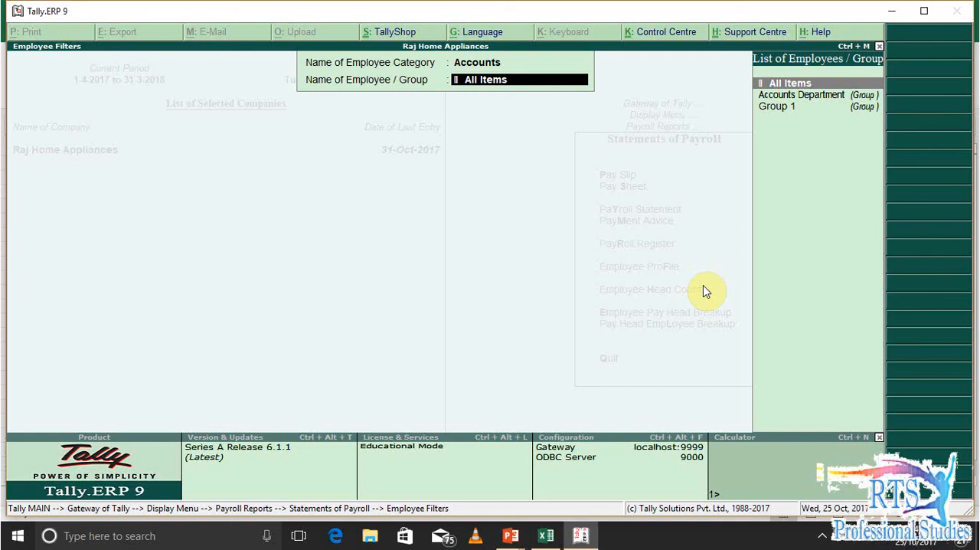
key("BackSpace")
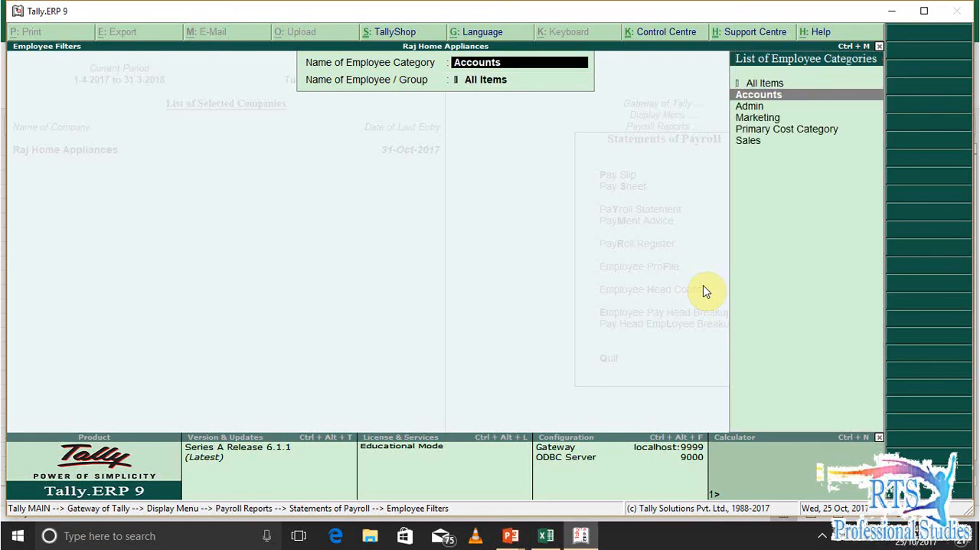
key("Down")
key("Down")
key("Down")
key("Down")
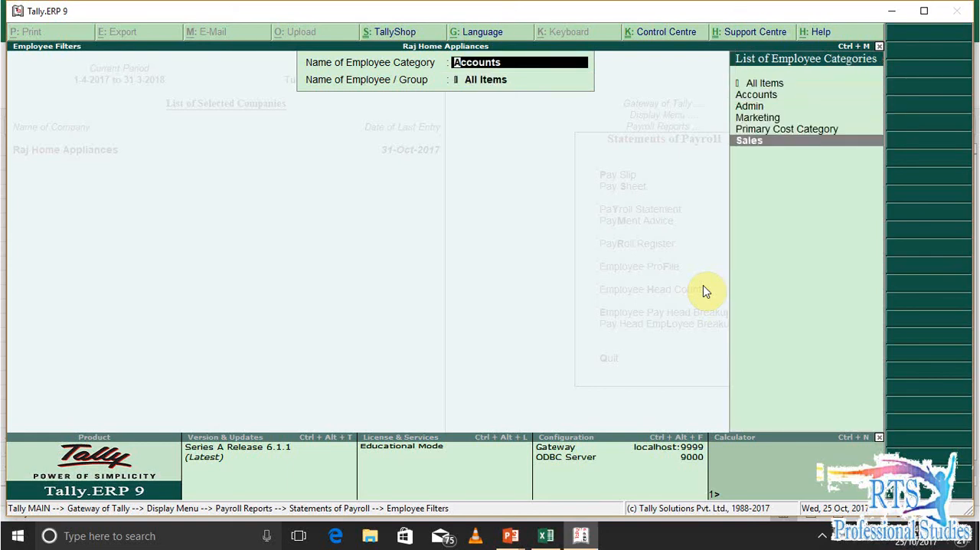
key("Up")
key("Return")
key("Down")
key("Down")
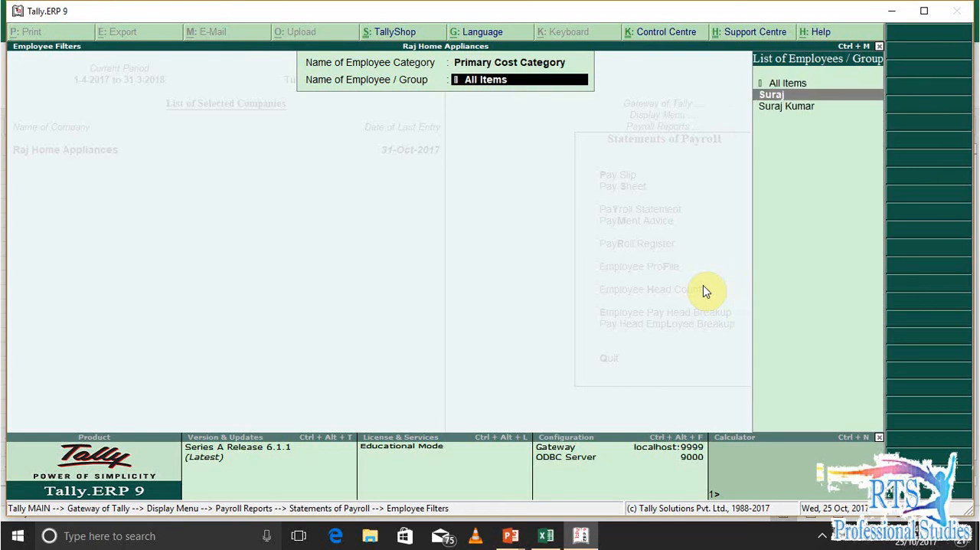
key("Return")
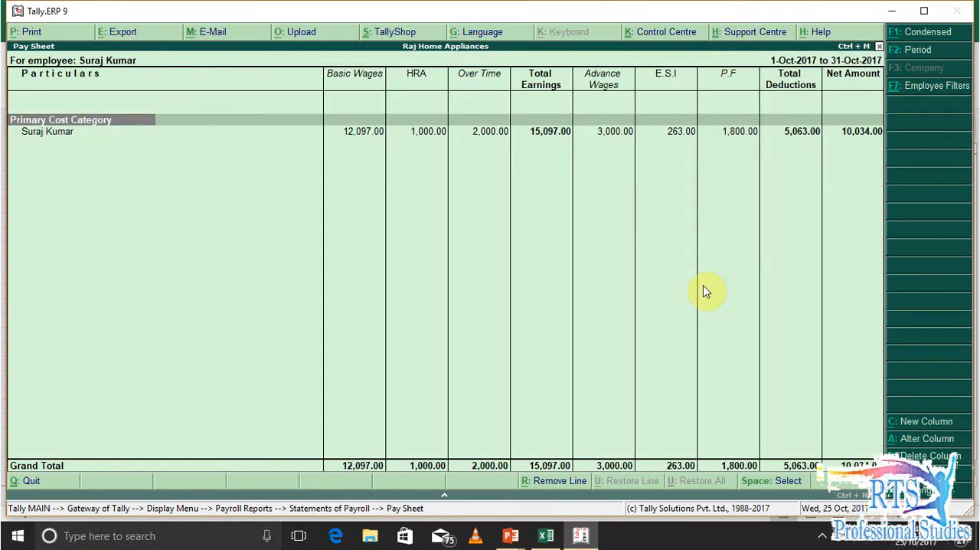
Leave the Pay Sheet and display the Single Pay Slip of the last employee in the List of Employees
key("Escape")
key("Escape")
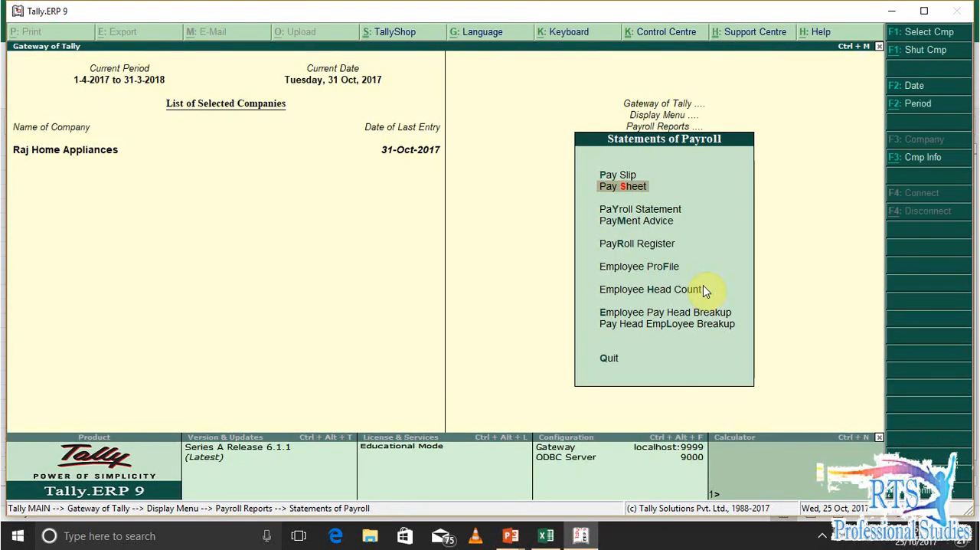
key("Up")
key("Return")
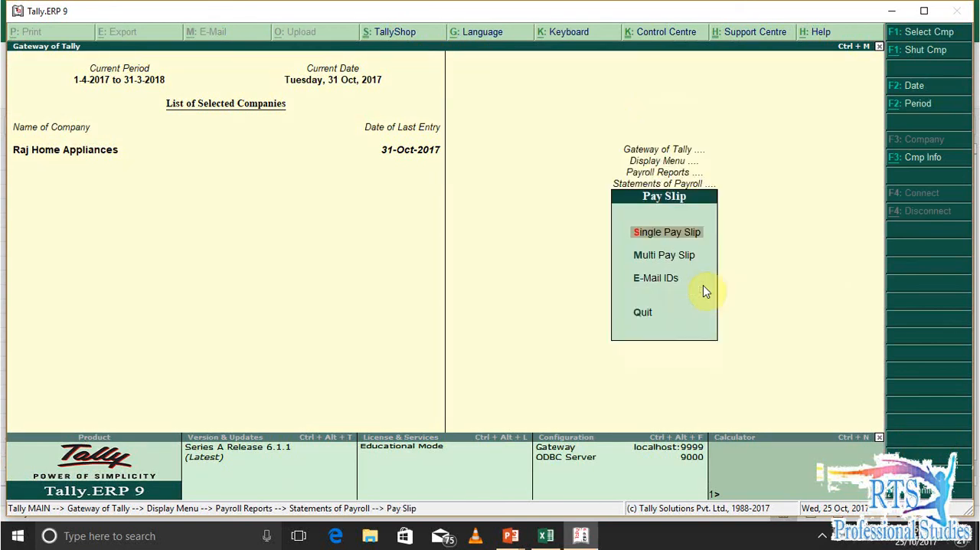
key("Return")
key("Down")
key("Down")
key("Down")
key("Down")
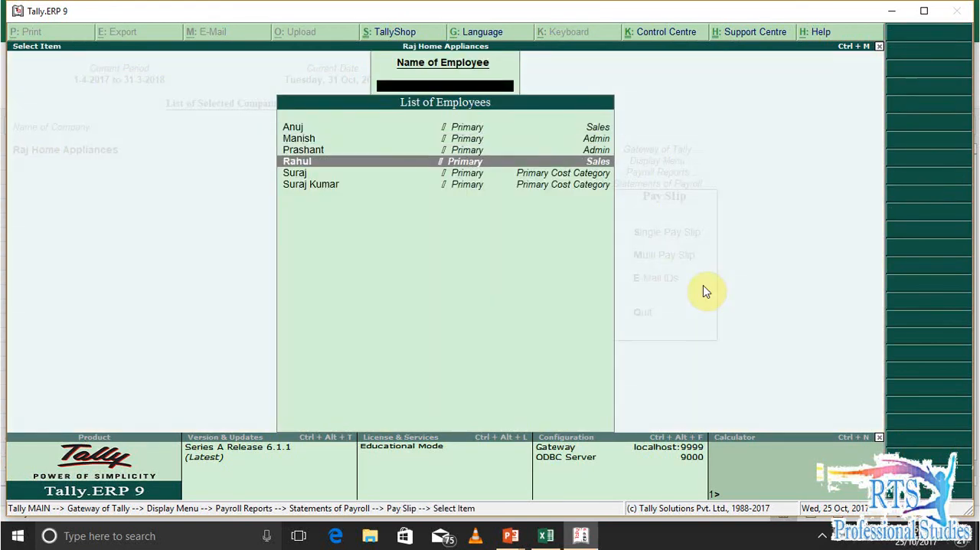
key("Return")
key("Escape")
key("Down")
key("Down")
key("Return")
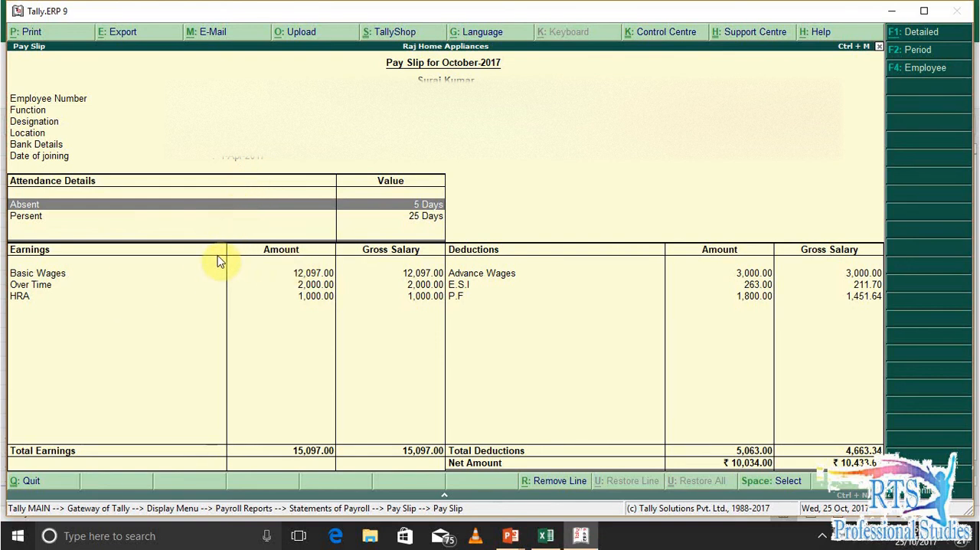
Show the zoomed print preview of the October 2017 pay slip and return to the pay slip without printing
key("alt+p")
key("Return")
key("alt+z")
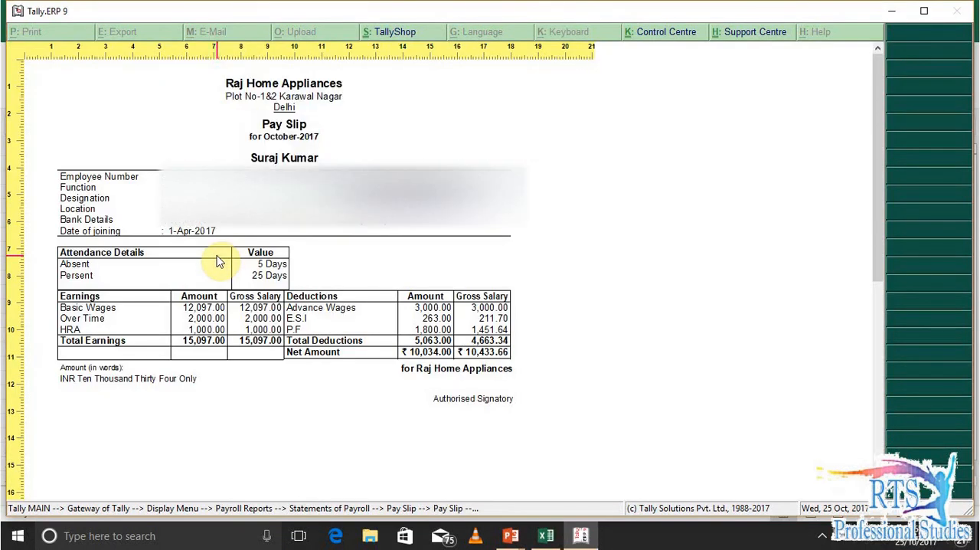
key("Escape")
Leave the single pay slip and display the Multi Pay Slip with category All Items and the preselected employee
key("Escape")
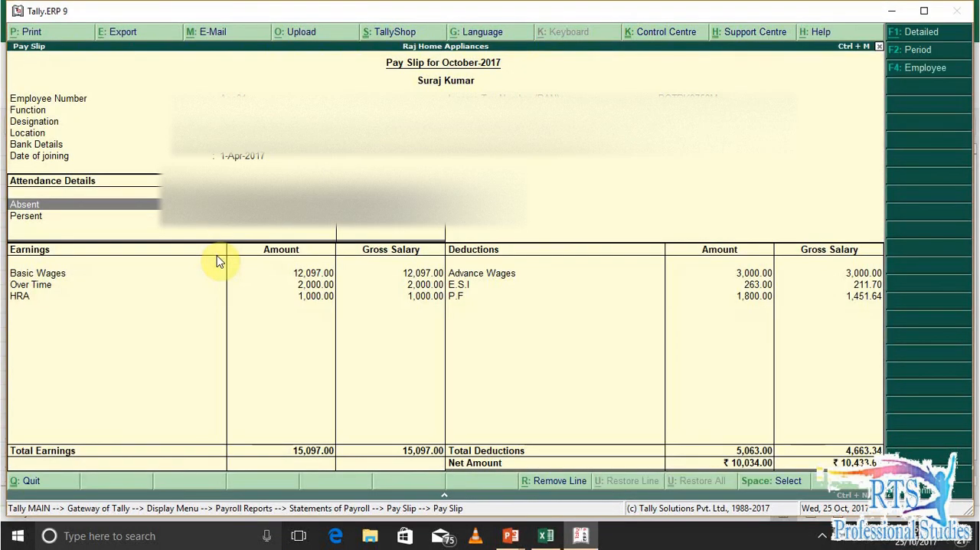
key("Escape")
key("Escape")
key("Down")
key("Return")
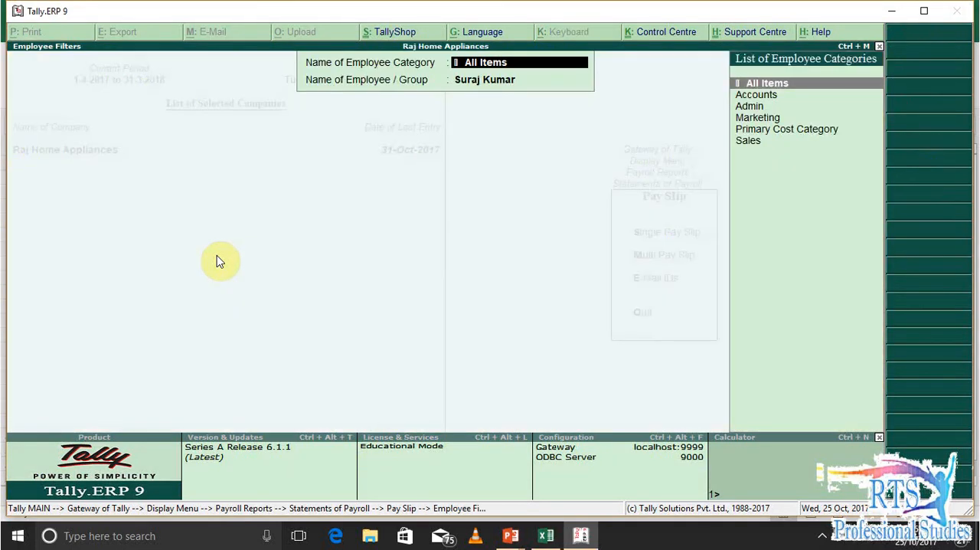
key("Return")
key("Return")
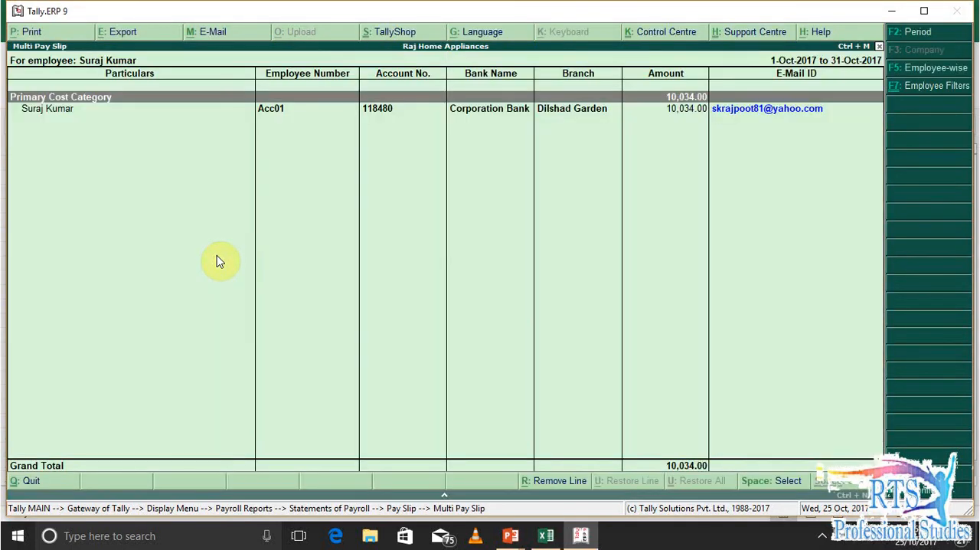
Review the Multi Pay Slip lines, open the Employee Filters without changing them, and return to Statements of Payroll
key("Down")
key("Up")
key("Down")
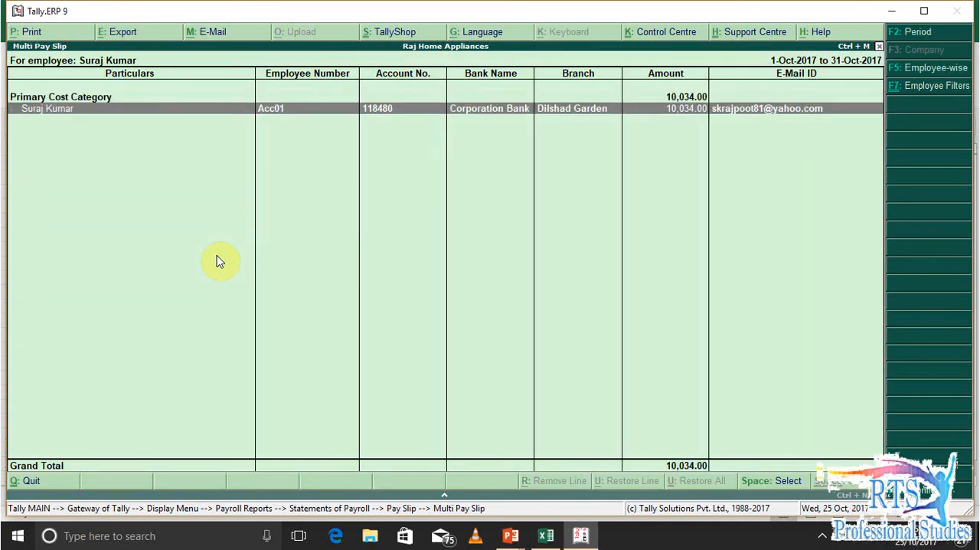
key("Up")
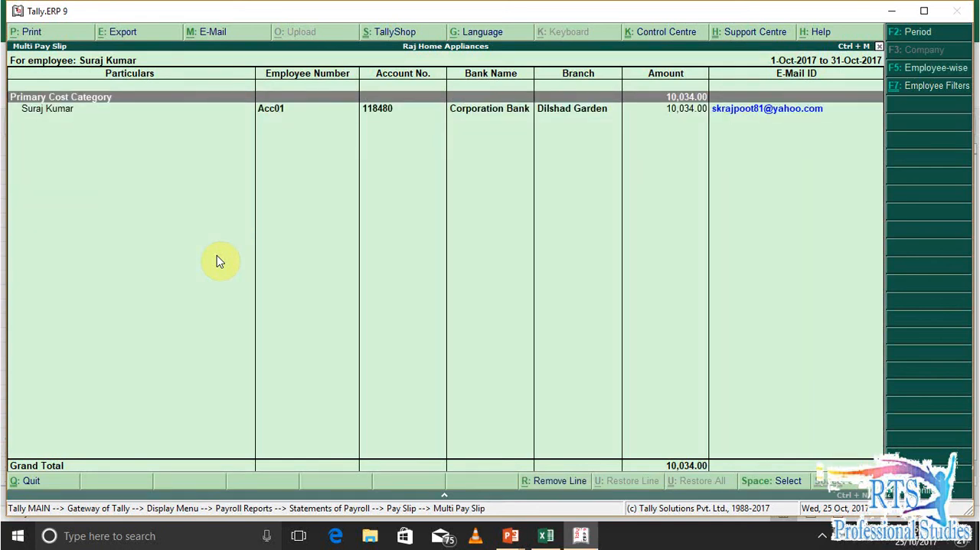
key("Down")
key("F7")
key("BackSpace")
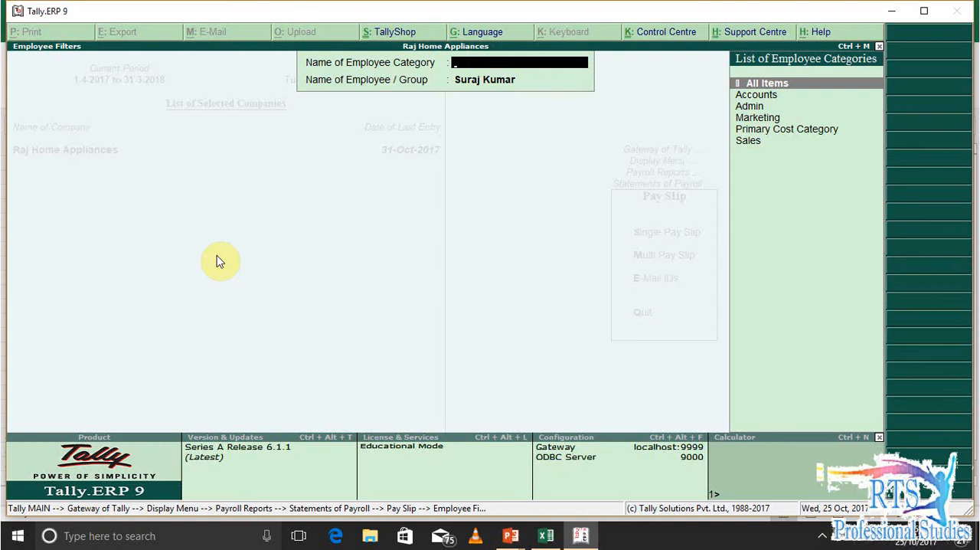
key("Escape")
key("Escape")
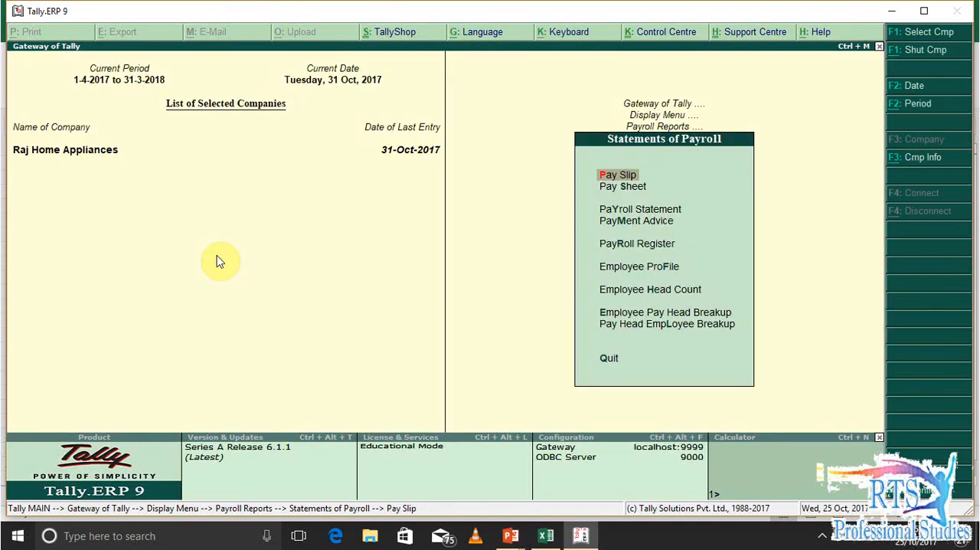
Display the Payroll Statement for the Advance Wages pay head and return to the List of Pay Heads
key("Down")
key("Down")
key("Down")
key("Up")
key("Return")
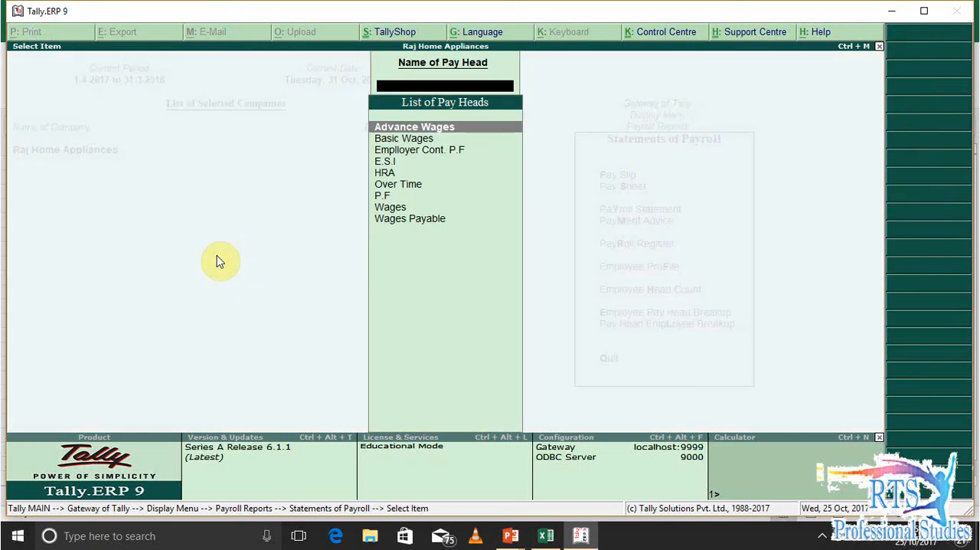
key("Return")
key("Escape")
View the Payroll Statements for the Basic Wages and employer's P.F contribution pay heads one after the other
key("Down")
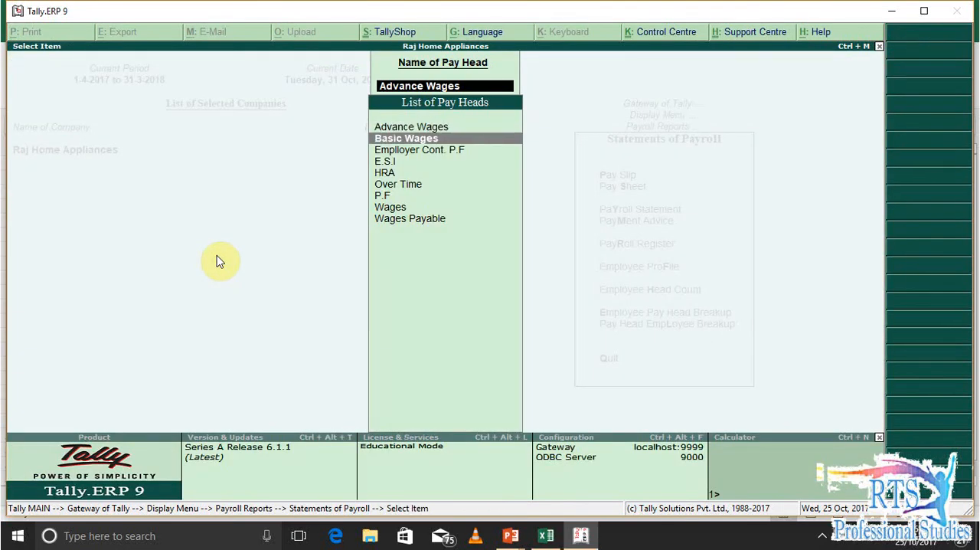
key("Return")
key("Escape")
key("Down")
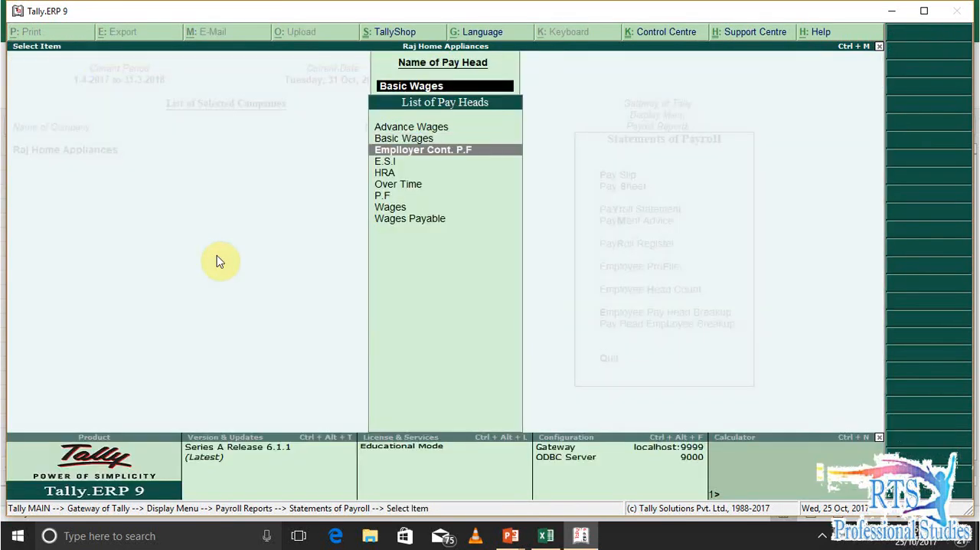
key("Return")
key("Escape")
View the Payroll Statement for the E.S.I pay head and return to the List of Pay Heads
key("Down")
key("Return")
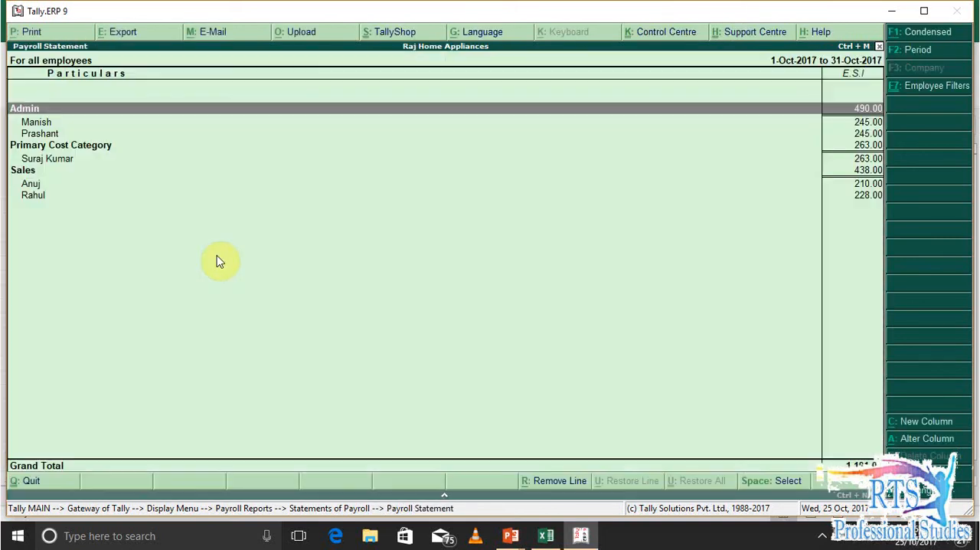
key("Escape")
View the Payroll Statements for the HRA and Over Time pay heads, then return to Statements of Payroll
key("Down")
key("Return")
key("Escape")
key("Down")
key("Return")
key("Escape")
key("Escape")
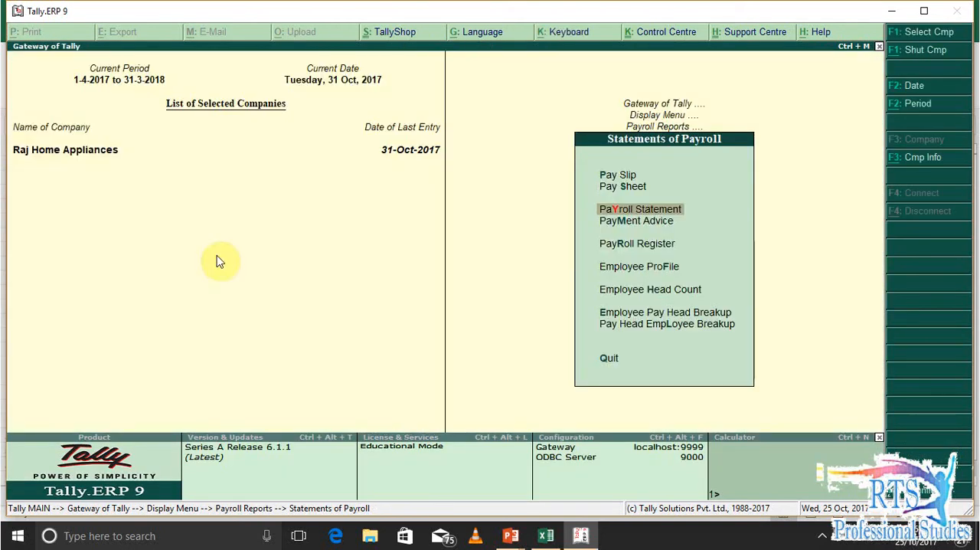
Display the Employee Profile report for the Accounts category and its Accounts Department group
key("Down")
key("Down")
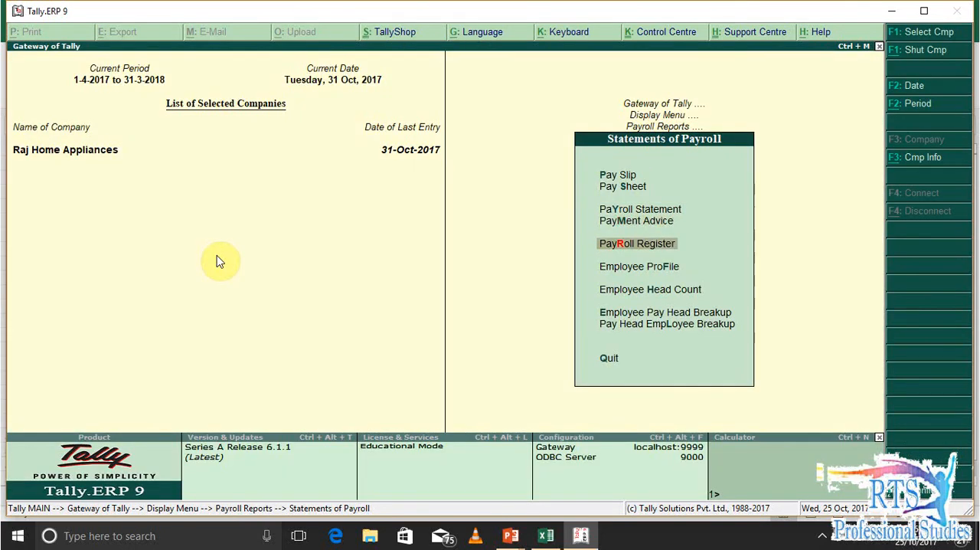
key("Down")
key("Return")
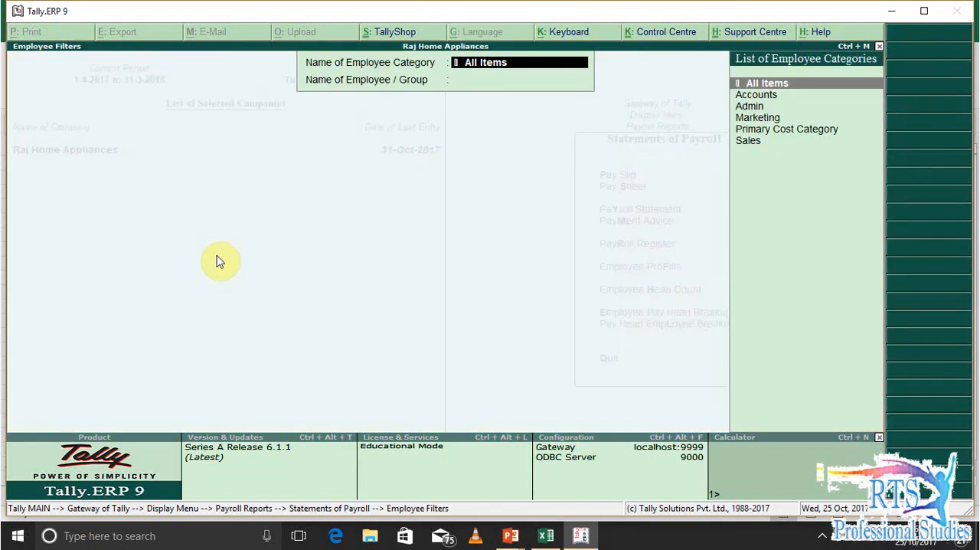
key("Down")
key("Down")
key("Down")
key("Down")
key("Down")
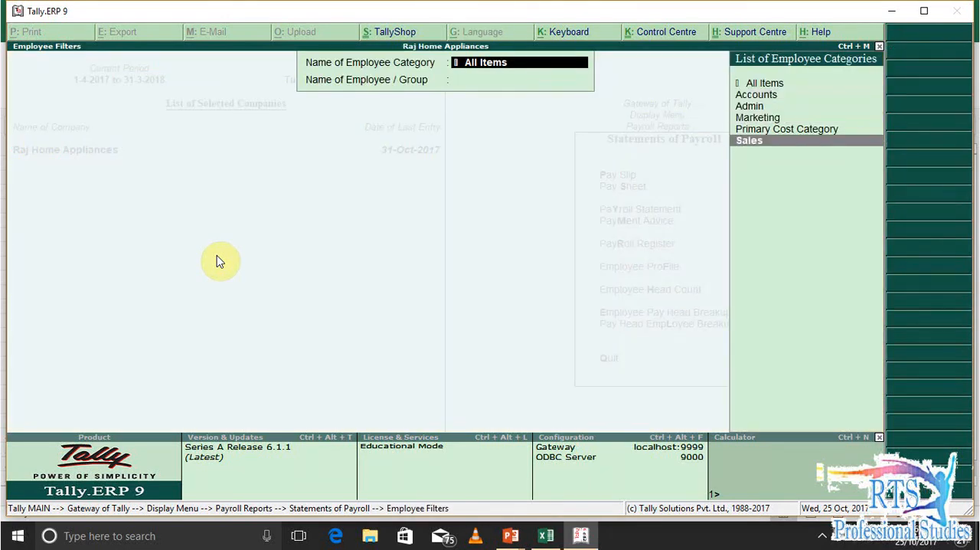
key("Up")
key("Up")
key("Up")
key("Up")
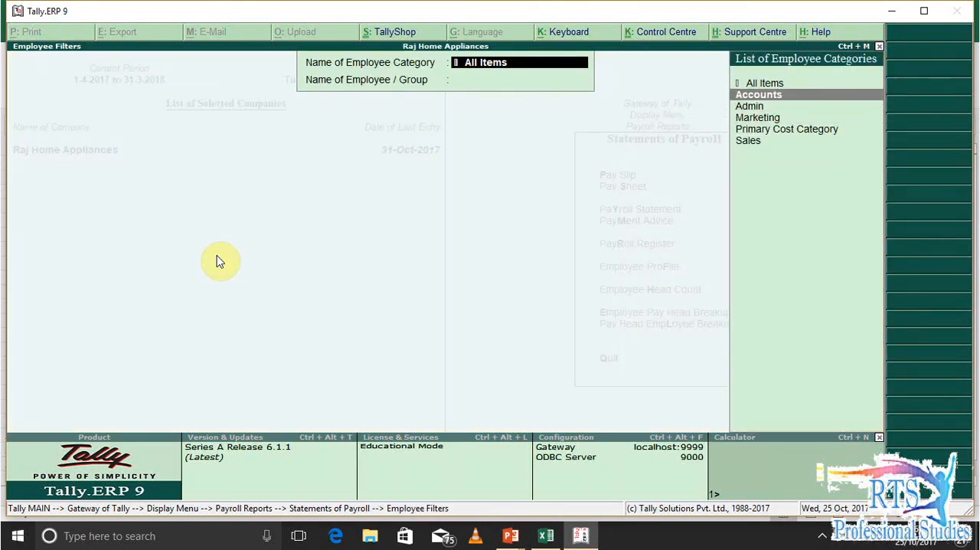
key("Return")
key("Down")
key("Down")
key("Up")
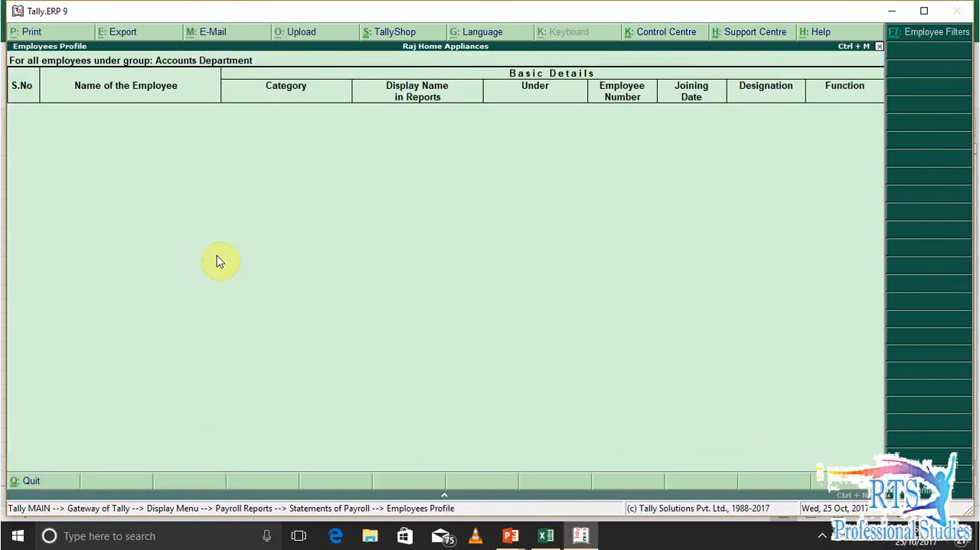
key("Return")
Display the Employee Profile of the first employee listed in the Admin category
key("Down")
key("Down")
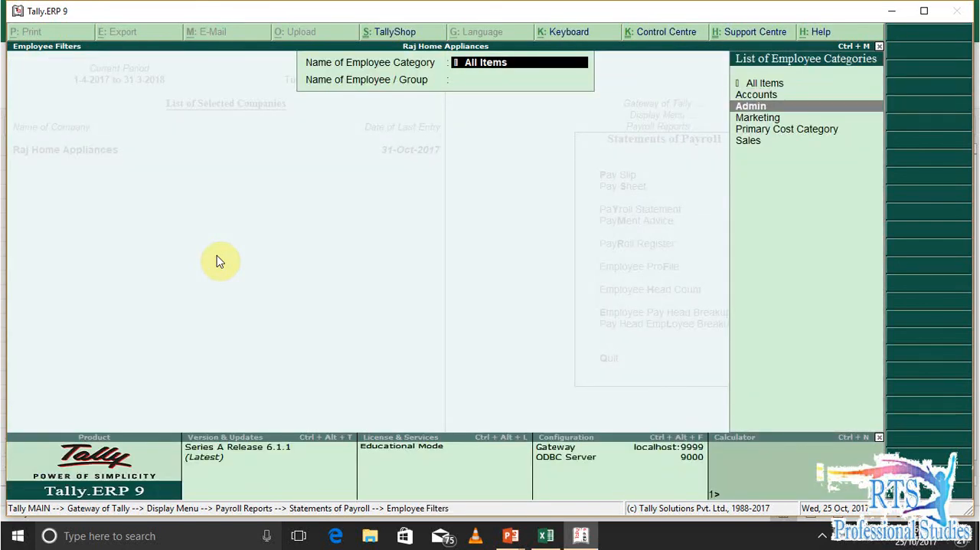
key("Up")
key("Down")
key("Return")
key("Down")
key("Down")
key("Up")
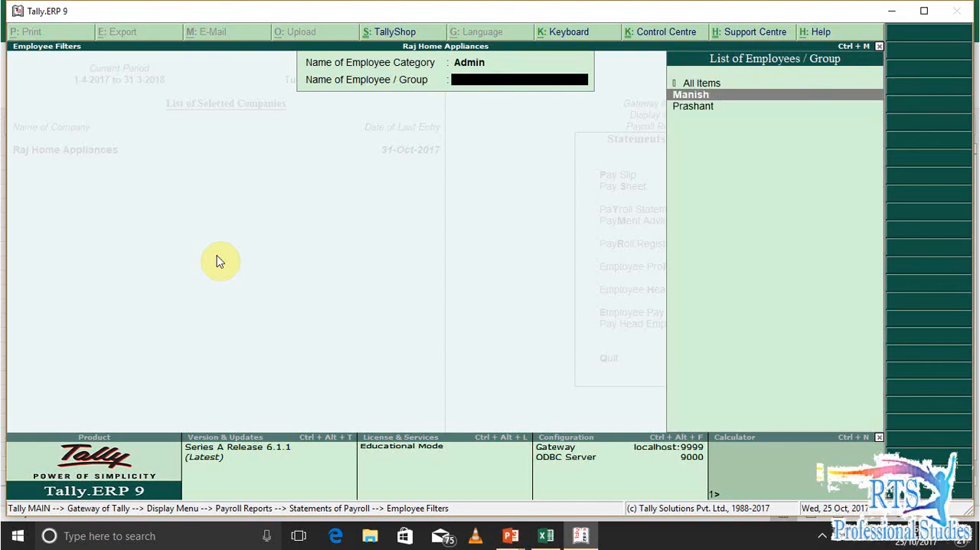
key("Return")
Examine the employee's basic, general, bank, contact, passport and statutory information, and close the profile
key("Down")
key("Down")
key("Down")
key("Down")
key("Up")
key("Up")
key("Up")
key("Down")
key("Down")
key("Down")
key("Down")
key("Down")
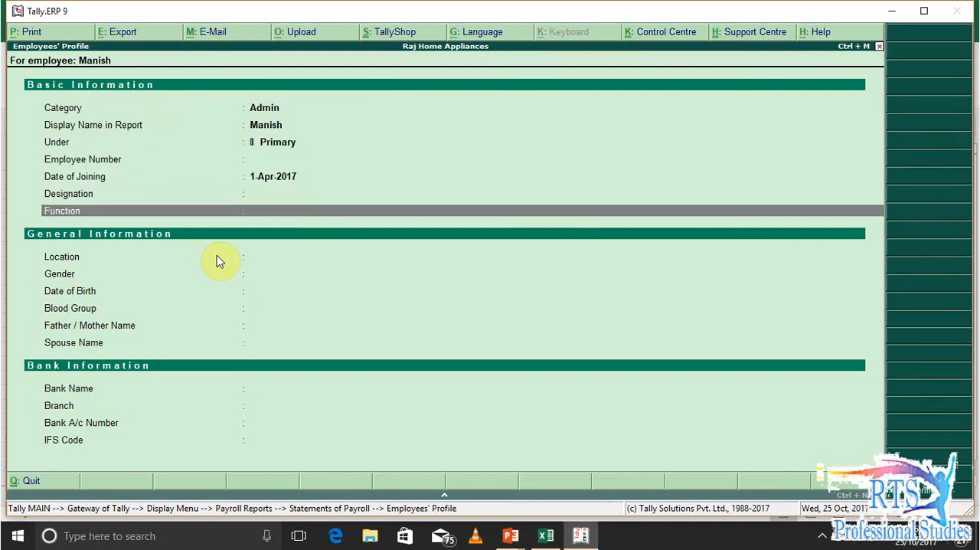
key("Down")
key("Down")
key("Down")
key("Down")
key("Down")
key("Down")
key("Down")
key("Down")
key("Down")
key("Down")
key("Down")
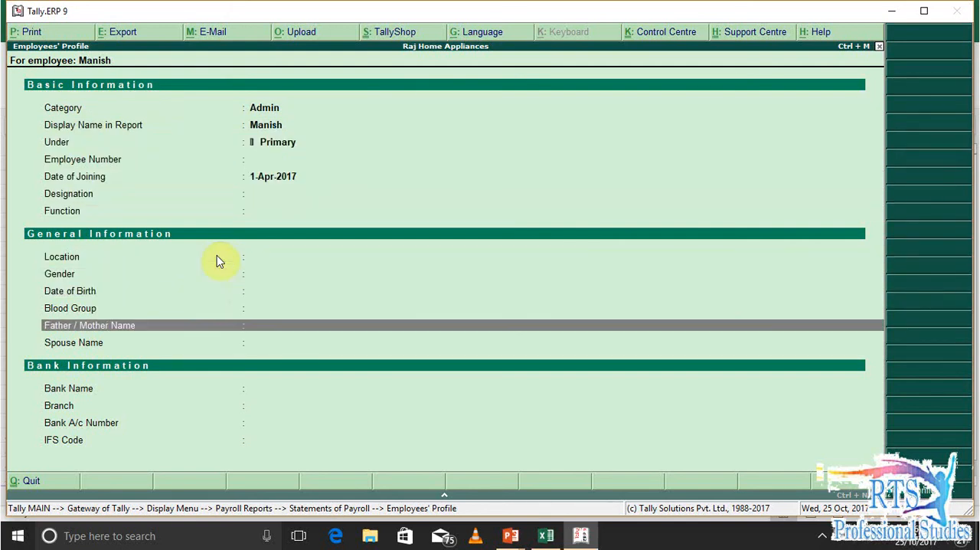
key("Down")
key("Down")
key("Down")
key("Down")
key("Down")
key("Down")
key("Down")
key("Down")
key("Down")
key("Down")
key("Down")
key("Down")
key("Down")
key("Down")
key("Down")
key("Down")
key("Down")
key("Down")
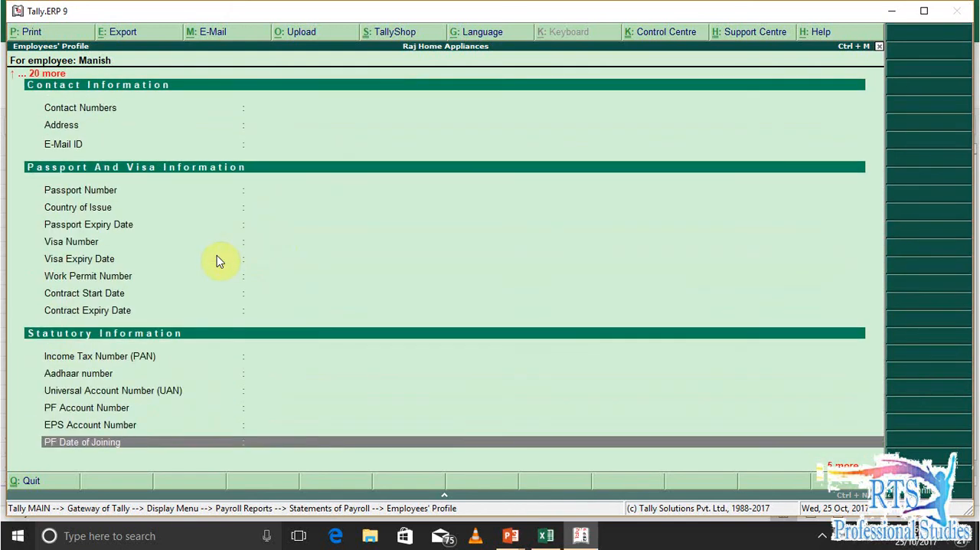
key("Up")
key("Up")
key("Up")
key("Up")
key("Up")
key("Up")
key("Up")
key("Up")
key("Up")
key("Up")
key("Up")
key("Up")
key("Up")
key("Up")
key("Up")
key("Up")
key("Up")
key("Up")
key("Up")
key("Up")
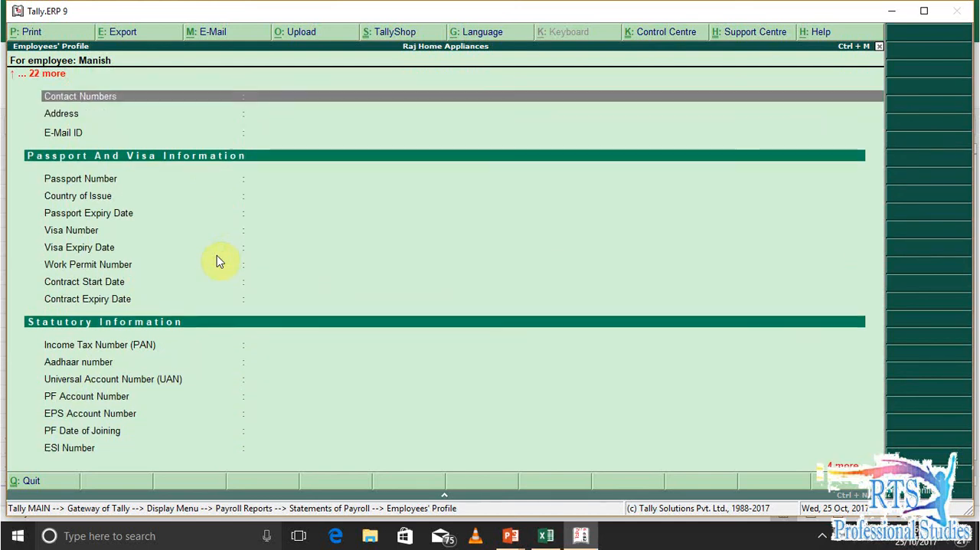
key("Down")
key("Down")
key("Down")
key("Up")
key("Up")
key("Up")
key("Escape")
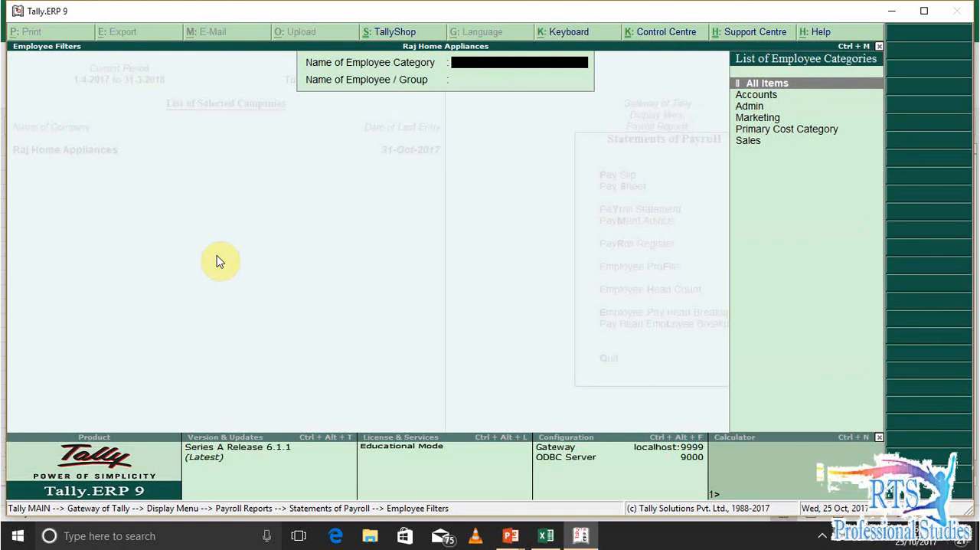
Display the Employee Head Count report, review its months from April to March, and close it
key("Escape")
key("Down")
key("Down")
key("Up")
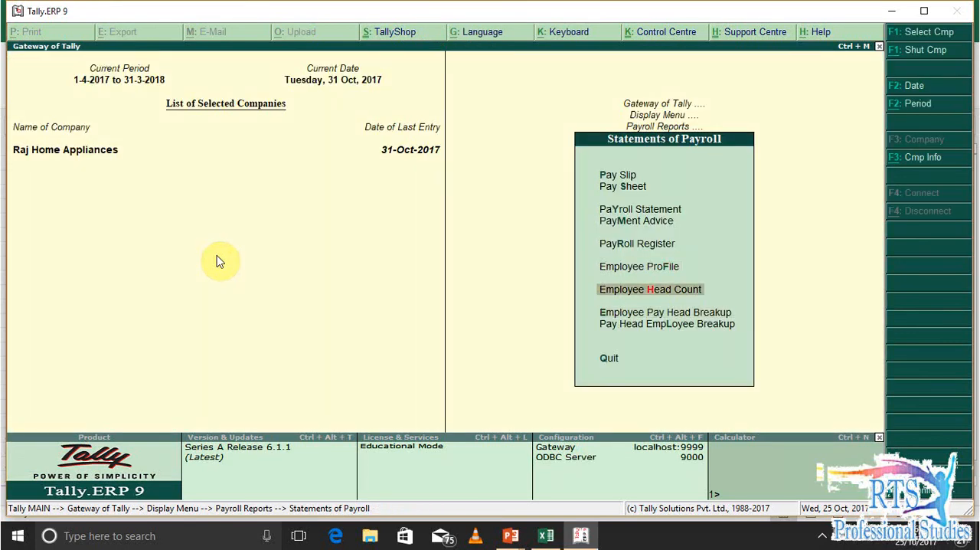
key("Return")
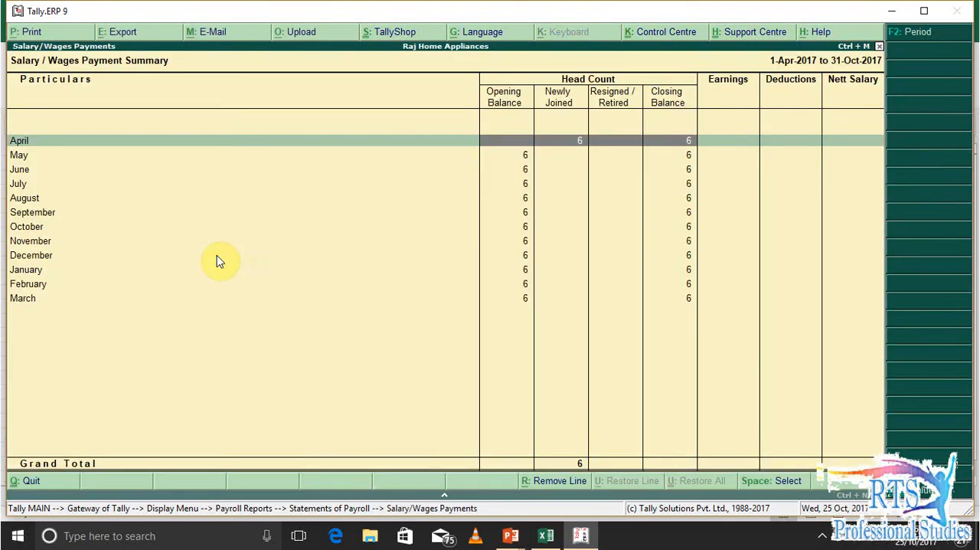
key("Down")
key("Down")
key("Down")
key("Down")
key("Down")
key("Down")
key("Down")
key("Down")
key("Down")
key("Down")
key("Down")
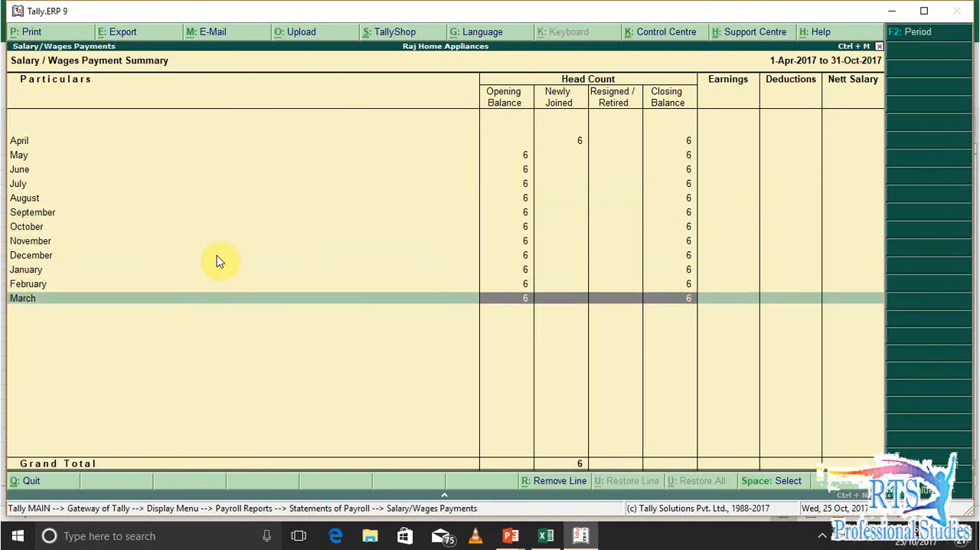
key("Escape")
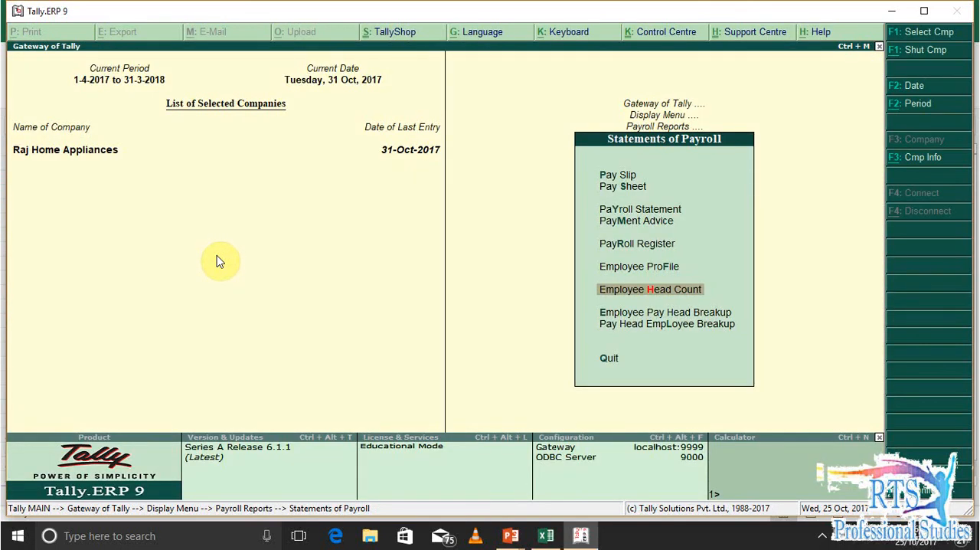
Open the Employee Pay Head Breakup report briefly and return to Payroll Reports
key("Down")
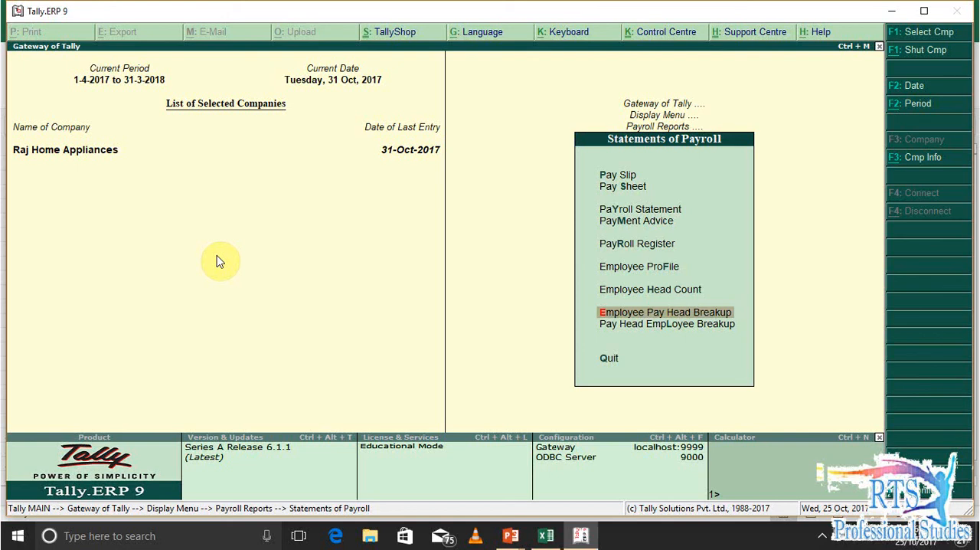
key("Return")
key("Escape")
key("Escape")
Display the October 2017 Attendance Sheet for all employees and close it
key("Down")
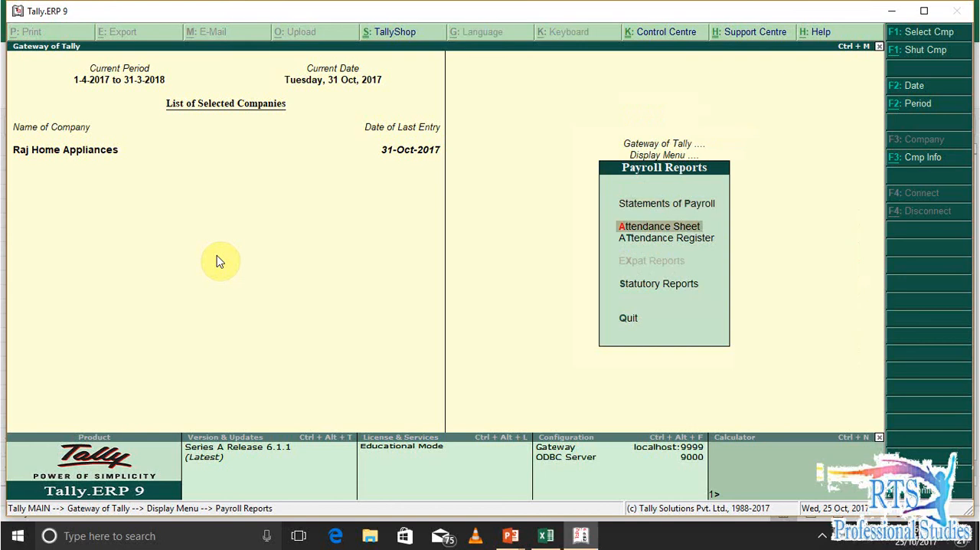
key("Return")
key("Down")
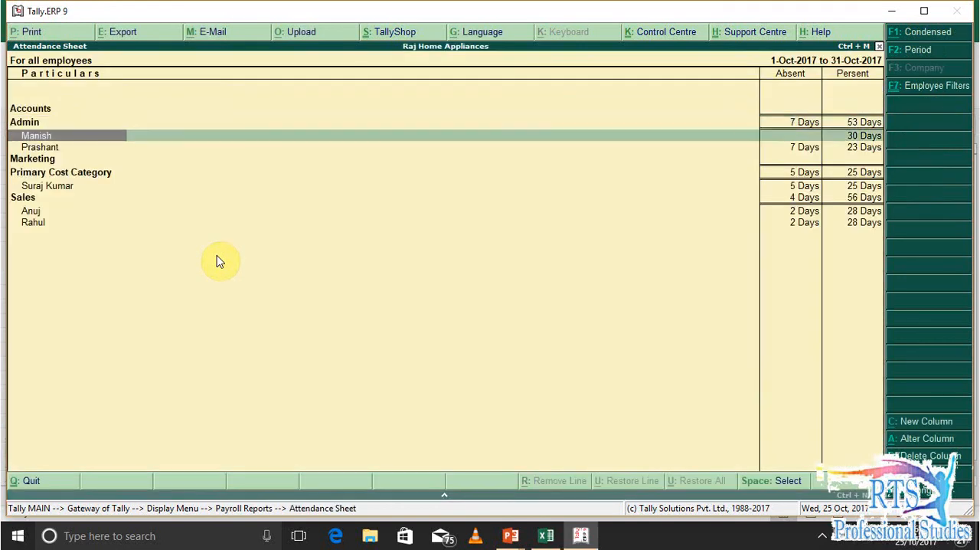
key("Escape")
Display the Attendance Register, open its October entry, and return to Payroll Reports
key("Down")
key("Return")
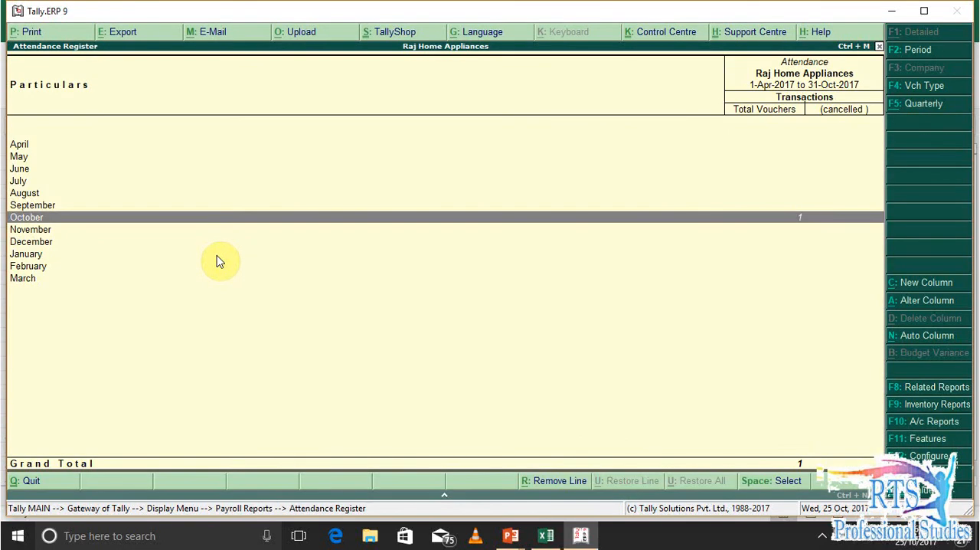
key("Return")
key("Escape")
key("Escape")
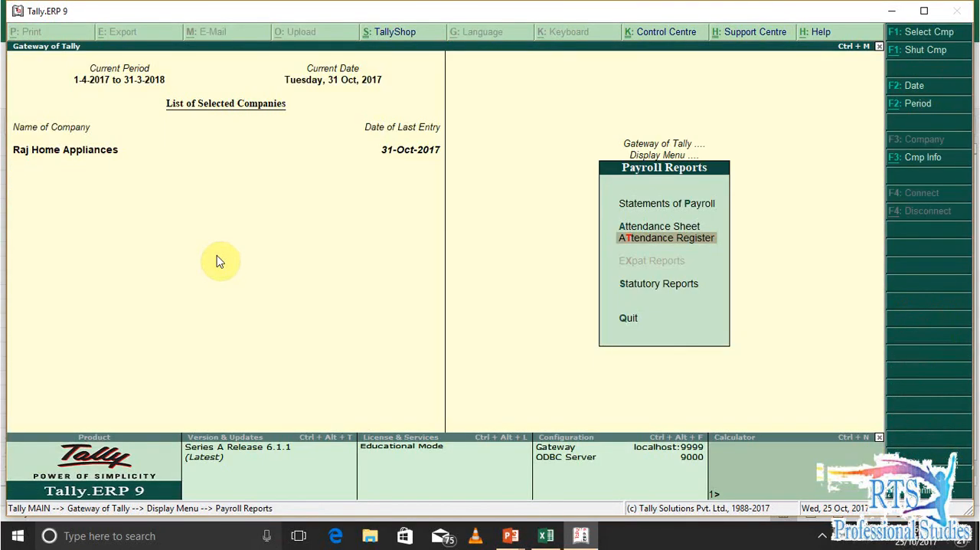
Display the Statutory Reports Summary for October 2017 and review its Provident Fund and Employee State Insurance lines
key("Down")
key("Down")
key("Up")
key("Return")
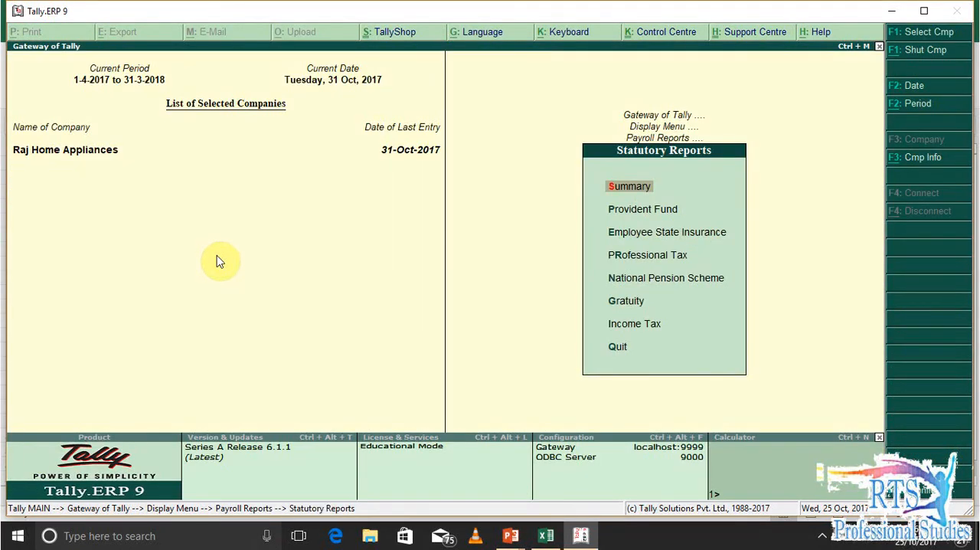
key("Return")
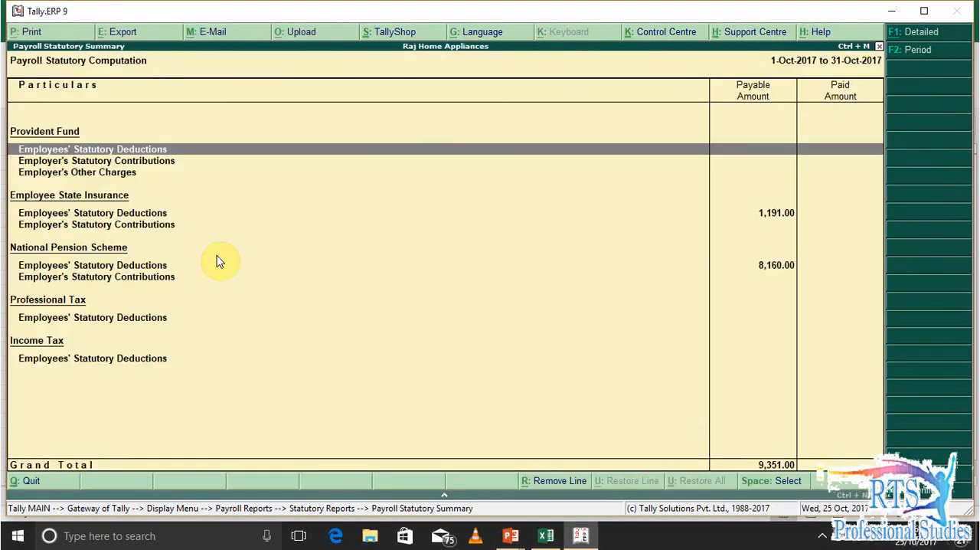
key("Down")
key("Down")
key("Down")
key("Down")
key("Up")
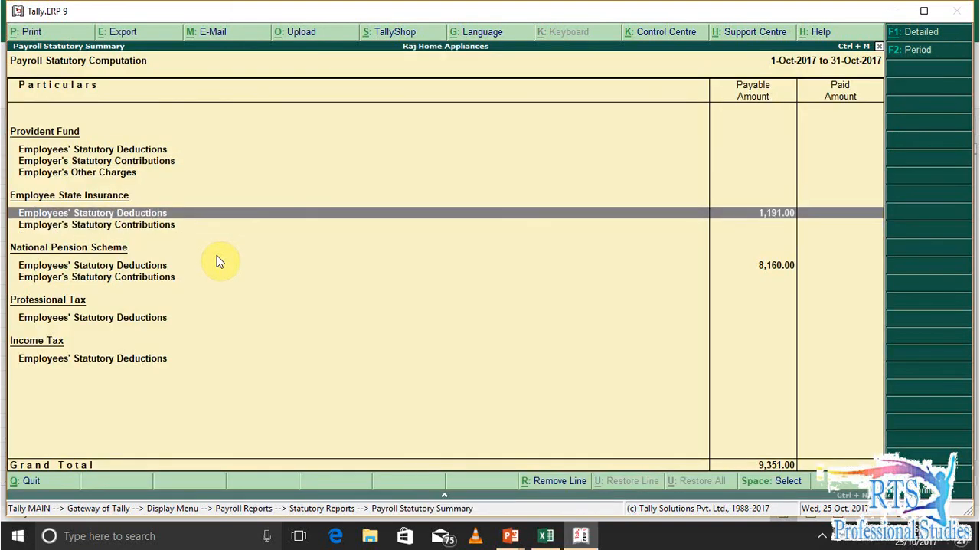
Open the Employee State Insurance employees' deductions and the National Pension Scheme employer's contributions from the October 2017 statutory summary, returning after each
key("Return")
key("Escape")
key("Down")
key("Down")
key("Down")
key("Down")
key("Down")
key("Down")
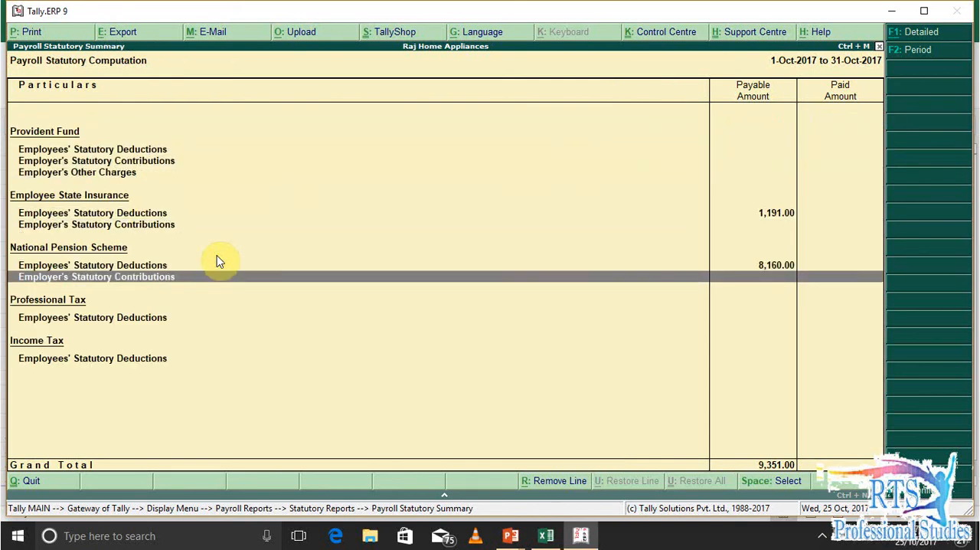
key("Return")
key("Escape")
Drill from the National Pension Scheme employees' deductions into the employee breakup of P.F and return to Statutory Reports
key("Down")
key("Down")
key("Down")
key("Down")
key("Down")
key("Down")
key("Up")
key("Return")
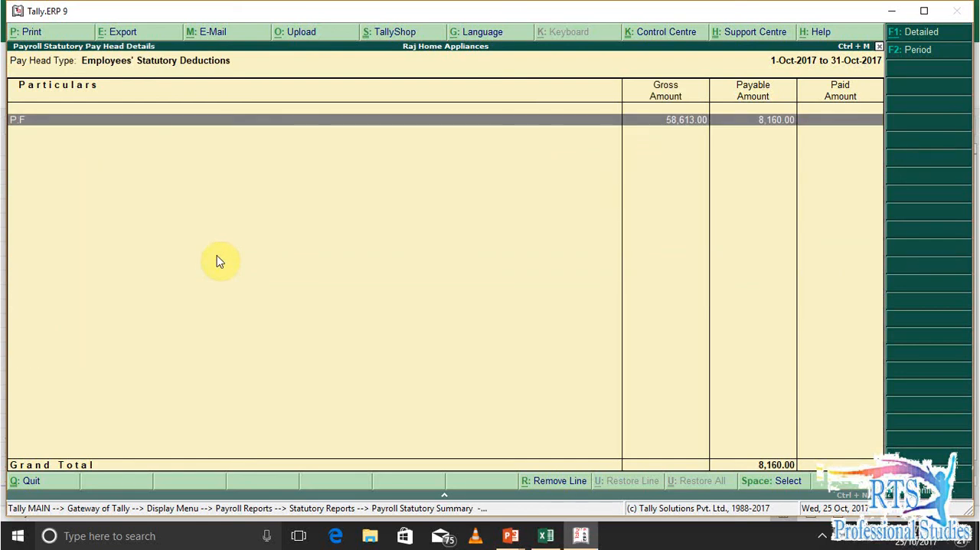
key("Return")
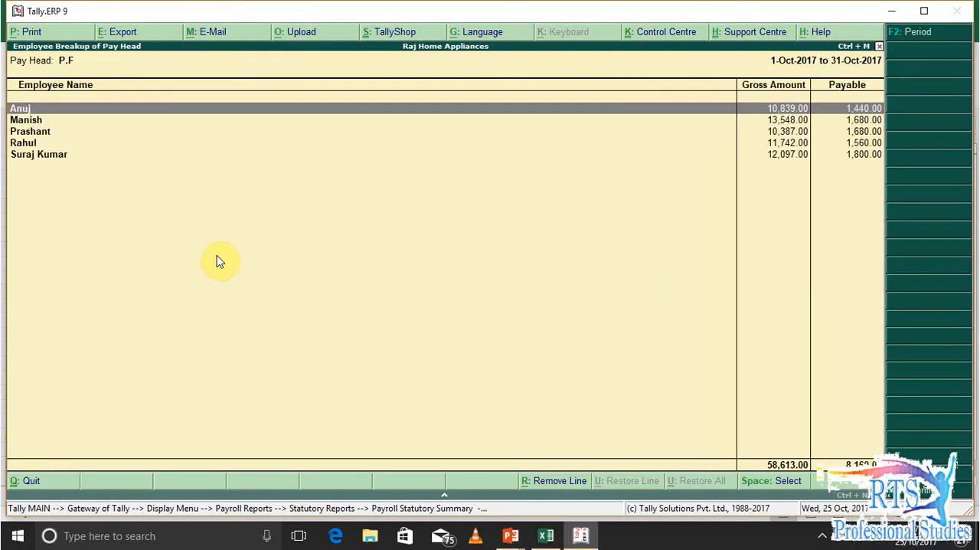
key("Escape")
key("Escape")
key("Escape")
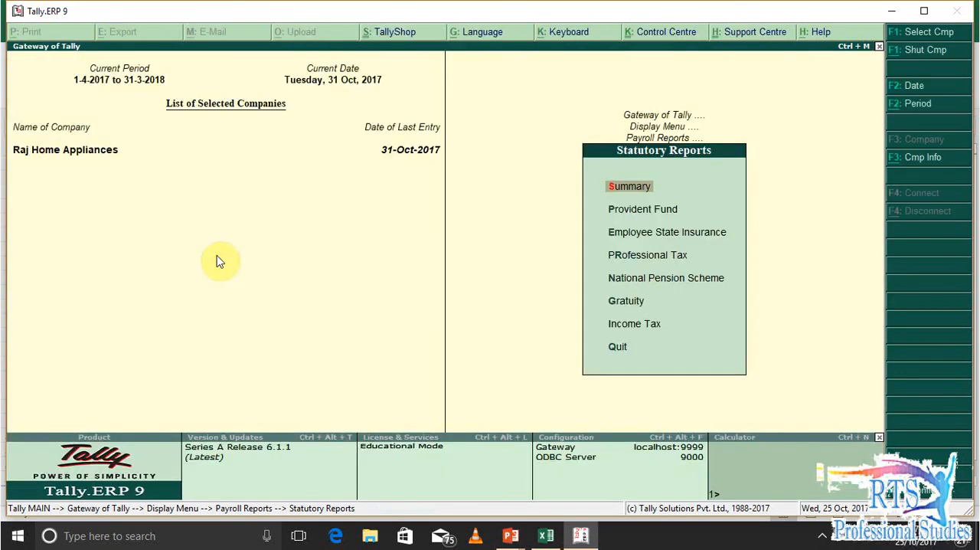
Leave the payroll reports for the Balance Sheet, view its Profit & Loss A/c breakdown, and return to the Balance Sheet
key("Down")
key("Down")
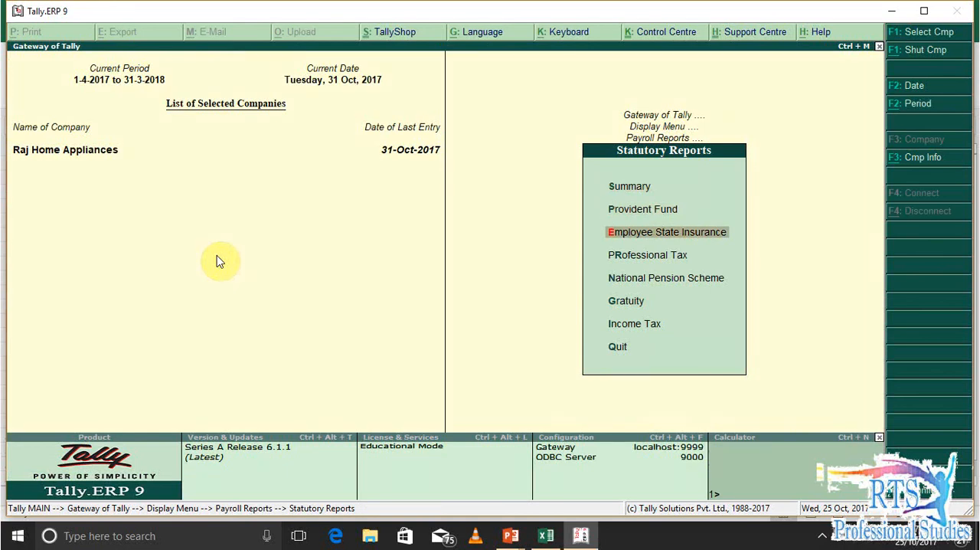
key("Escape")
key("Escape")
key("Escape")
key("b")
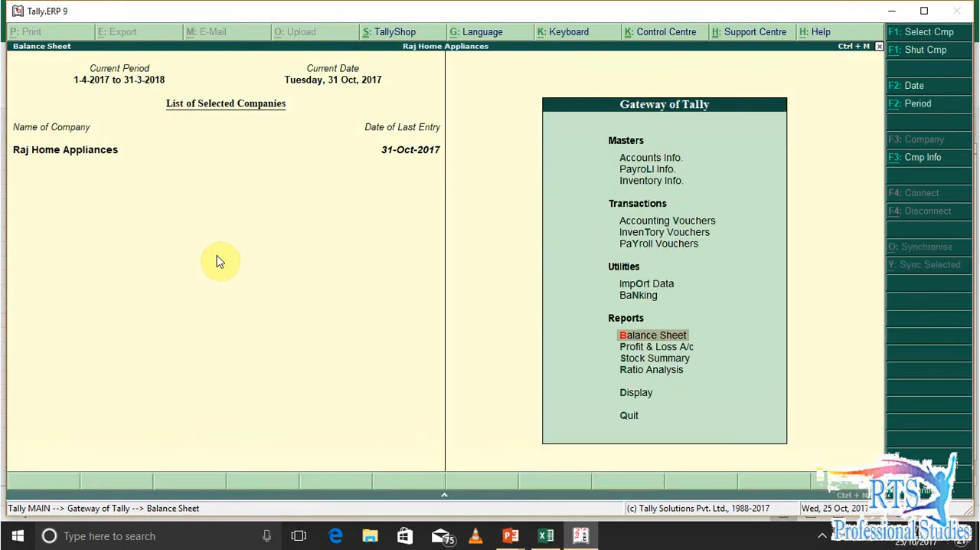
key("Return")
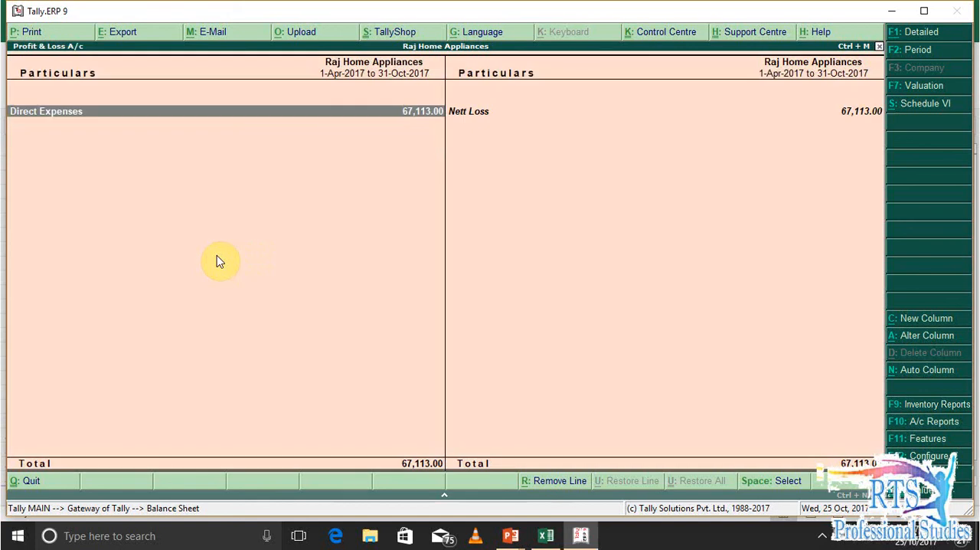
key("Right")
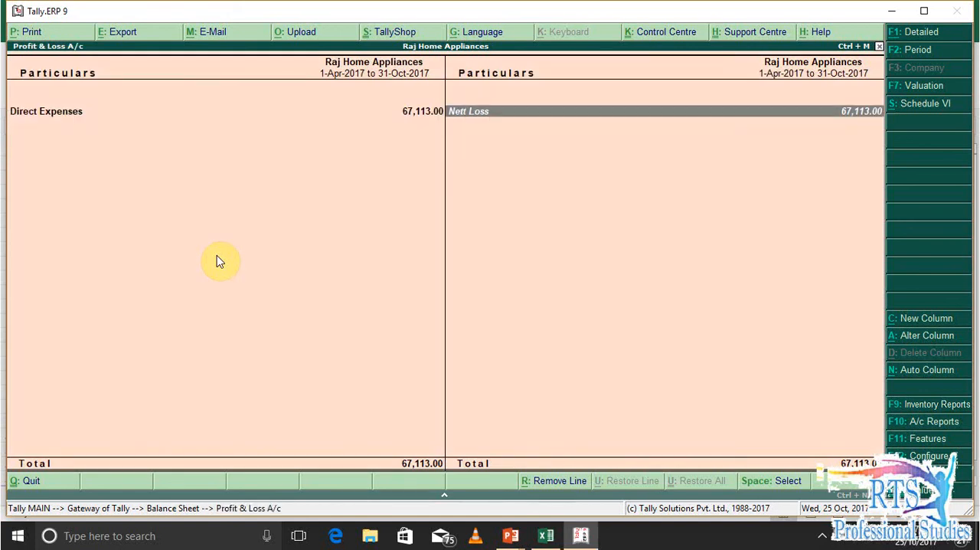
key("Left")
key("Escape")
Drill down from the Balance Sheet to the Duties & Taxes group and review its E.S.I and P.F ledgers
key("Left")
key("Down")
key("Down")
key("Return")
key("Return")
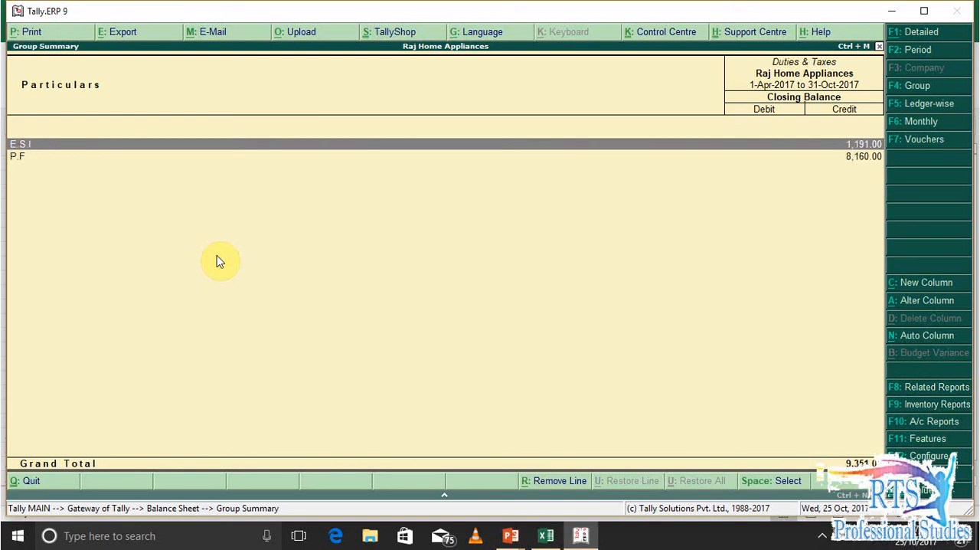
key("Escape")
Display the monthly summary of the Wages Payable ledger and return to the Balance Sheet
key("Return")
key("Down")
key("Up")
key("Down")
key("Up")
key("Escape")
Drill down three levels from a Balance Sheet entry to review its details and return to the Gateway of Tally
key("Return")
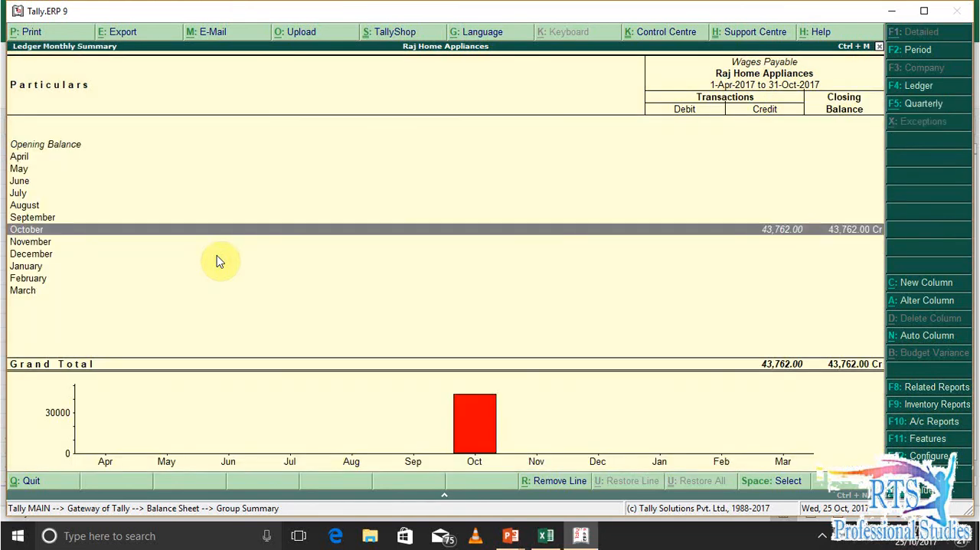
key("Escape")
key("Escape")
key("Right")
key("Left")
key("Down")
key("Down")
key("Down")
key("Return")
key("Return")
key("Return")
key("Down")
key("Down")
key("Up")
key("Escape")
key("Escape")
key("Escape")
key("Escape")
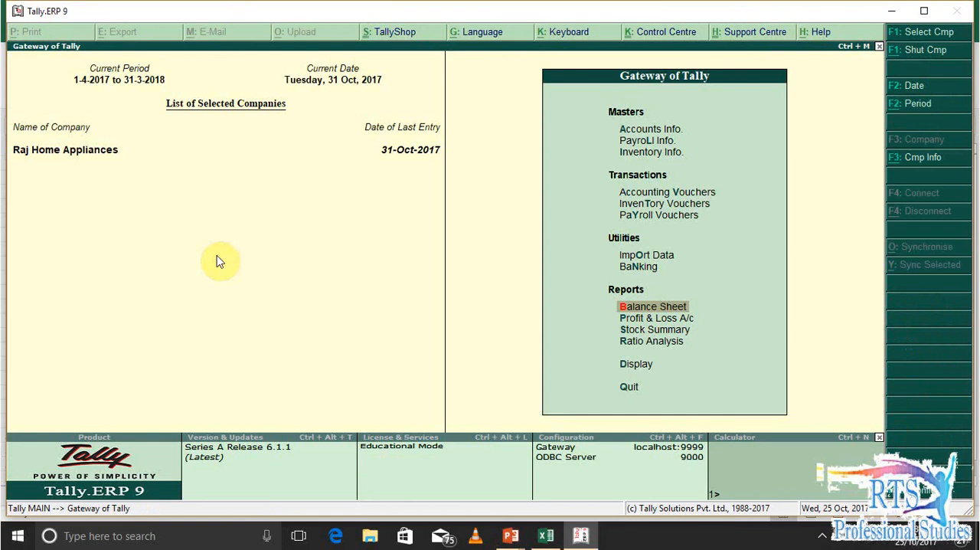
Review Basic Wages, HRA and Over Time under Direct Expenses in the Profit & Loss A/c and return to the Gateway of Tally
key("p")
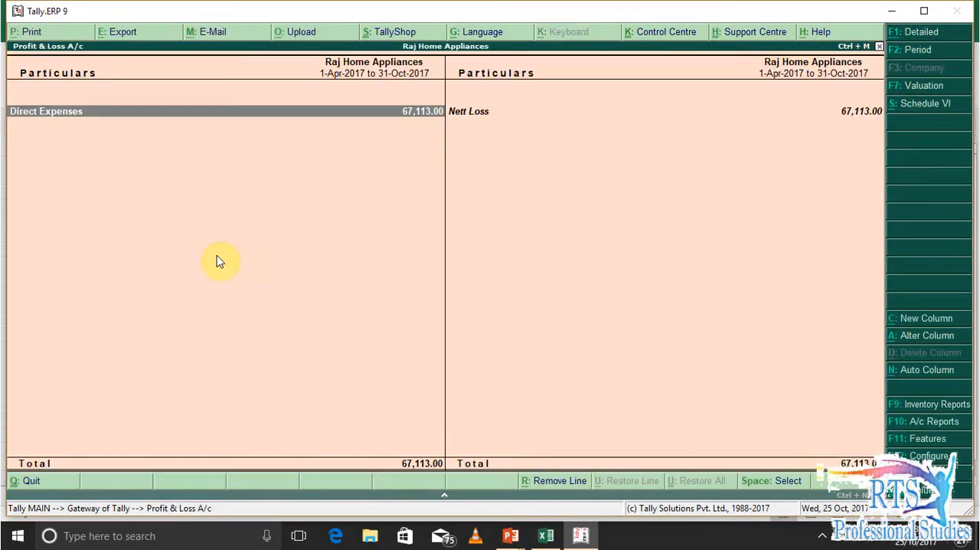
key("Return")
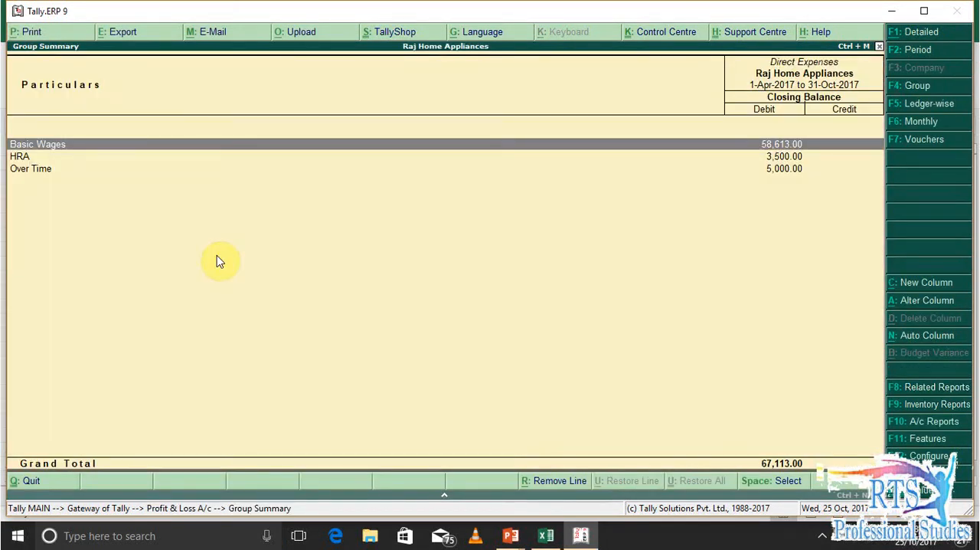
key("Down")
key("Down")
key("Up")
key("Up")
key("Down")
key("Down")
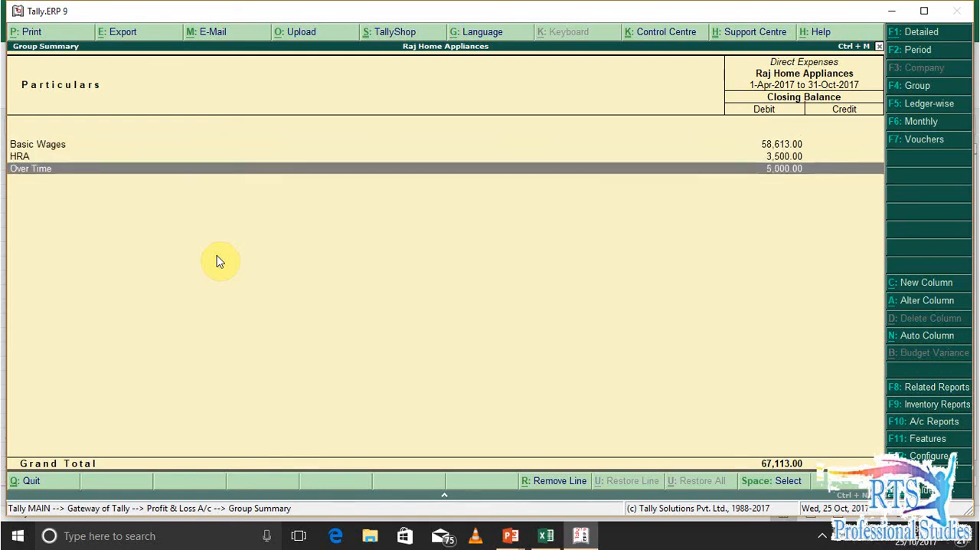
key("Escape")
key("Right")
key("Escape")
key("Escape")
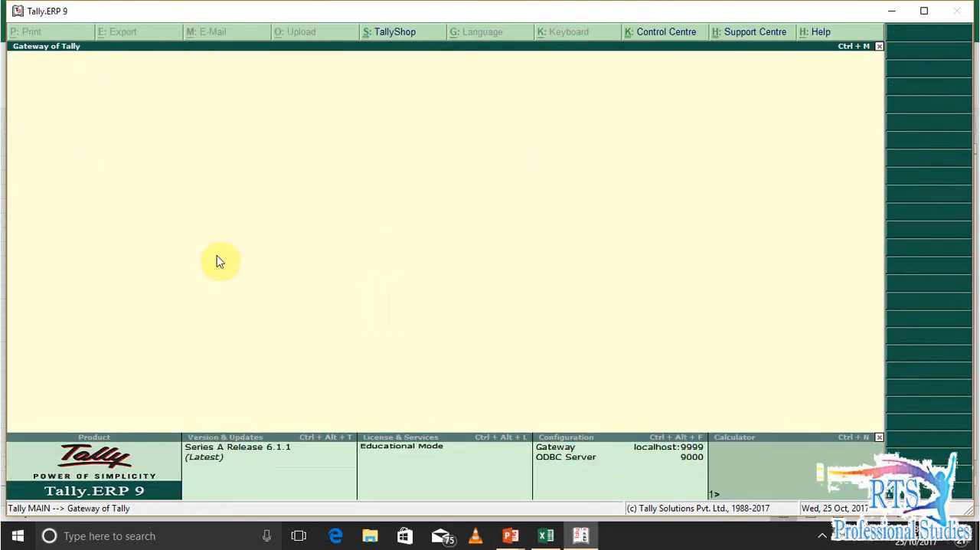
key("Escape")
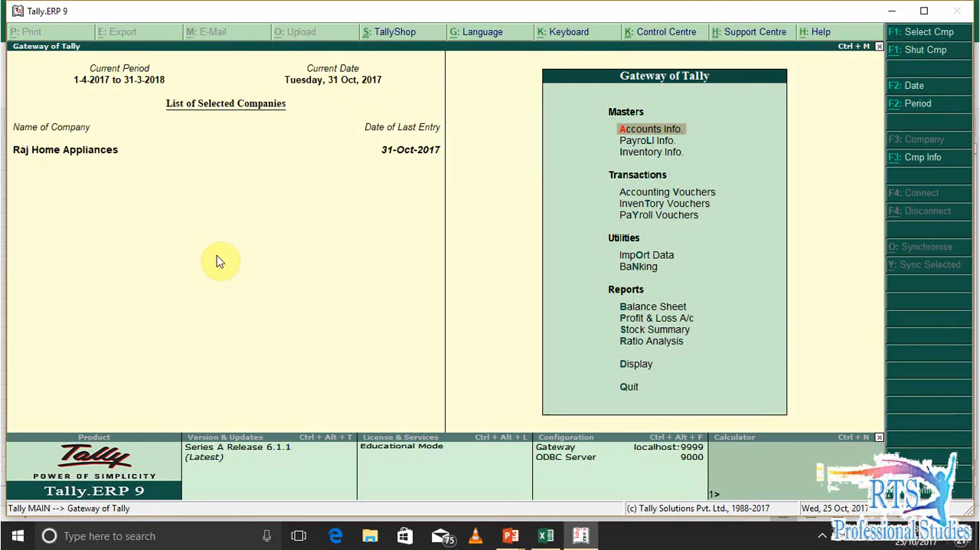